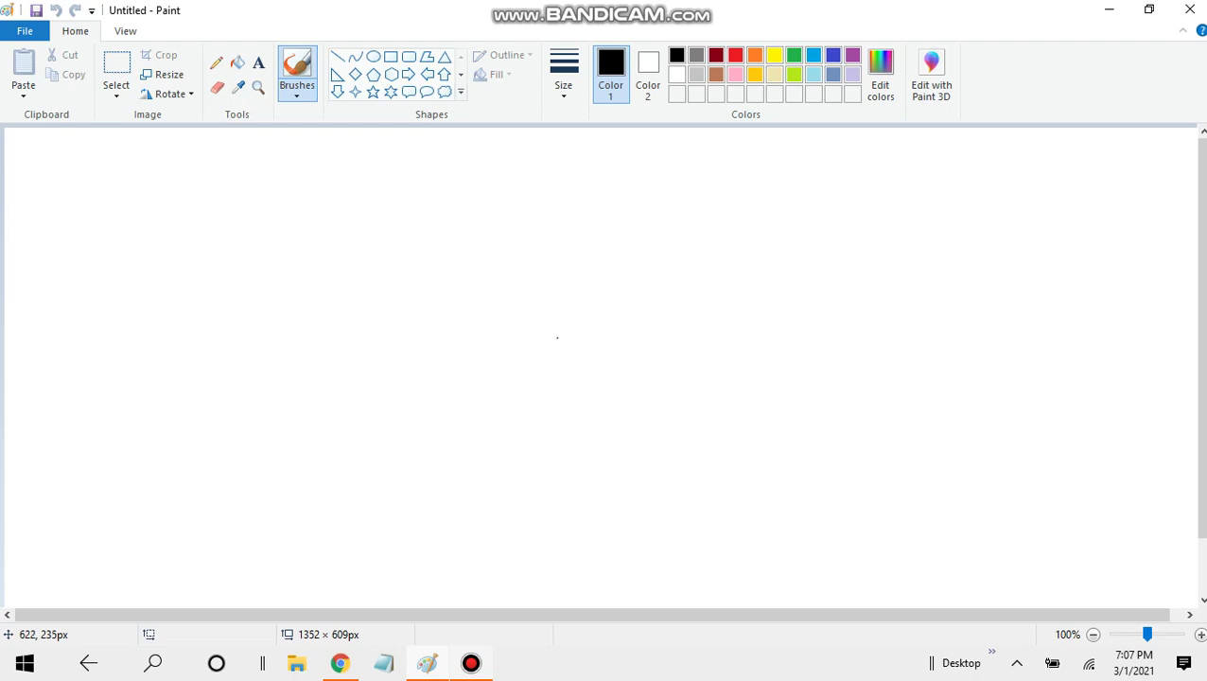
mouse_move(557, 337)
left_mouse_down()
mouse_move(521, 330)
mouse_move(513, 349)
mouse_move(538, 361)
left_mouse_up()
left_click(54, 11)
left_click(374, 56)
left_click_drag(504, 302, 549, 349)
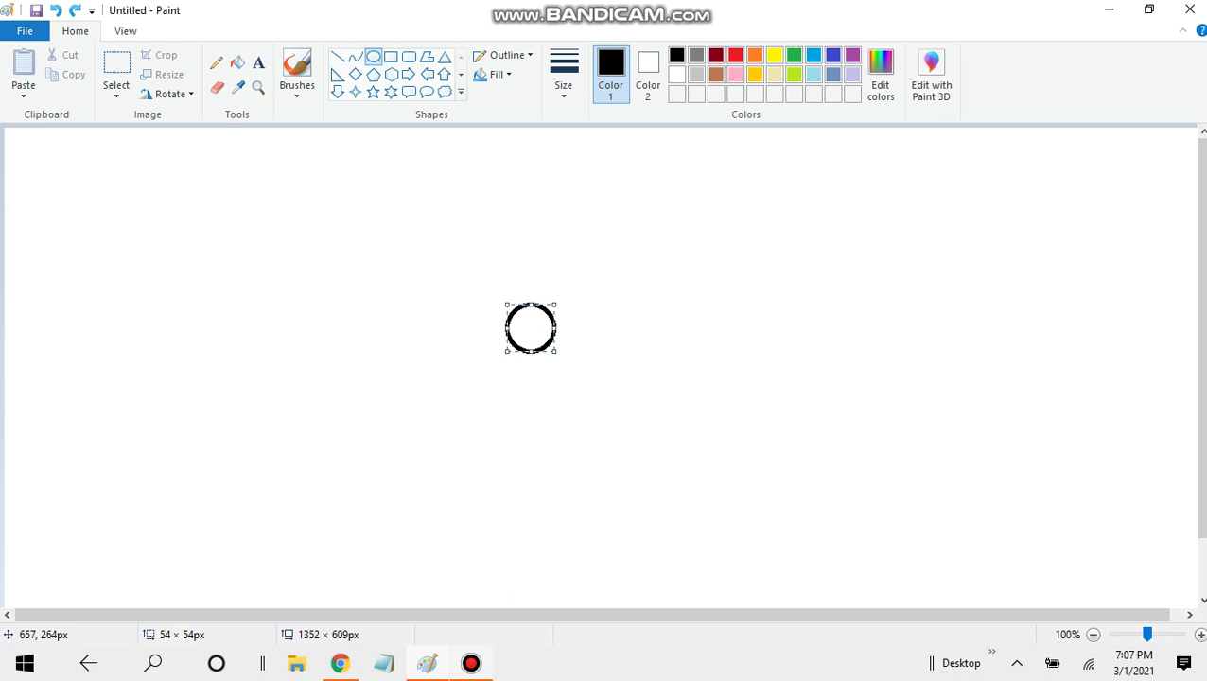
left_click(587, 361)
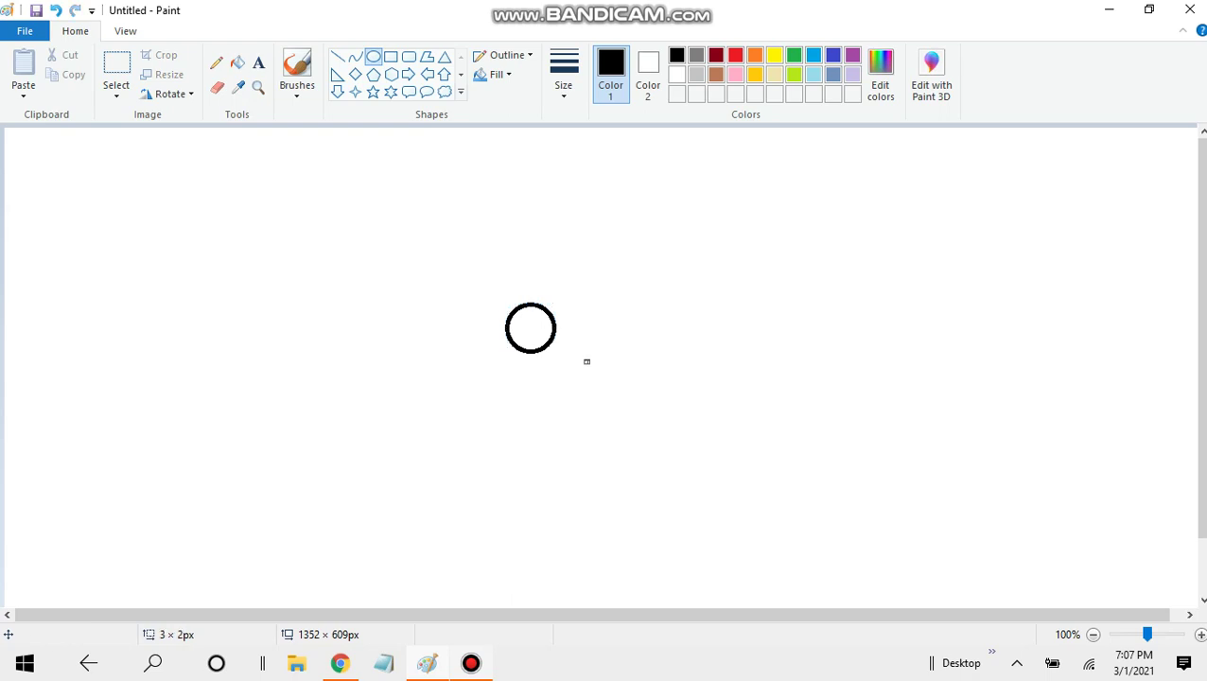
left_click(56, 10)
left_click(56, 11)
left_click(296, 68)
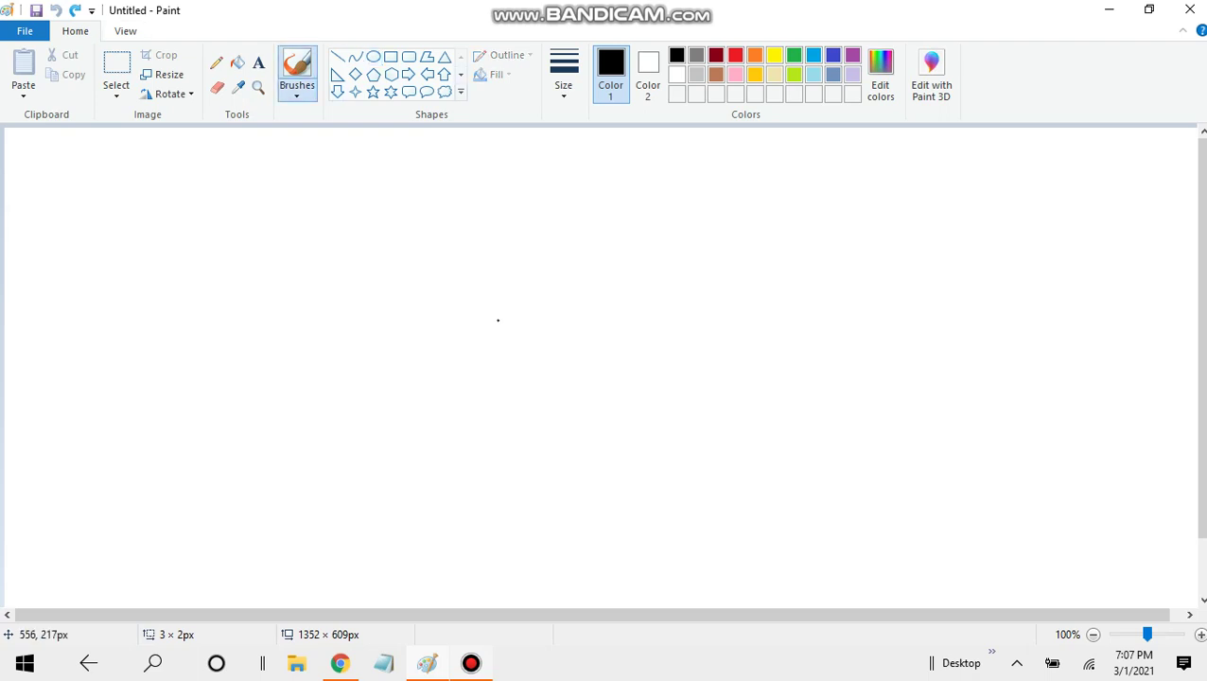
mouse_move(538, 297)
left_mouse_down()
mouse_move(502, 314)
mouse_move(511, 346)
mouse_move(564, 344)
mouse_move(573, 319)
mouse_move(543, 292)
mouse_move(524, 294)
left_mouse_up()
left_click(216, 87)
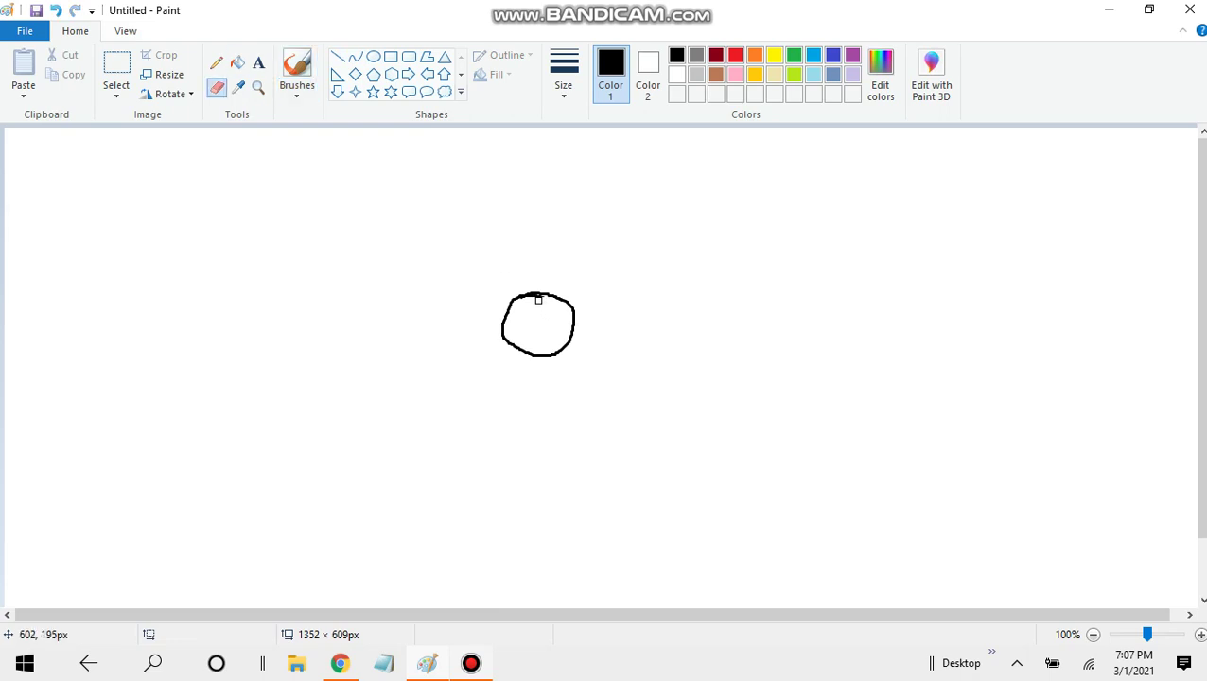
mouse_move(511, 330)
left_mouse_down()
mouse_move(520, 353)
mouse_move(501, 323)
mouse_move(506, 345)
mouse_move(552, 359)
mouse_move(531, 356)
mouse_move(570, 334)
left_mouse_up()
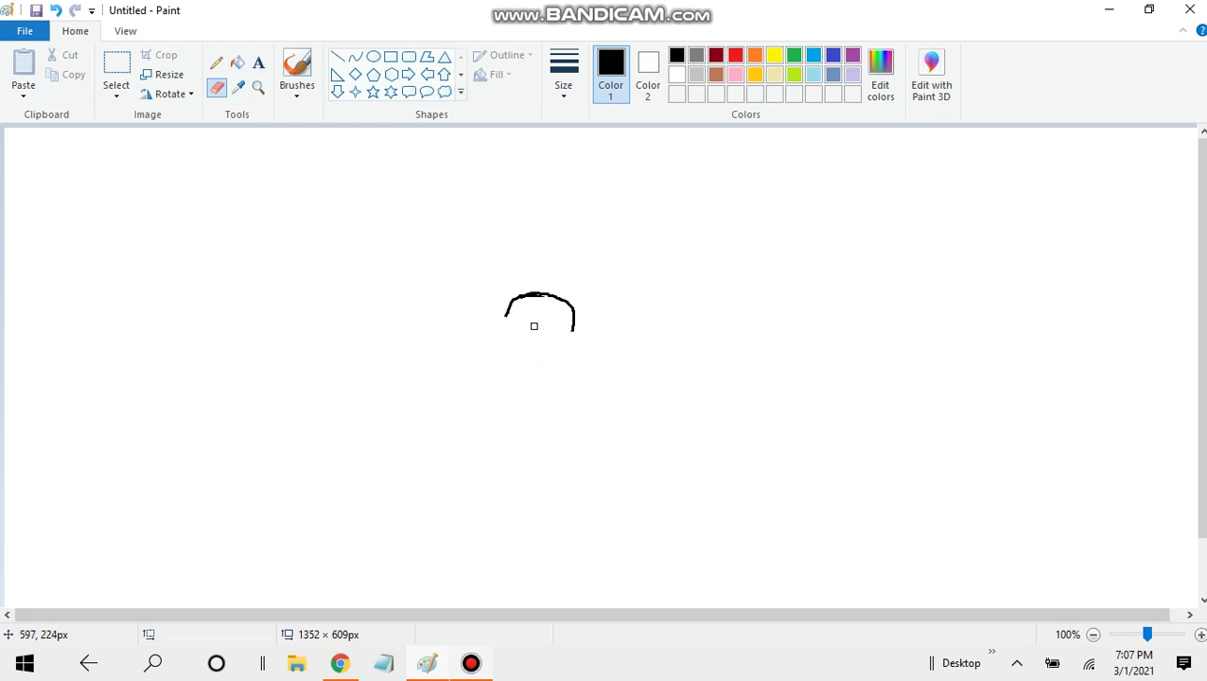
left_click(296, 71)
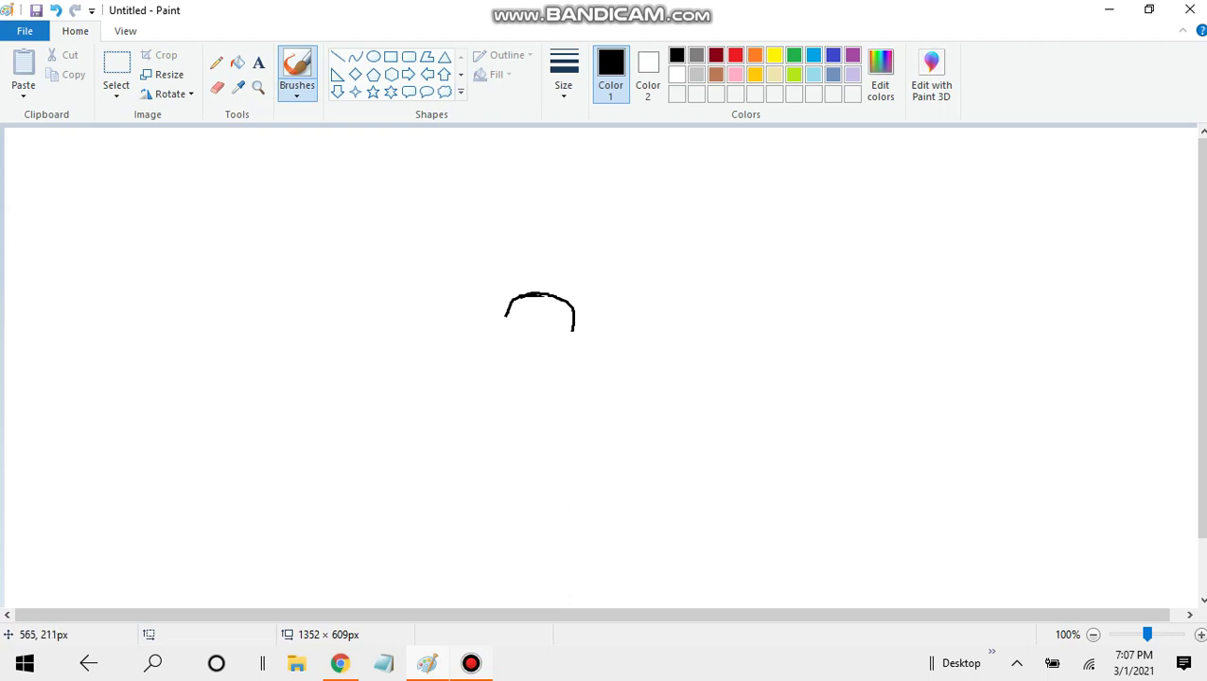
mouse_move(504, 313)
left_mouse_down()
mouse_move(511, 343)
mouse_move(549, 354)
mouse_move(576, 333)
left_mouse_up()
left_click(54, 11)
mouse_move(506, 340)
left_mouse_down()
mouse_move(560, 341)
mouse_move(572, 323)
left_mouse_up()
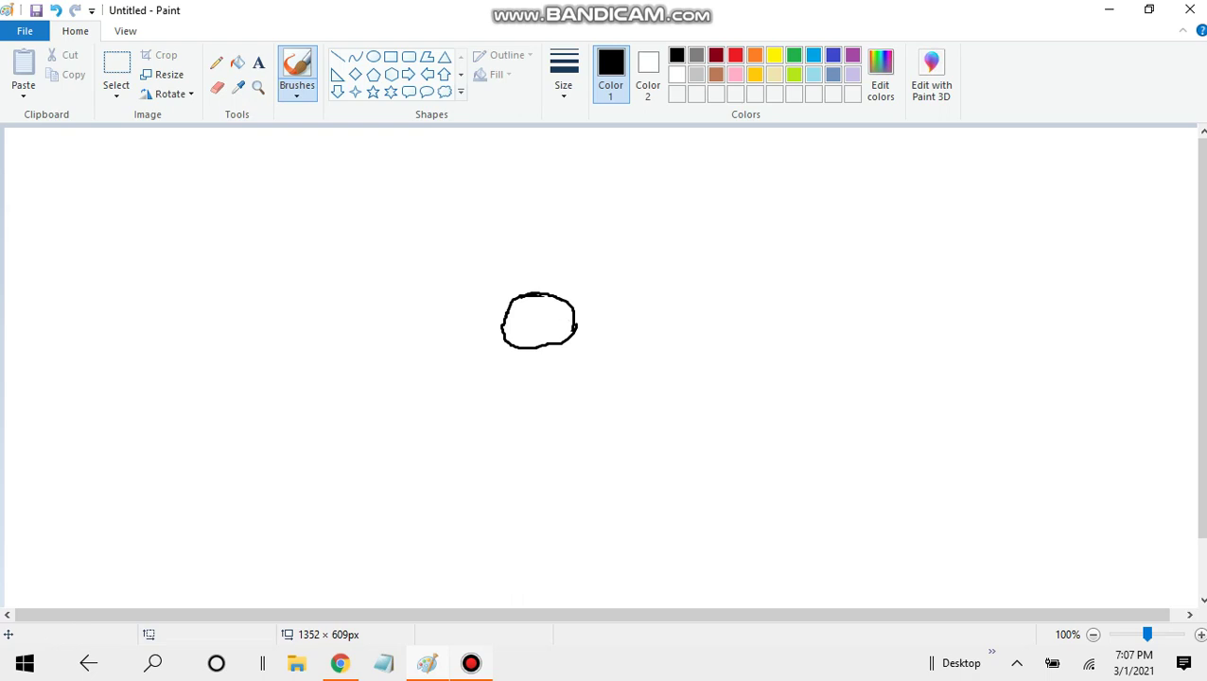
left_click(55, 10)
left_click(55, 10)
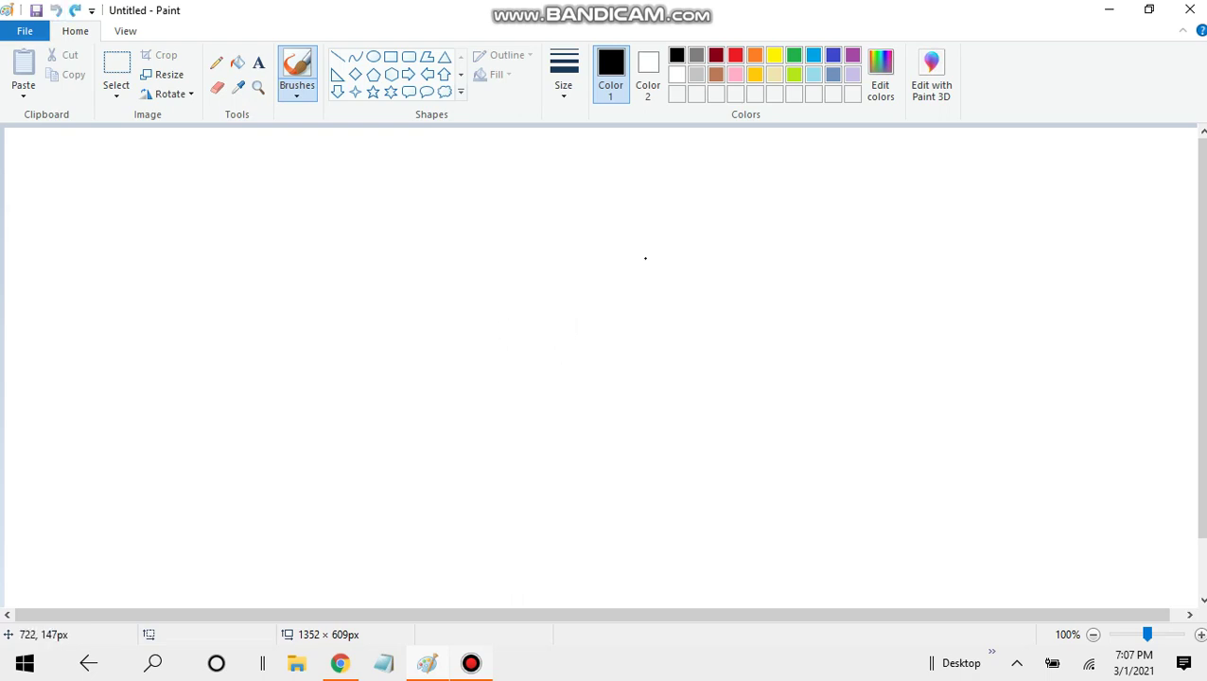
Step: Brush a small round black head outline with a scribbled fringe and long hair outlines down both sides, closed over the top
mouse_move(558, 303)
left_mouse_down()
mouse_move(529, 306)
mouse_move(525, 345)
mouse_move(556, 349)
mouse_move(558, 299)
left_mouse_up()
left_click(642, 309)
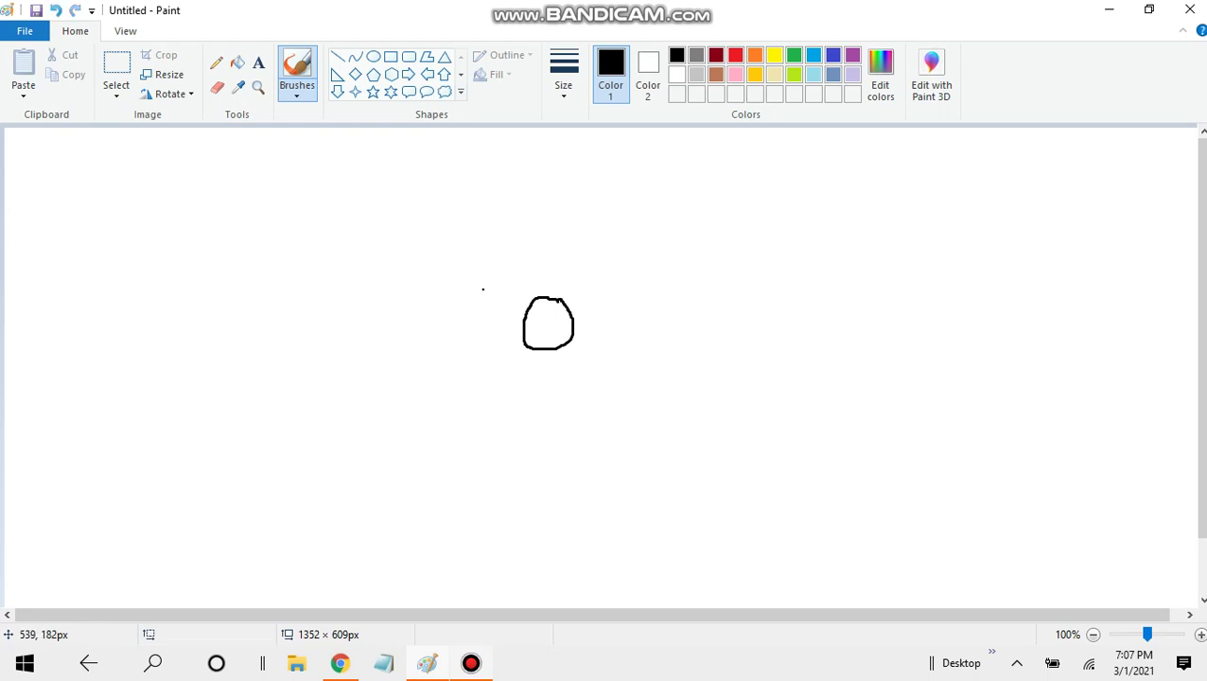
left_click_drag(528, 295, 513, 412)
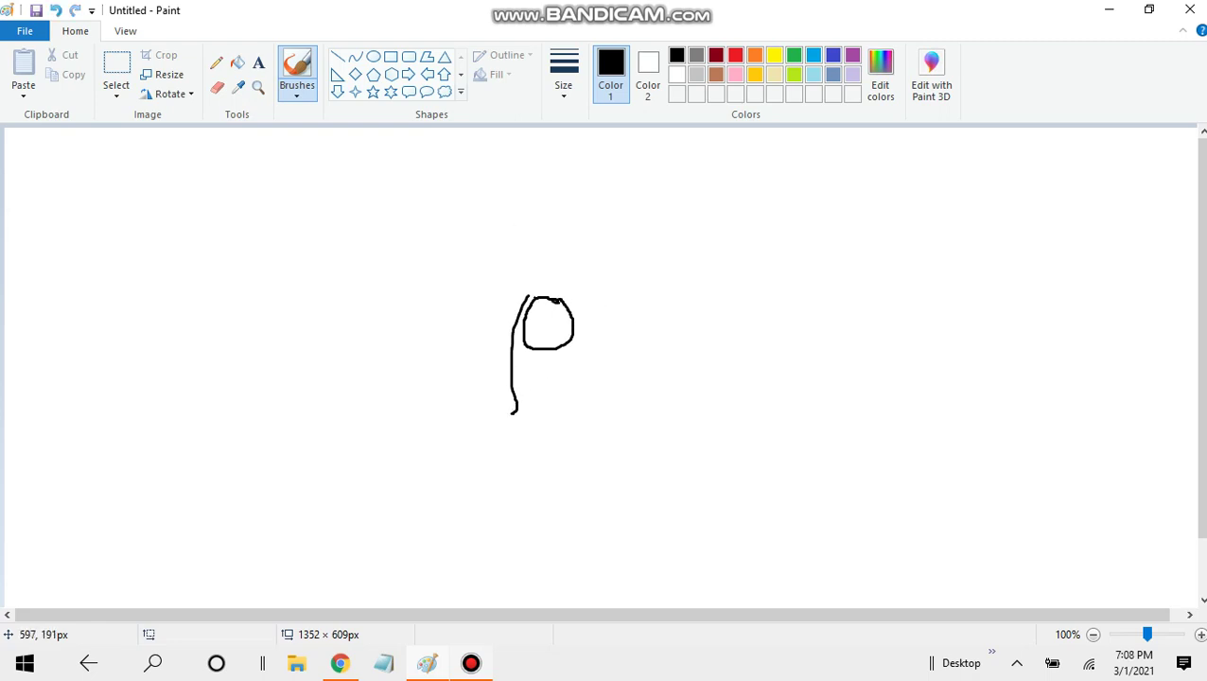
left_click_drag(533, 306, 560, 307)
mouse_move(572, 299)
left_mouse_down()
mouse_move(586, 322)
mouse_move(594, 430)
mouse_move(573, 422)
mouse_move(557, 347)
mouse_move(533, 350)
mouse_move(528, 441)
mouse_move(517, 441)
mouse_move(509, 402)
left_mouse_up()
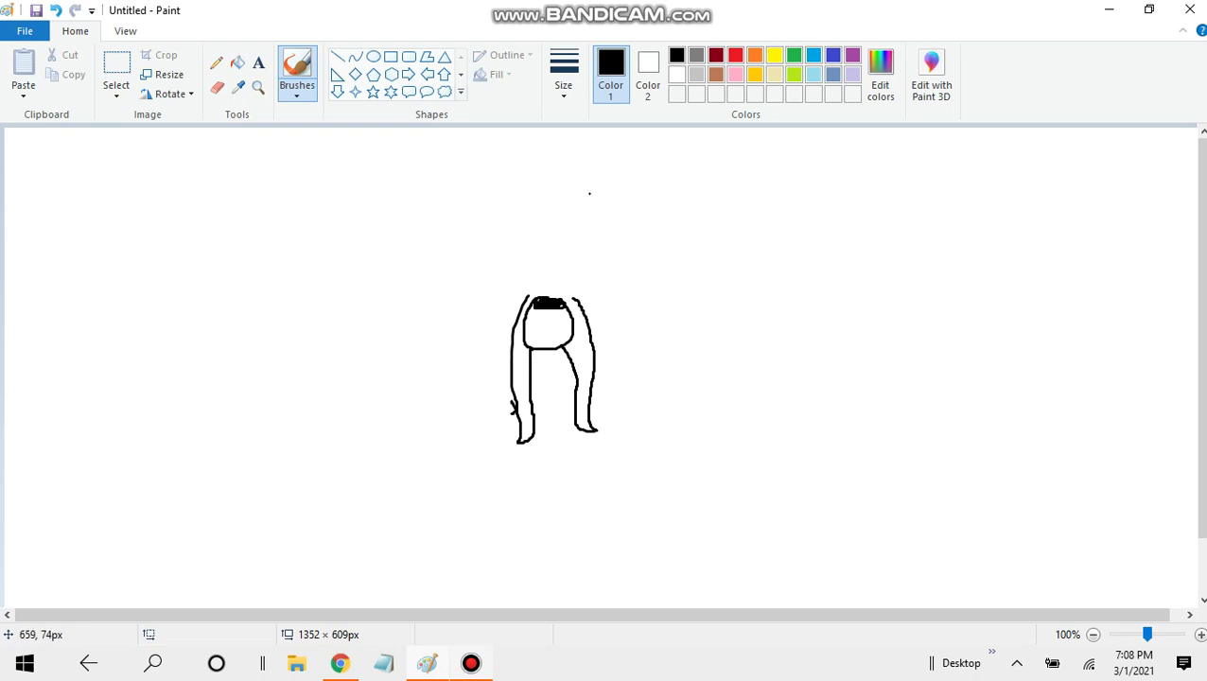
mouse_move(530, 297)
left_mouse_down()
mouse_move(562, 291)
mouse_move(577, 305)
left_mouse_up()
Step: Mix a dark brown (red 51, green 32, blue 21) and fill the fringe and the hair outline with it
left_click(716, 73)
left_click(879, 75)
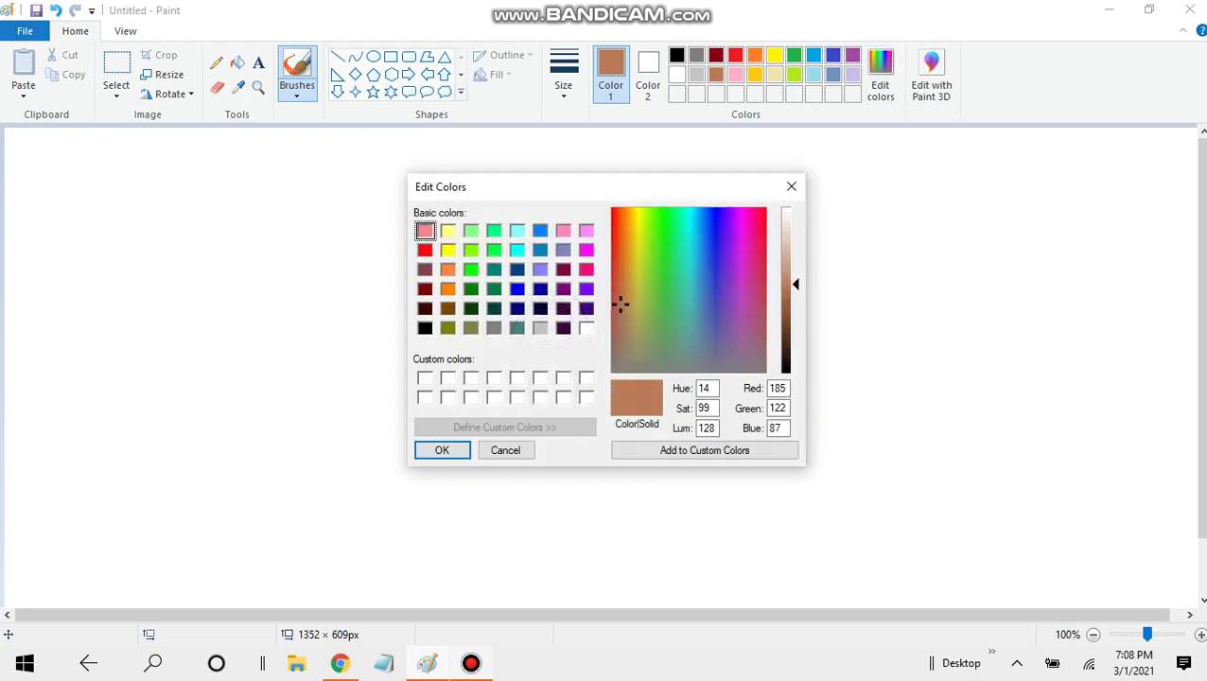
left_click_drag(786, 284, 786, 350)
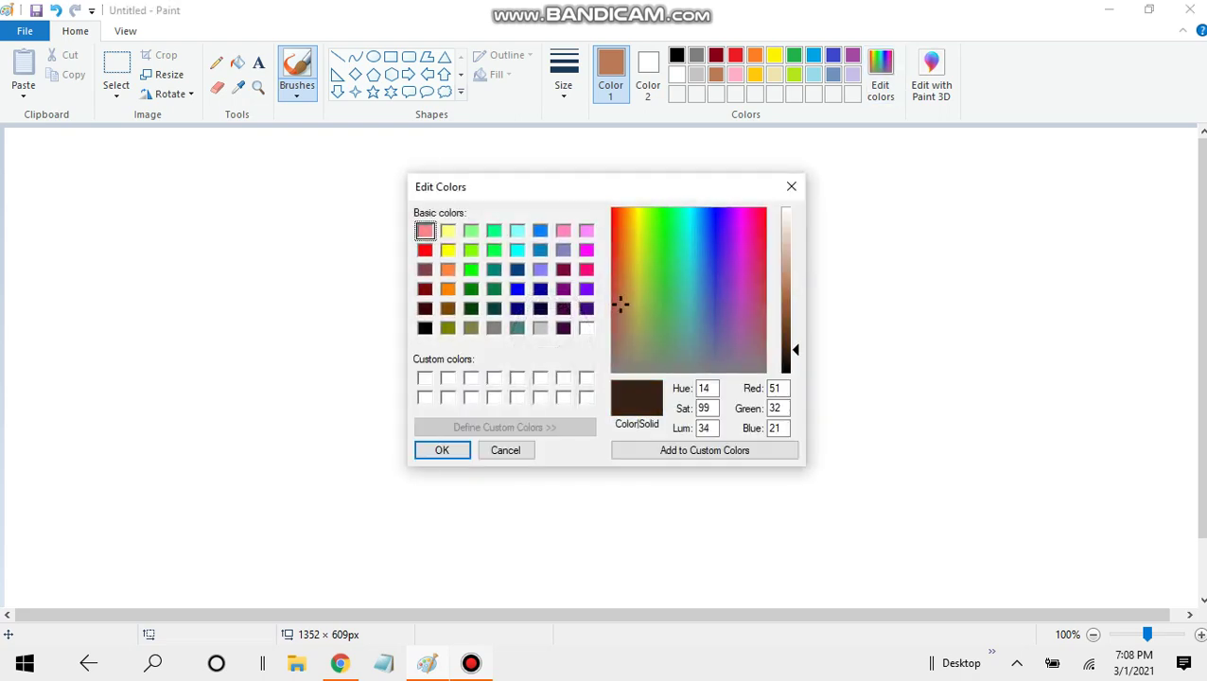
left_click(442, 450)
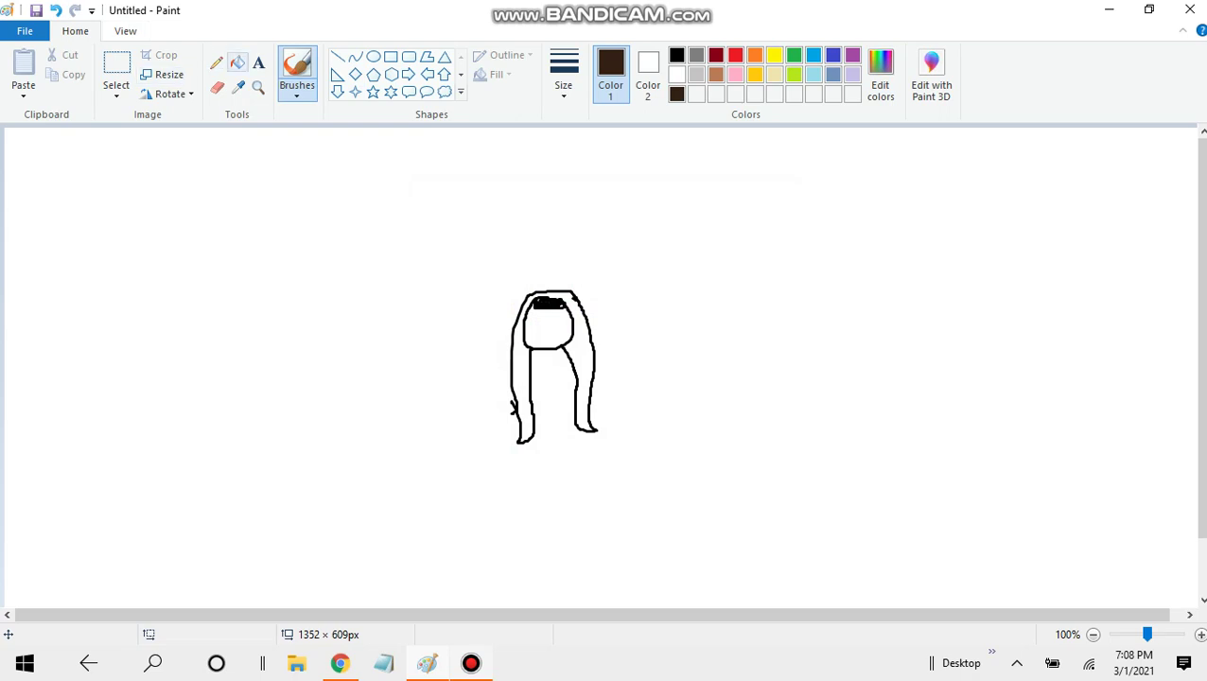
left_click(237, 62)
left_click(593, 319)
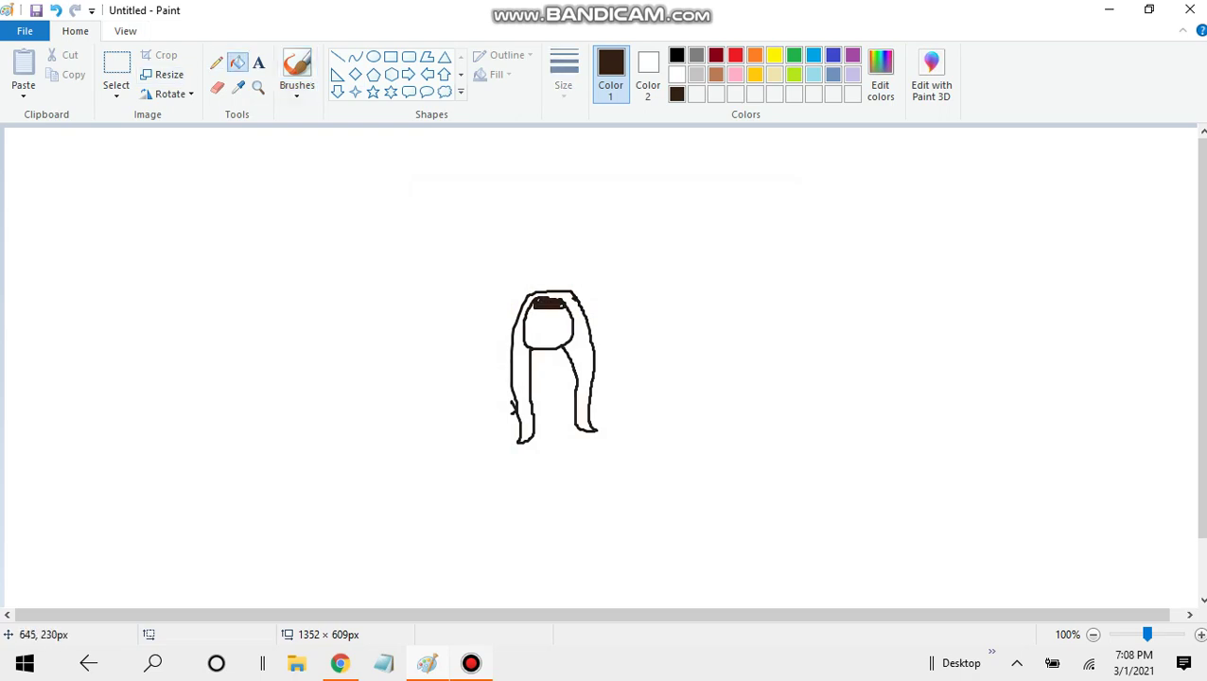
left_click(581, 378)
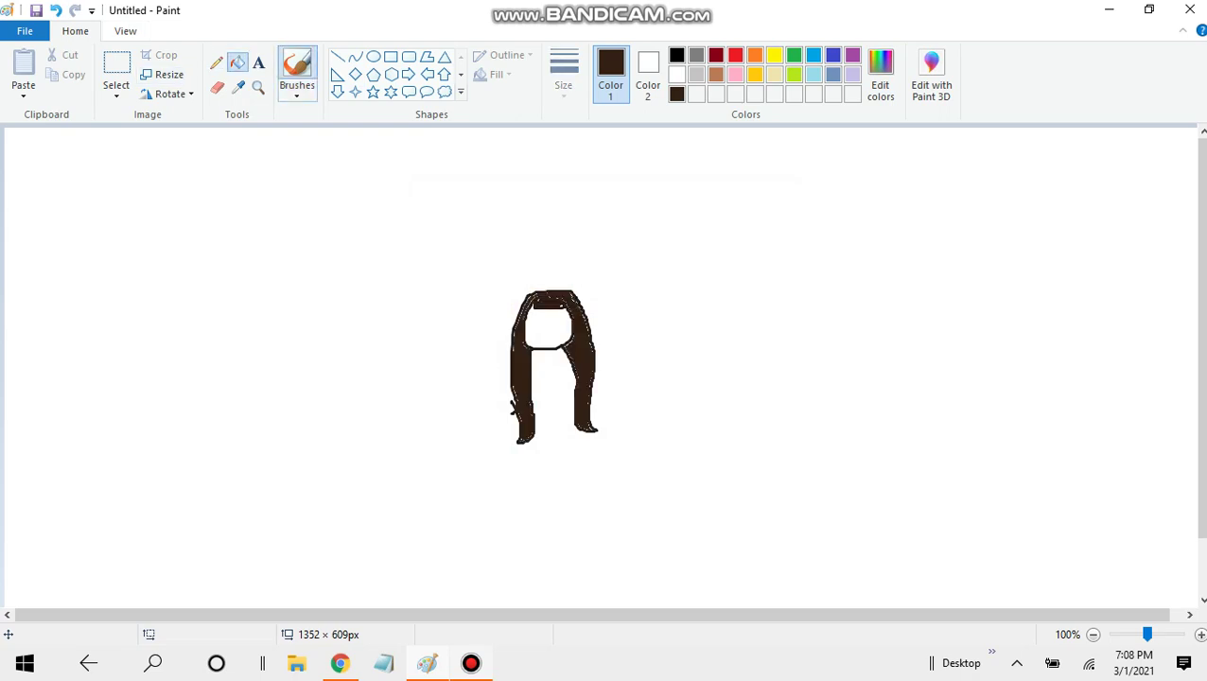
Step: Draw a short black neck outline directly below the chin with the brush
left_click(297, 74)
left_click(676, 55)
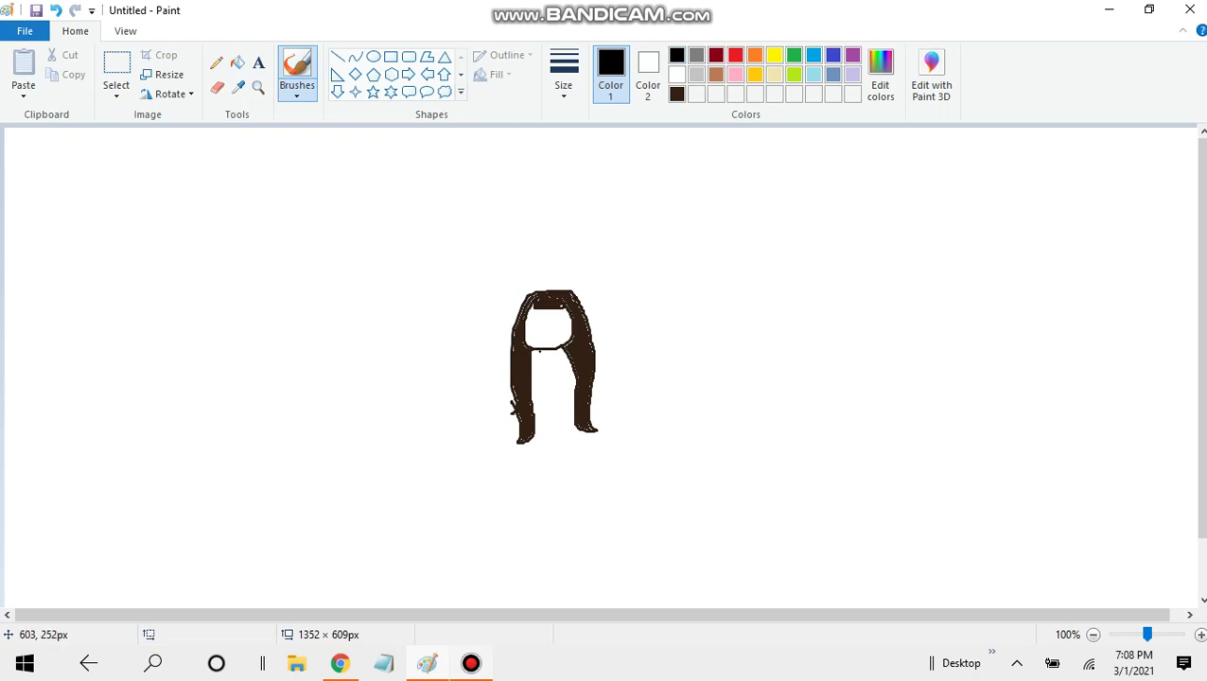
left_click_drag(539, 357, 548, 358)
Step: Resize the canvas to 1352 × 560 px by reducing its height
scroll(544, 321, "down", 1)
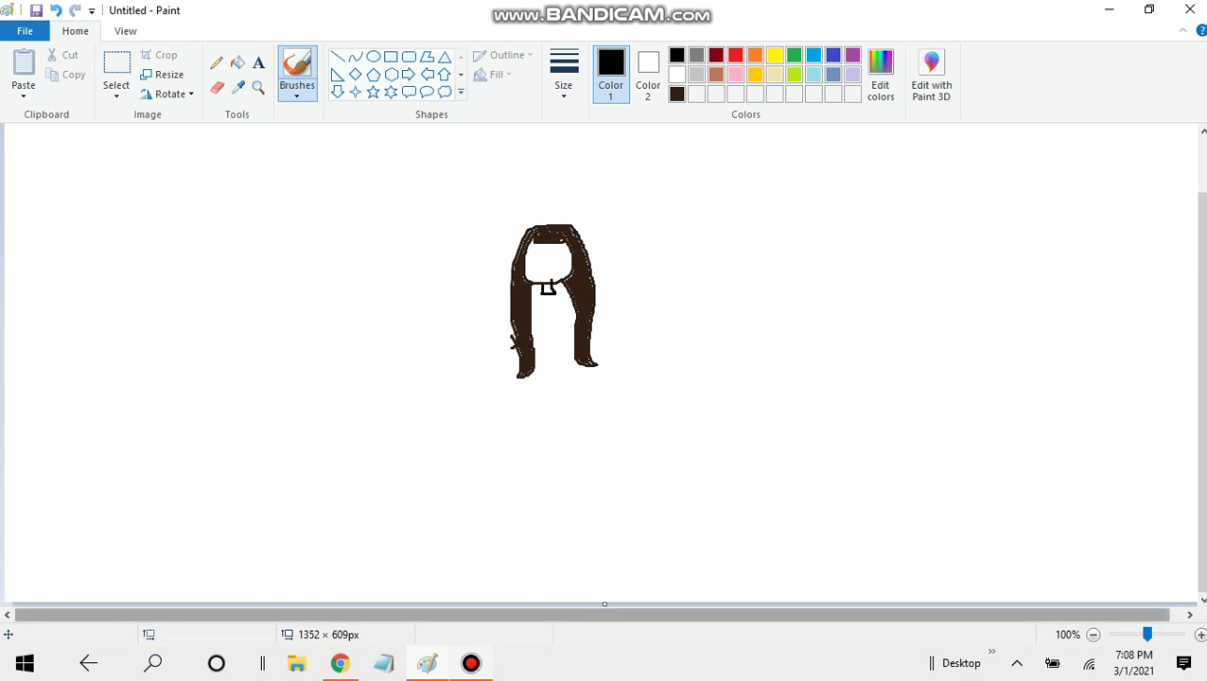
left_click_drag(604, 603, 604, 522)
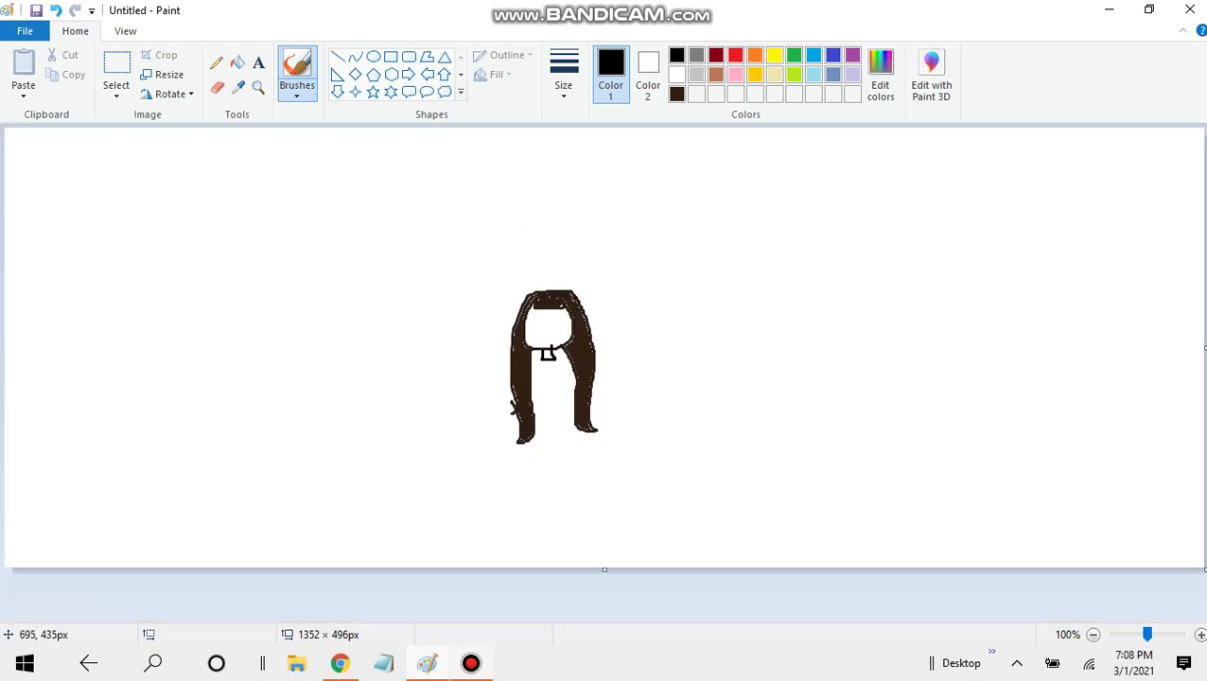
left_click_drag(604, 565, 605, 595)
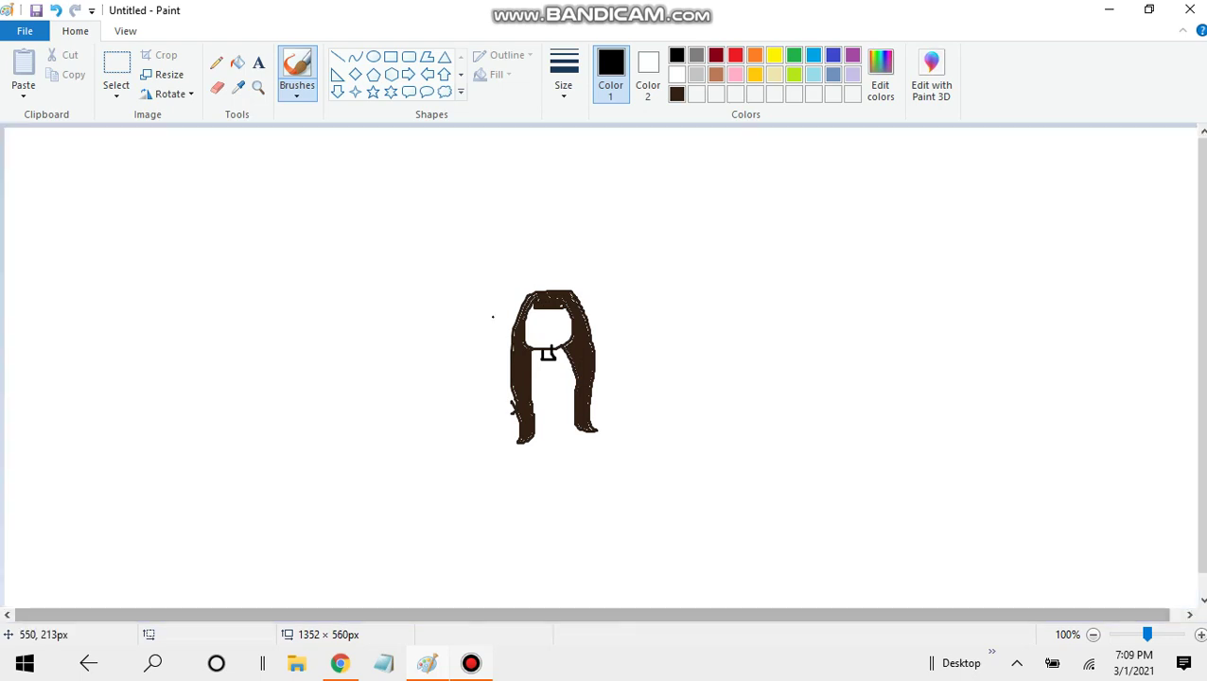
Step: Select the whole figure with a rectangular selection and move it slightly down and to the right
left_click(116, 70)
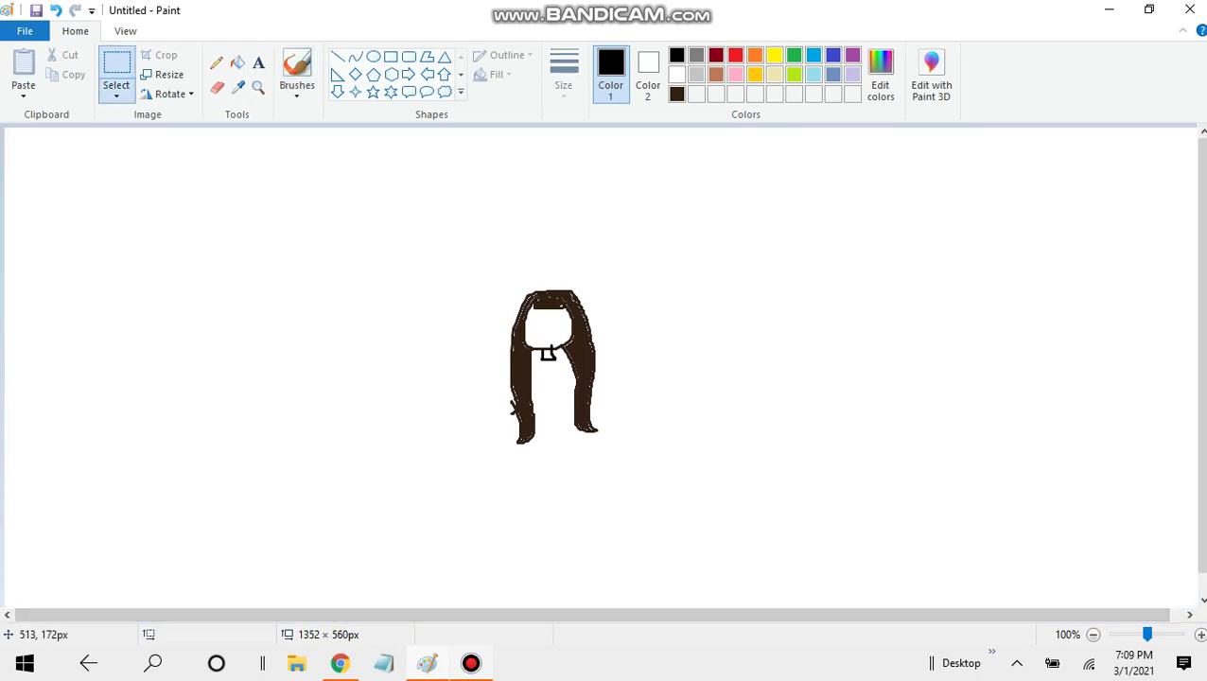
scroll(454, 236, "down", 1)
mouse_move(454, 237)
left_mouse_down()
mouse_move(661, 413)
mouse_move(658, 470)
left_mouse_up()
mouse_move(605, 375)
left_mouse_down()
mouse_move(605, 402)
mouse_move(613, 383)
left_mouse_up()
left_click(135, 340)
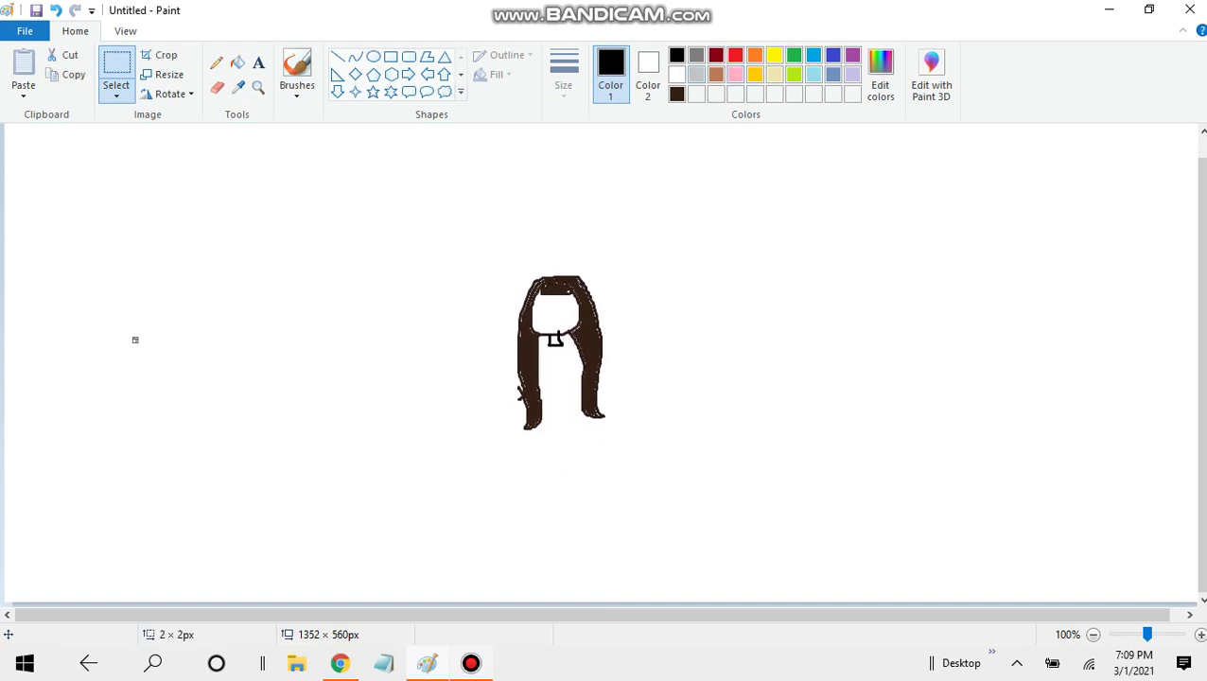
Step: Draw a small grey oval with a second oval inside it, between the two hair strands
left_click(696, 55)
left_click(296, 76)
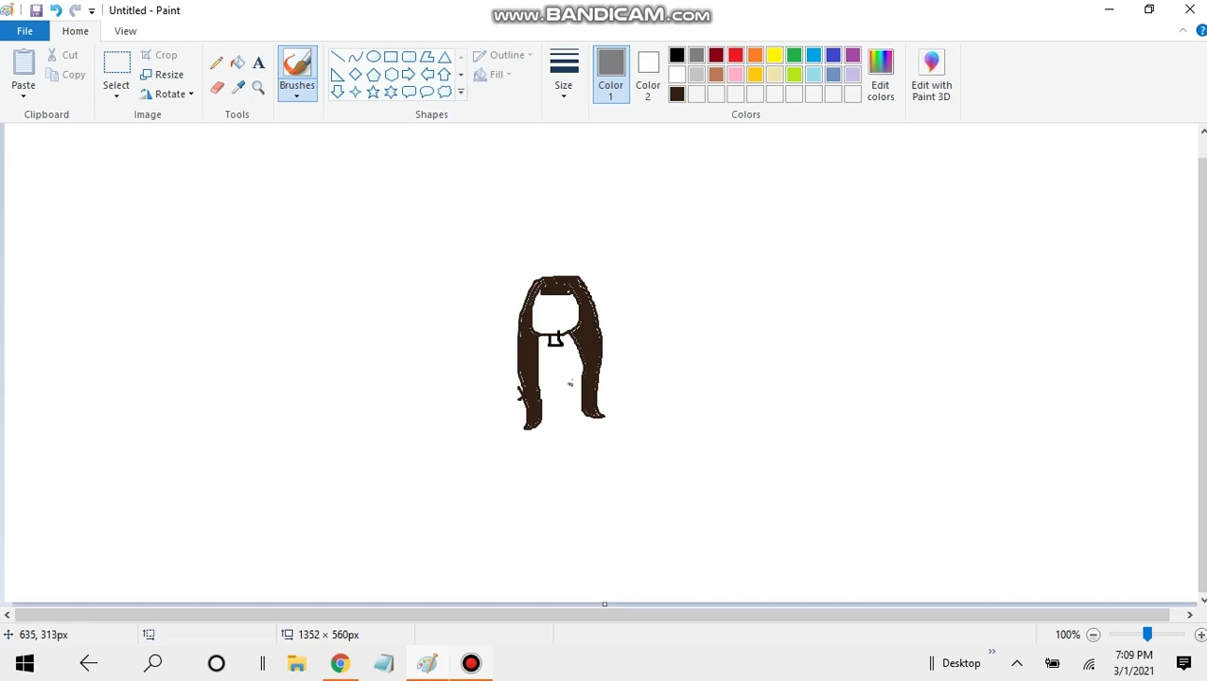
mouse_move(569, 383)
left_mouse_down()
mouse_move(556, 416)
mouse_move(577, 379)
mouse_move(564, 407)
mouse_move(571, 391)
left_mouse_up()
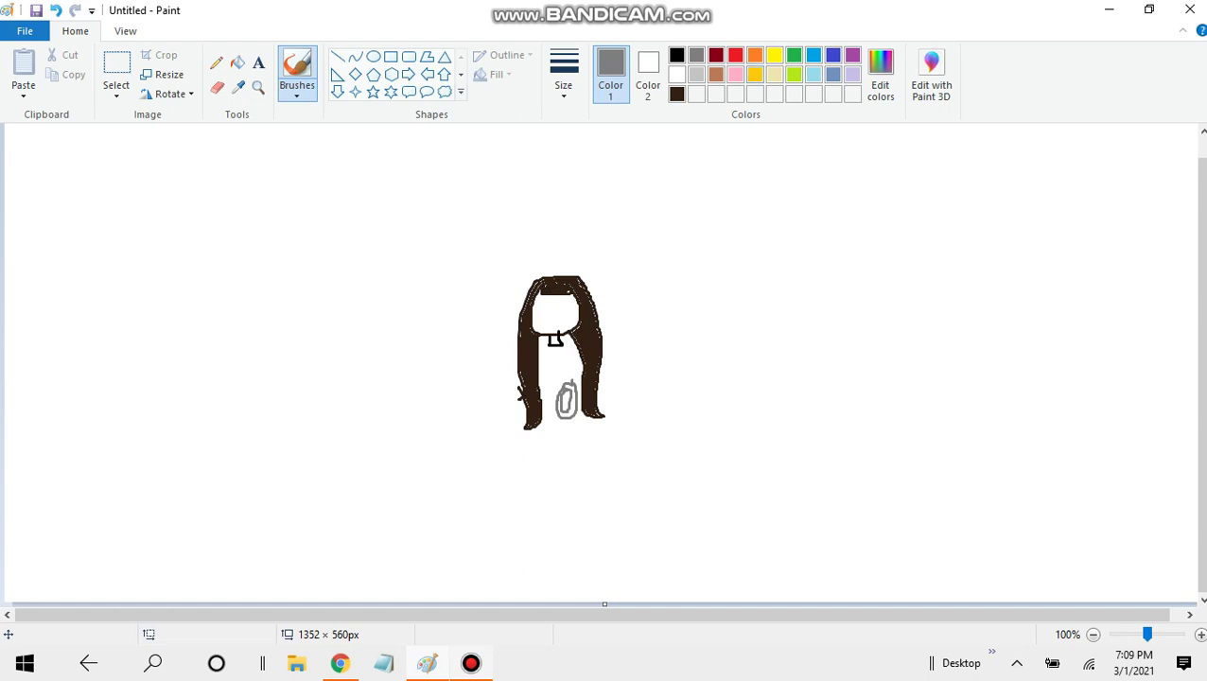
left_click(716, 75)
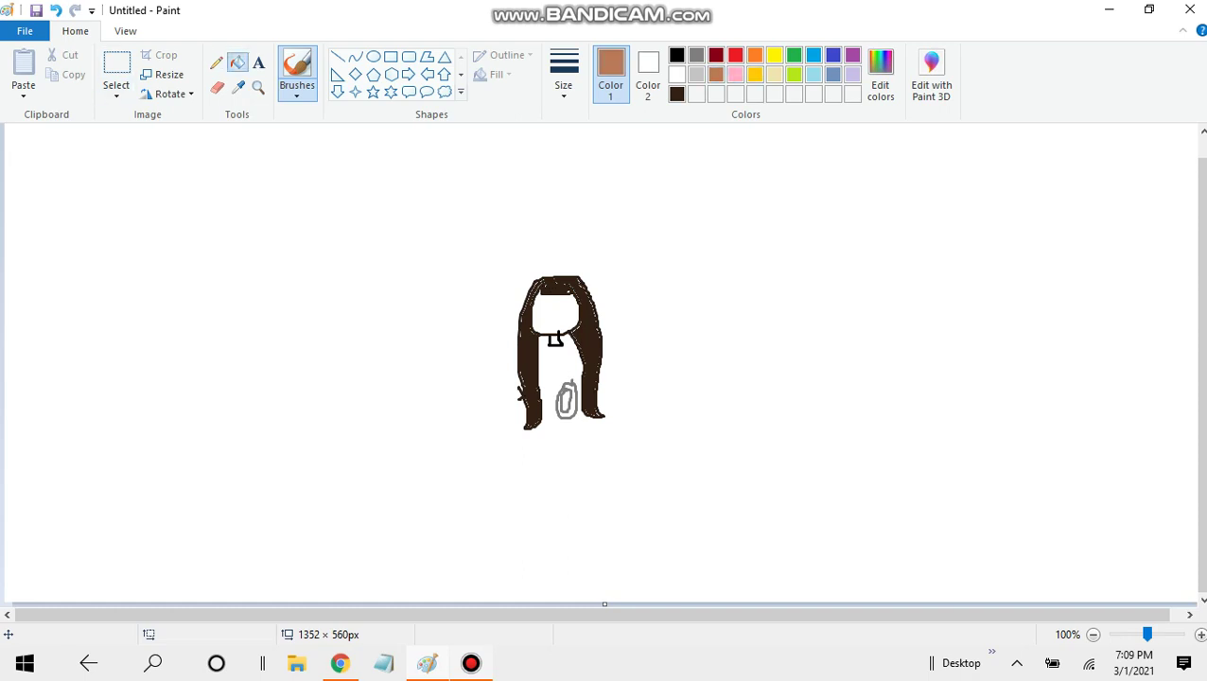
left_click(237, 62)
left_click(564, 401)
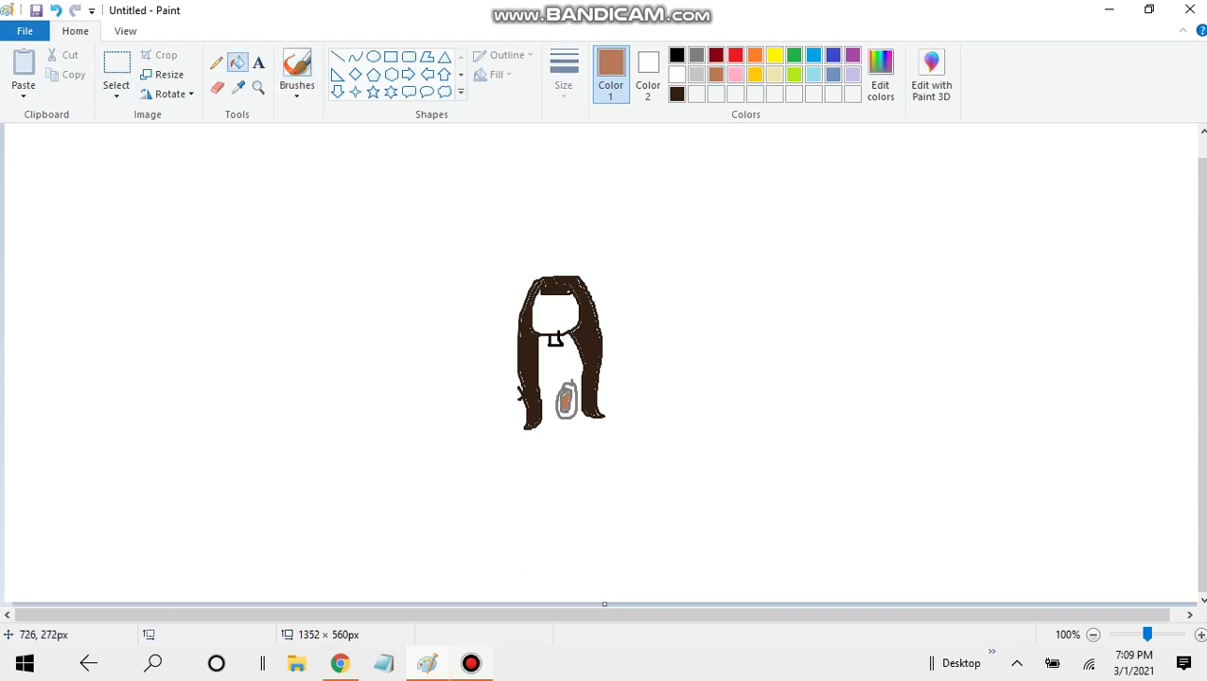
left_click(55, 10)
Step: Mix a light tan skin tone (red 209, green 168, blue 146) and fill the inner oval with it
left_click(879, 76)
left_click(786, 245)
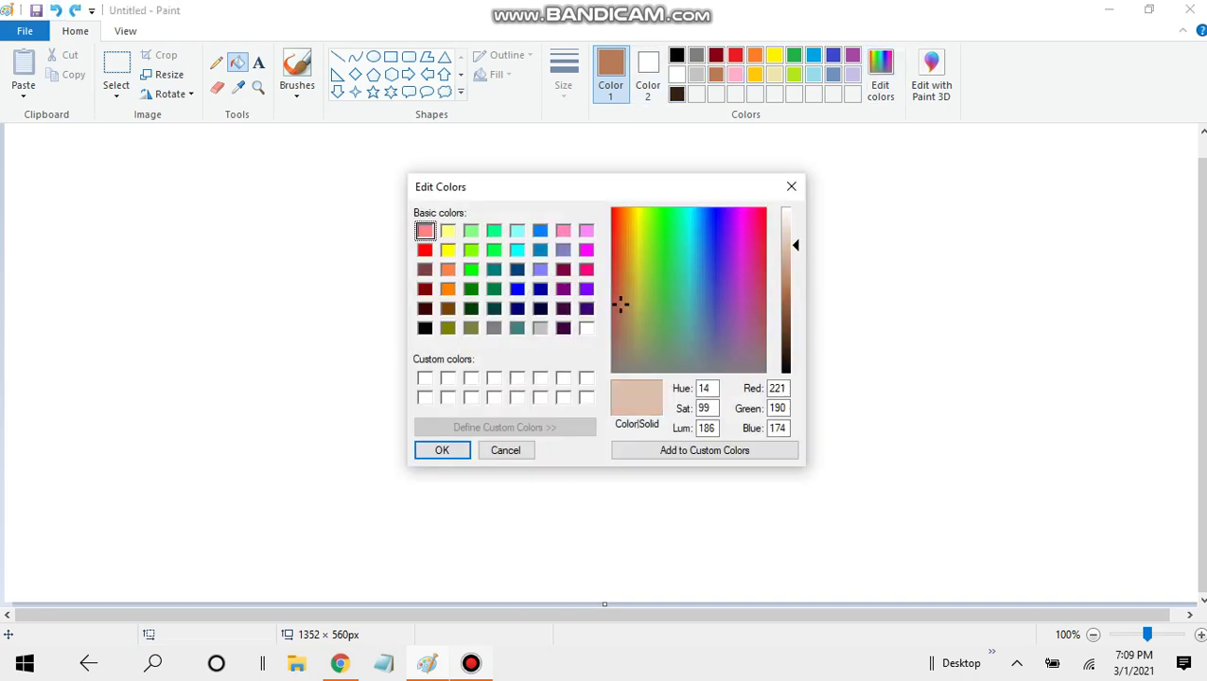
left_click_drag(786, 245, 786, 258)
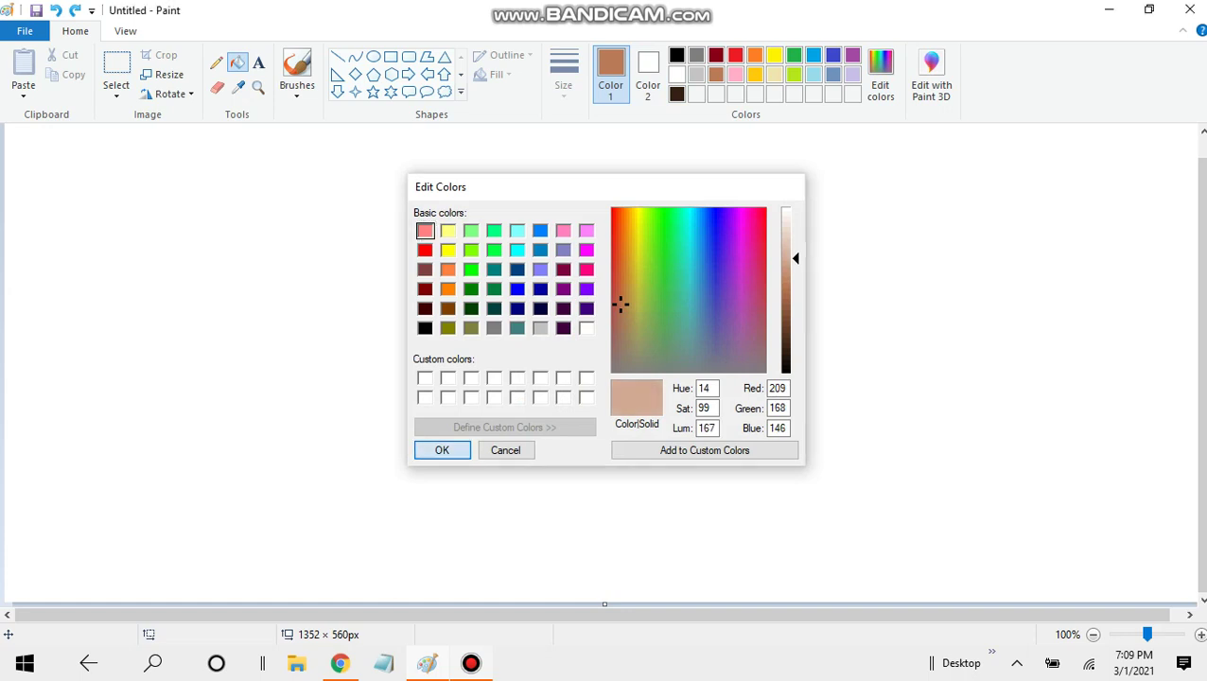
key("Return")
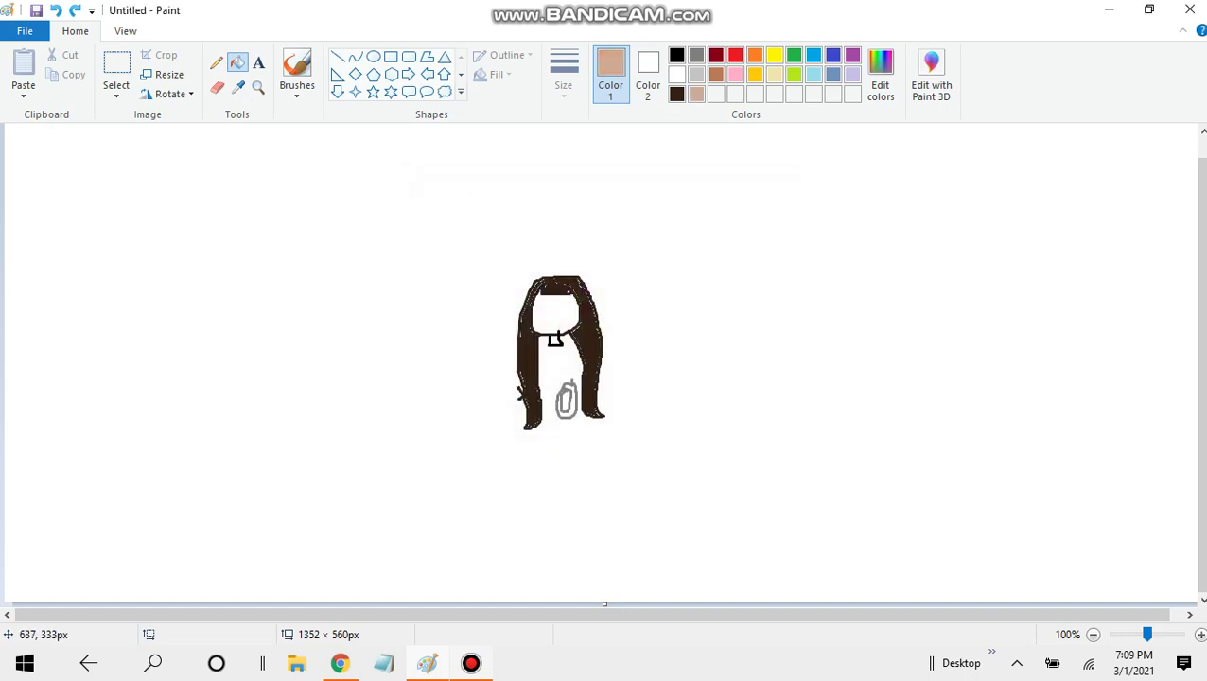
left_click(565, 401)
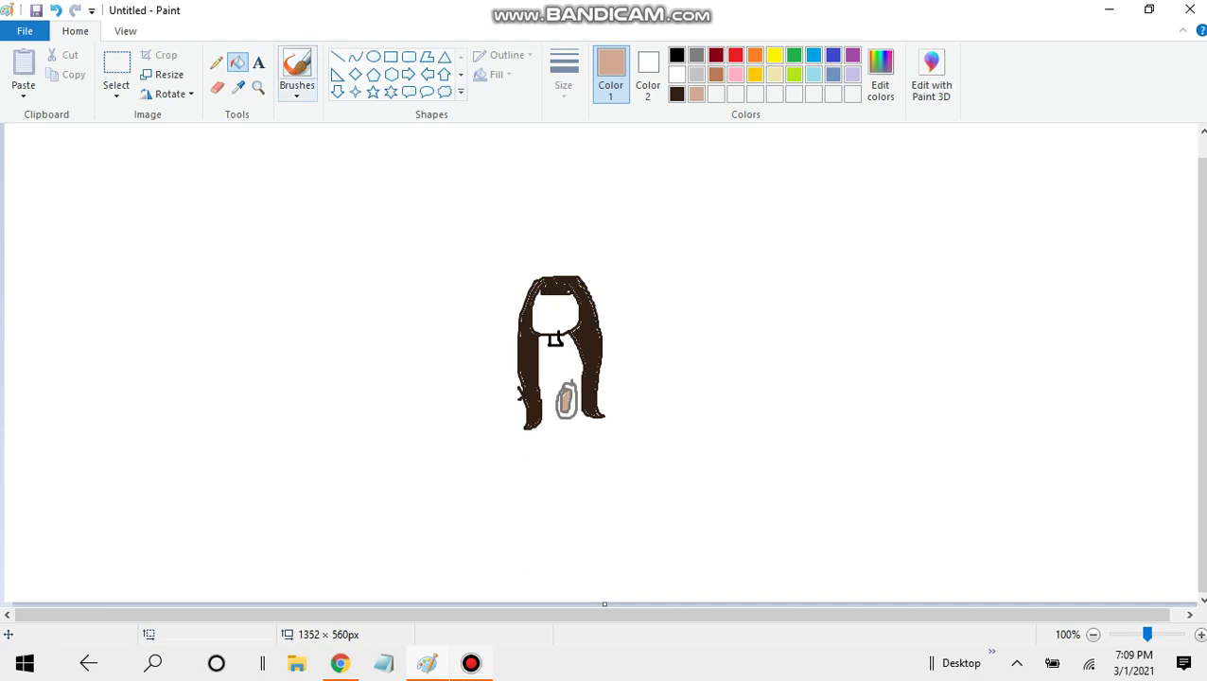
Step: Try adding a grey stroke beside the tan-filled oval, and erase the oval from between the hair strands
left_click(296, 65)
left_click(696, 55)
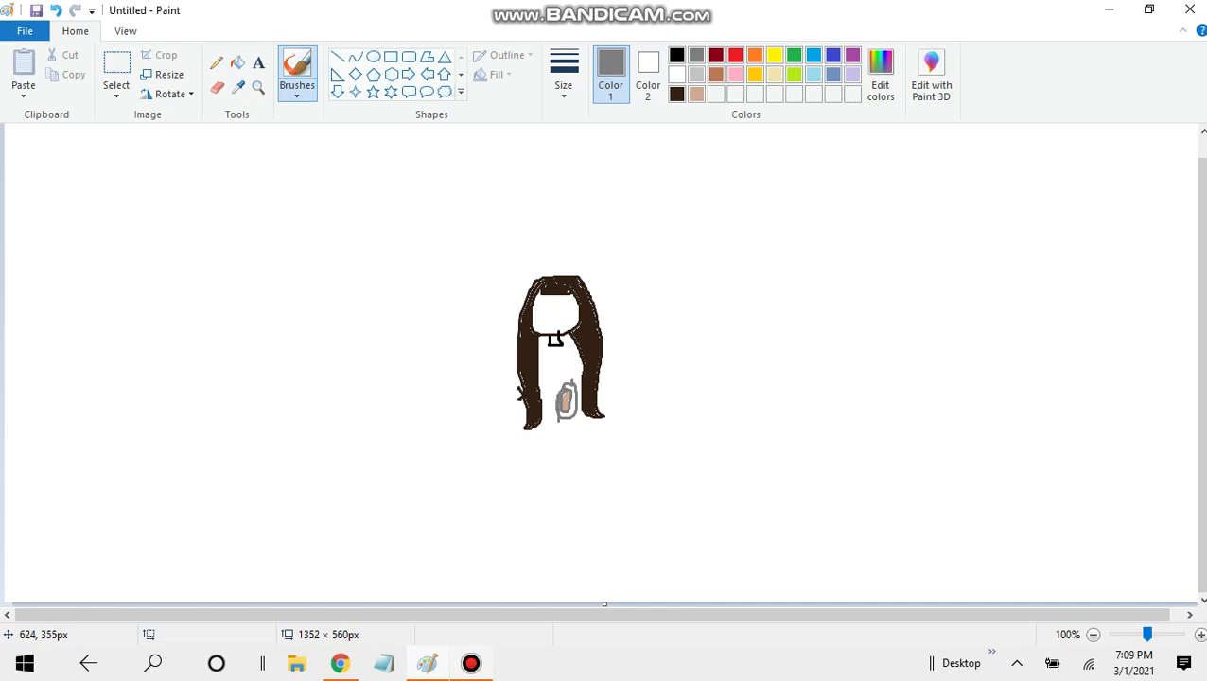
mouse_move(559, 438)
left_mouse_down()
mouse_move(561, 482)
mouse_move(543, 481)
mouse_move(543, 411)
left_mouse_up()
left_click(55, 11)
left_click(216, 87)
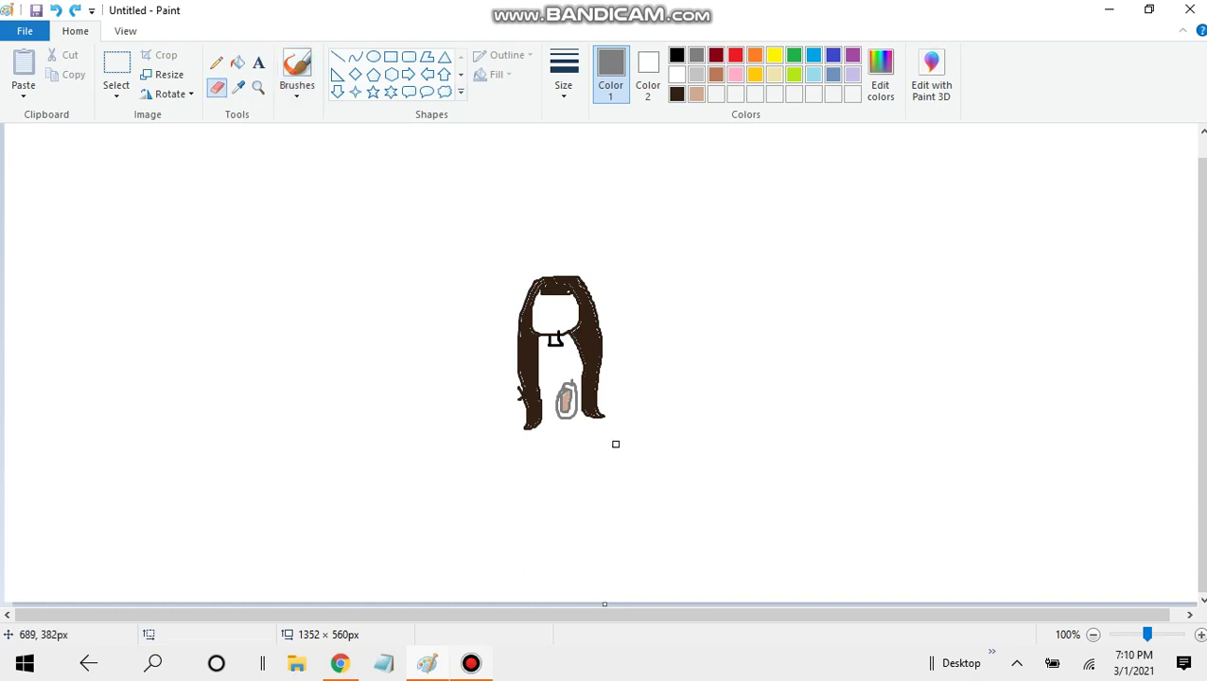
mouse_move(566, 378)
left_mouse_down()
mouse_move(567, 419)
mouse_move(568, 380)
mouse_move(577, 402)
mouse_move(558, 402)
mouse_move(573, 407)
left_mouse_up()
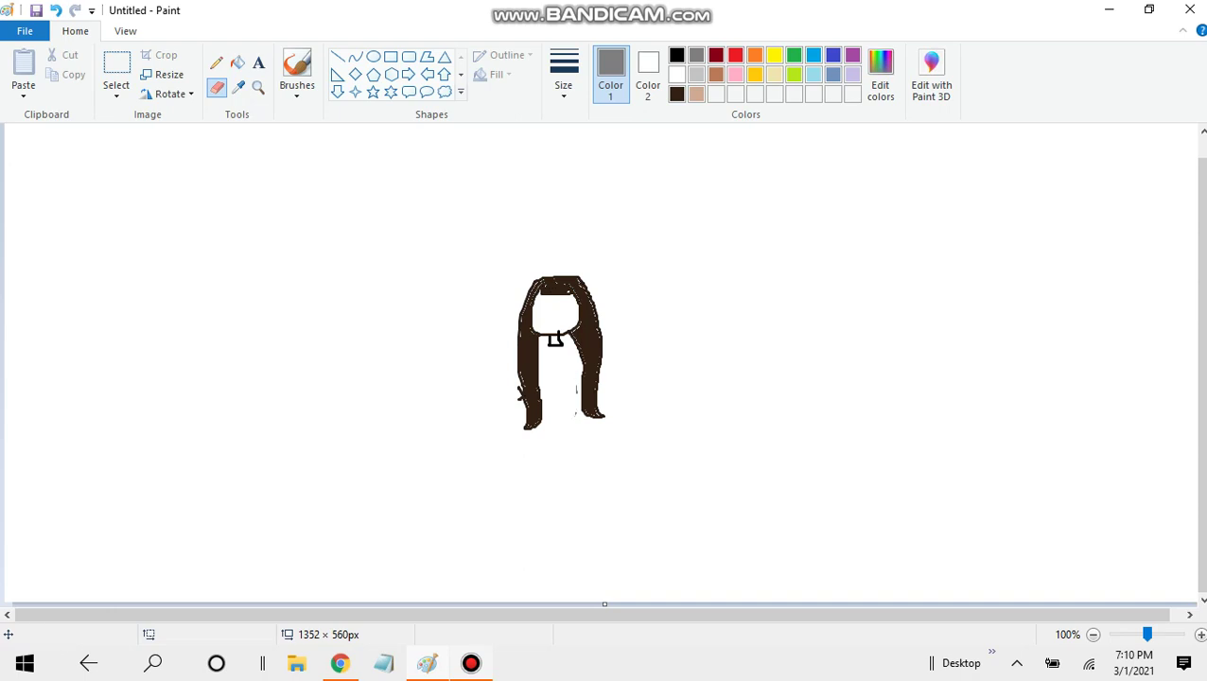
left_click(297, 73)
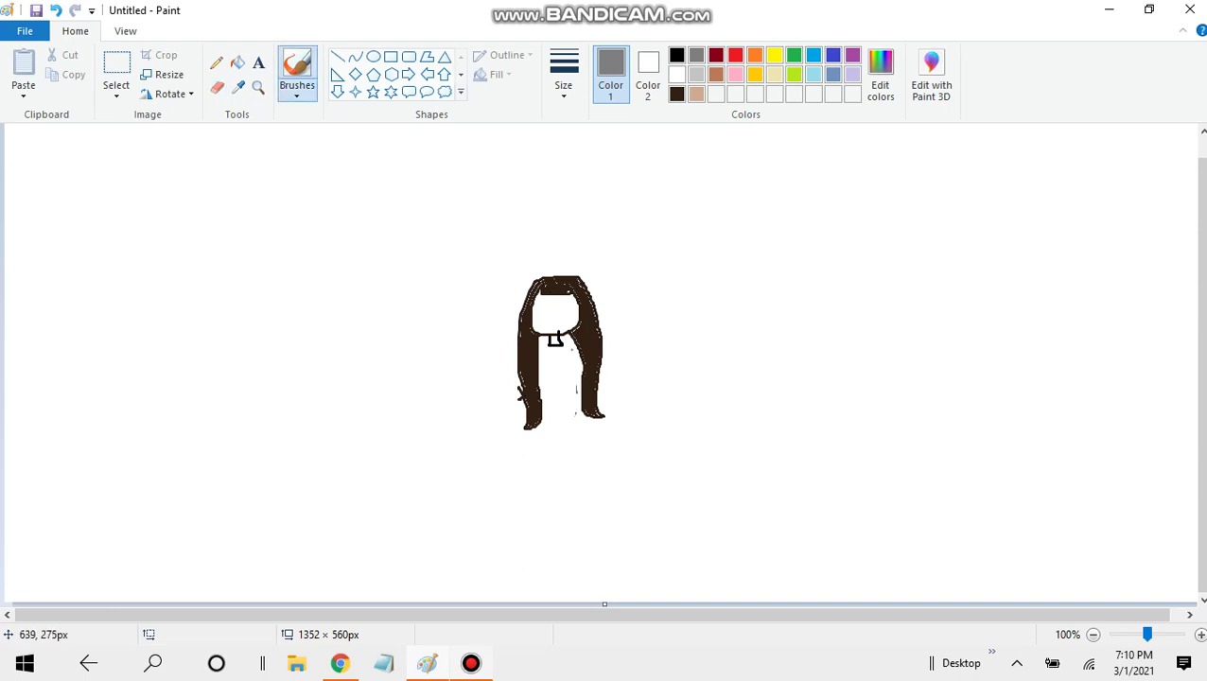
mouse_move(560, 342)
left_mouse_down()
mouse_move(613, 384)
mouse_move(600, 391)
left_mouse_up()
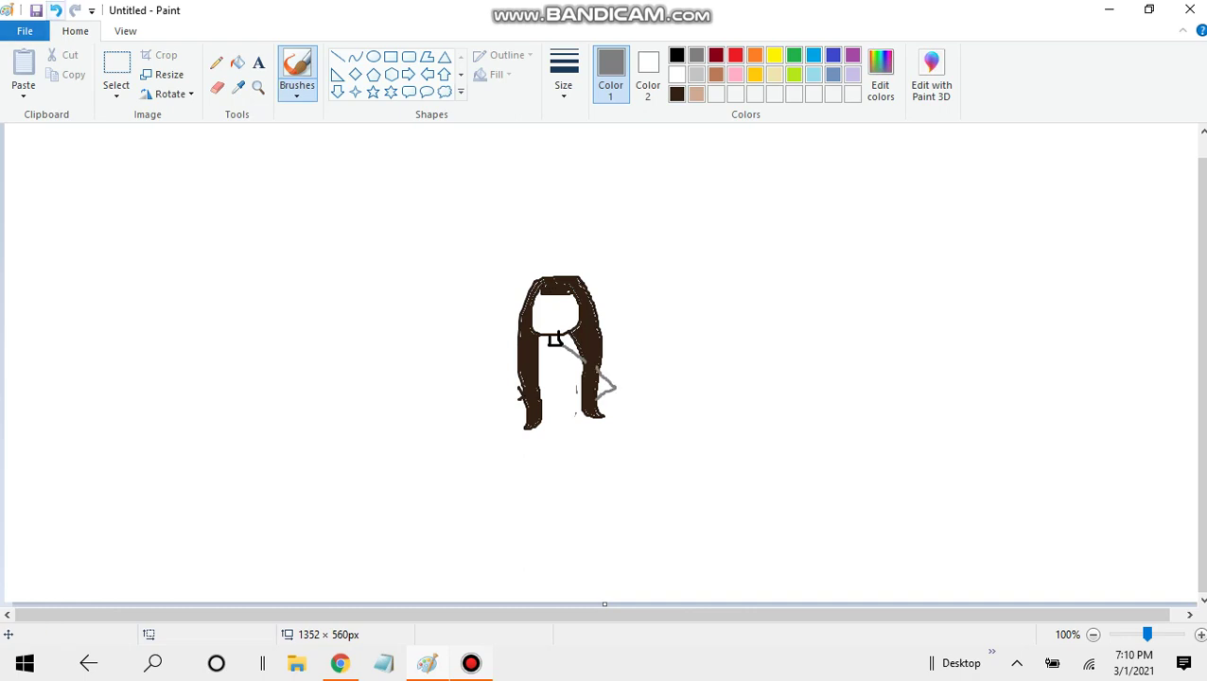
left_click(56, 10)
left_click(56, 11)
Step: Sketch grey shoulder lines from the neck and curved torso lines between the two hair strands with the Brush
left_click_drag(558, 339, 580, 364)
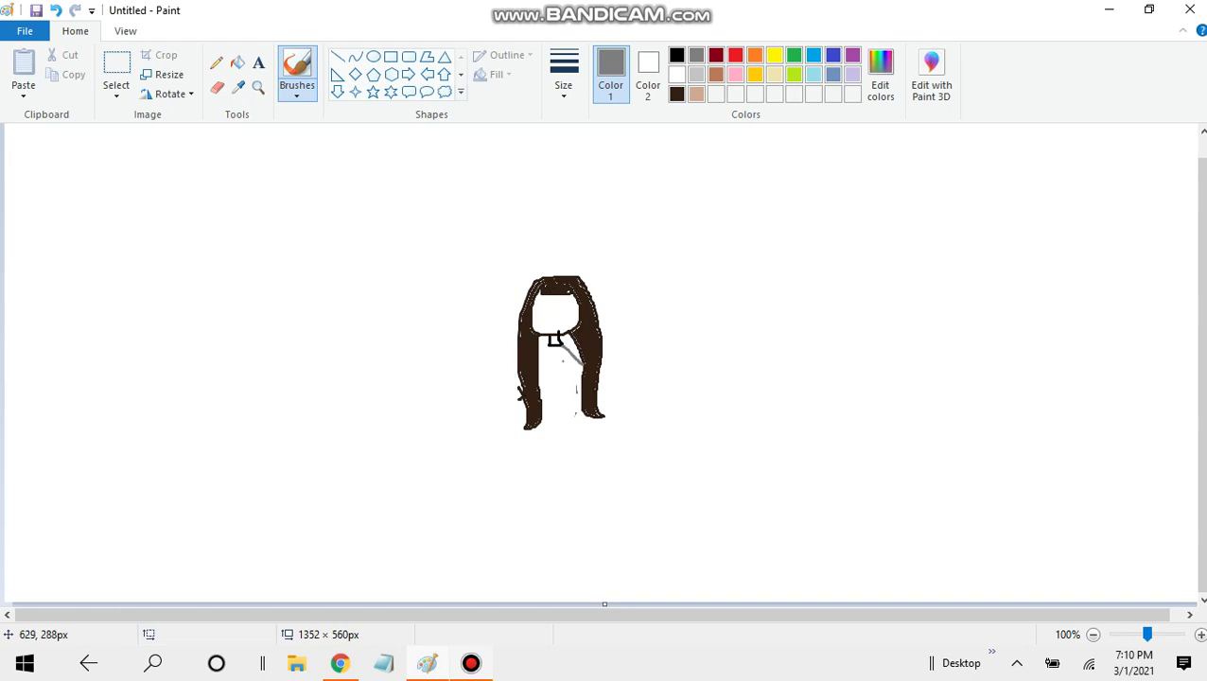
left_click_drag(561, 357, 572, 367)
mouse_move(574, 391)
left_mouse_down()
mouse_move(569, 414)
mouse_move(585, 418)
left_mouse_up()
left_click_drag(554, 373, 558, 405)
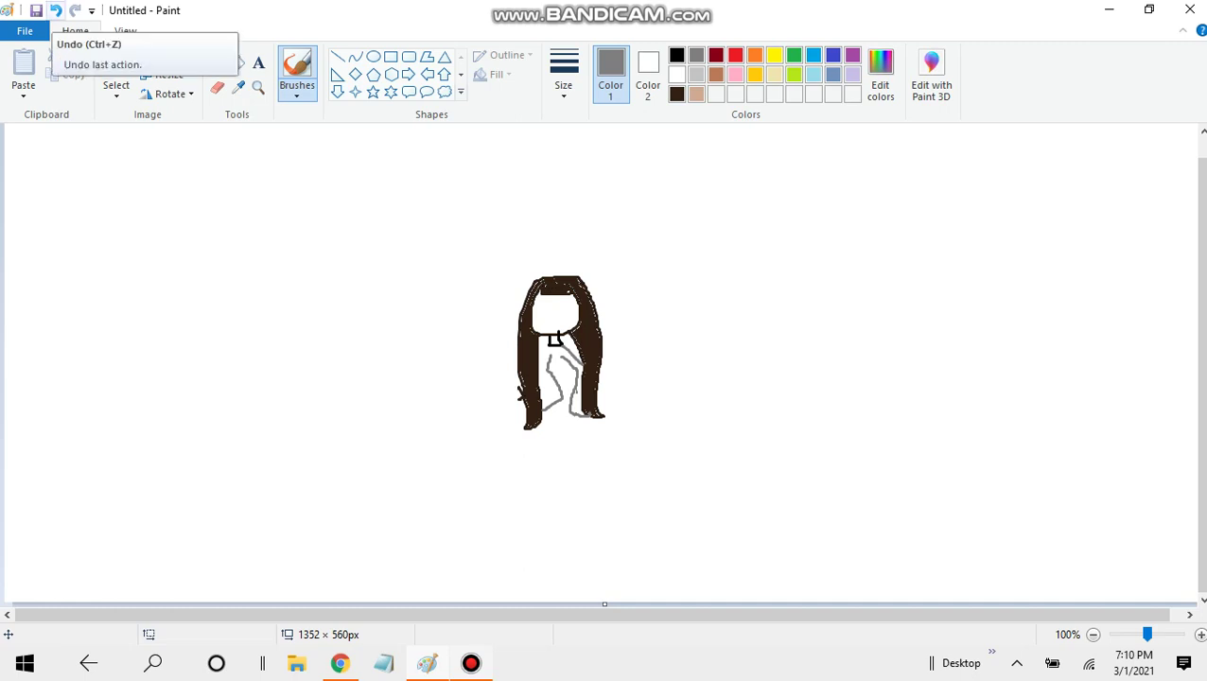
left_click_drag(536, 358, 549, 342)
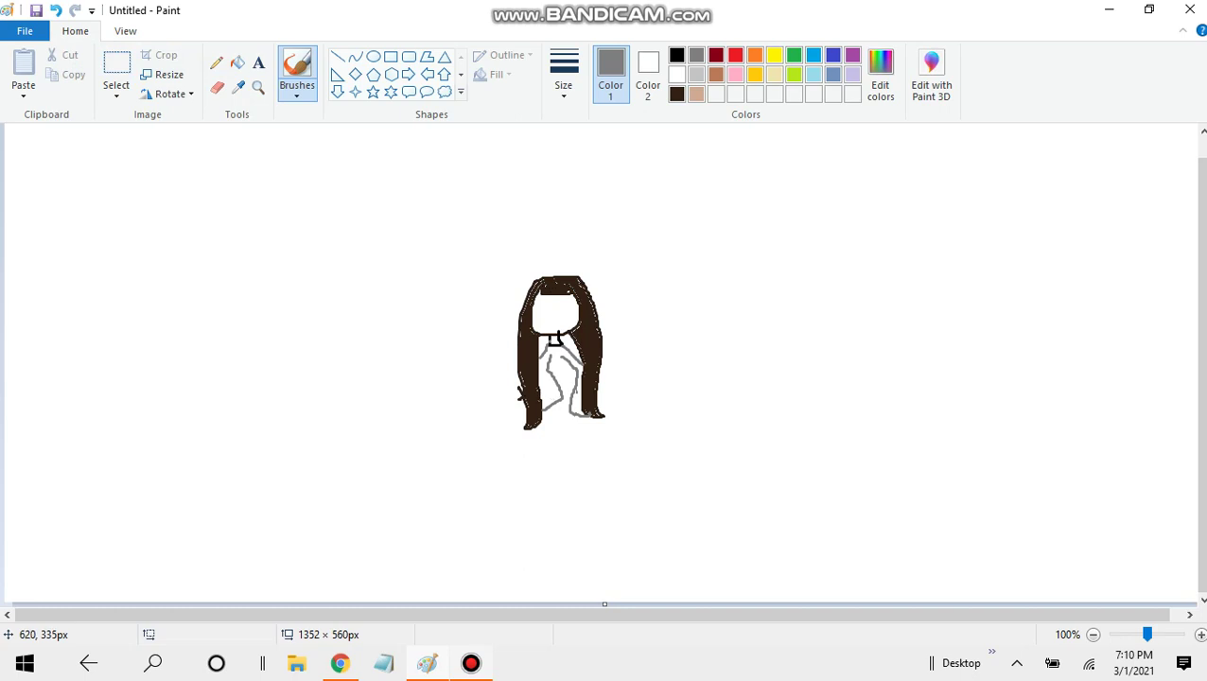
mouse_move(566, 412)
left_mouse_down()
mouse_move(542, 414)
mouse_move(576, 416)
left_mouse_up()
Step: Erase the grey shoulder and torso lines between the two hair strands
left_click(217, 87)
mouse_move(574, 415)
left_mouse_down()
mouse_move(552, 413)
mouse_move(550, 357)
mouse_move(561, 356)
mouse_move(573, 411)
mouse_move(574, 368)
left_mouse_up()
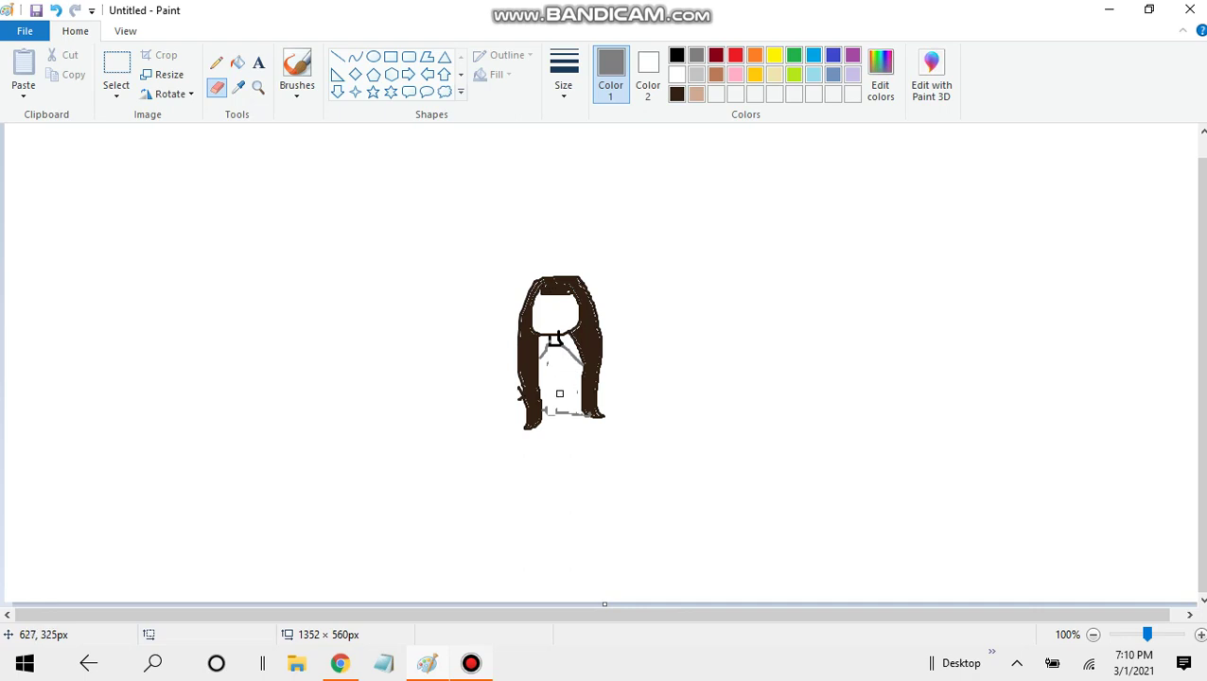
left_click(296, 66)
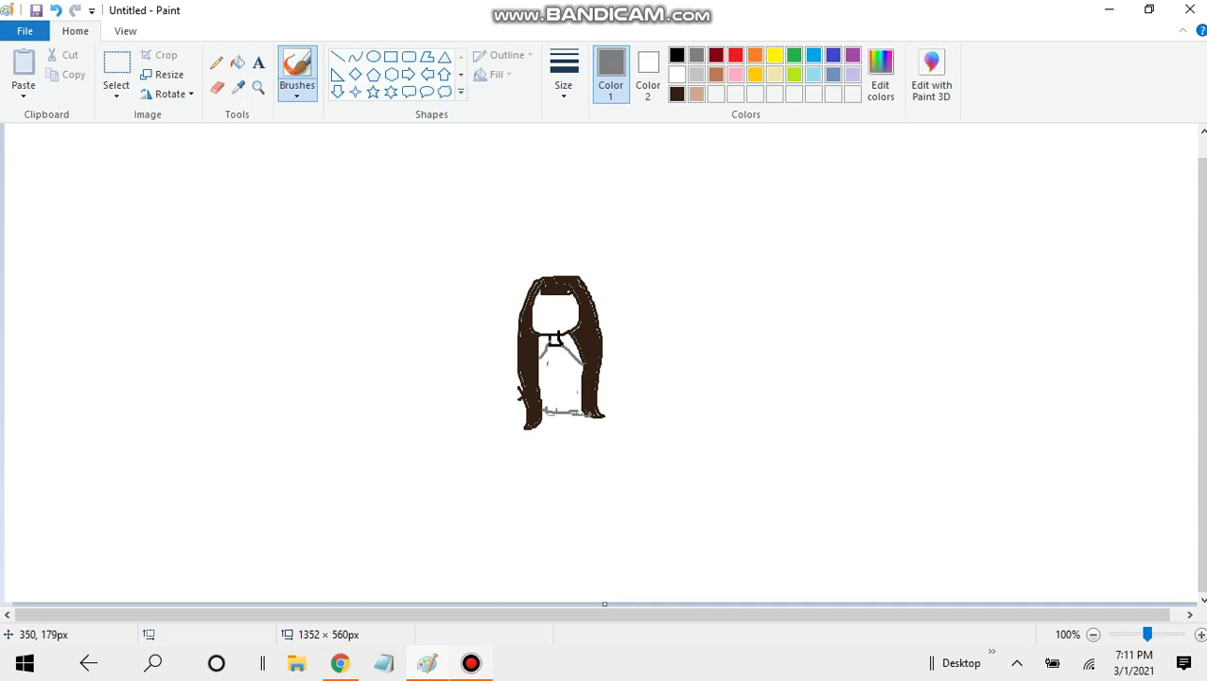
left_click(216, 87)
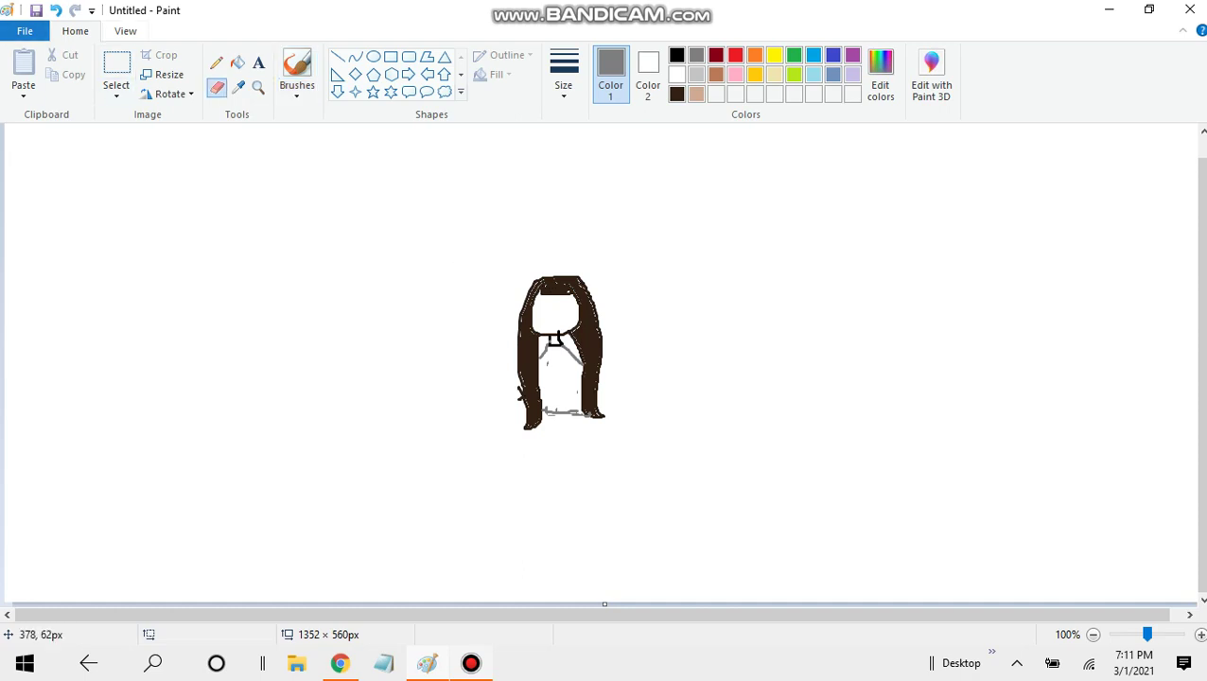
mouse_move(555, 353)
left_mouse_down()
mouse_move(542, 350)
mouse_move(575, 361)
mouse_move(563, 428)
mouse_move(546, 414)
mouse_move(586, 405)
left_mouse_up()
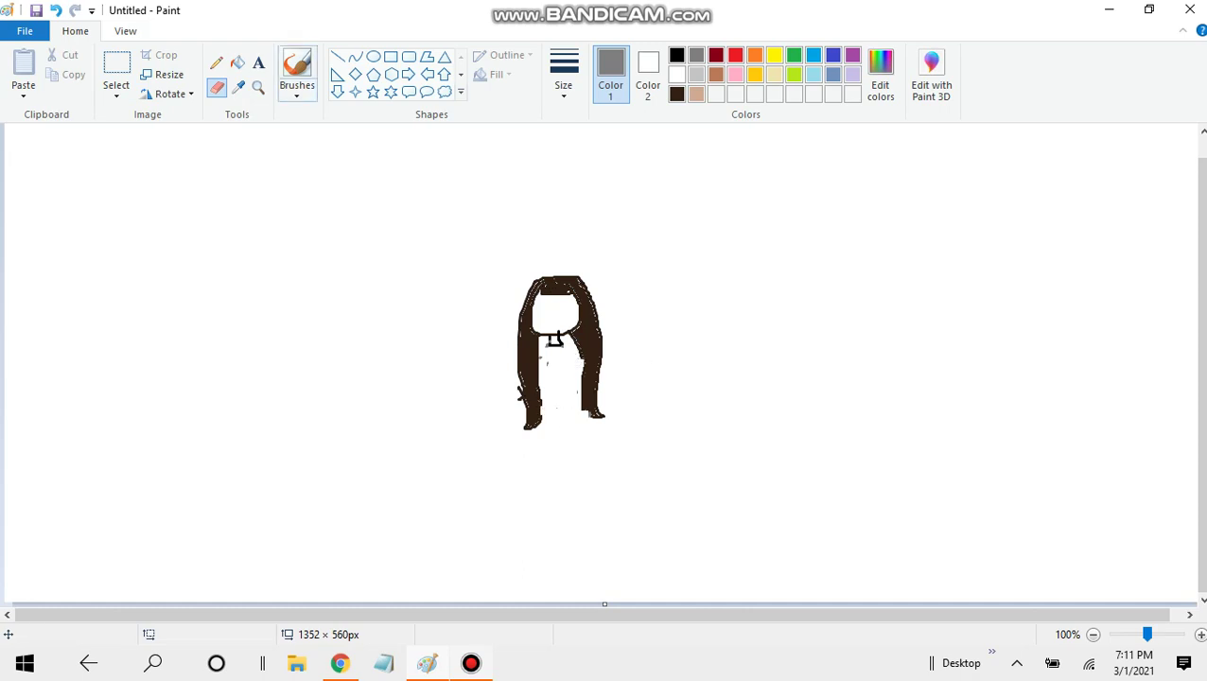
Step: Try adding a grey shoulder line and moving the whole figure slightly down, and undo both
left_click(296, 74)
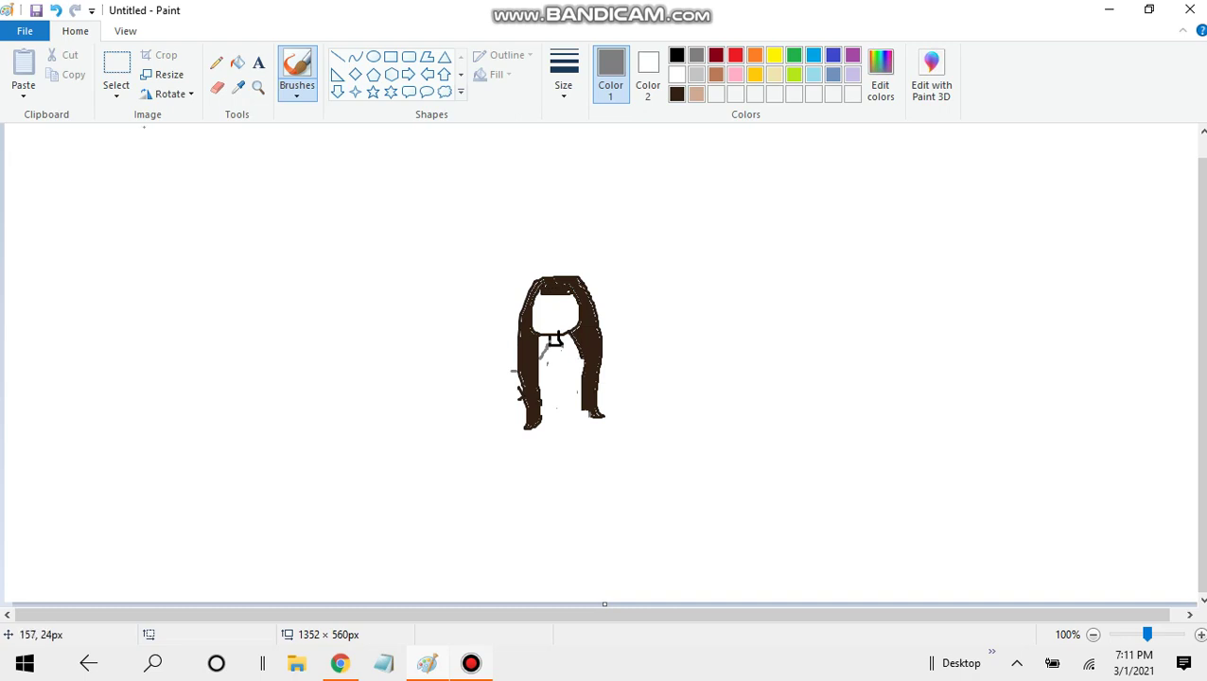
left_click(117, 62)
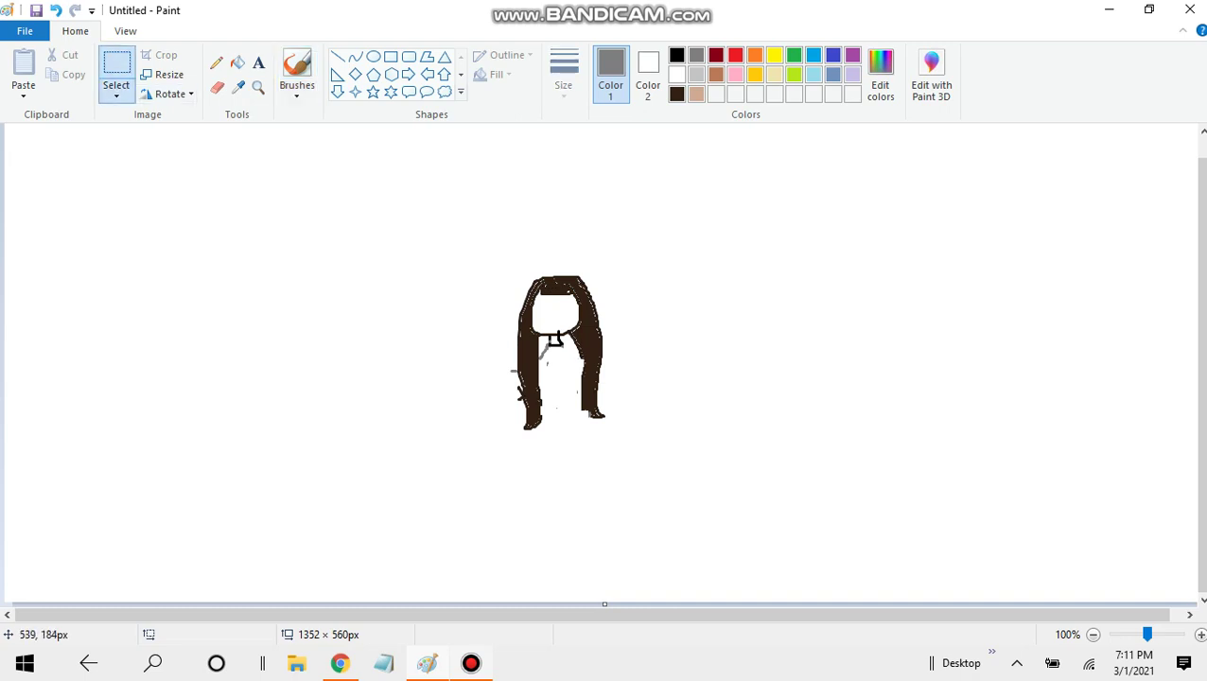
mouse_move(500, 264)
left_mouse_down()
mouse_move(521, 270)
mouse_move(617, 436)
left_mouse_up()
mouse_move(576, 366)
left_mouse_down()
mouse_move(618, 368)
mouse_move(605, 353)
mouse_move(573, 374)
mouse_move(602, 410)
mouse_move(613, 395)
mouse_move(610, 405)
left_mouse_up()
left_click(655, 356)
left_click(217, 87)
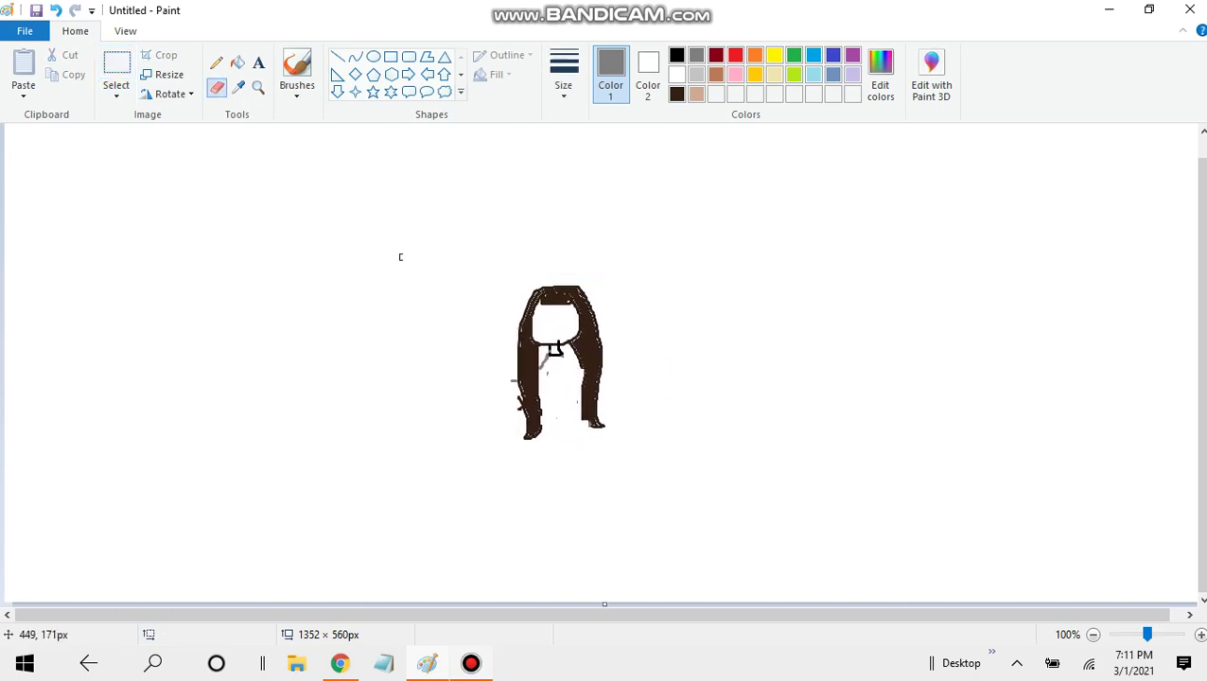
left_click(55, 12)
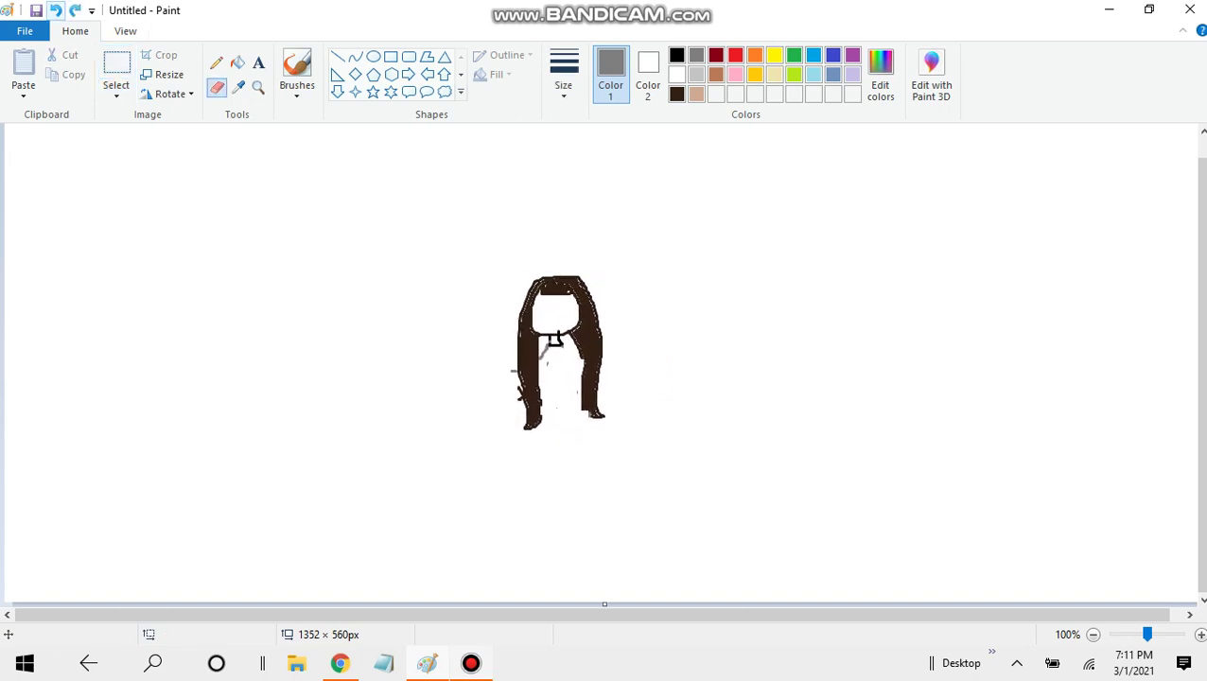
left_click(54, 12)
Step: Draw a small grey oval with a second oval inside it between the two hair strands
left_click(297, 71)
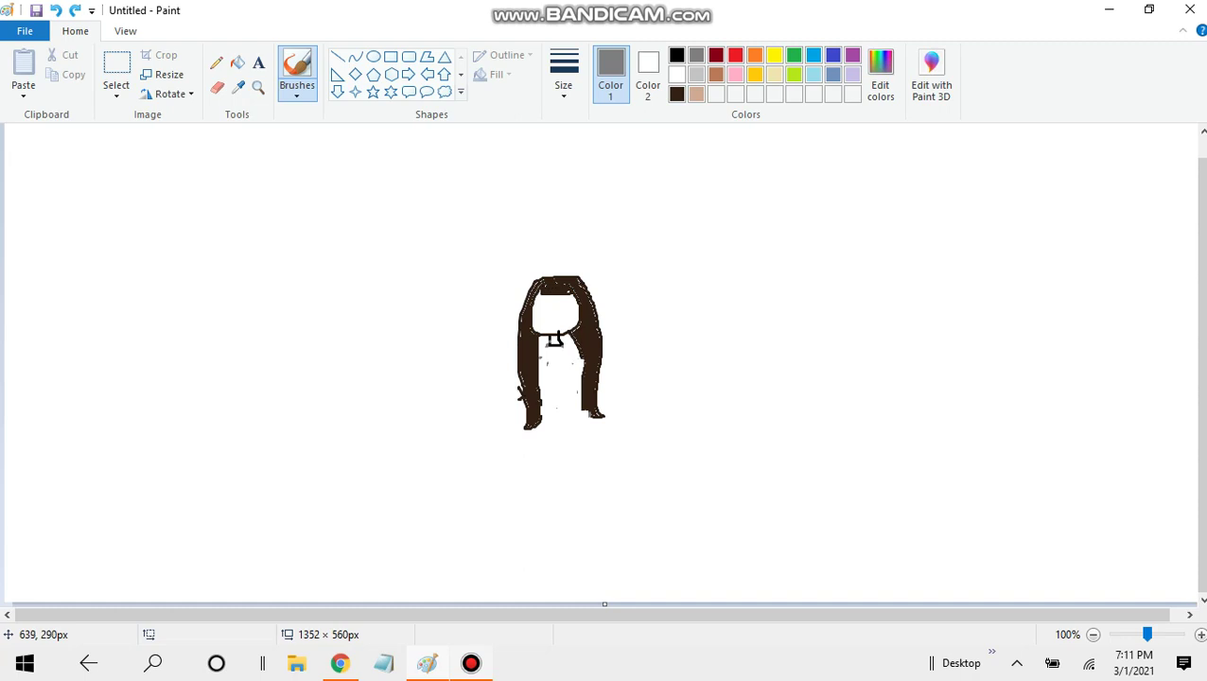
mouse_move(570, 361)
left_mouse_down()
mouse_move(561, 386)
mouse_move(571, 367)
left_mouse_up()
left_click(56, 11)
left_click_drag(559, 368, 569, 376)
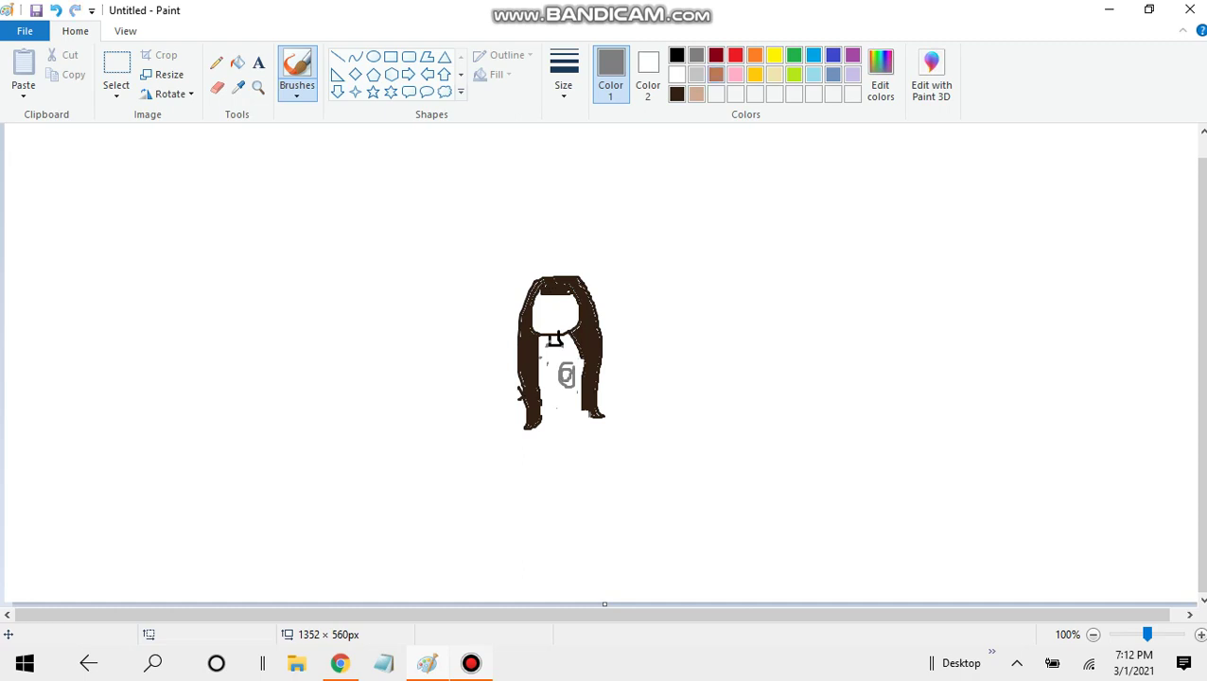
Step: Fill the face, the neck and the inner oval with the custom light tan skin tone
left_click(716, 74)
left_click(696, 93)
left_click(236, 63)
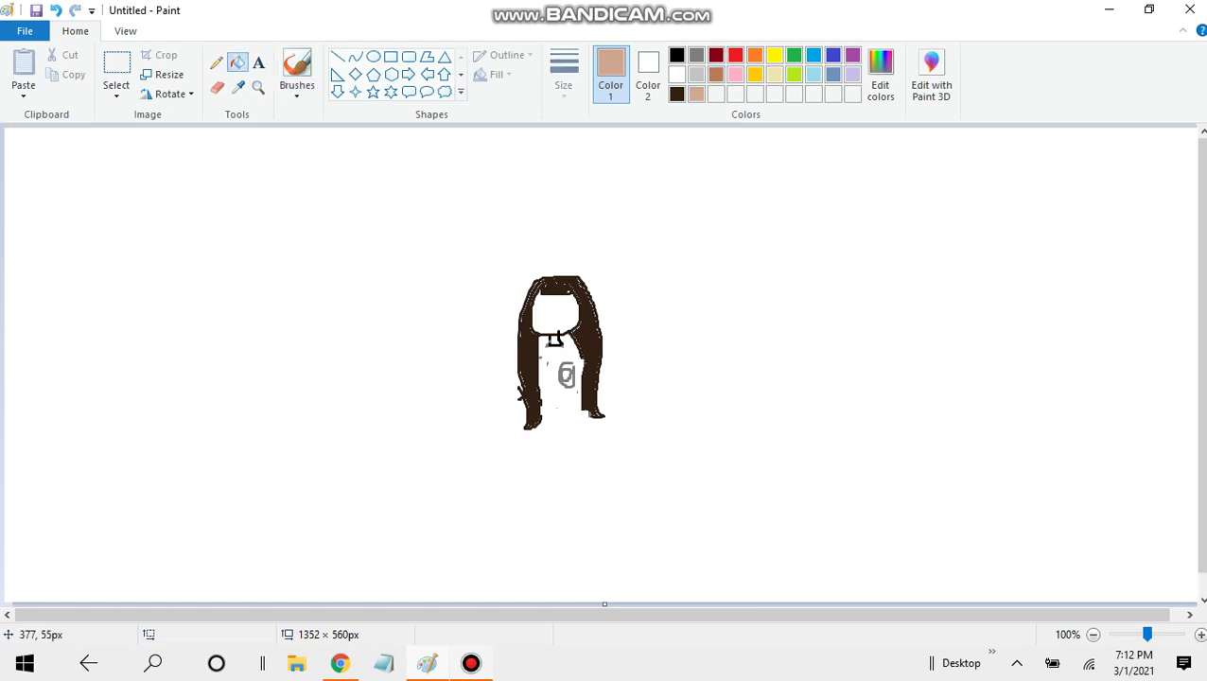
scroll(625, 435, "up", 1)
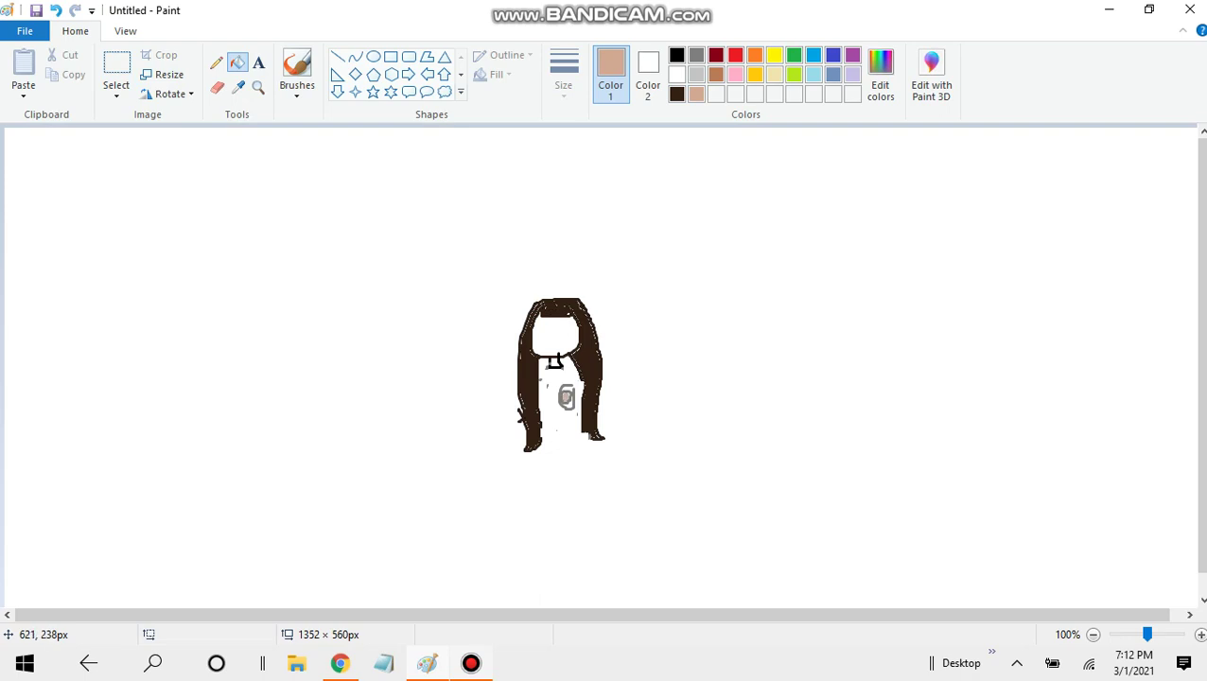
left_click(553, 333)
left_click(554, 363)
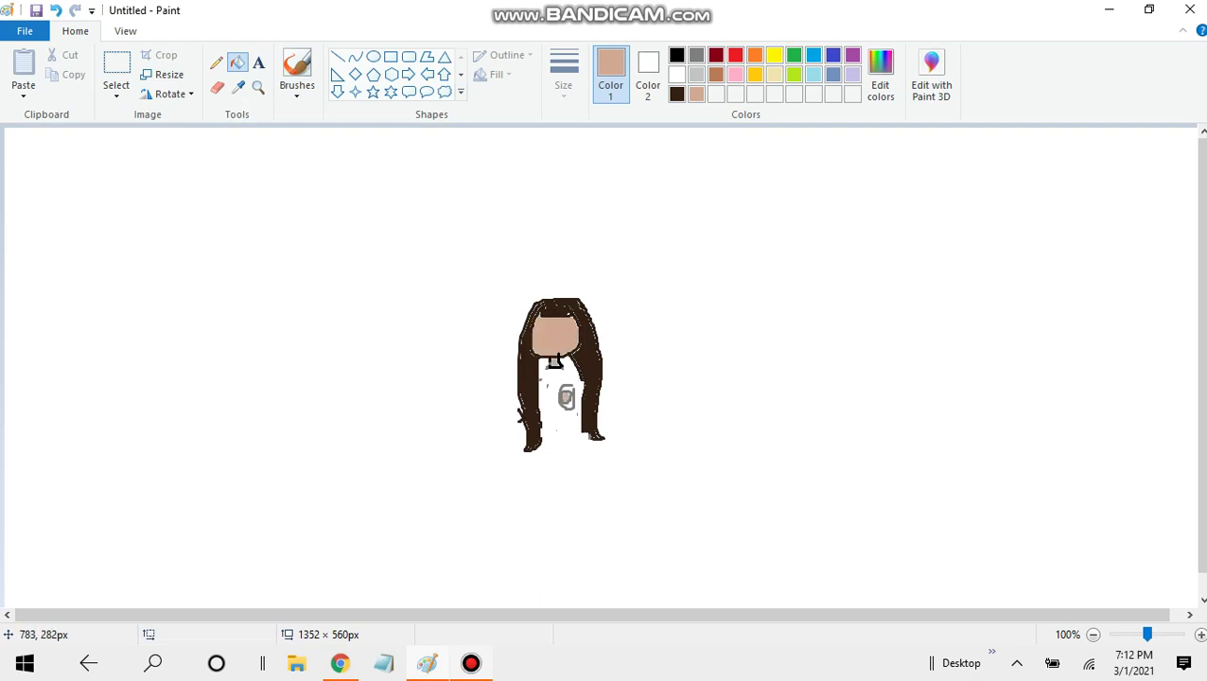
Step: Draw the torso outline in grey with the Brush, from below the neck past the tan oval to the hair ends
left_click(296, 73)
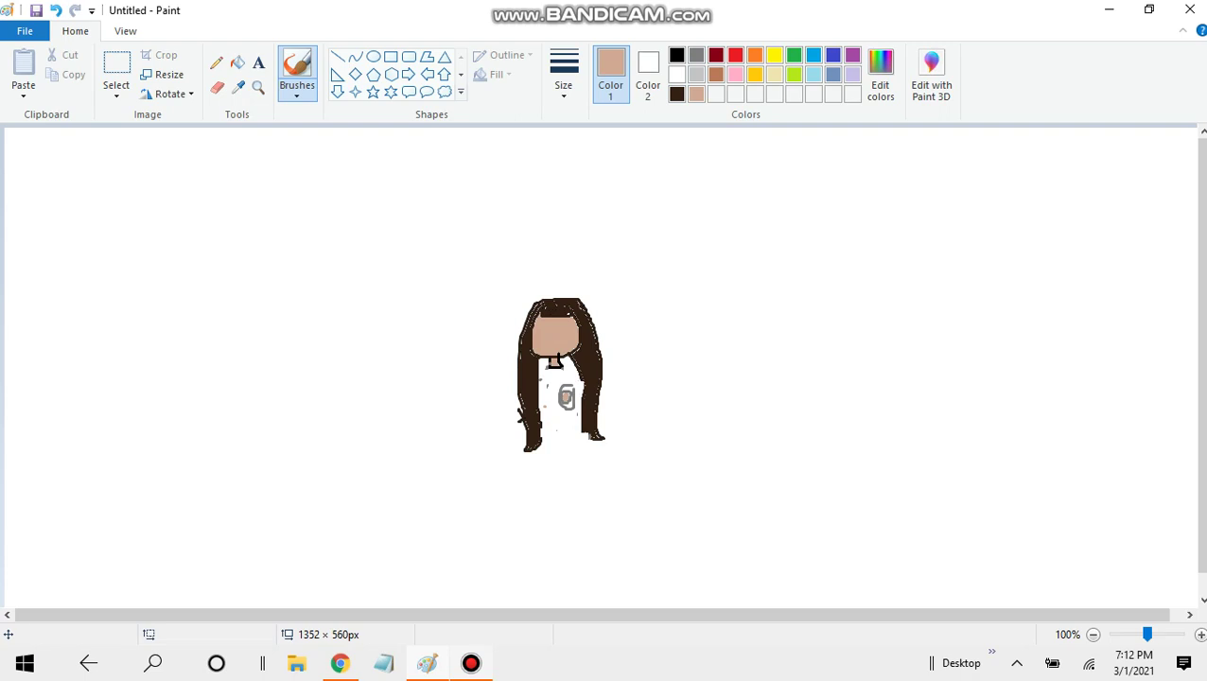
left_click(54, 10)
left_click(696, 54)
left_click(465, 385)
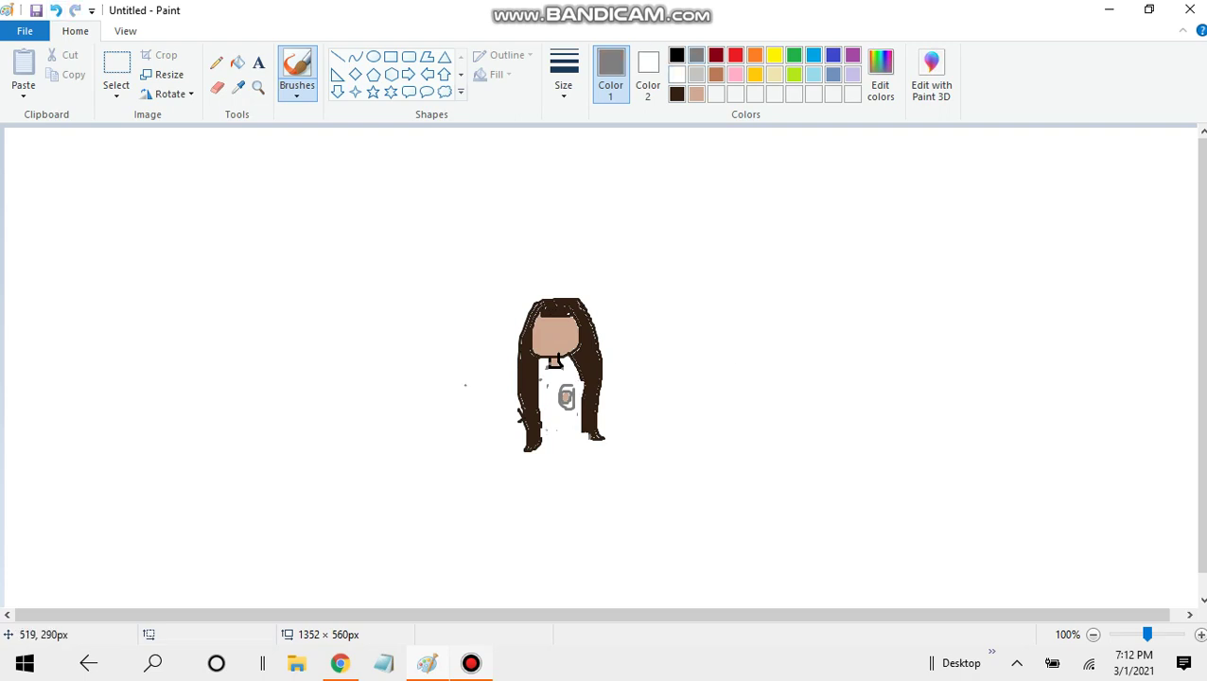
key("ctrl+z")
left_click_drag(568, 369, 573, 384)
mouse_move(570, 414)
left_mouse_down()
mouse_move(560, 444)
mouse_move(543, 444)
left_mouse_up()
scroll(558, 457, "down", 1)
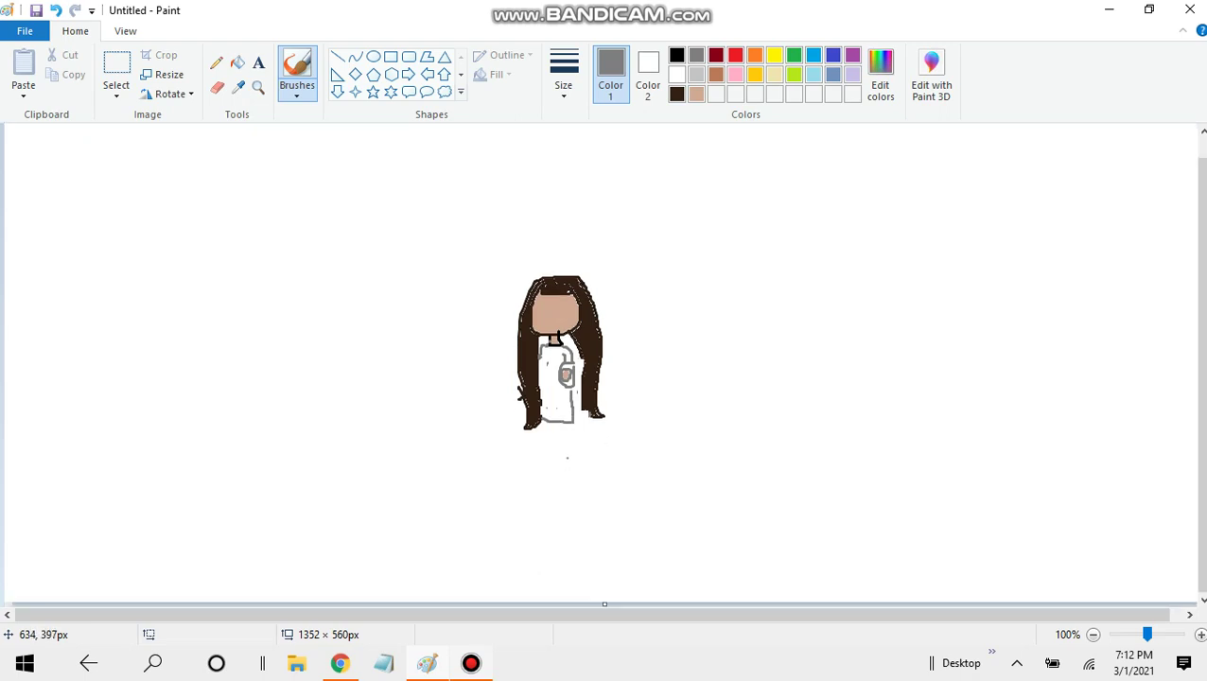
Step: Draw a grey hip outline with a short thigh piece directly beneath the torso
mouse_move(571, 464)
left_mouse_down()
mouse_move(570, 493)
mouse_move(579, 480)
mouse_move(562, 478)
mouse_move(566, 466)
left_mouse_up()
left_click(55, 10)
left_click(55, 11)
mouse_move(531, 429)
left_mouse_down()
mouse_move(579, 454)
mouse_move(580, 439)
left_mouse_up()
Step: Draw a long, slightly flared grey leg from the left side of the hips down to near the canvas's lower edge
mouse_move(535, 450)
left_mouse_down()
mouse_move(522, 503)
mouse_move(549, 510)
mouse_move(551, 430)
left_mouse_up()
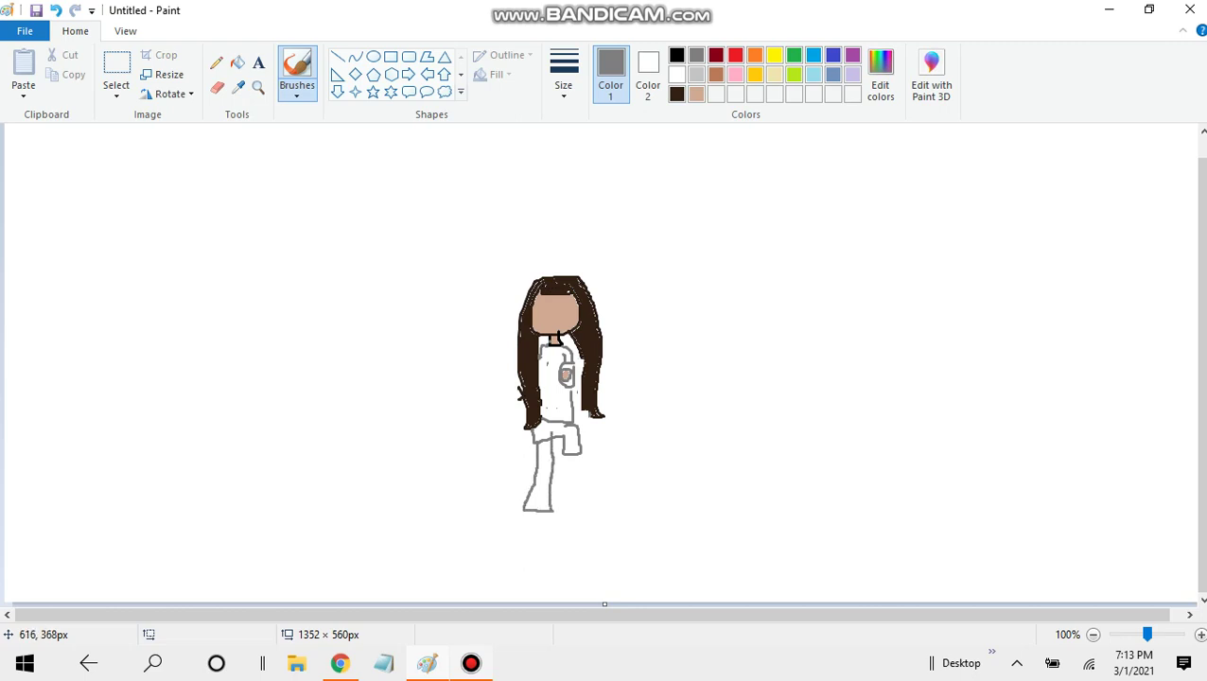
left_click(55, 11)
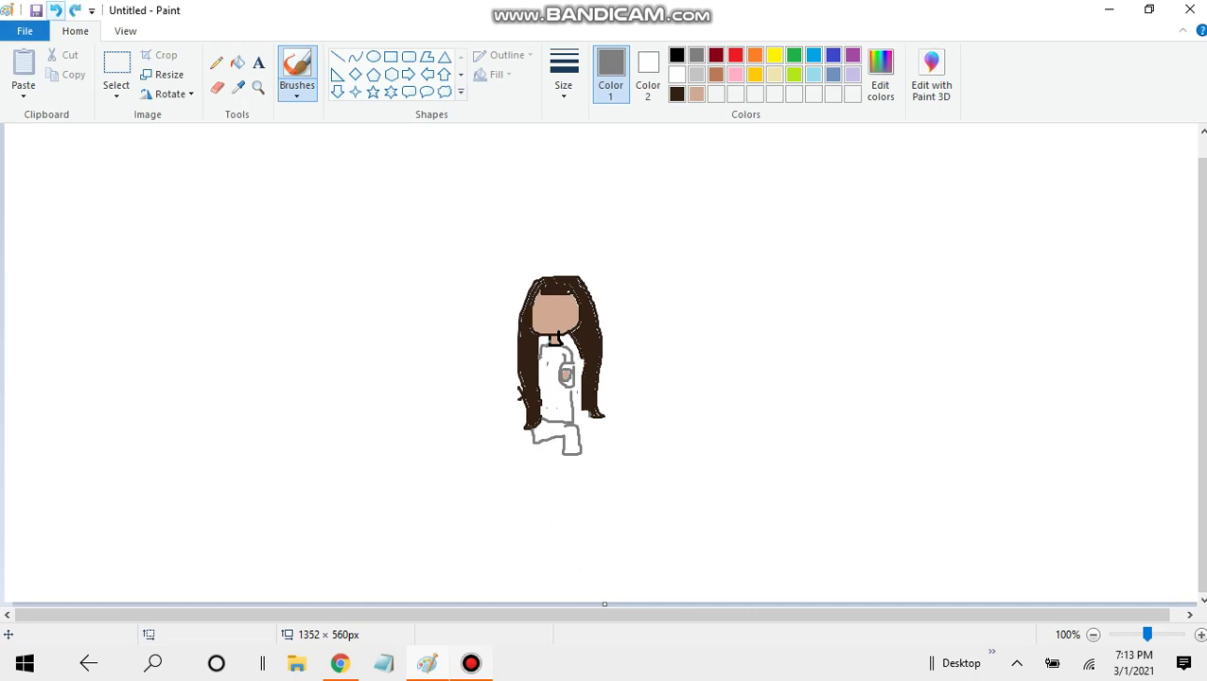
mouse_move(534, 439)
left_mouse_down()
mouse_move(529, 568)
mouse_move(552, 568)
mouse_move(547, 452)
left_mouse_up()
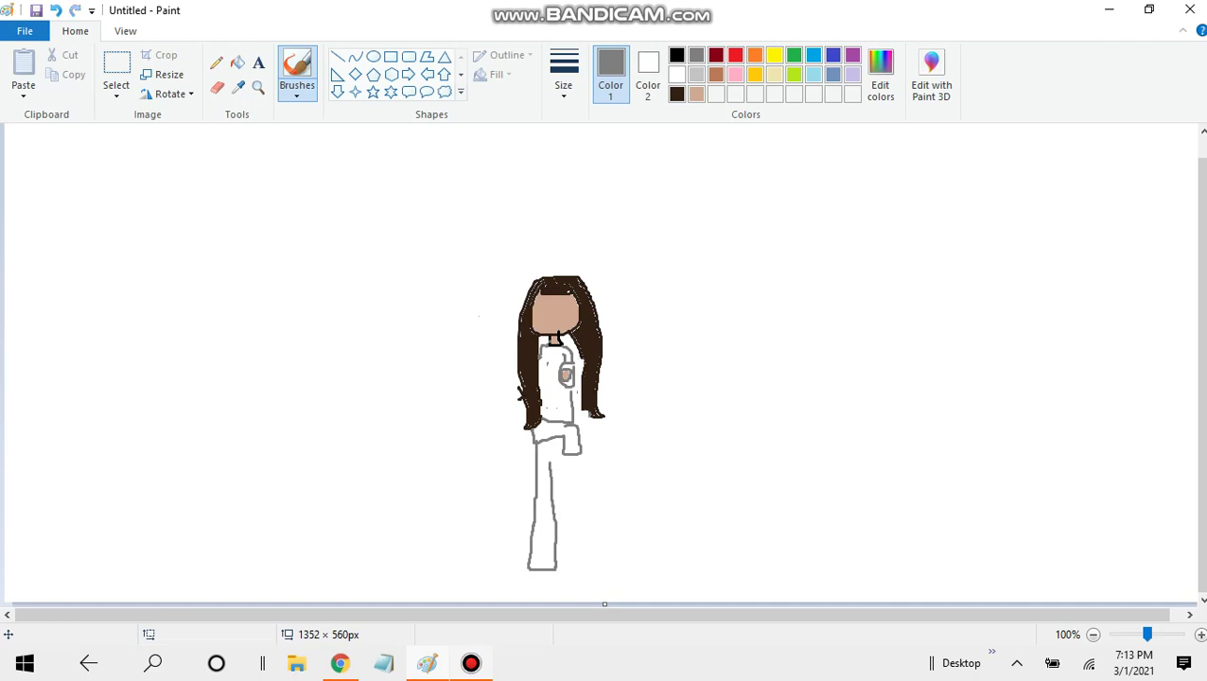
Step: Try drawing a right leg with an oval foot and erase it, and add a small foot under the long left leg
left_click(579, 487)
mouse_move(573, 483)
left_mouse_down()
mouse_move(562, 507)
mouse_move(586, 486)
mouse_move(575, 481)
mouse_move(569, 511)
mouse_move(580, 501)
left_mouse_up()
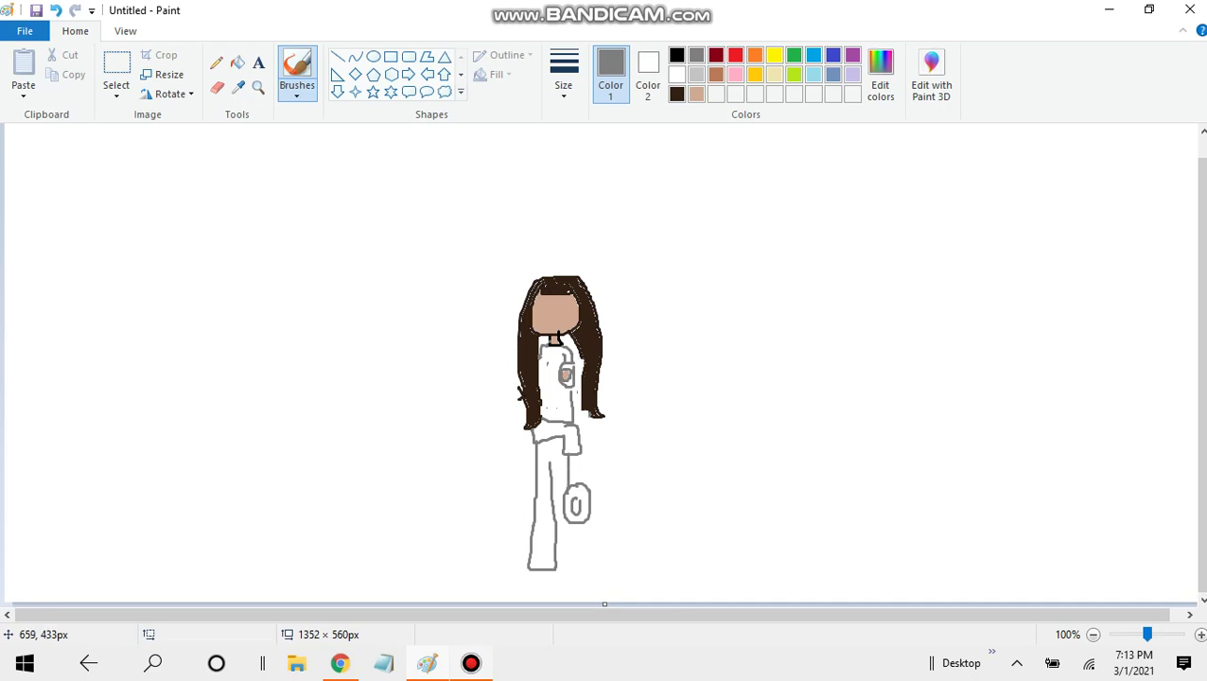
left_click_drag(581, 482, 579, 449)
left_click_drag(532, 577, 547, 576)
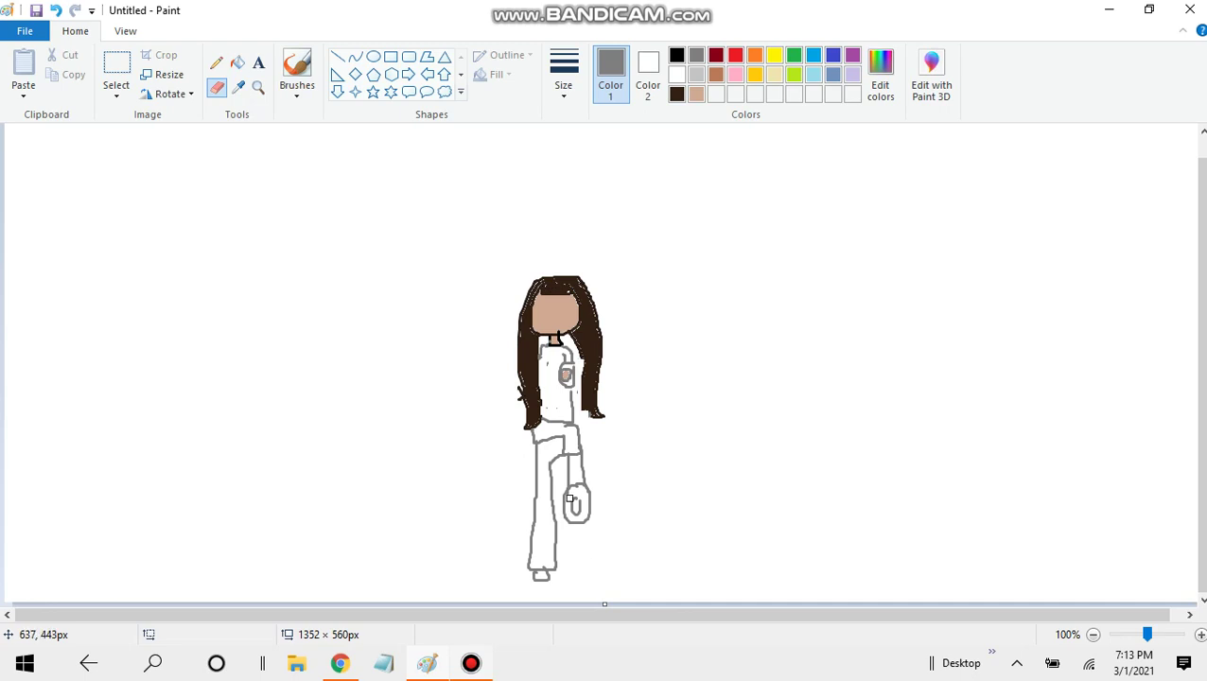
mouse_move(568, 498)
left_mouse_down()
mouse_move(587, 491)
mouse_move(572, 495)
mouse_move(573, 521)
mouse_move(568, 488)
mouse_move(584, 483)
mouse_move(591, 499)
mouse_move(566, 460)
mouse_move(585, 461)
mouse_move(560, 465)
left_mouse_up()
Step: Try drawing a shorter right leg with a narrow oval foot below the thigh piece, and undo it
left_click(297, 76)
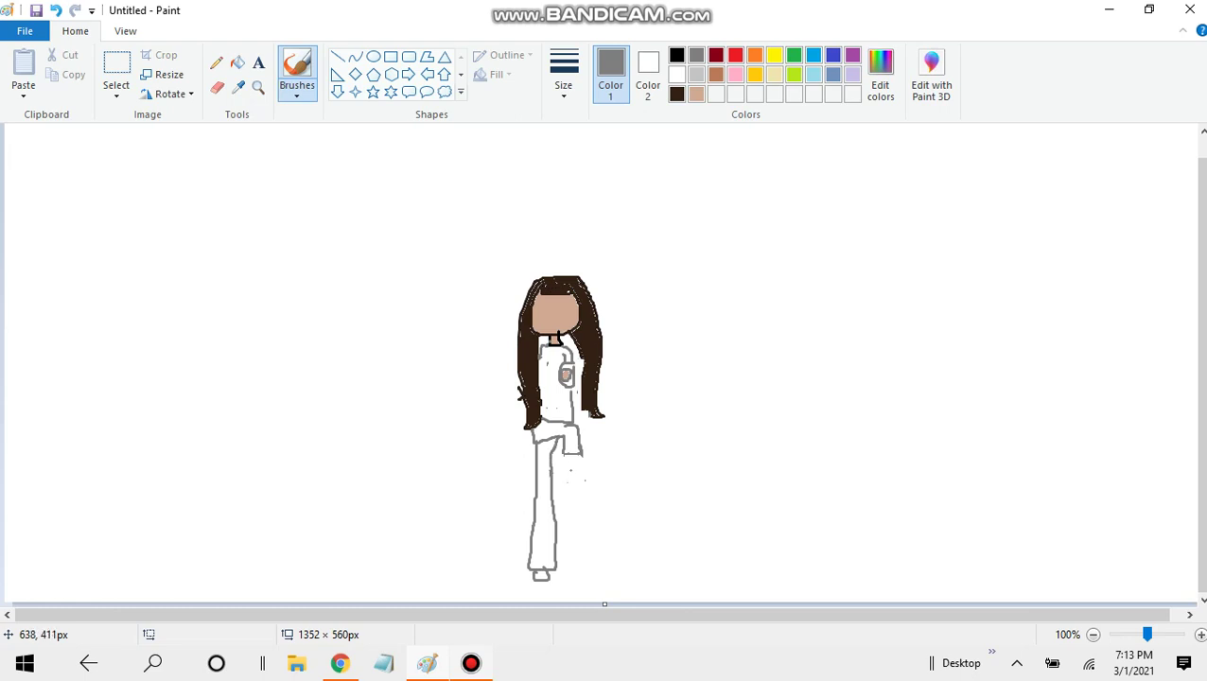
mouse_move(581, 466)
left_mouse_down()
mouse_move(572, 463)
mouse_move(568, 502)
mouse_move(580, 465)
mouse_move(575, 496)
mouse_move(564, 450)
mouse_move(579, 453)
left_mouse_up()
left_click(591, 457)
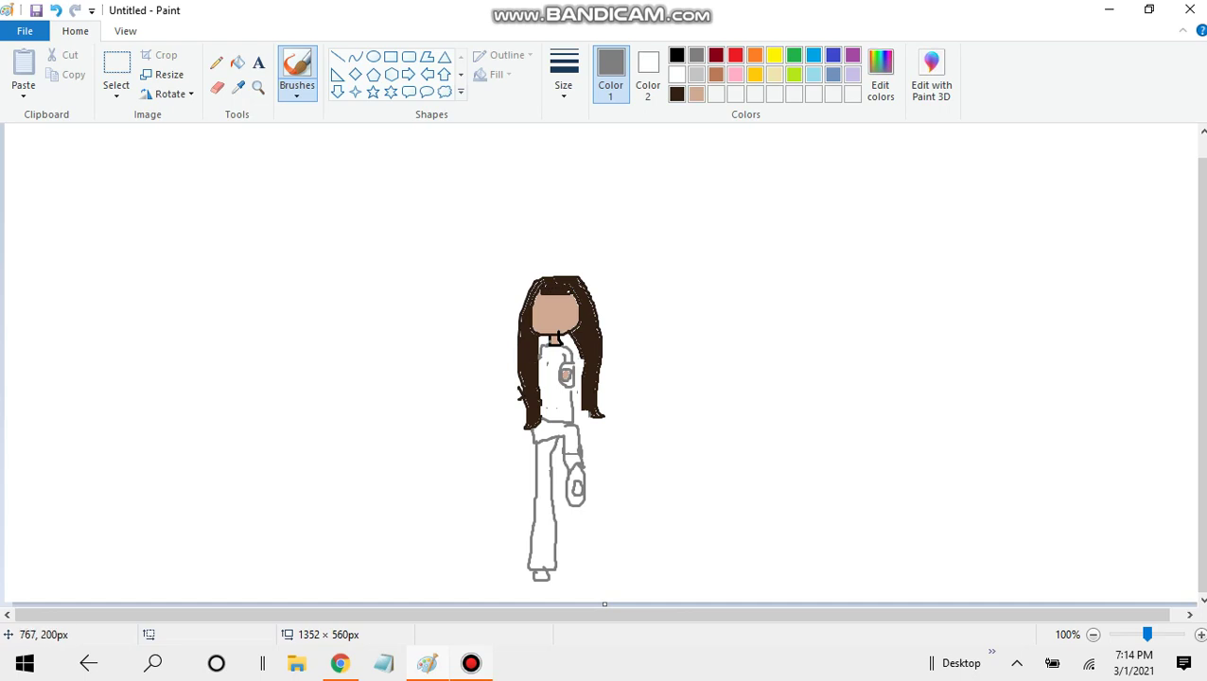
left_click(54, 11)
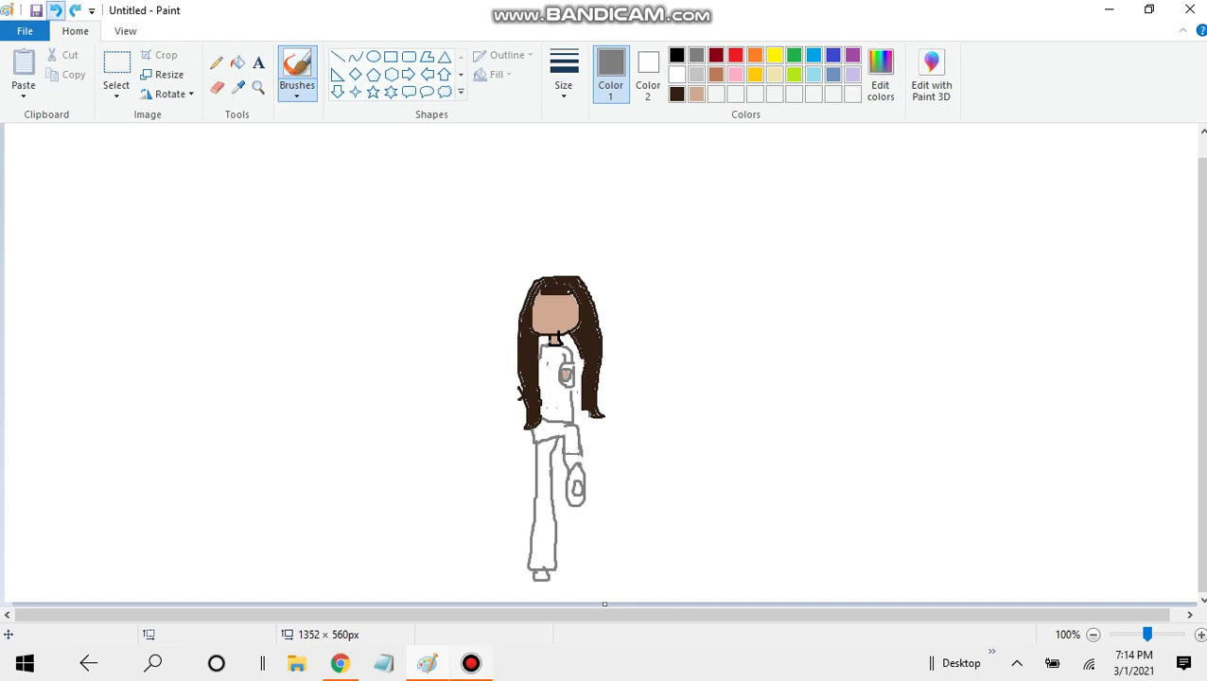
left_click(55, 10)
left_click(55, 10)
left_click(55, 10)
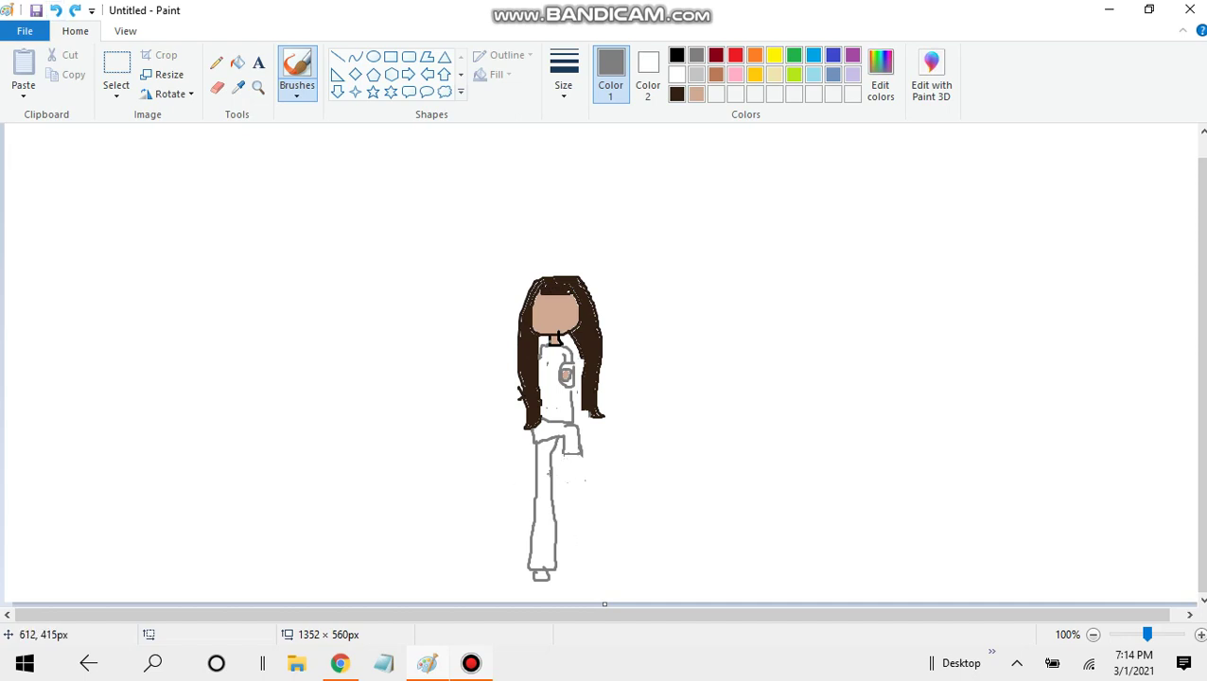
Step: Try drawing a long right leg slanting outward from the hips, and undo it
mouse_move(551, 449)
left_mouse_down()
mouse_move(593, 567)
mouse_move(573, 450)
left_mouse_up()
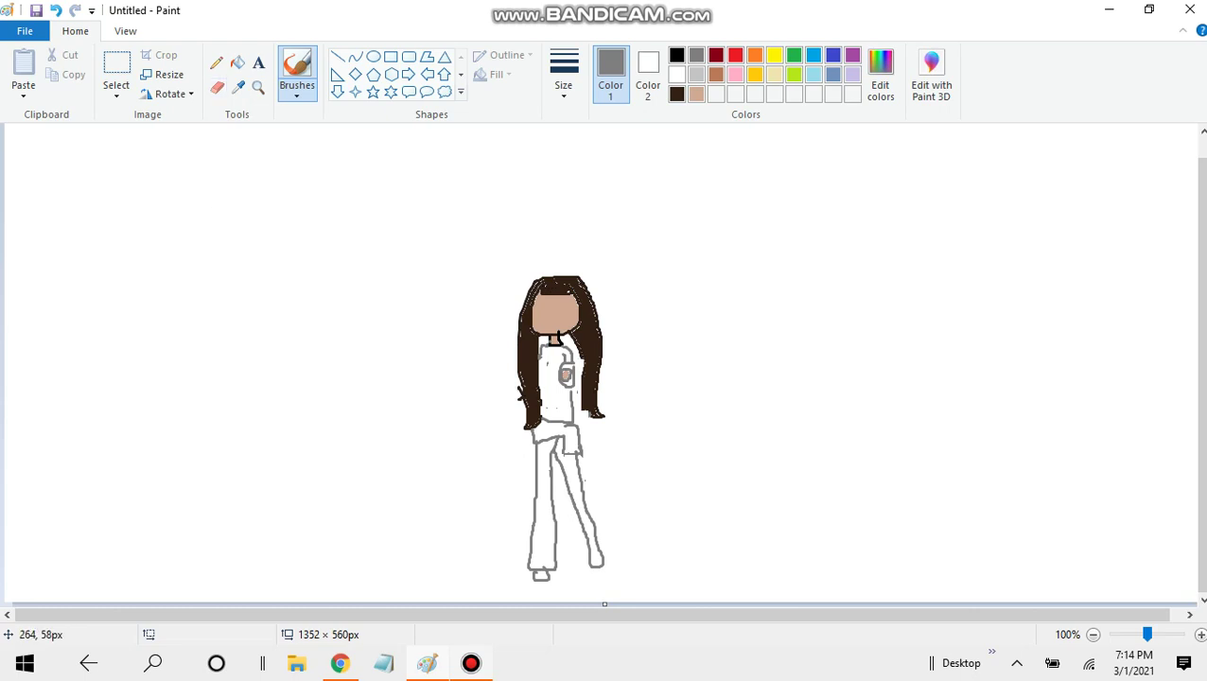
left_click(216, 87)
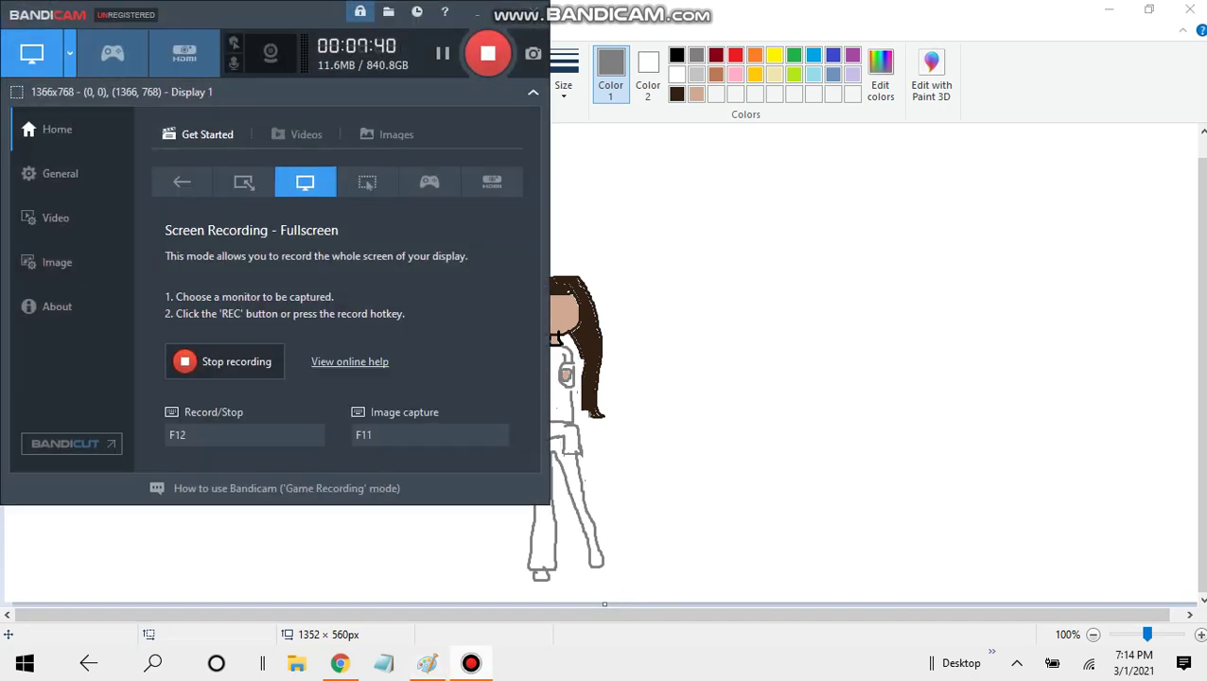
left_click(643, 375)
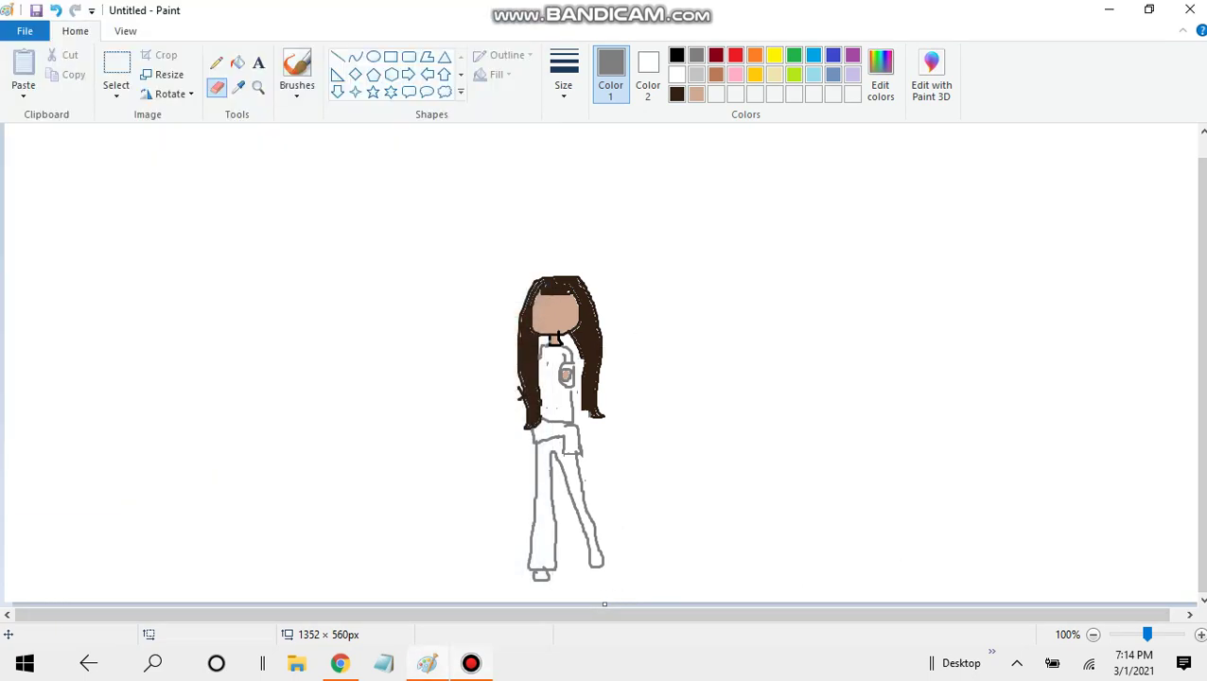
left_click(55, 11)
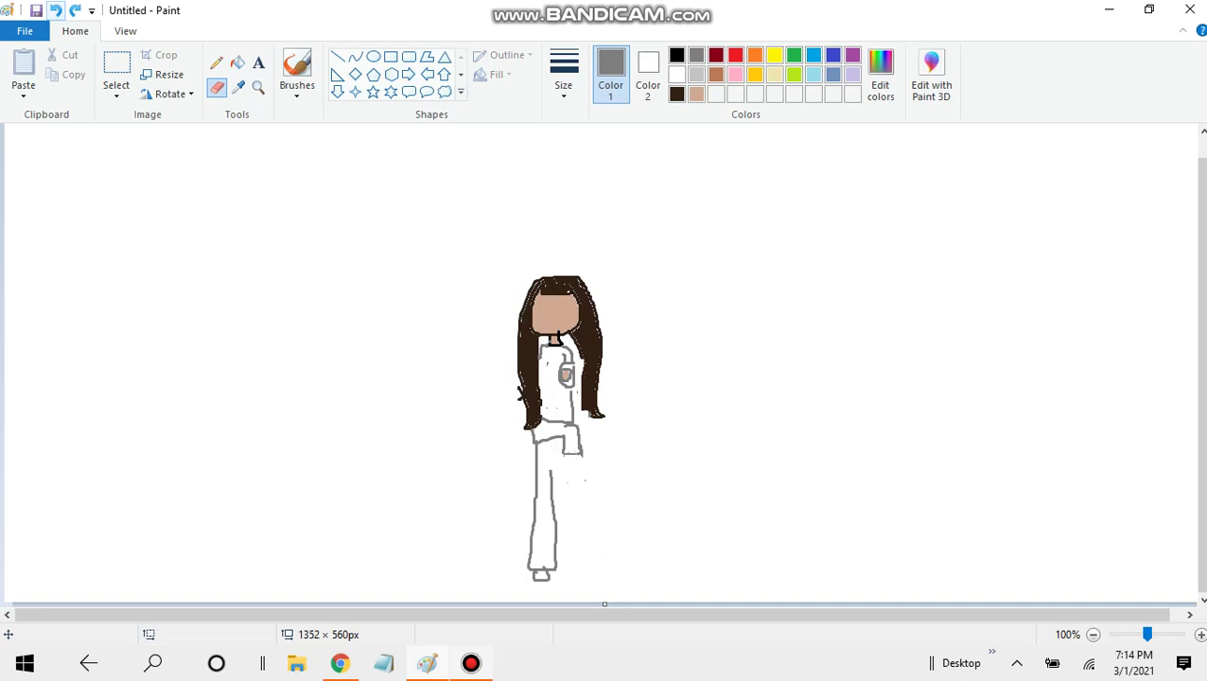
left_click(297, 73)
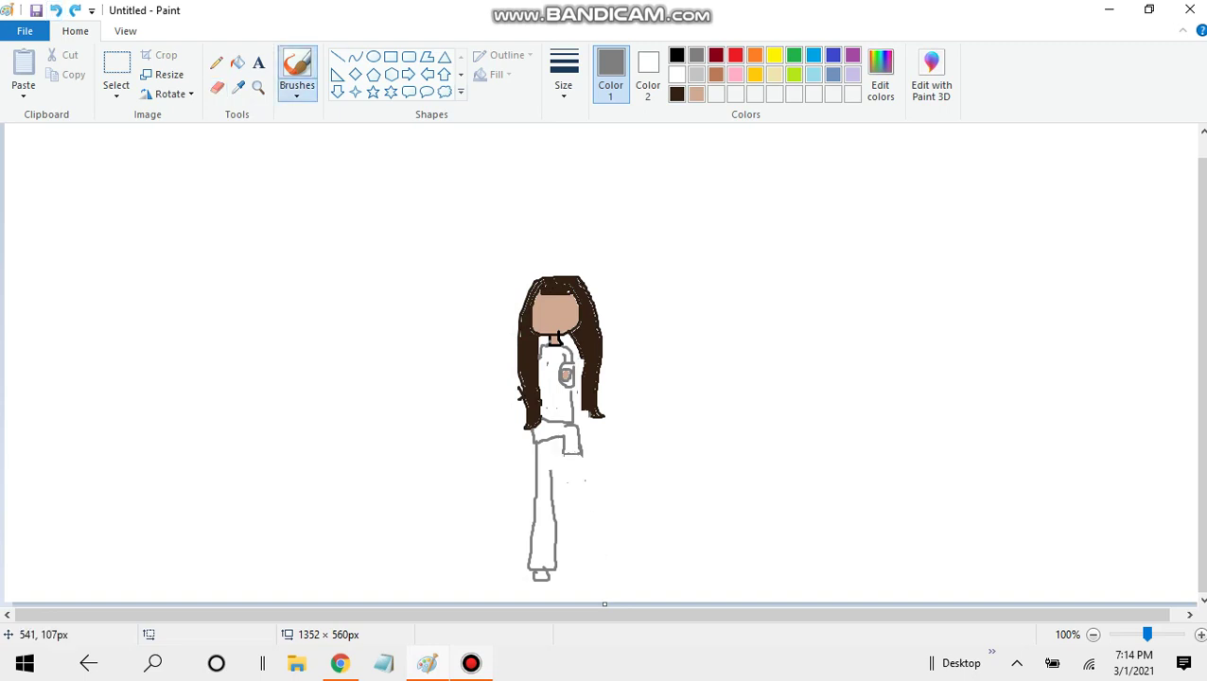
Step: Draw a grey right leg slanting outward from the hips, ending in a small oval foot
left_click_drag(551, 472, 554, 444)
mouse_move(552, 478)
left_mouse_down()
mouse_move(588, 551)
mouse_move(605, 541)
mouse_move(568, 454)
left_mouse_up()
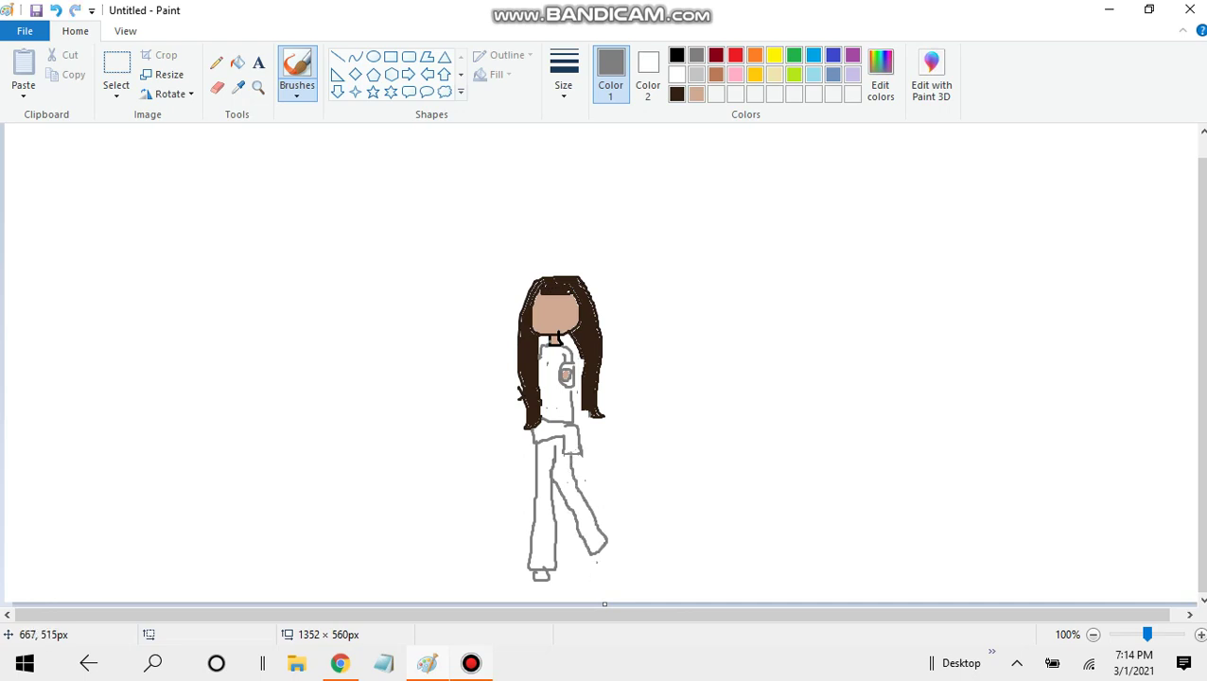
mouse_move(595, 556)
left_mouse_down()
mouse_move(612, 565)
mouse_move(607, 543)
left_mouse_up()
Step: Fill both feet with the custom tan skin colour
left_click(696, 93)
left_click(237, 62)
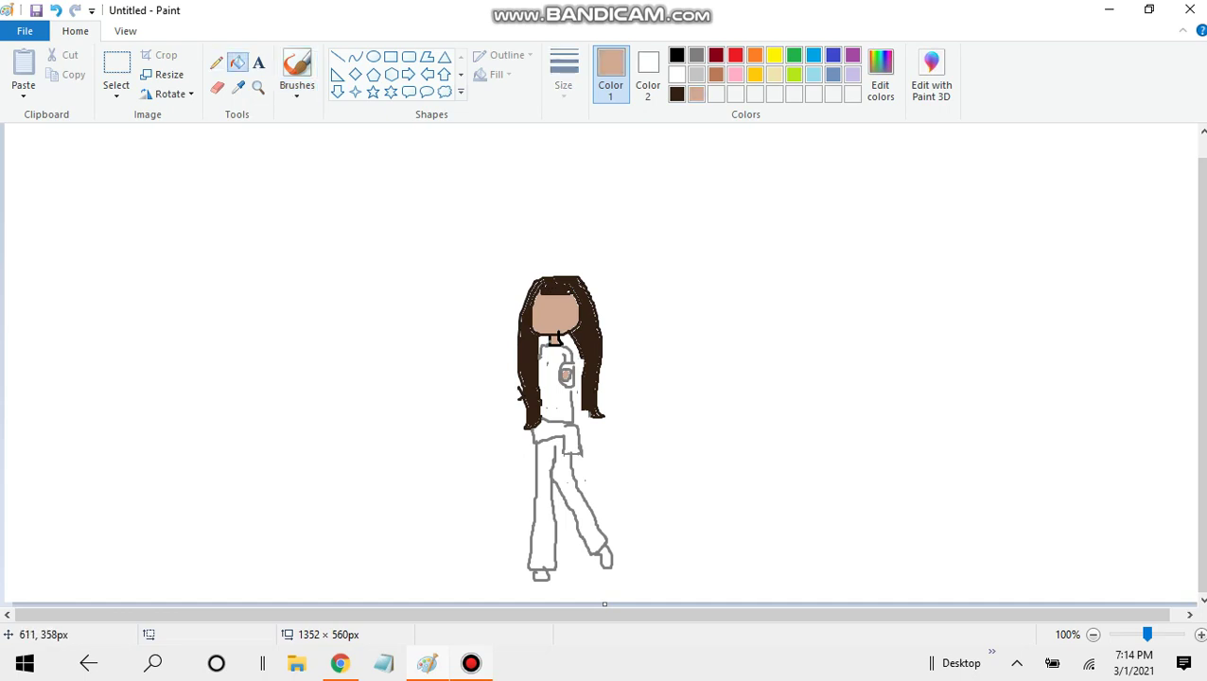
left_click(540, 574)
left_click(604, 557)
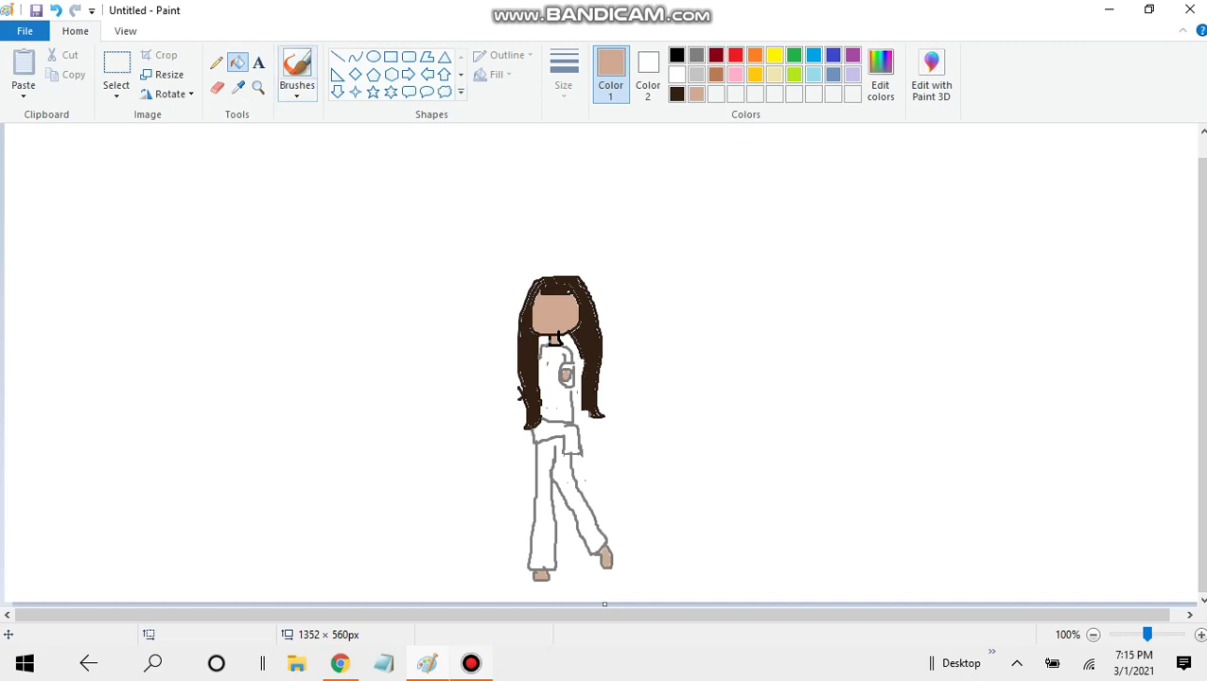
Step: Brush a round black outline for the left eye, and undo an attempted right eye beside it
left_click(296, 68)
left_click(676, 54)
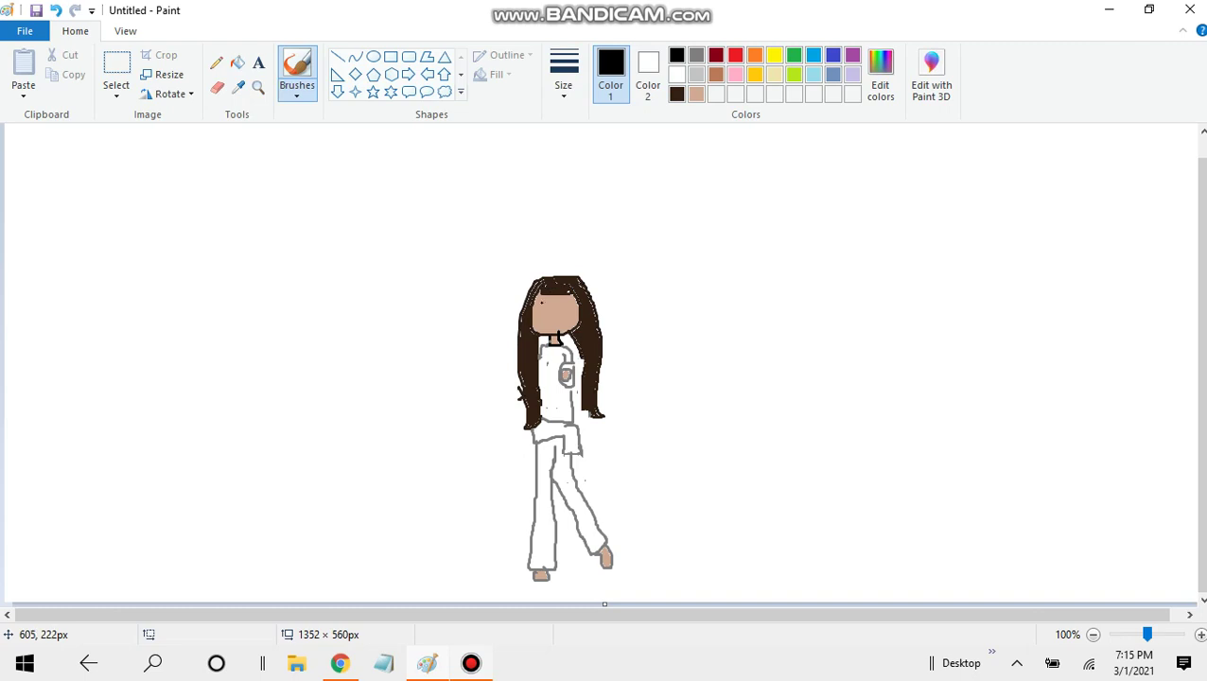
mouse_move(536, 304)
left_mouse_down()
mouse_move(553, 304)
mouse_move(548, 313)
mouse_move(554, 301)
left_mouse_up()
left_click_drag(564, 299, 567, 312)
scroll(606, 312, "up", 1)
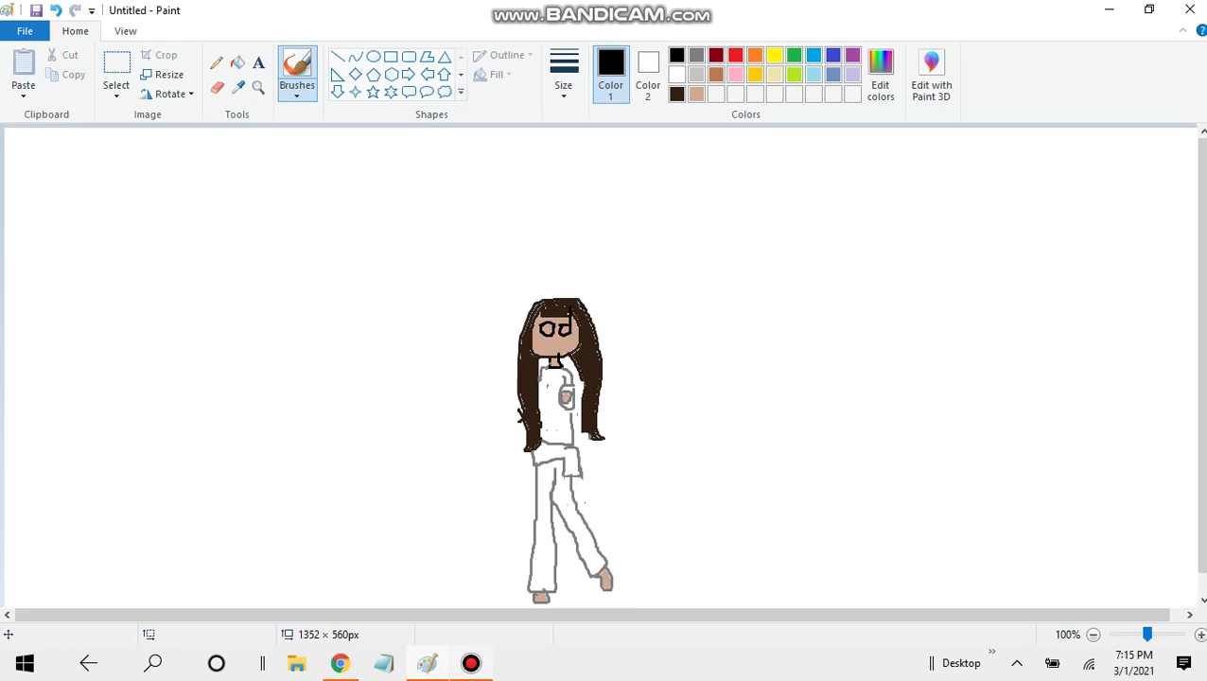
key("ctrl+z")
left_click(55, 11)
left_click(116, 67)
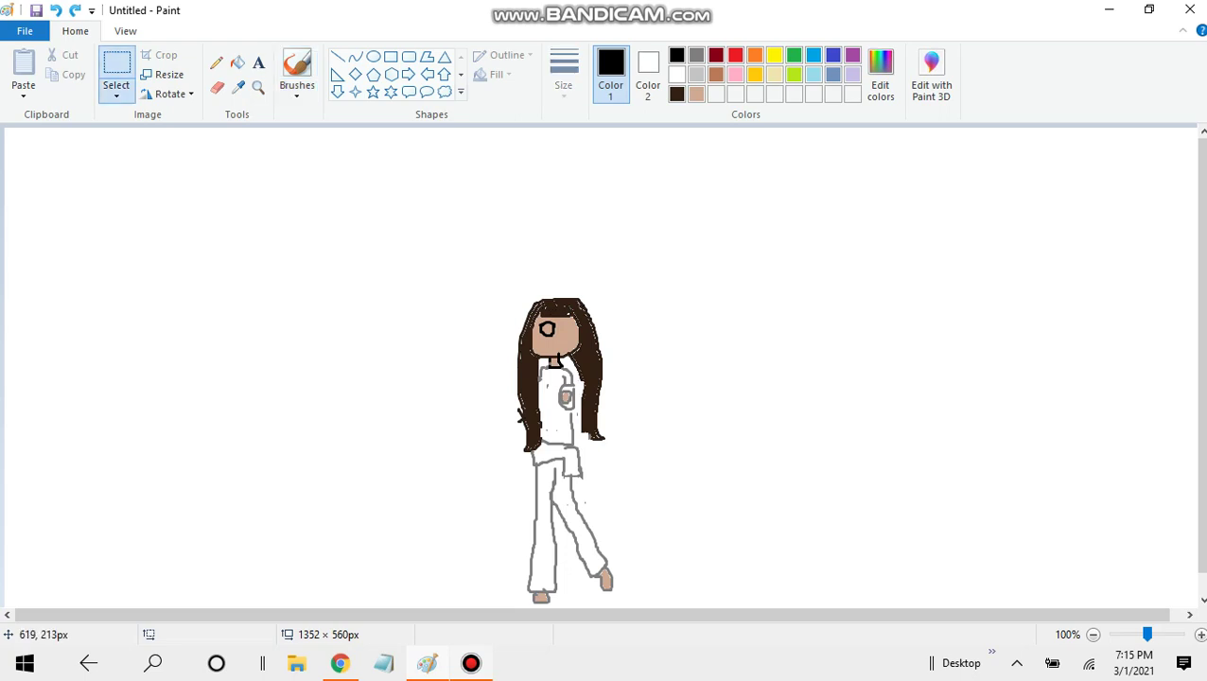
mouse_move(539, 320)
left_mouse_down()
mouse_move(554, 339)
mouse_move(538, 324)
left_mouse_up()
left_click(551, 340)
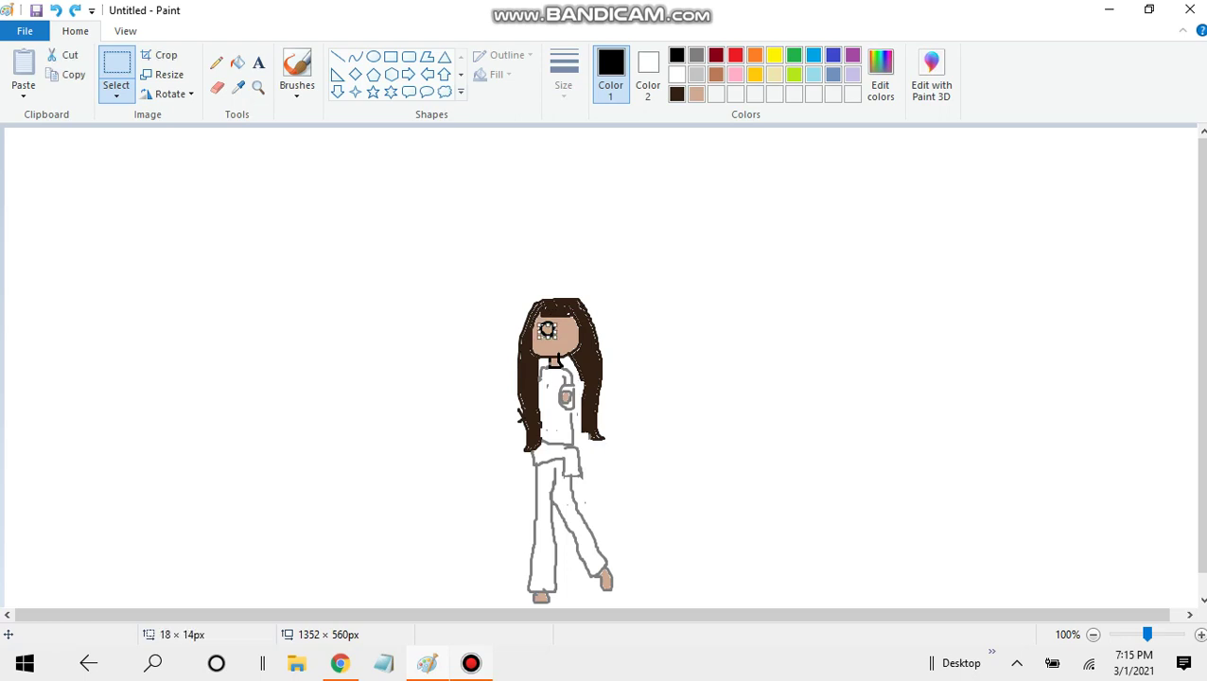
left_click(413, 342)
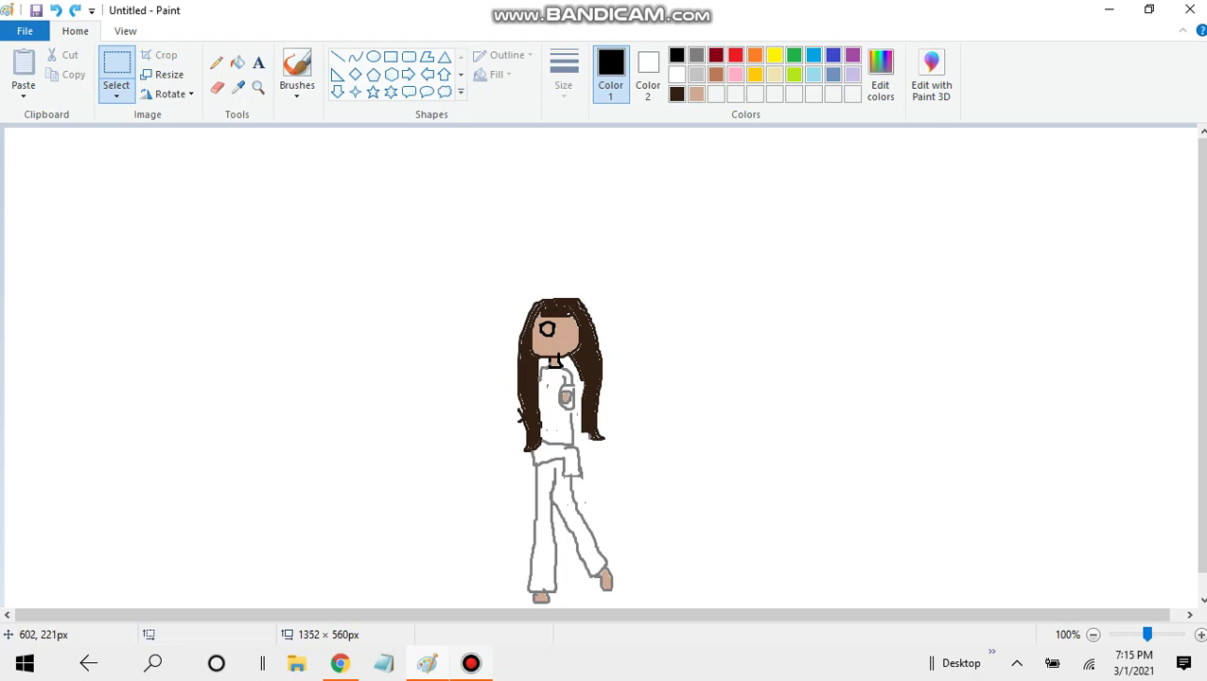
mouse_move(566, 336)
left_mouse_down()
mouse_move(547, 328)
mouse_move(545, 338)
mouse_move(556, 317)
left_mouse_up()
left_click(545, 338)
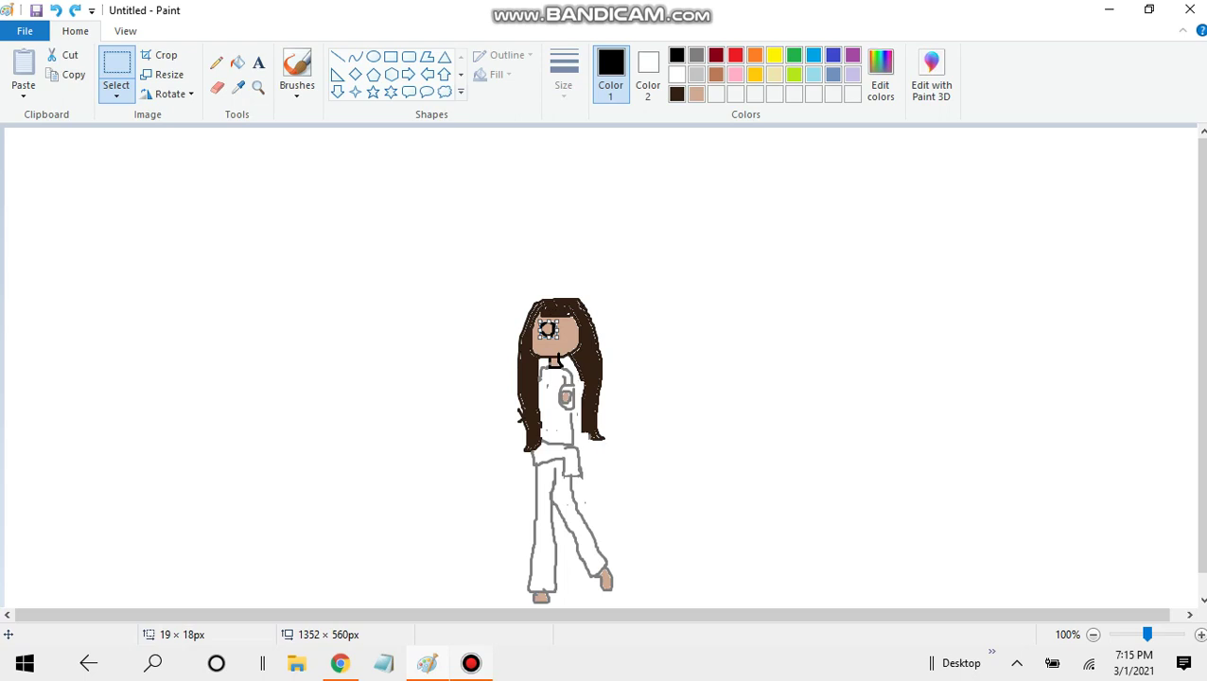
key("Escape")
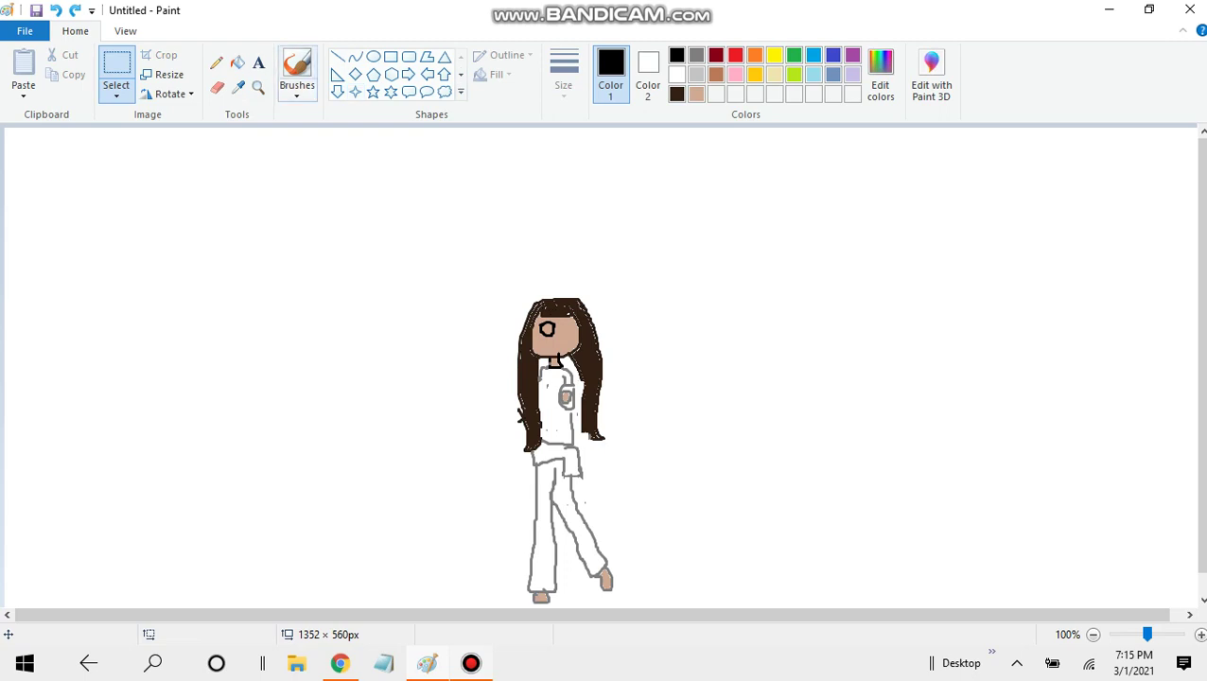
Step: Brush a rounded black outline for the right eye, undoing a first try, and dot a small nose below
left_click(296, 68)
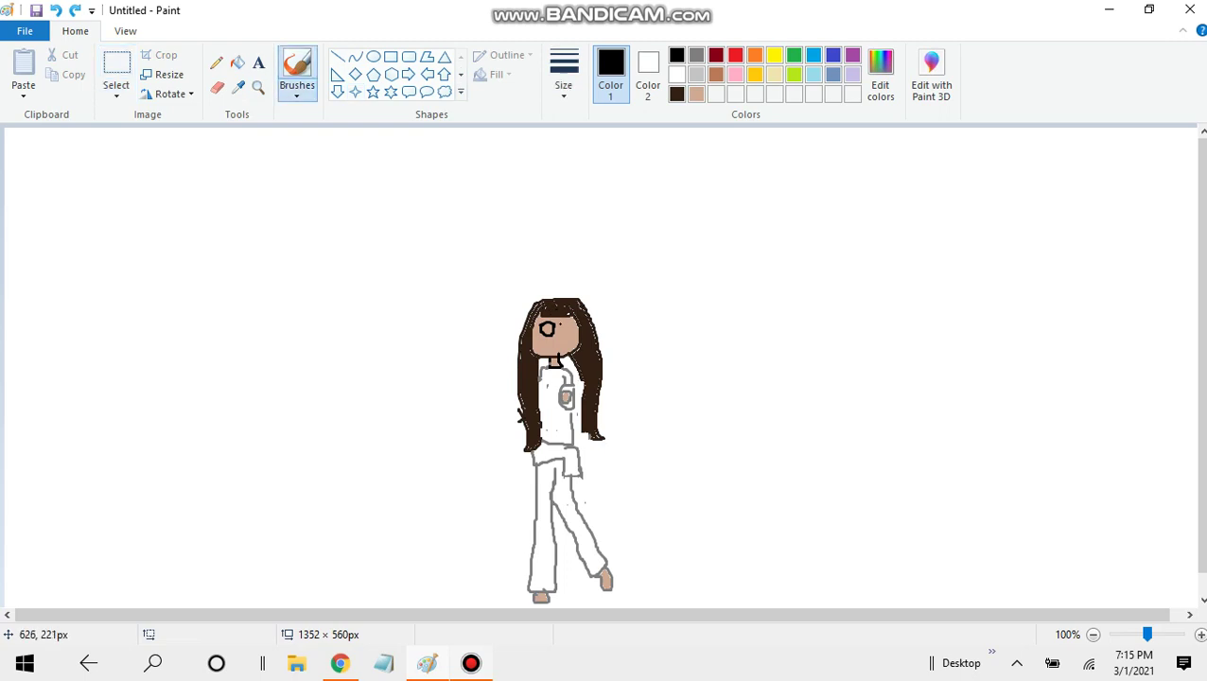
left_click_drag(559, 324, 571, 326)
left_click(56, 11)
left_click_drag(564, 338, 574, 329)
left_click(602, 309)
Step: Fill the inside of both eye outlines with white
left_click(677, 75)
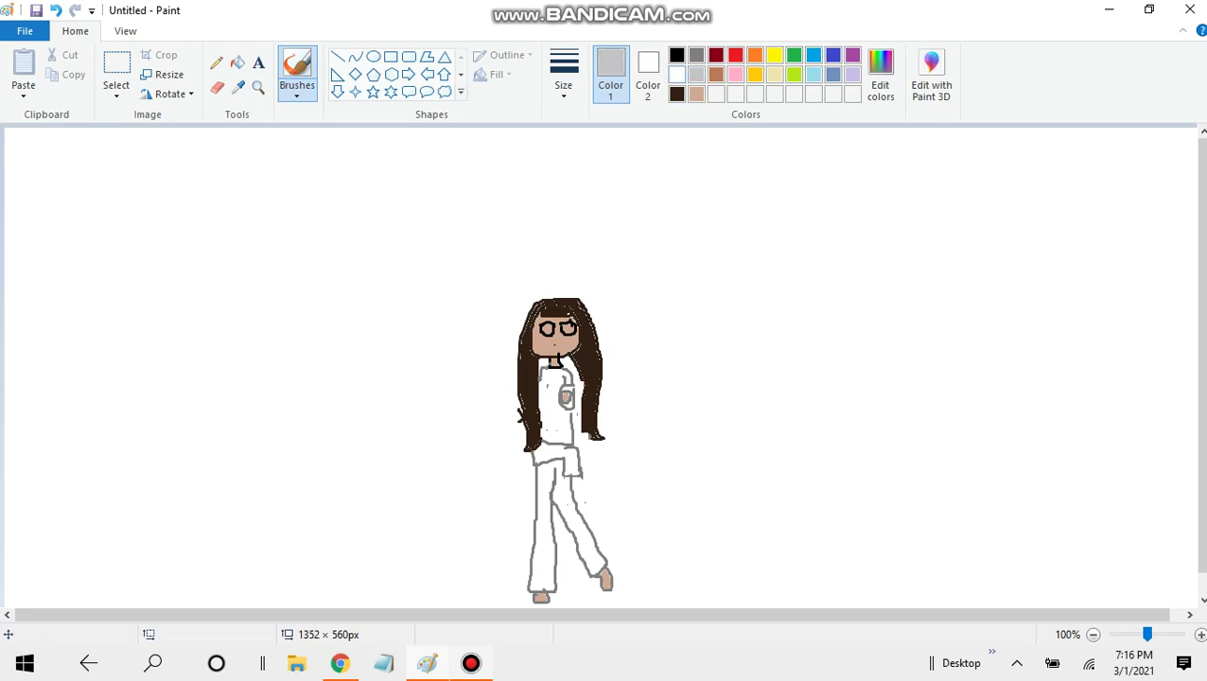
left_click(238, 62)
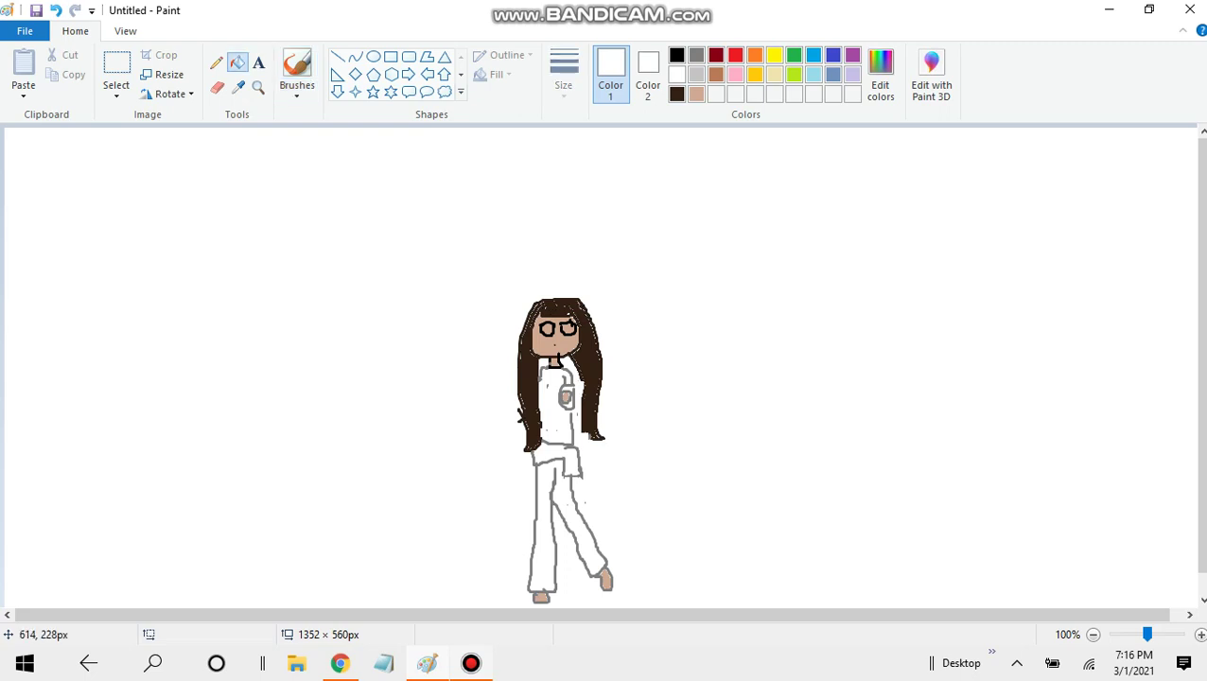
left_click(545, 328)
left_click(567, 328)
Step: Mix a darker custom shade of the palette's brown and brush irises into both eyes
left_click(677, 55)
left_click(297, 71)
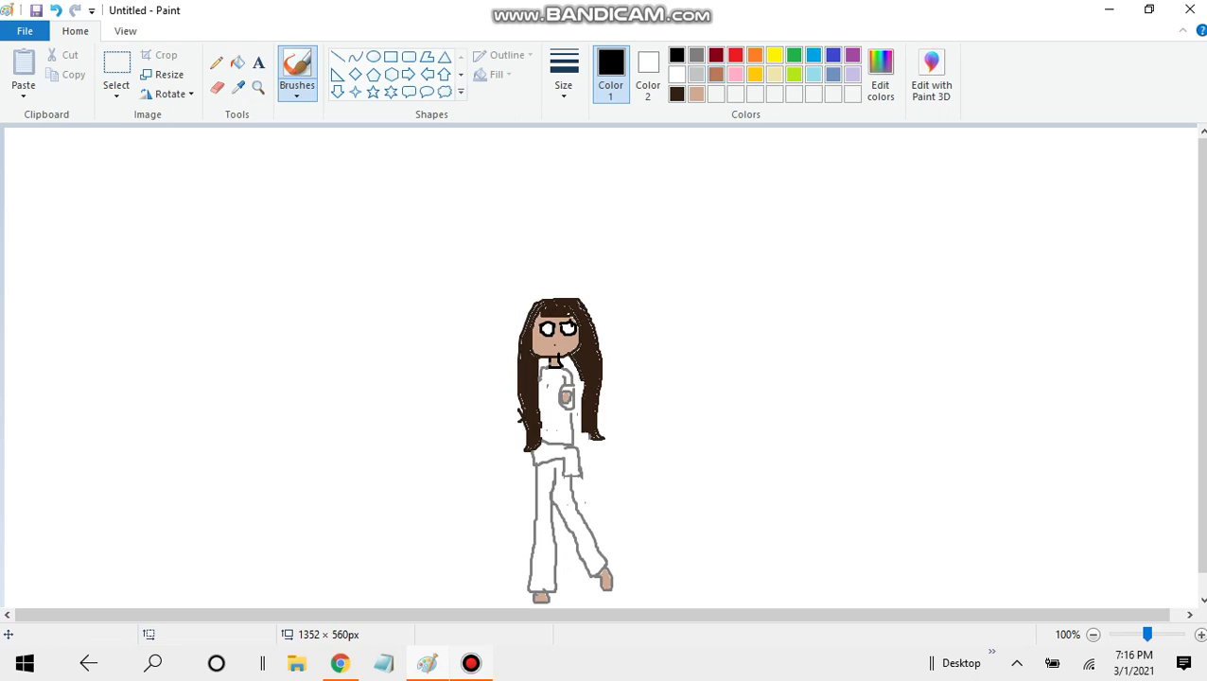
left_click(716, 74)
left_click(880, 76)
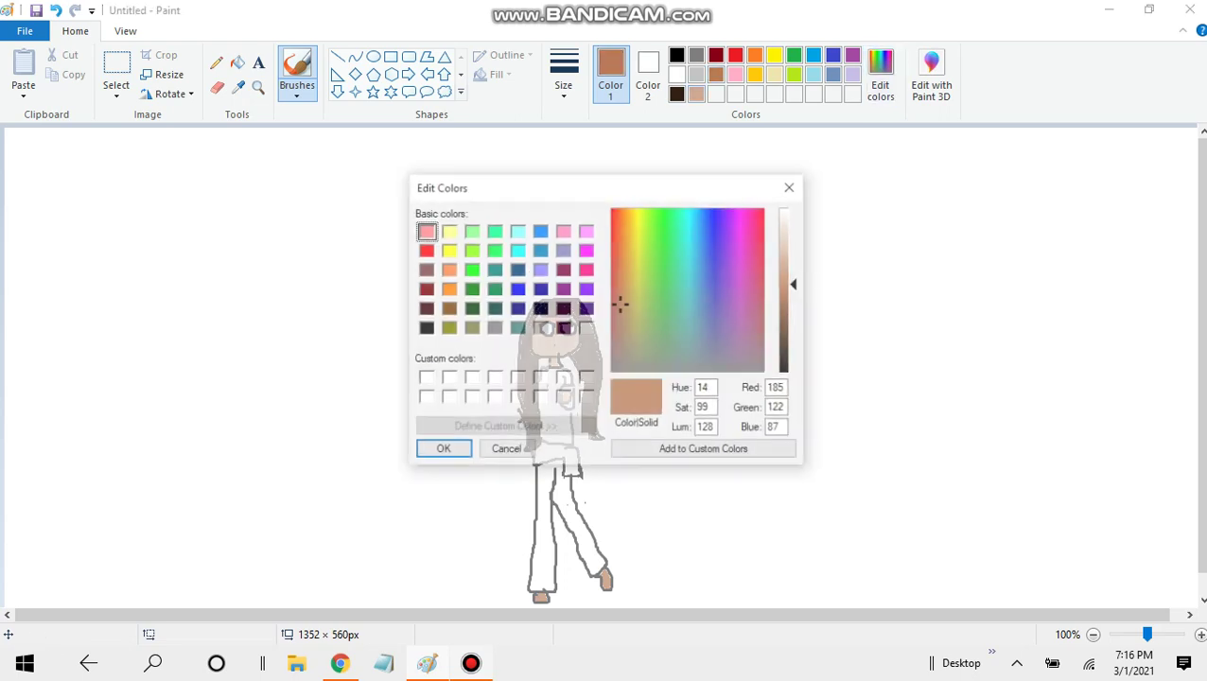
left_click(789, 331)
left_click(442, 450)
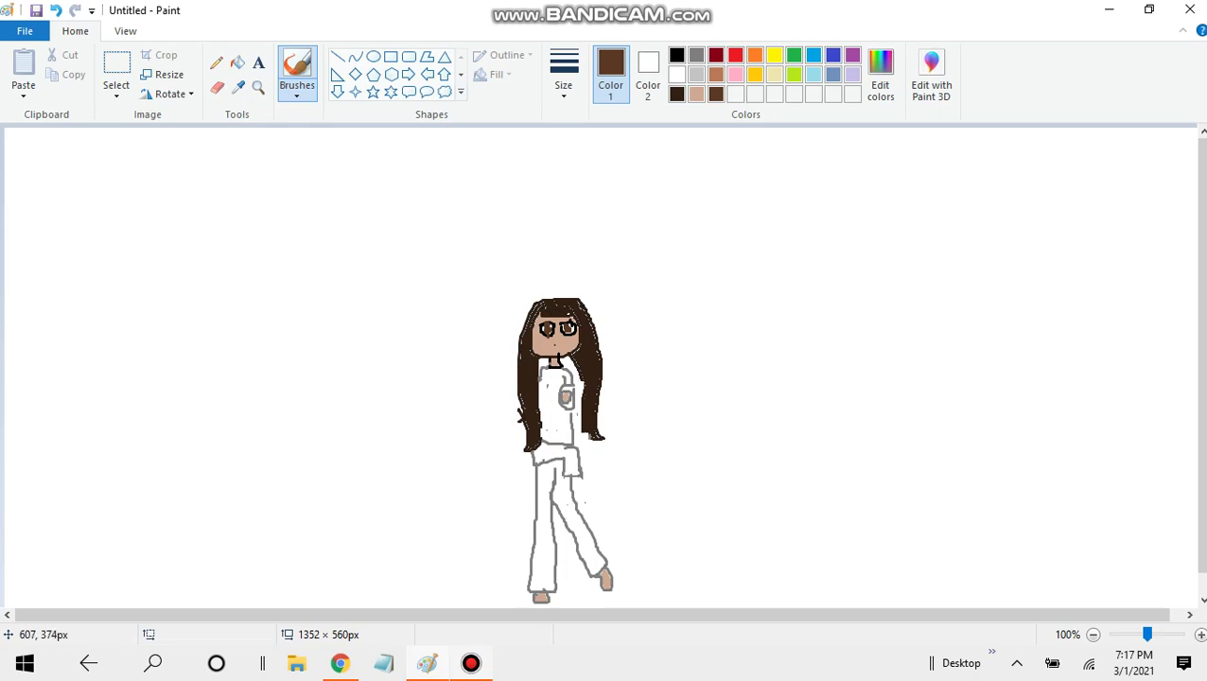
Step: Try brushing small grey handwritten lettering across the hips, and undo it stroke by stroke
left_click(697, 54)
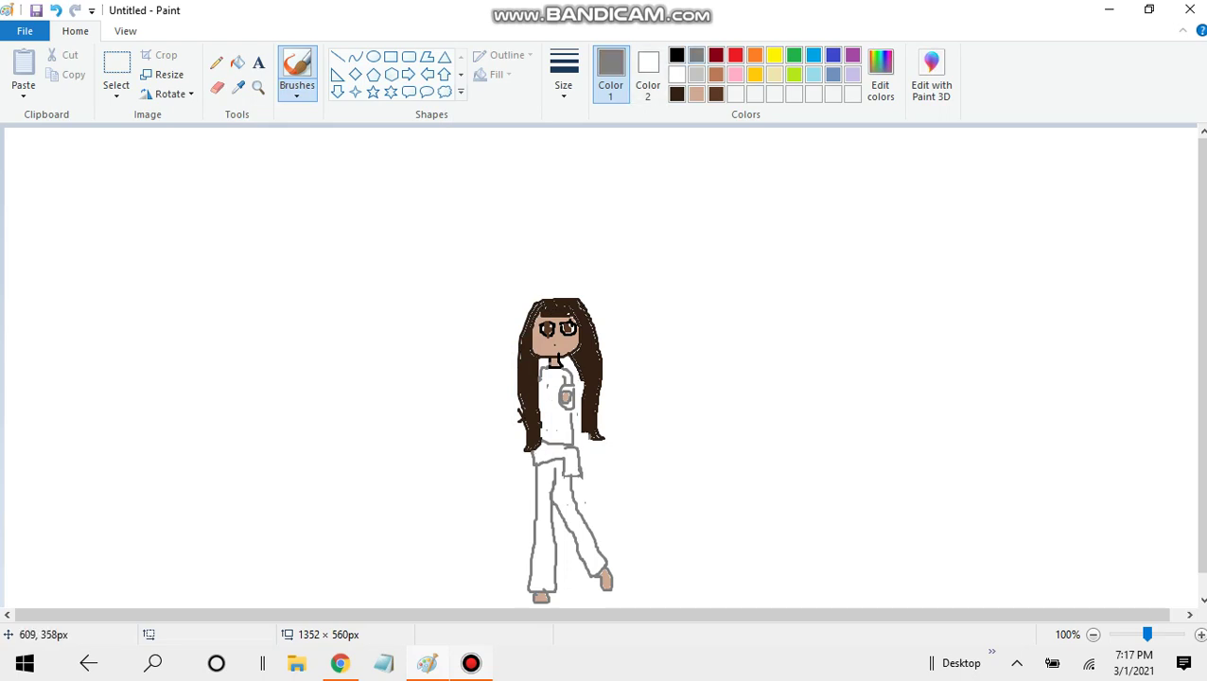
left_click_drag(545, 446, 541, 456)
left_click(56, 10)
left_click(56, 11)
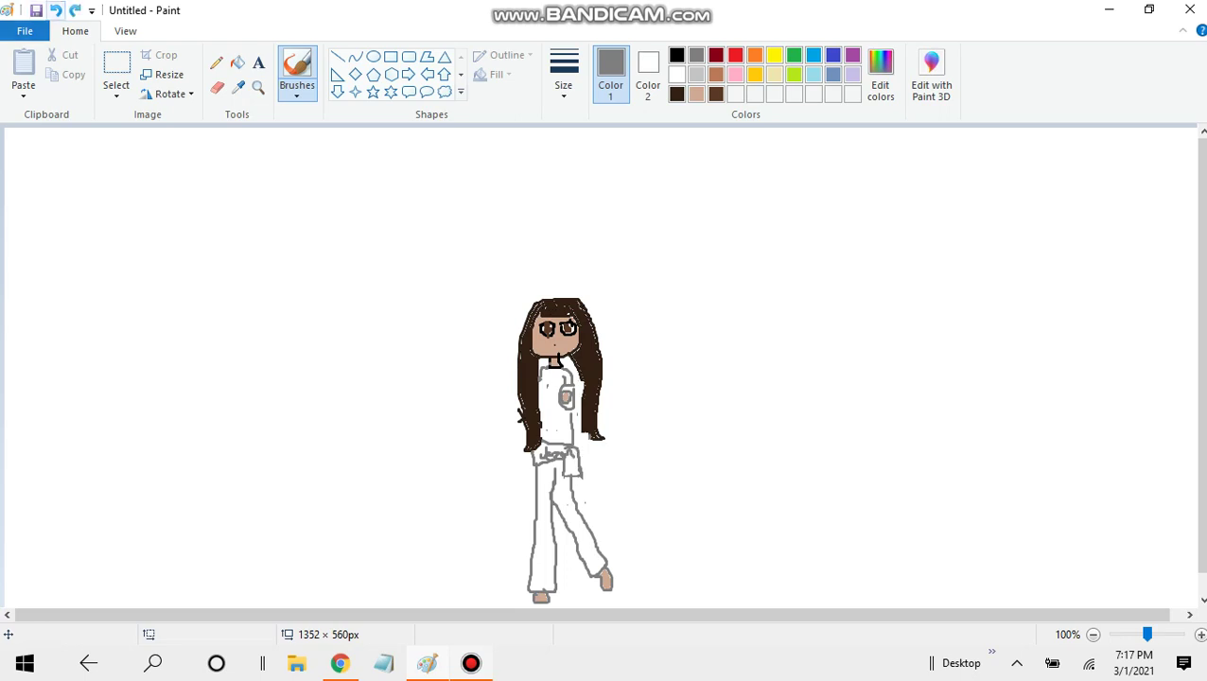
left_click(56, 10)
left_click(56, 11)
left_click(56, 10)
left_click(56, 10)
Step: Add the character's name as grey script text across the hips
left_click(259, 63)
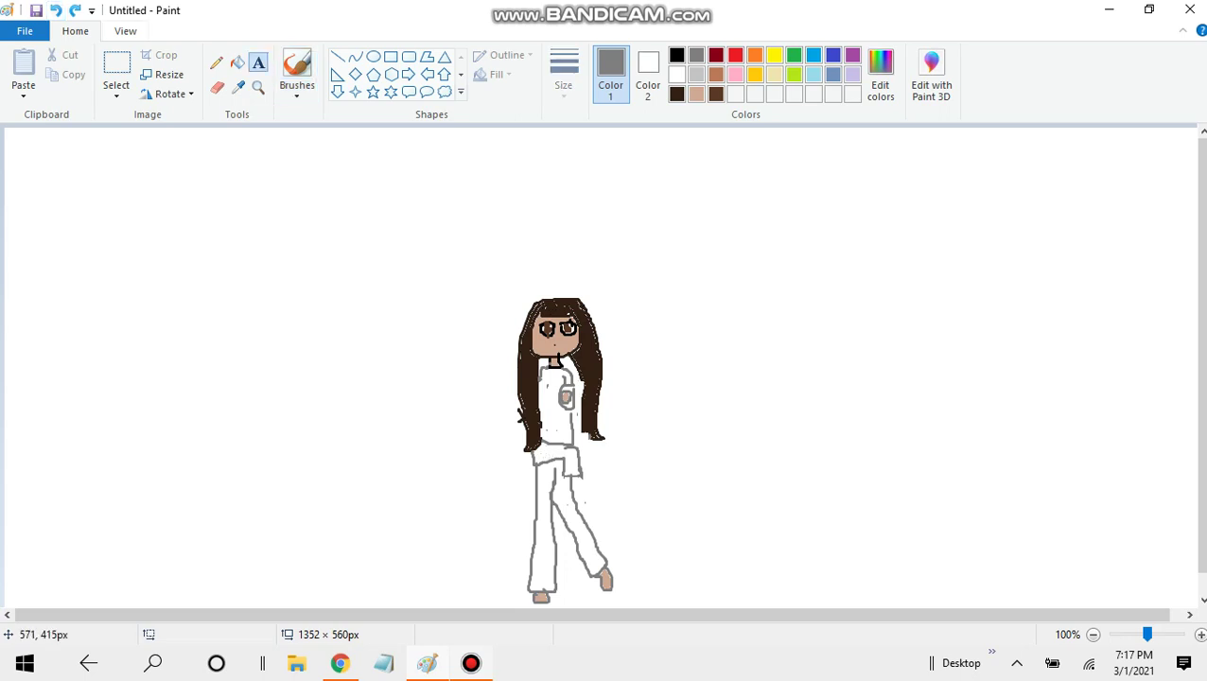
left_click(534, 439)
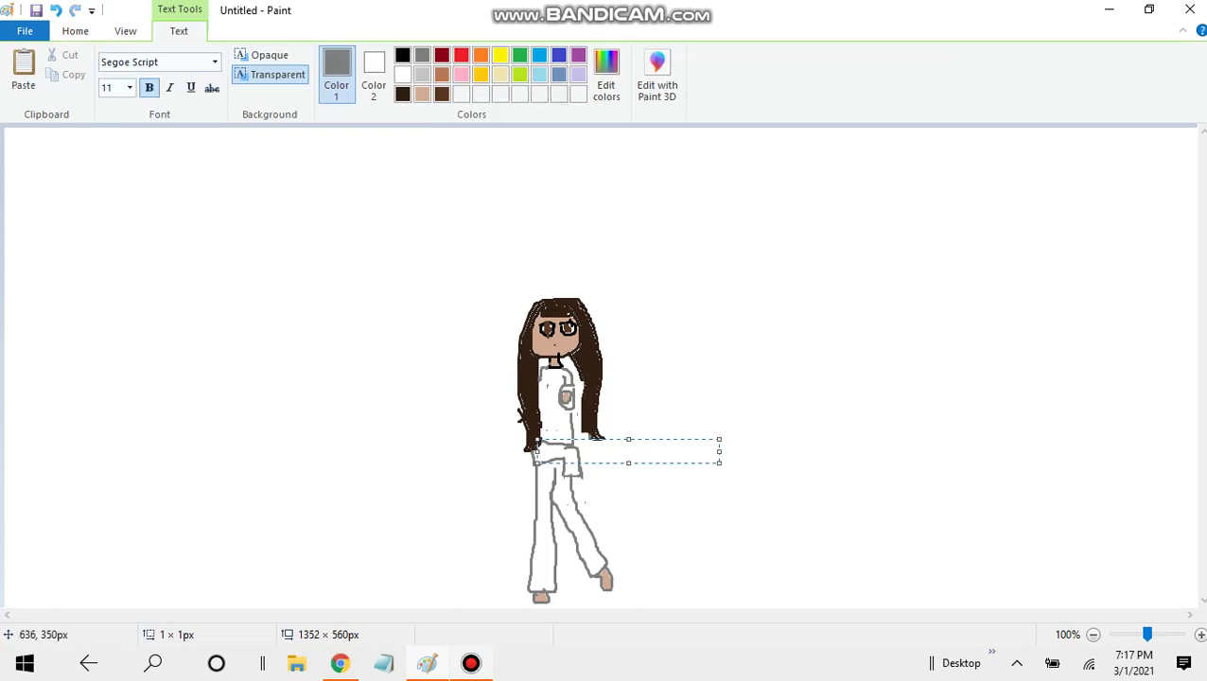
type("Jemma")
key("ctrl+a")
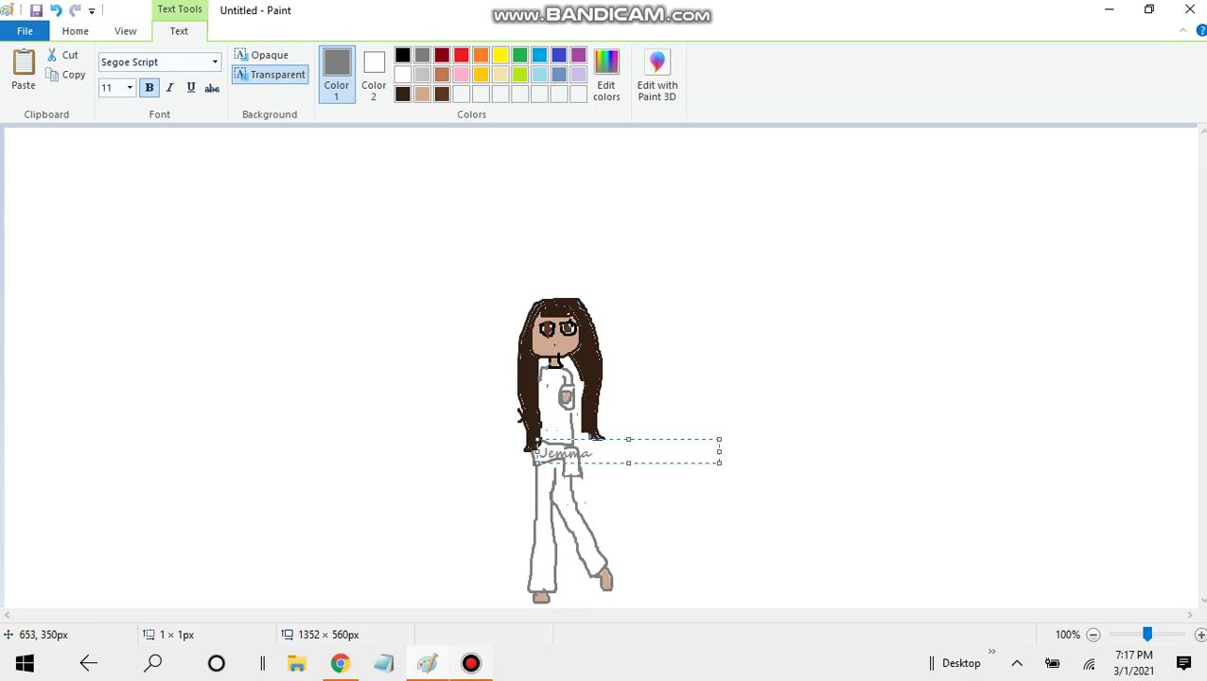
left_click(823, 467)
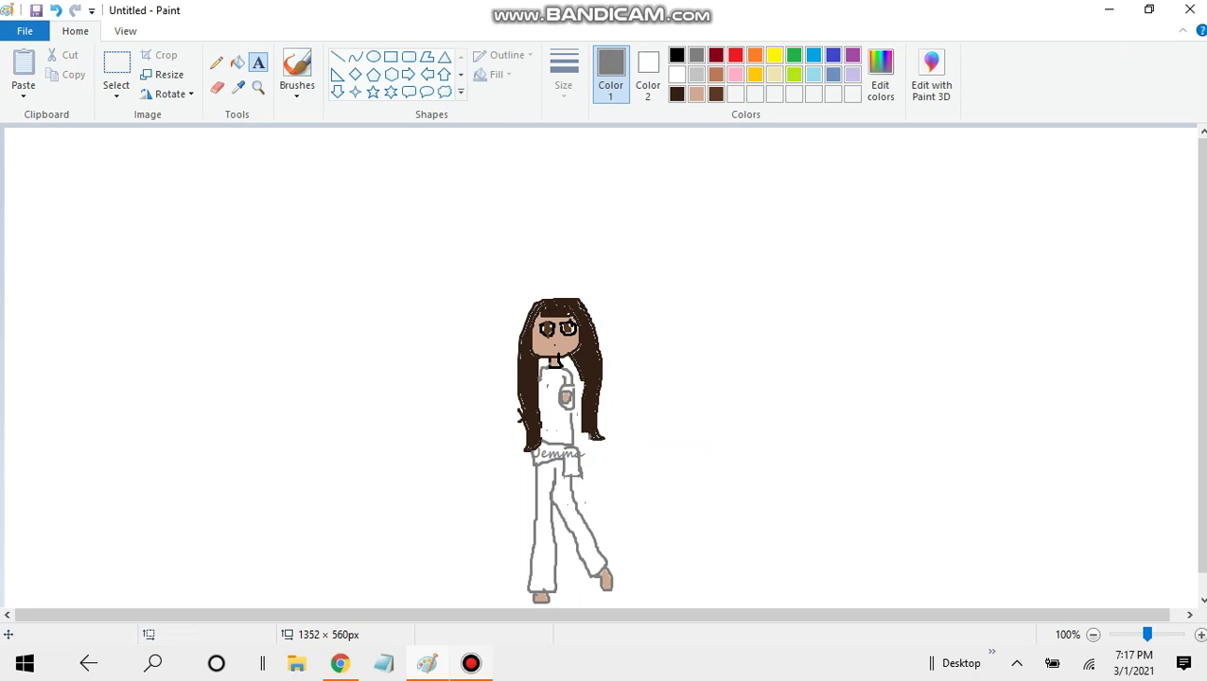
Step: Brush a second figure in black beside the first, with an oval head, neck, flared torso and two arms
left_click(297, 74)
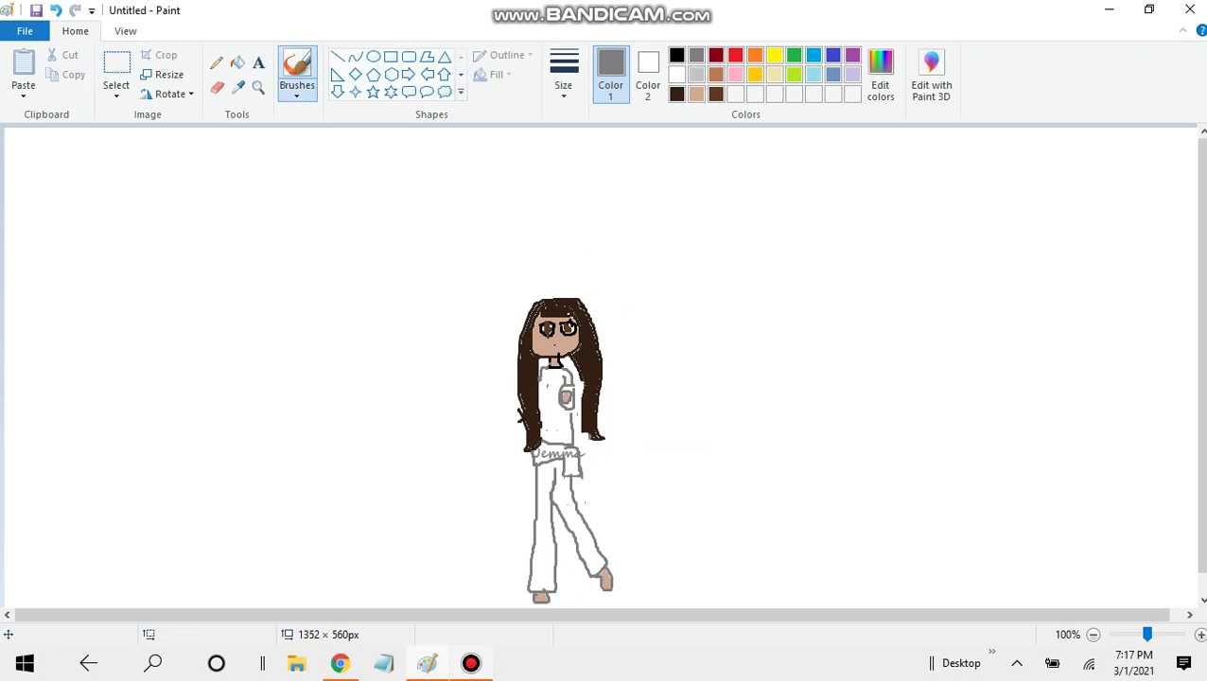
left_click(676, 55)
mouse_move(670, 300)
left_mouse_down()
mouse_move(641, 335)
mouse_move(670, 345)
mouse_move(681, 324)
mouse_move(670, 301)
mouse_move(662, 358)
left_mouse_up()
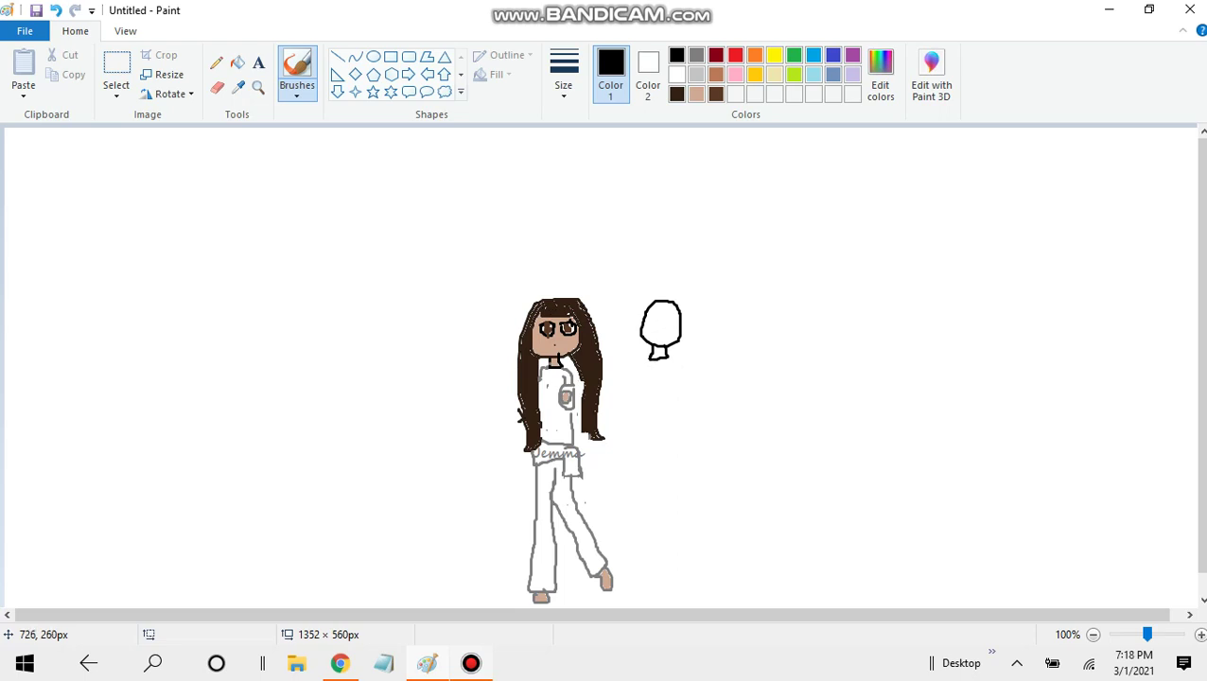
mouse_move(647, 359)
left_mouse_down()
mouse_move(637, 419)
mouse_move(651, 423)
mouse_move(654, 388)
mouse_move(658, 439)
mouse_move(684, 432)
mouse_move(694, 421)
mouse_move(672, 369)
mouse_move(710, 390)
mouse_move(720, 382)
mouse_move(667, 359)
left_mouse_up()
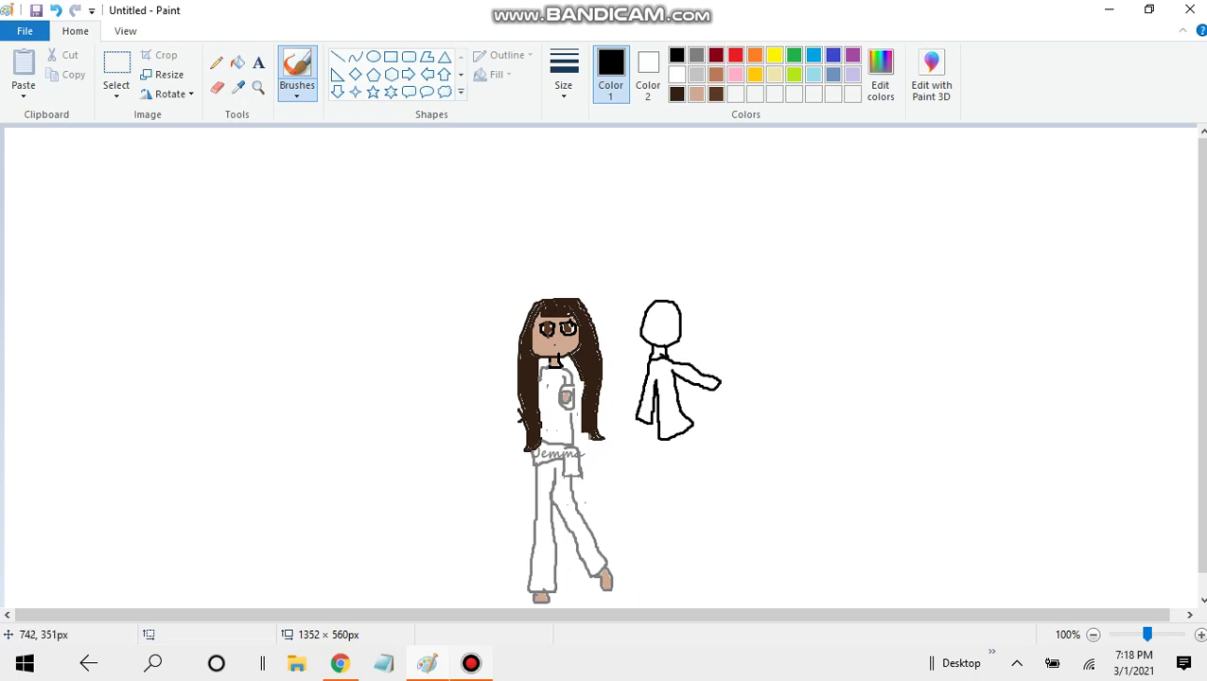
Step: Draw the second figure's straight standing leg and a second leg raised diagonally outward to the right
mouse_move(660, 440)
left_mouse_down()
mouse_move(661, 511)
mouse_move(674, 511)
mouse_move(673, 450)
left_mouse_up()
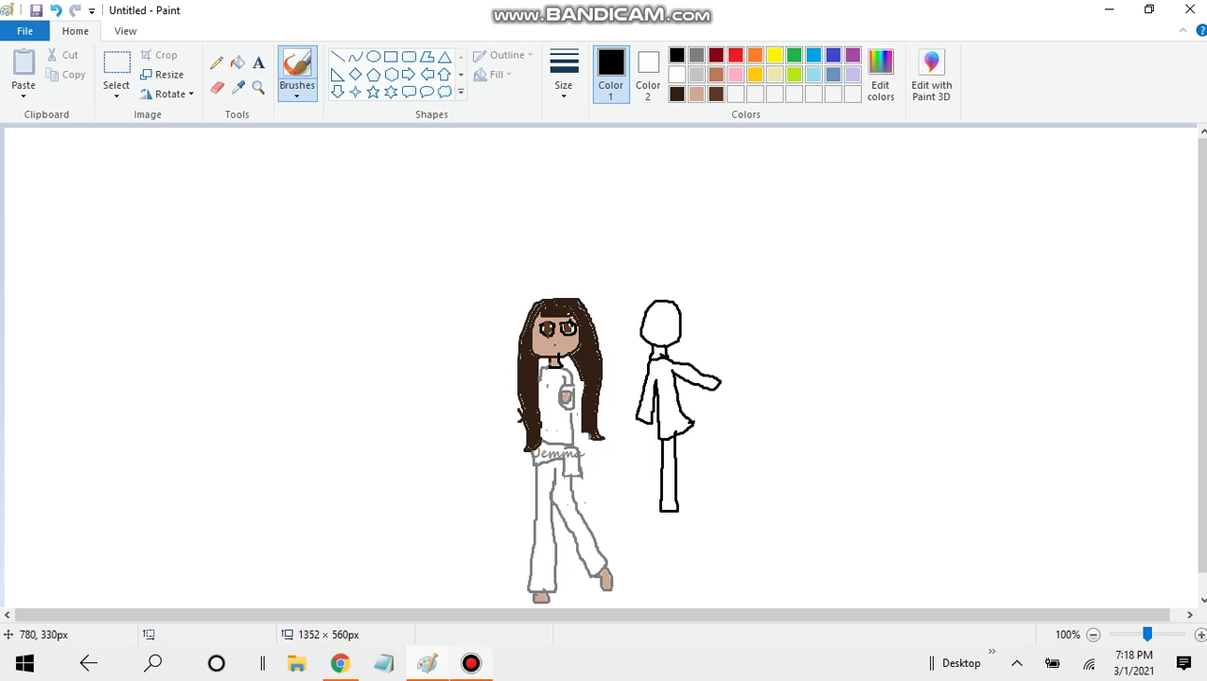
mouse_move(693, 423)
left_mouse_down()
mouse_move(735, 391)
mouse_move(750, 401)
mouse_move(699, 445)
left_mouse_up()
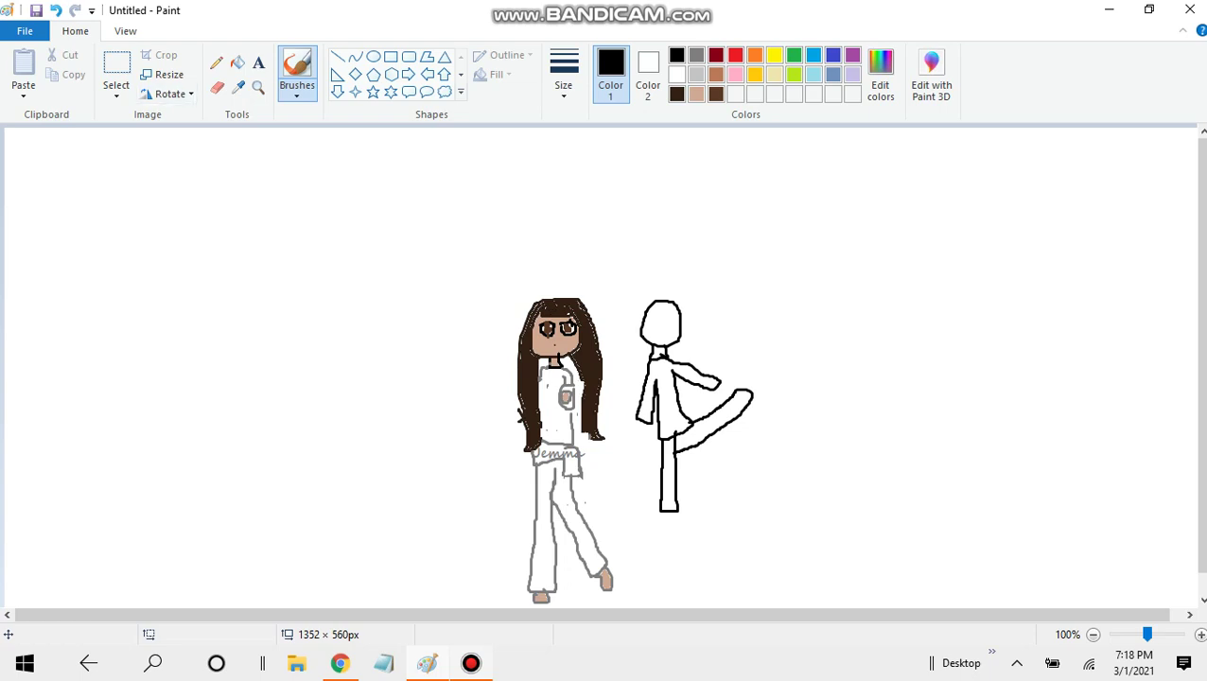
left_click(217, 87)
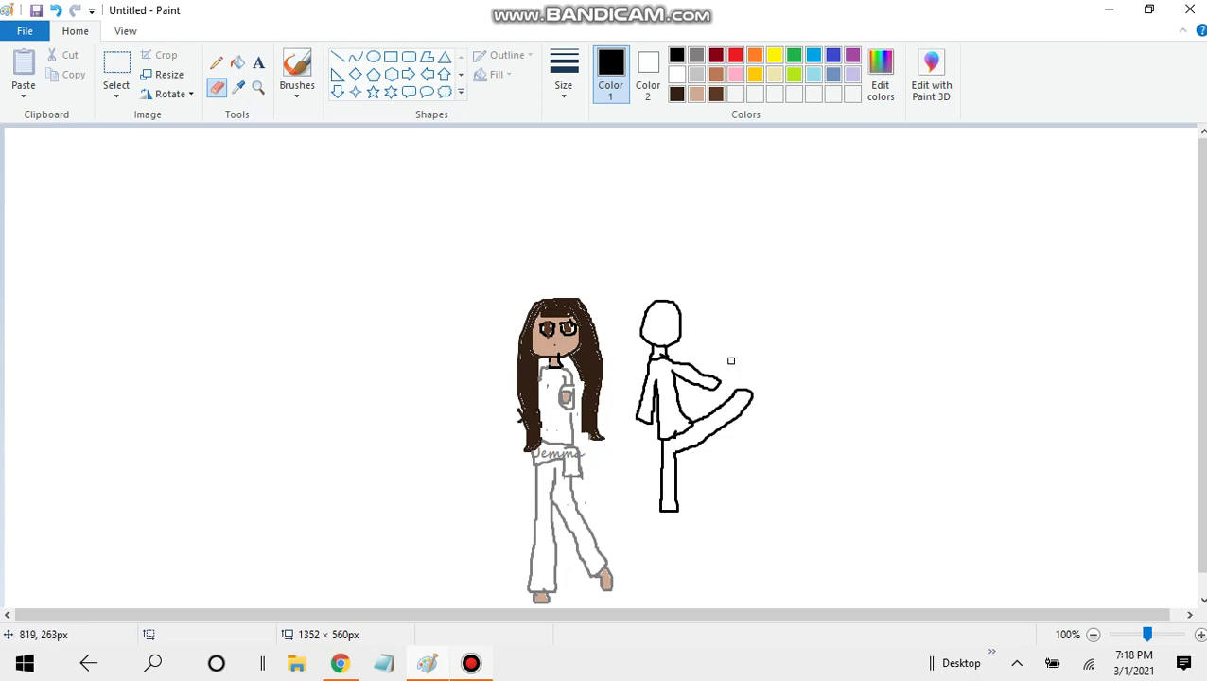
left_click(297, 68)
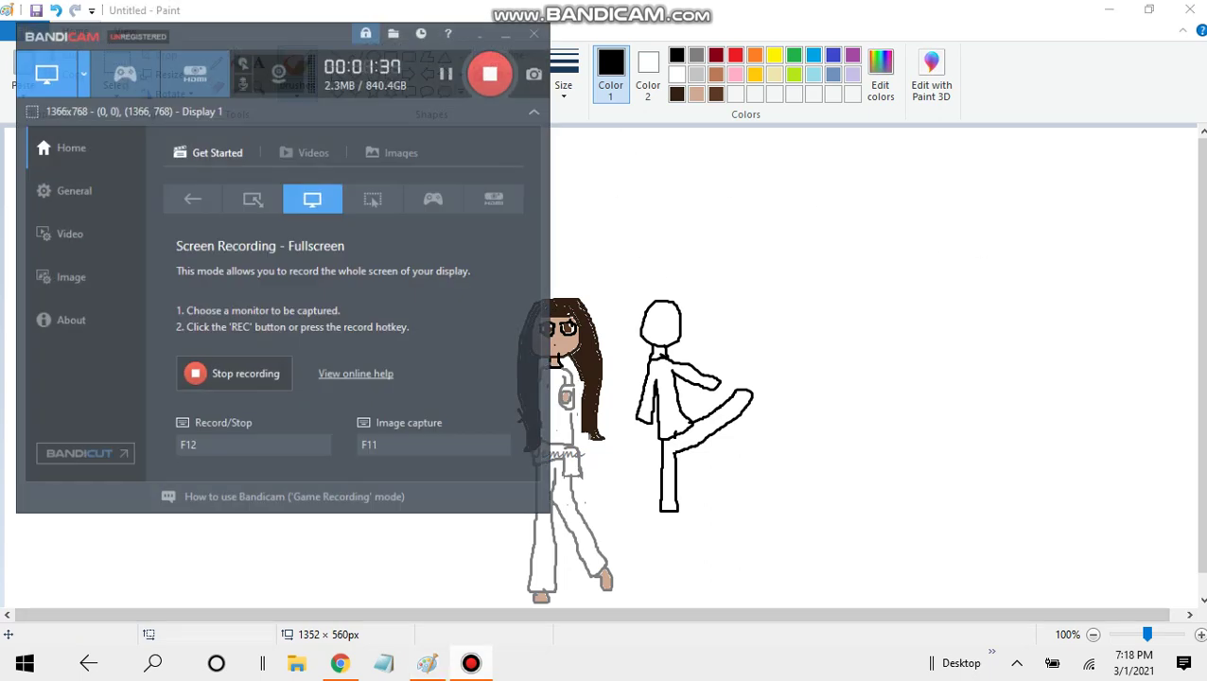
left_click(470, 662)
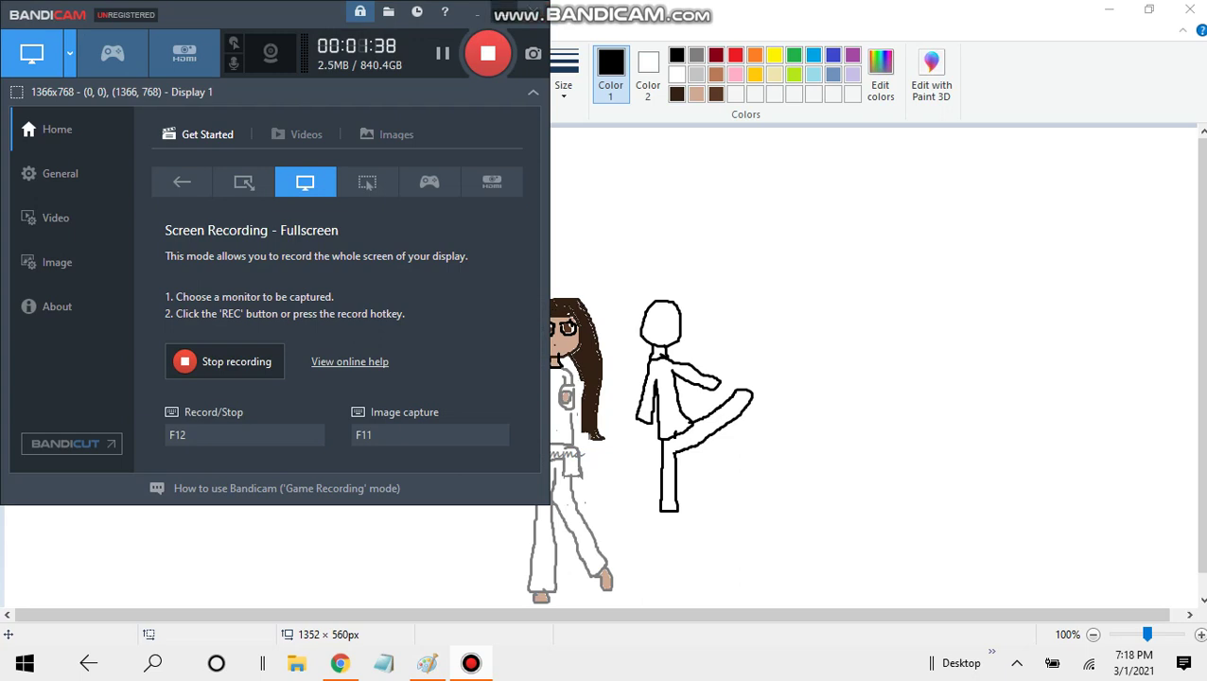
left_click(502, 11)
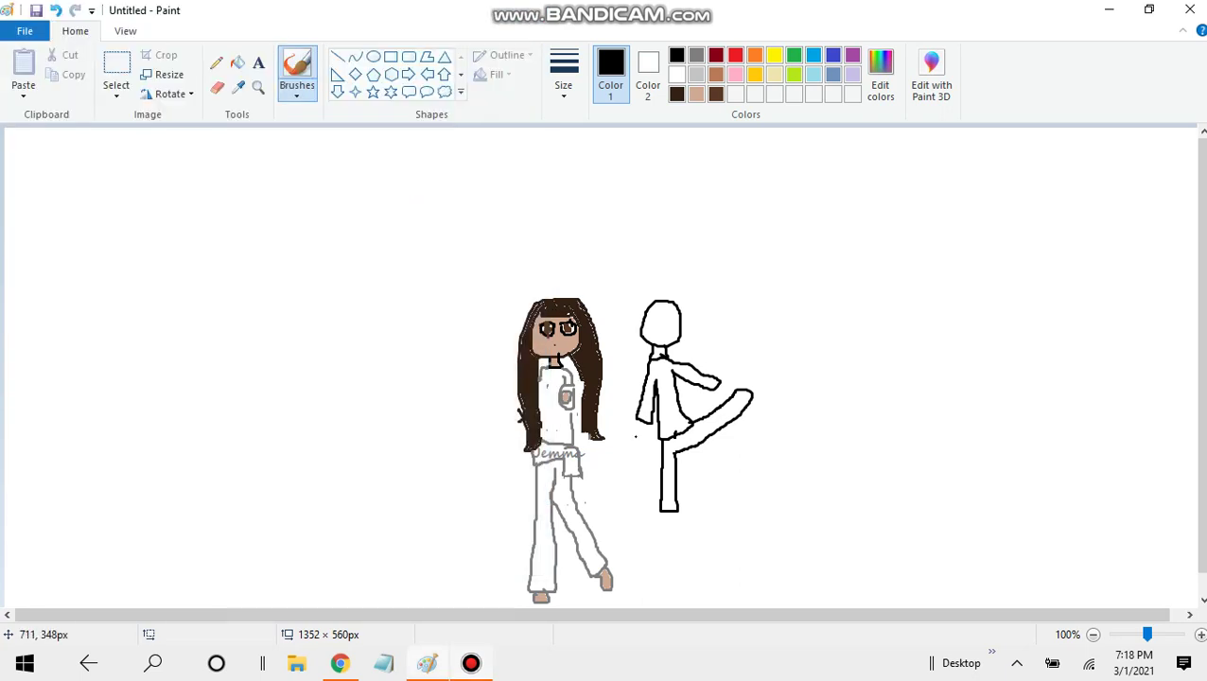
Step: Draw small black hands at the ends of both arms and small feet on both legs of the second figure
left_click_drag(638, 427, 648, 435)
left_click_drag(718, 394, 710, 386)
left_click_drag(660, 522, 665, 521)
left_click_drag(743, 383, 751, 390)
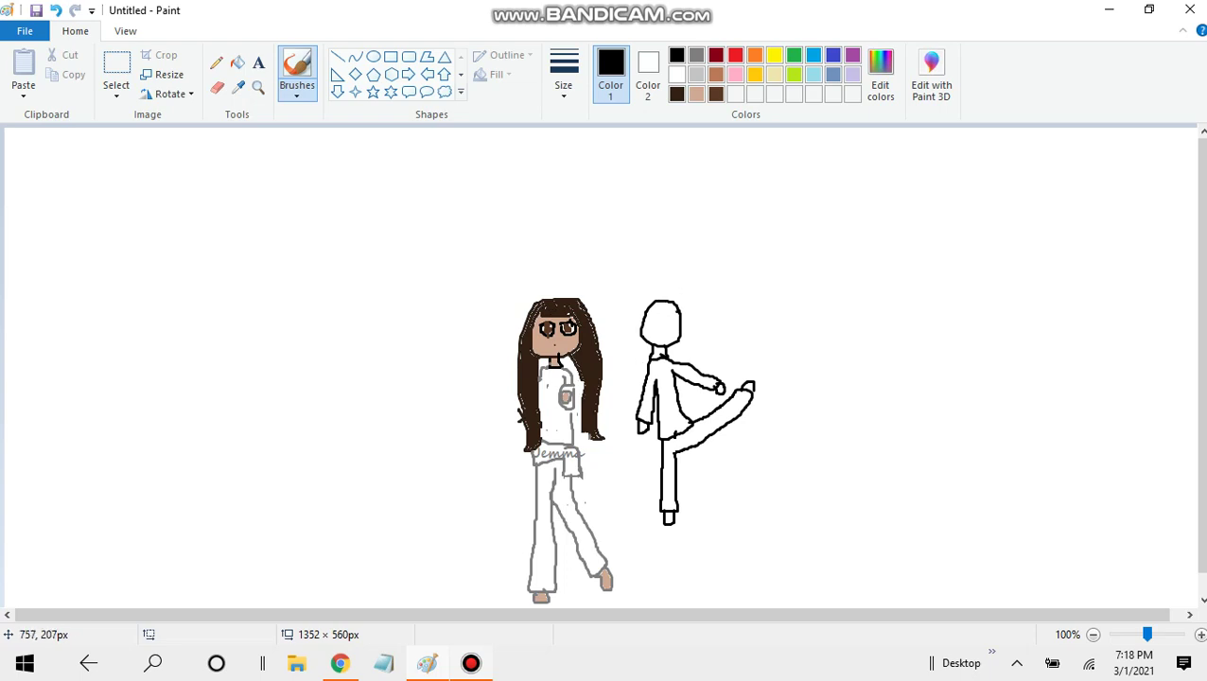
Step: Try a small curved shape inside the second figure's head and undo it, and erase the raised leg
left_click_drag(672, 311, 670, 325)
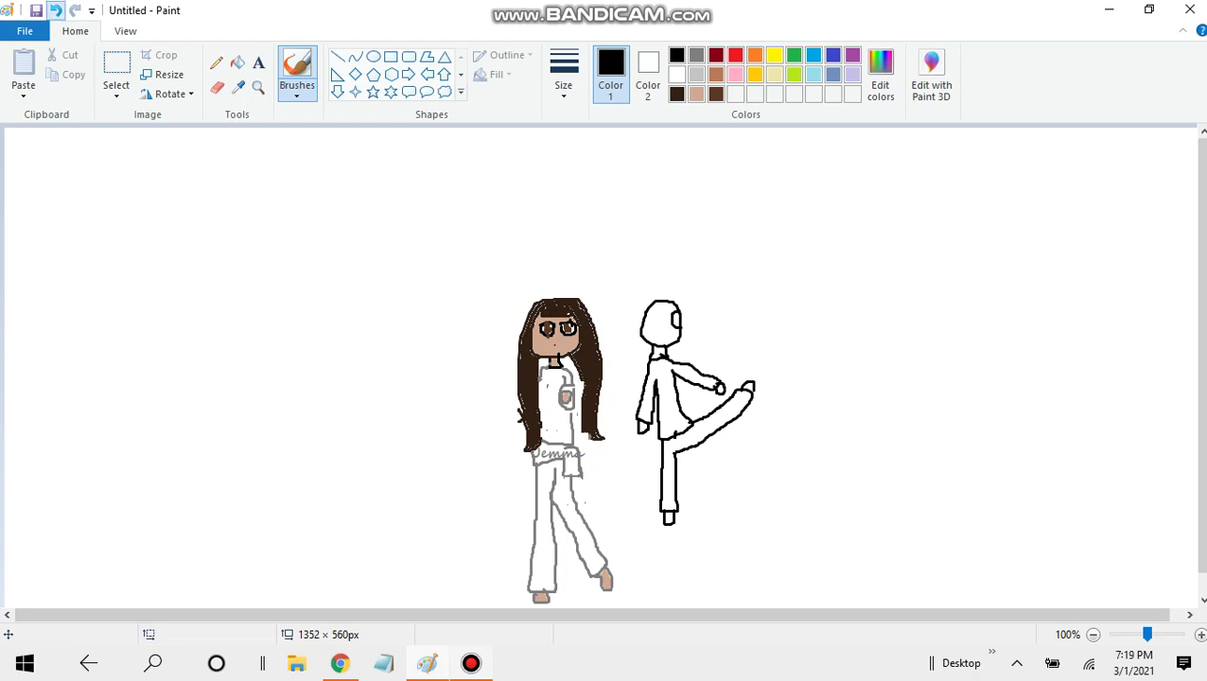
left_click(55, 11)
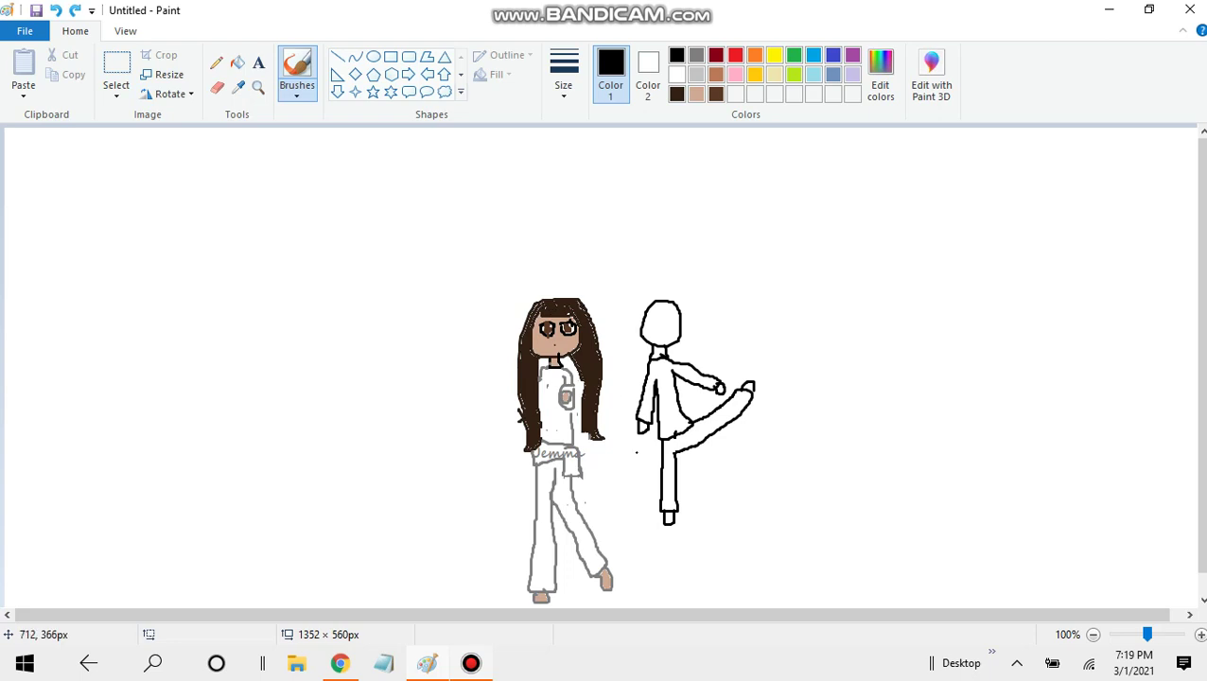
mouse_move(707, 441)
left_mouse_down()
mouse_move(710, 408)
mouse_move(724, 429)
mouse_move(714, 406)
mouse_move(745, 417)
mouse_move(755, 386)
mouse_move(744, 419)
mouse_move(734, 391)
left_mouse_up()
left_click(217, 87)
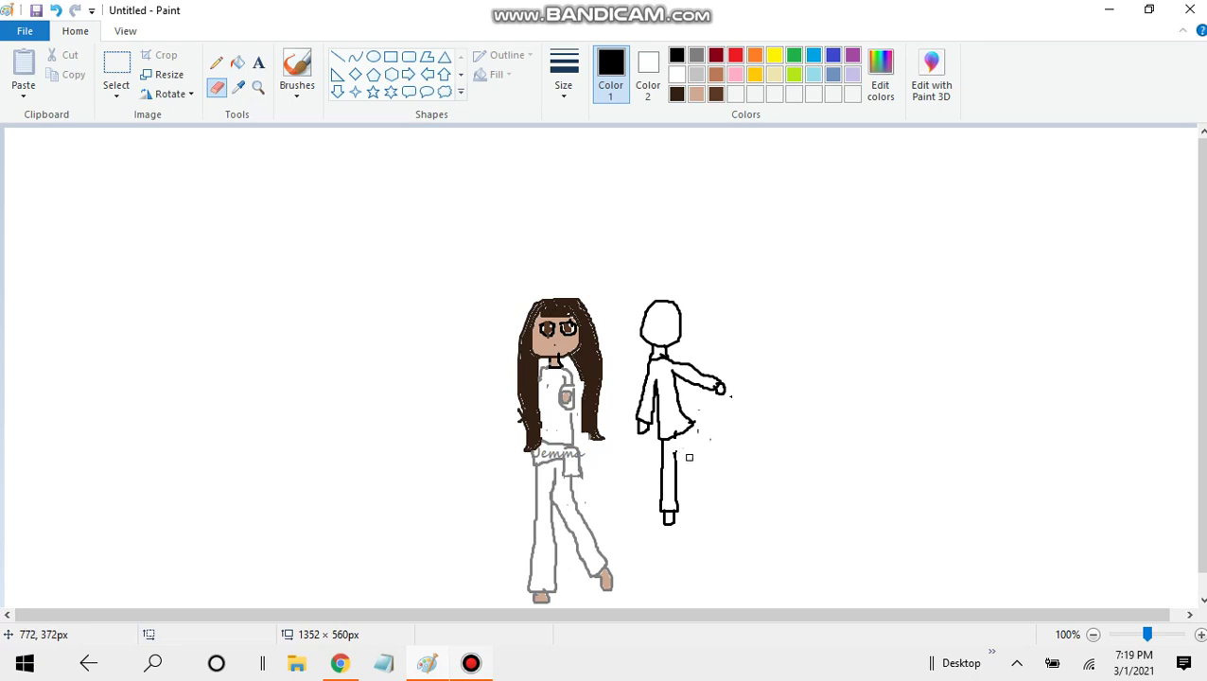
Step: Brush a new second leg on the black figure, raised diagonally outward to the left from the torso's hem
left_click(297, 71)
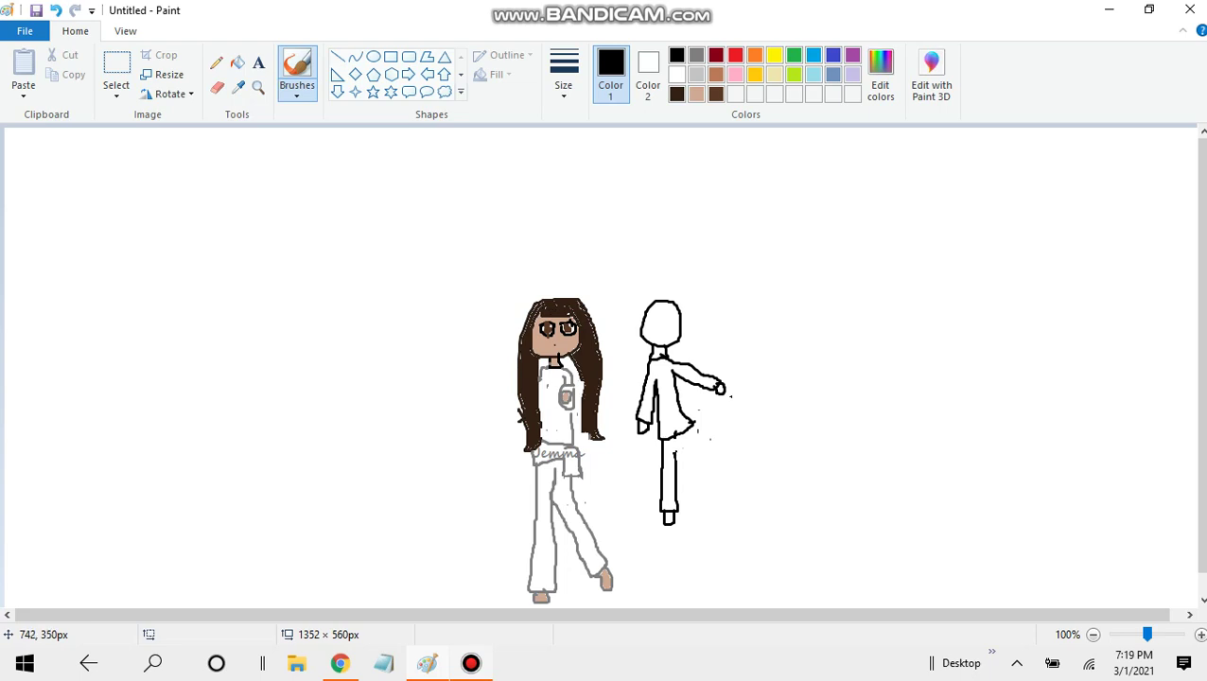
mouse_move(660, 437)
left_mouse_down()
mouse_move(624, 483)
mouse_move(654, 460)
left_mouse_up()
Step: Erase the black figure's straight standing leg and draw a wider one running down from the torso's right corner
left_click(217, 87)
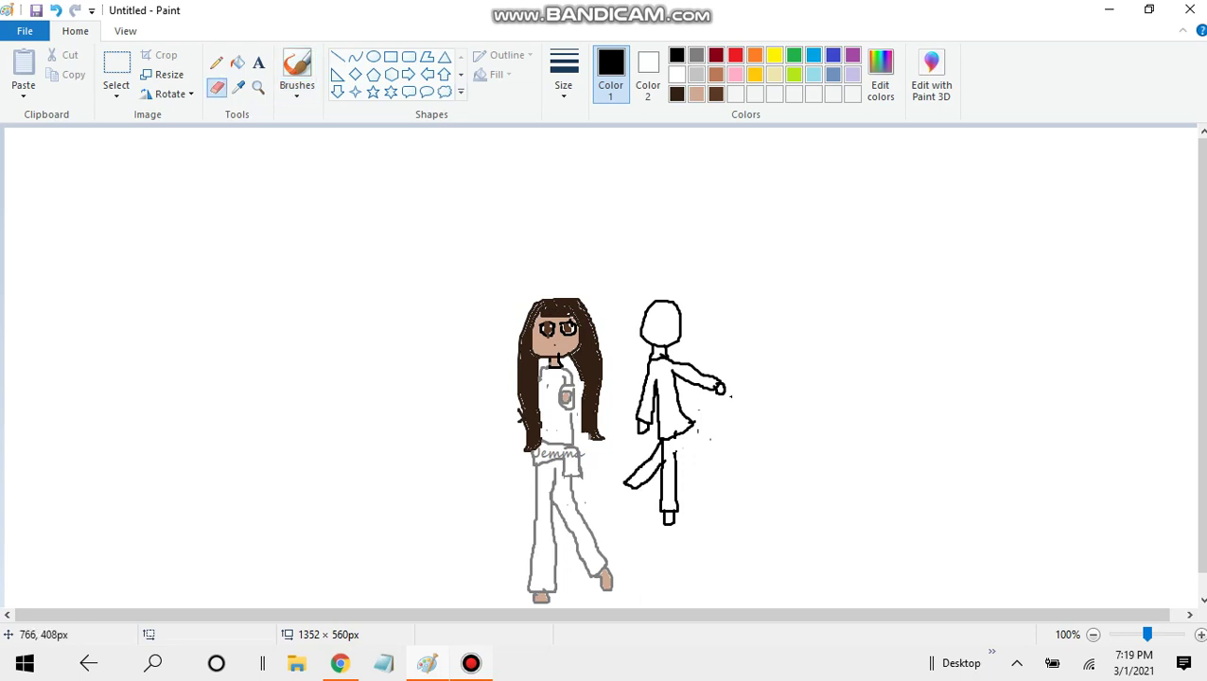
mouse_move(660, 443)
left_mouse_down()
mouse_move(660, 500)
mouse_move(682, 506)
mouse_move(658, 511)
mouse_move(679, 478)
mouse_move(679, 491)
mouse_move(664, 478)
mouse_move(632, 476)
left_mouse_up()
left_click(56, 10)
mouse_move(662, 463)
left_mouse_down()
mouse_move(659, 514)
mouse_move(668, 498)
mouse_move(674, 520)
mouse_move(675, 454)
left_mouse_up()
left_click(296, 68)
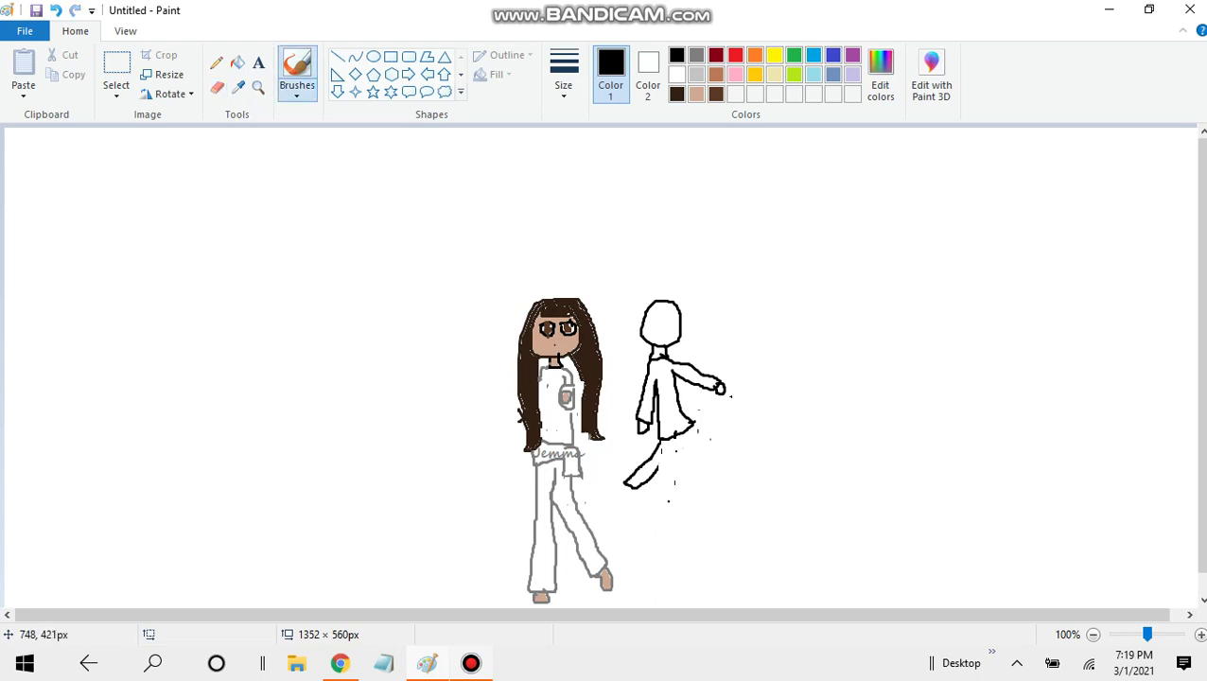
mouse_move(637, 488)
left_mouse_down()
mouse_move(673, 455)
mouse_move(674, 526)
mouse_move(690, 528)
mouse_move(693, 418)
left_mouse_up()
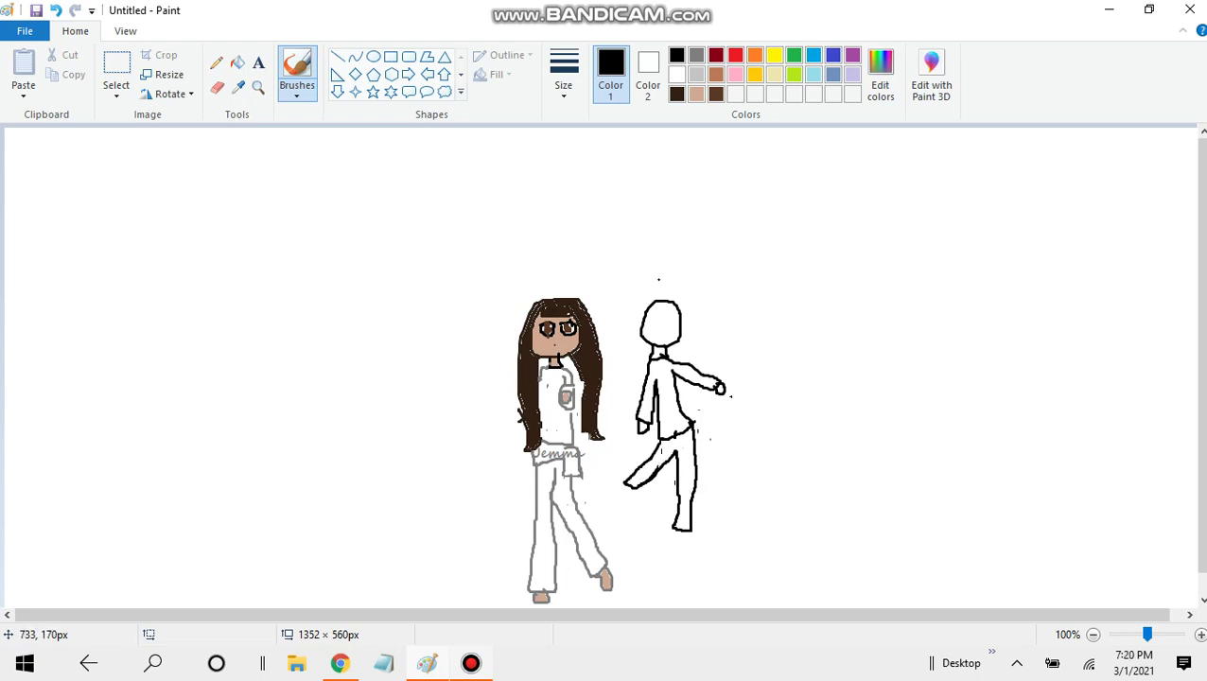
Step: Erase the black figure's arms, hands and torso, leaving only the head, neck and legs
left_click(217, 87)
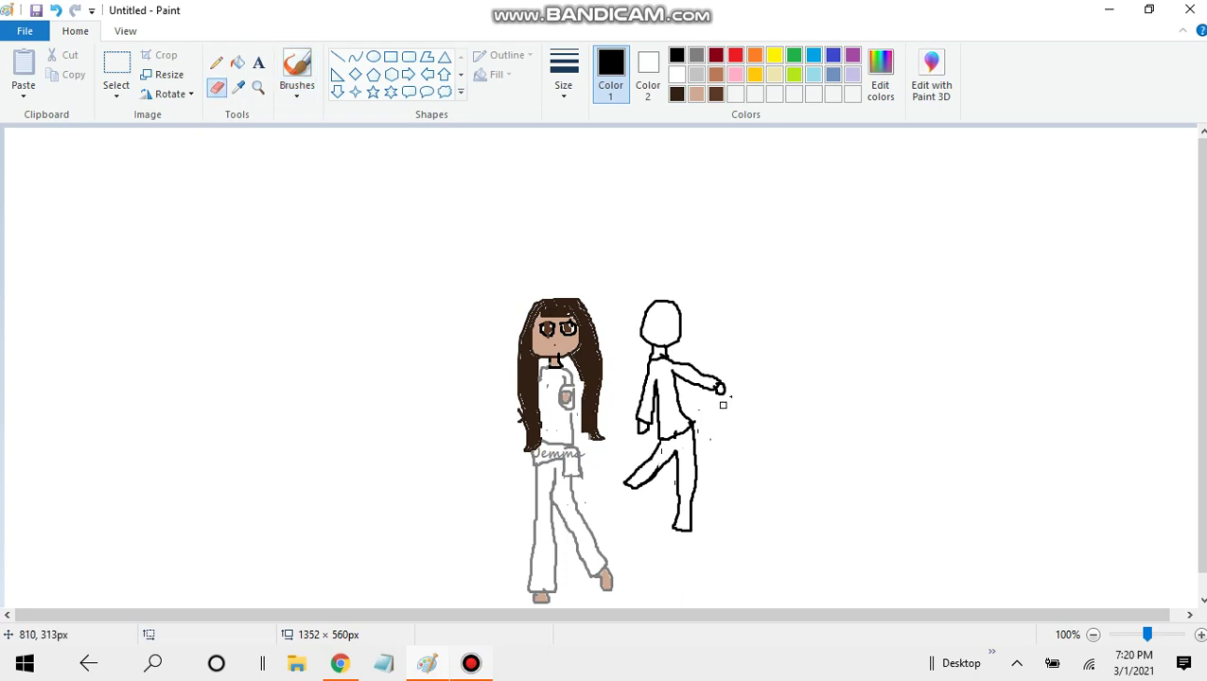
mouse_move(723, 405)
left_mouse_down()
mouse_move(715, 388)
mouse_move(696, 403)
mouse_move(702, 387)
mouse_move(738, 413)
left_mouse_up()
mouse_move(684, 362)
left_mouse_down()
mouse_move(701, 391)
mouse_move(703, 363)
mouse_move(695, 381)
mouse_move(682, 363)
left_mouse_up()
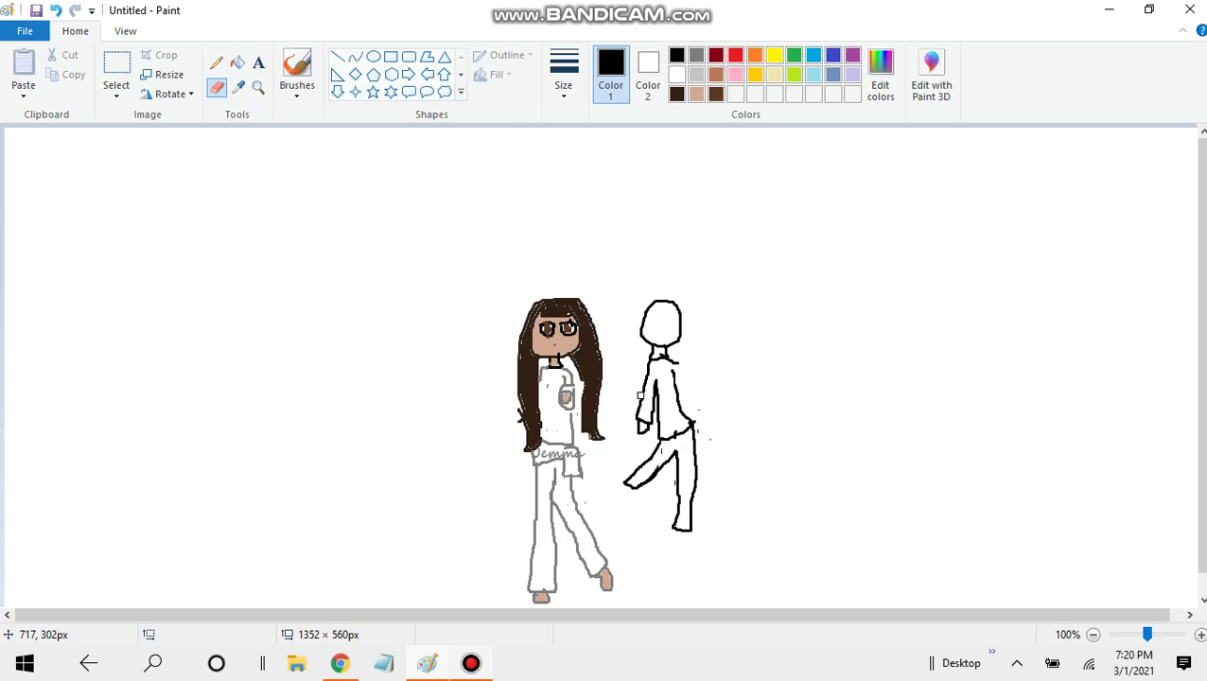
mouse_move(638, 391)
left_mouse_down()
mouse_move(640, 434)
mouse_move(657, 374)
mouse_move(659, 439)
mouse_move(695, 429)
mouse_move(677, 358)
mouse_move(640, 373)
mouse_move(640, 395)
mouse_move(655, 350)
left_mouse_up()
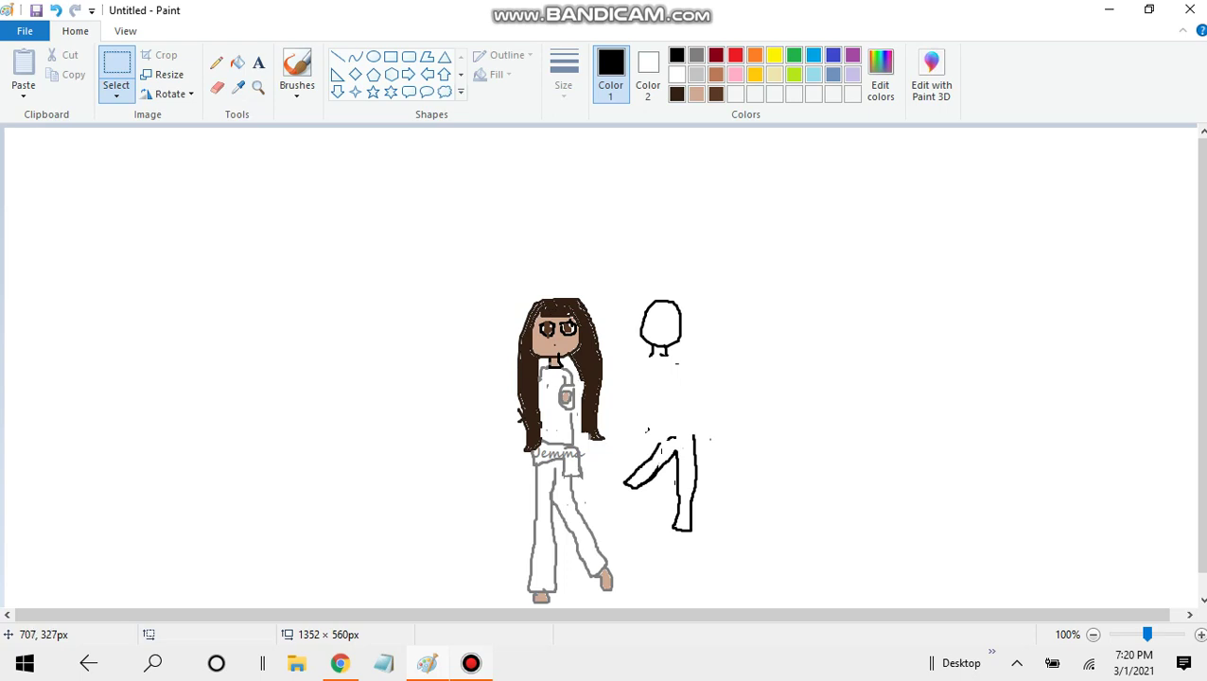
Step: Select both legs of the black figure and move them slightly down and to the left
left_click_drag(621, 412, 715, 529)
left_click_drag(678, 480, 708, 513)
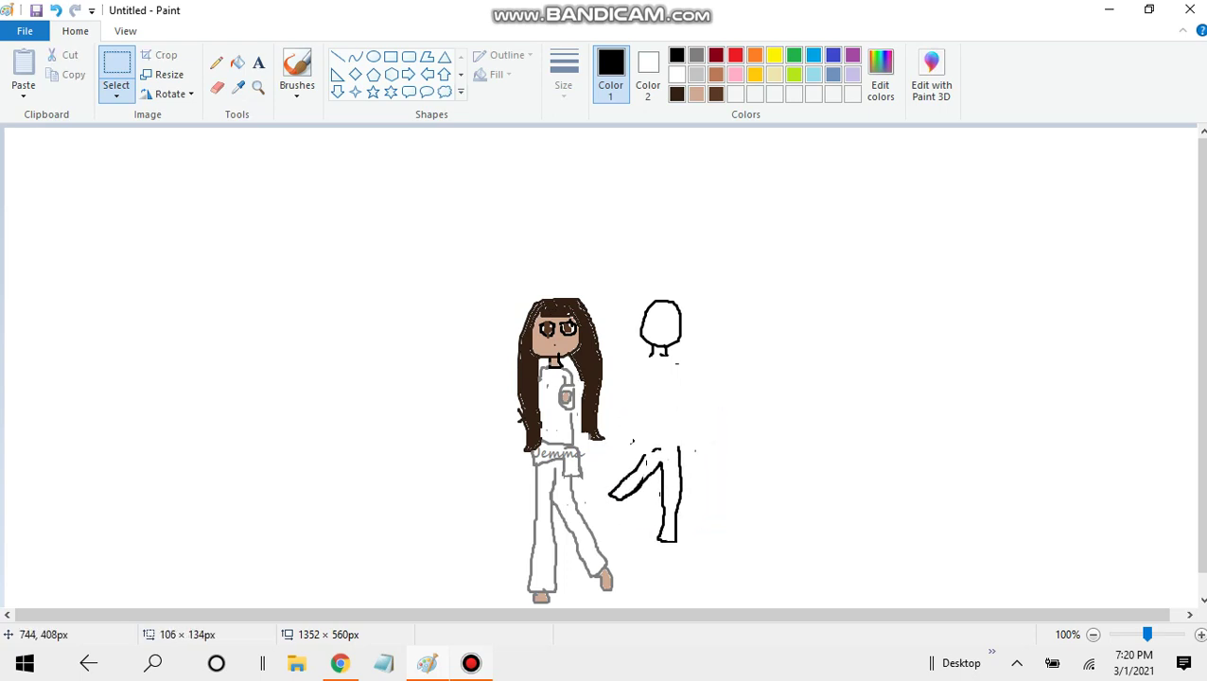
left_click(700, 454)
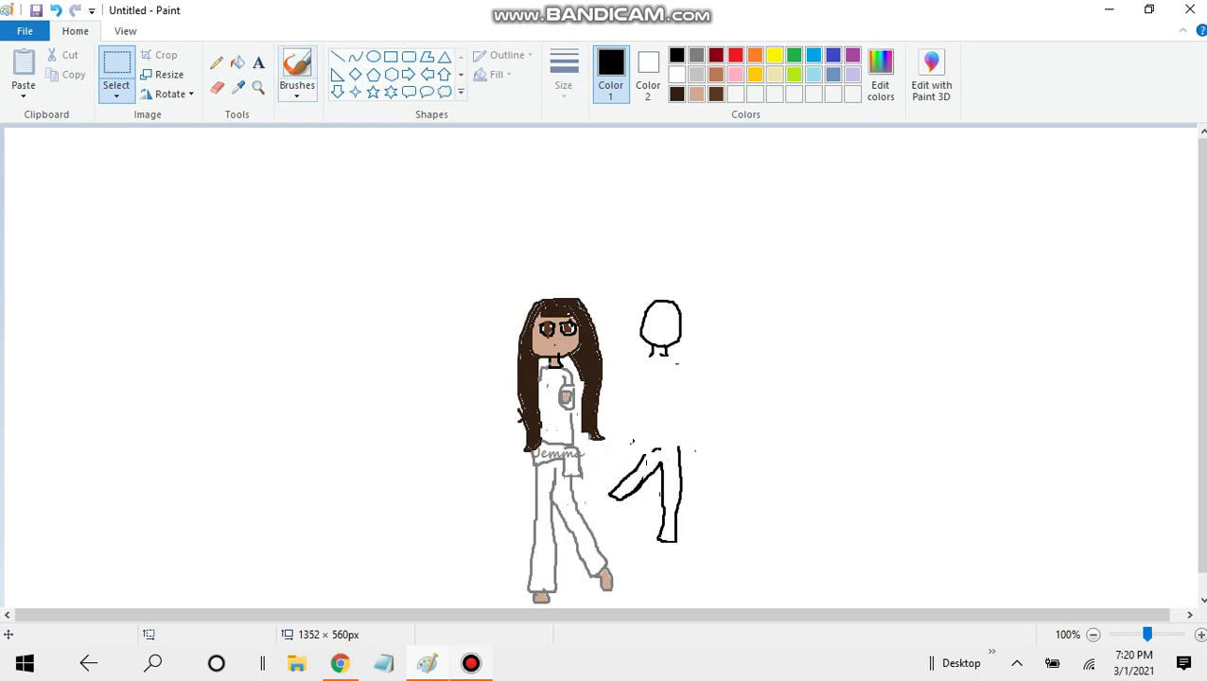
Step: Lengthen and widen the standing leg with new black outlines, and erase the old lines inside it
left_click(296, 68)
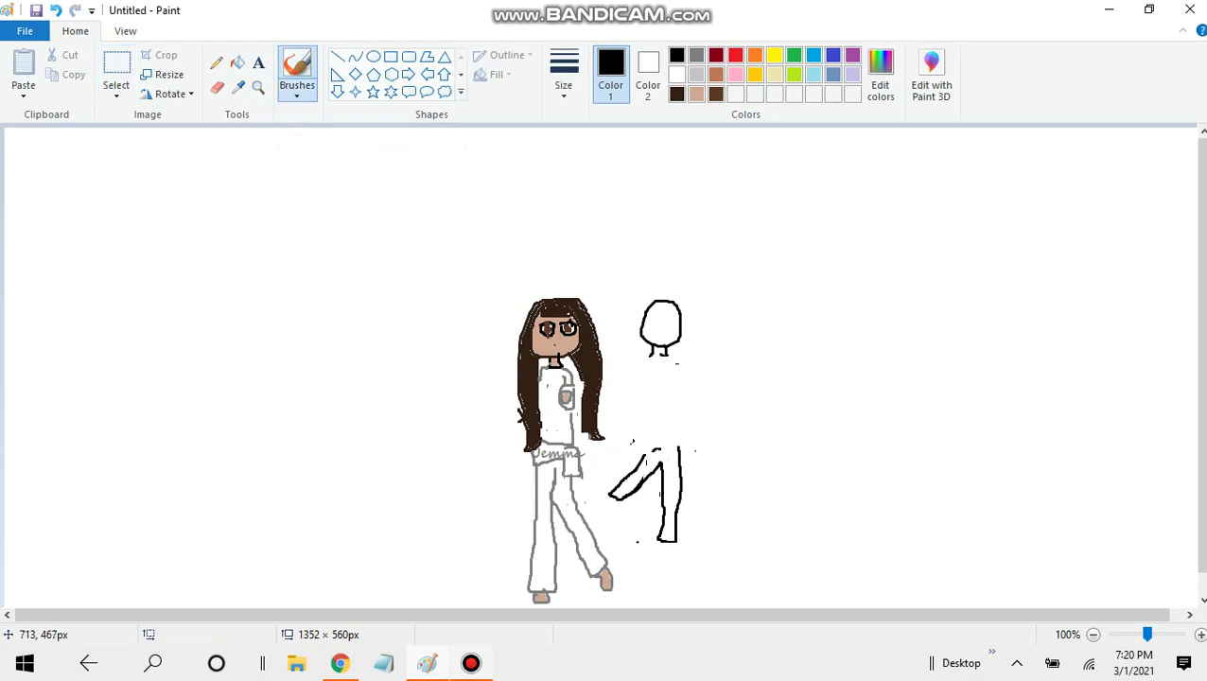
mouse_move(658, 534)
left_mouse_down()
mouse_move(656, 558)
mouse_move(678, 557)
mouse_move(679, 454)
mouse_move(680, 537)
left_mouse_up()
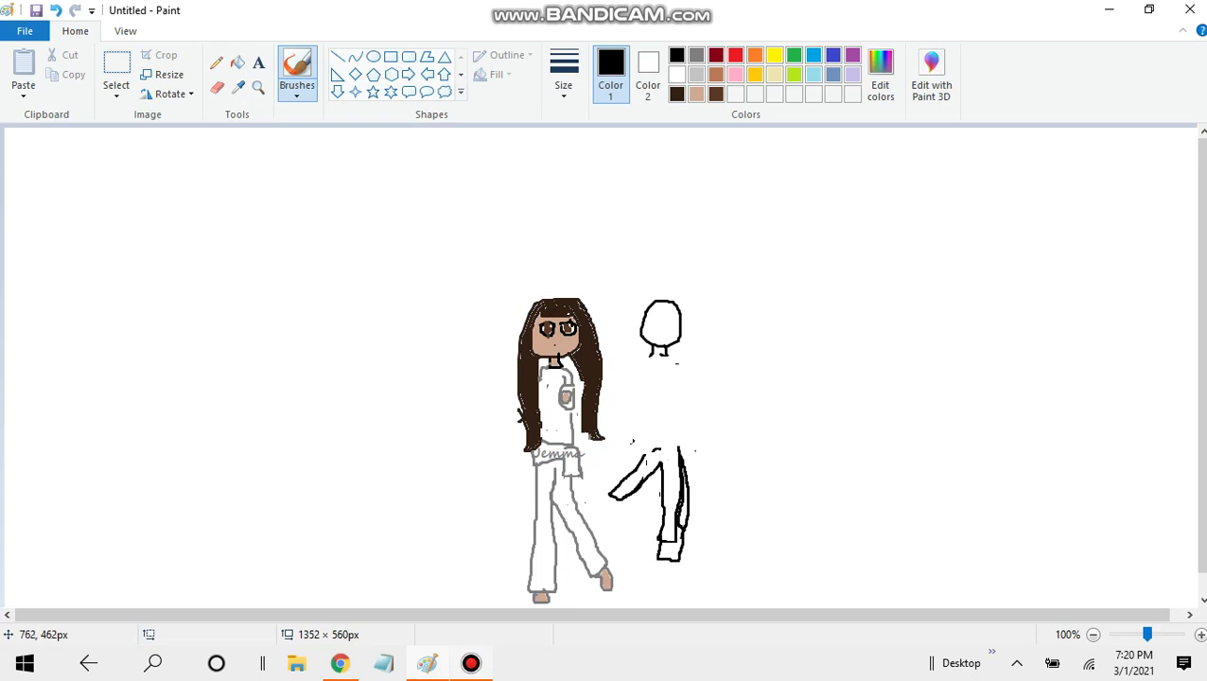
left_click(217, 87)
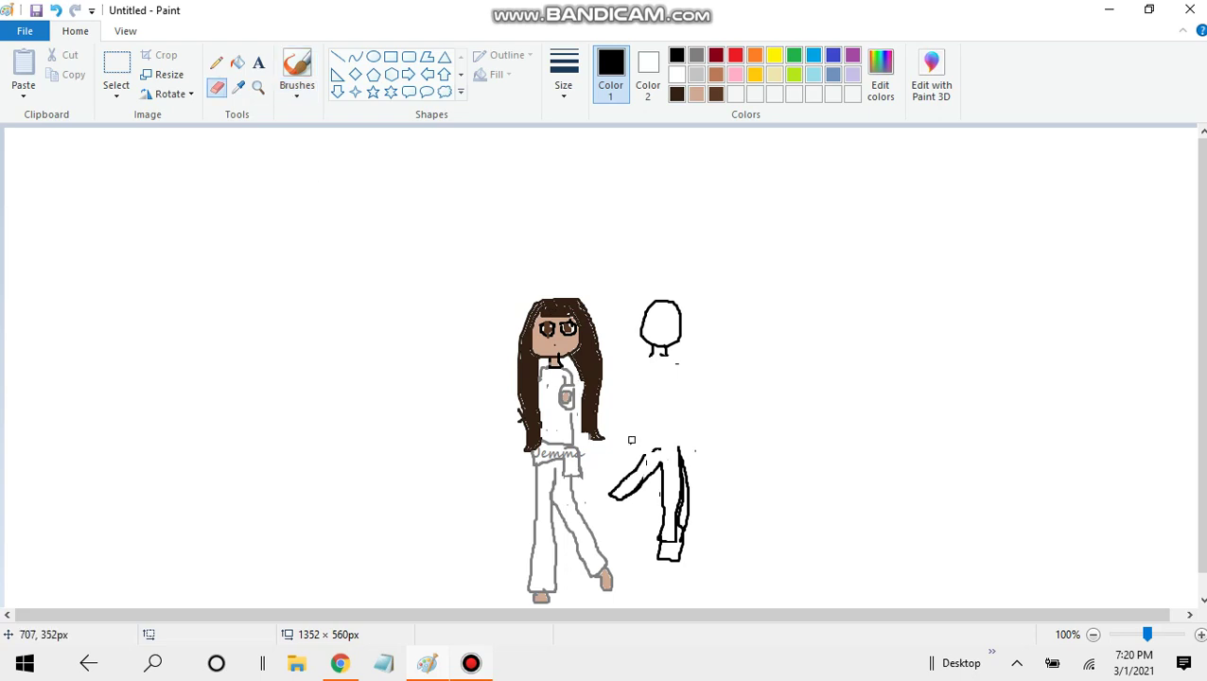
mouse_move(679, 506)
left_mouse_down()
mouse_move(673, 463)
mouse_move(669, 541)
mouse_move(680, 523)
left_mouse_up()
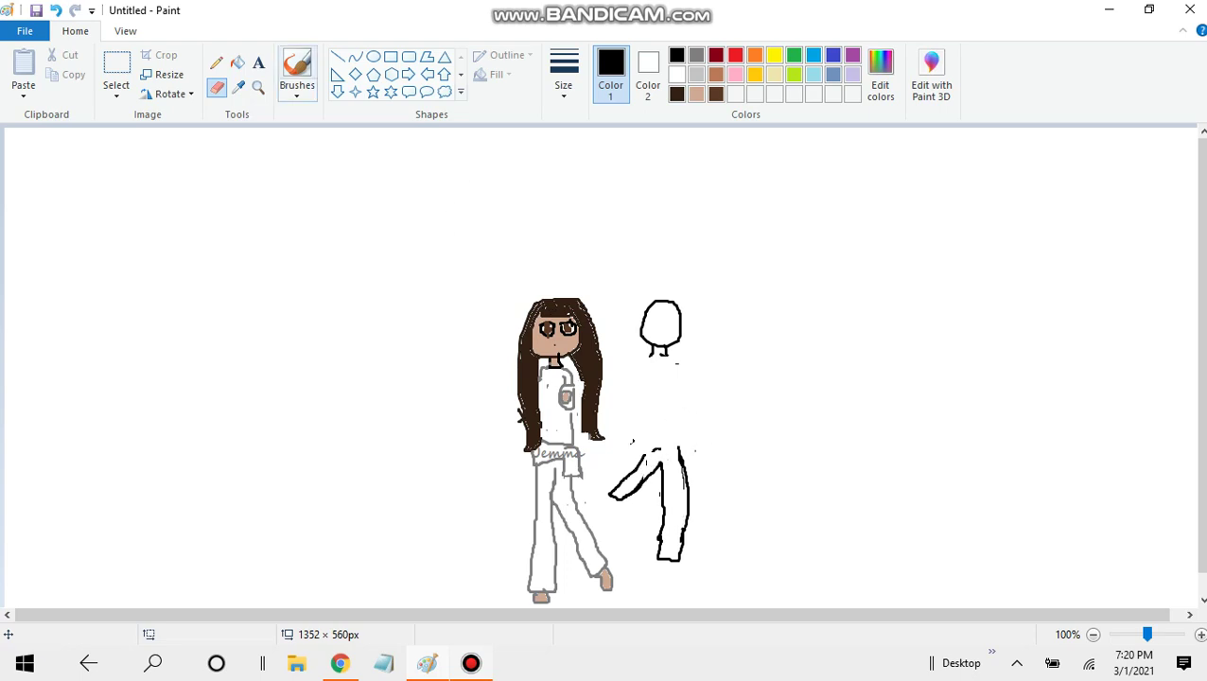
left_click(297, 68)
mouse_move(636, 451)
left_mouse_down()
mouse_move(600, 490)
mouse_move(616, 507)
mouse_move(654, 493)
left_mouse_up()
key("ctrl+z")
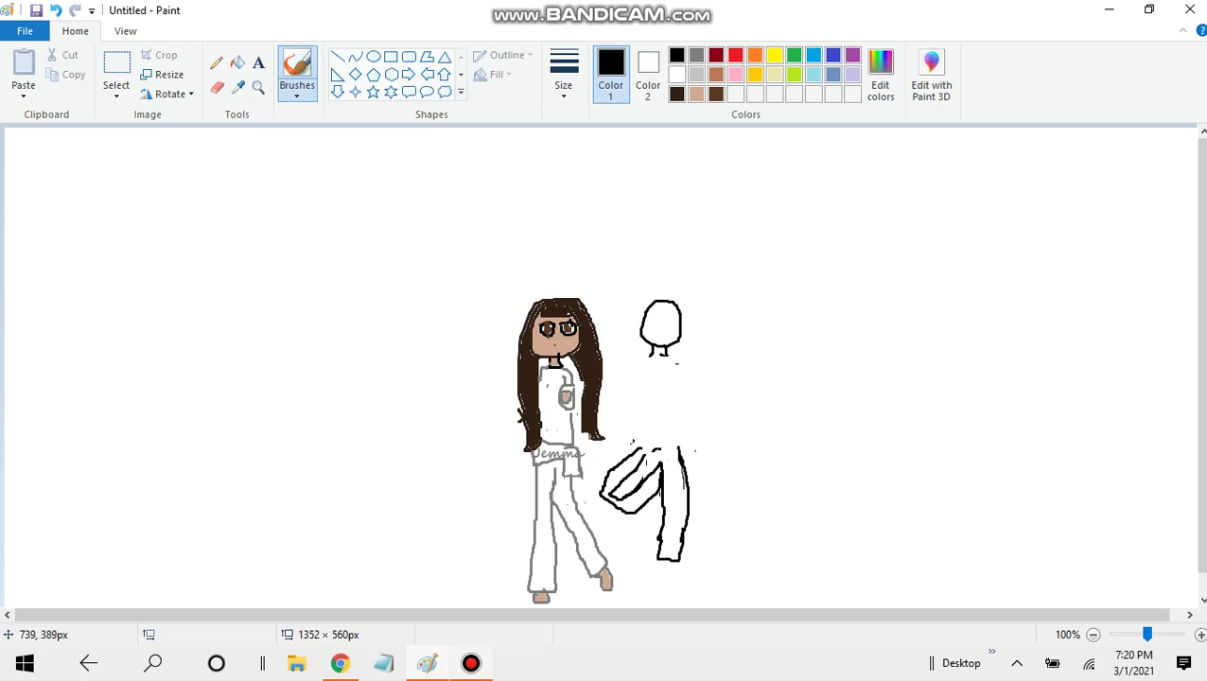
key("ctrl+z")
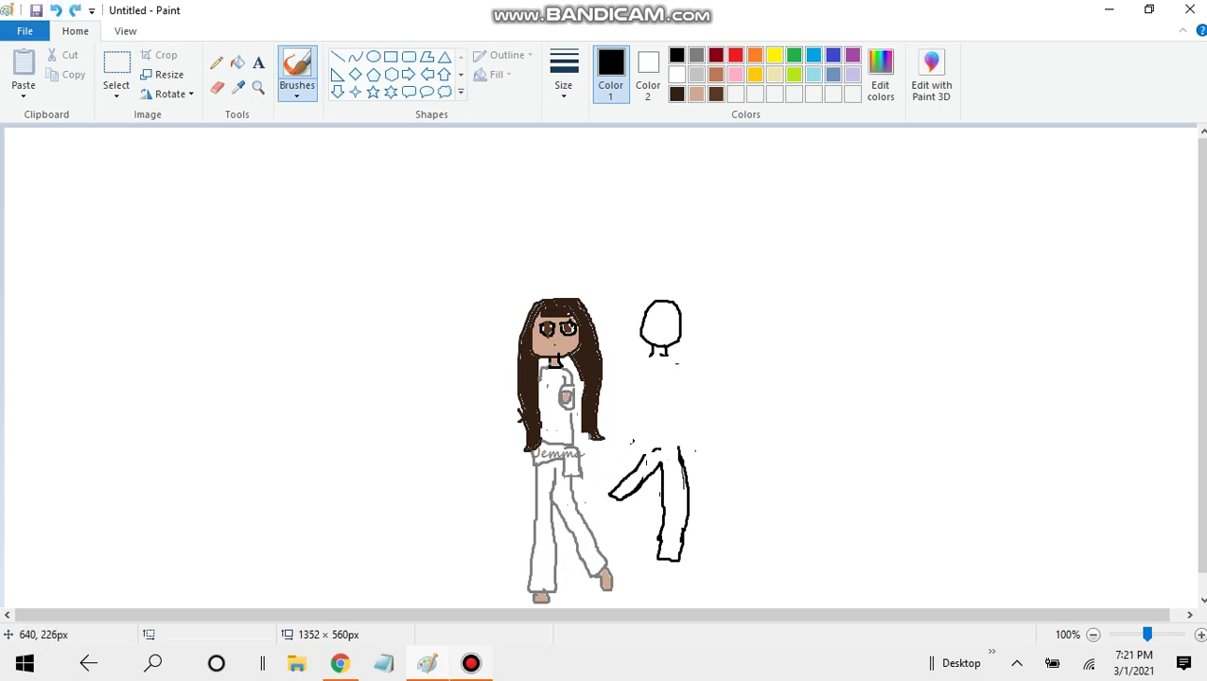
mouse_move(638, 450)
left_mouse_down()
mouse_move(592, 486)
mouse_move(598, 506)
mouse_move(669, 478)
mouse_move(674, 465)
left_mouse_up()
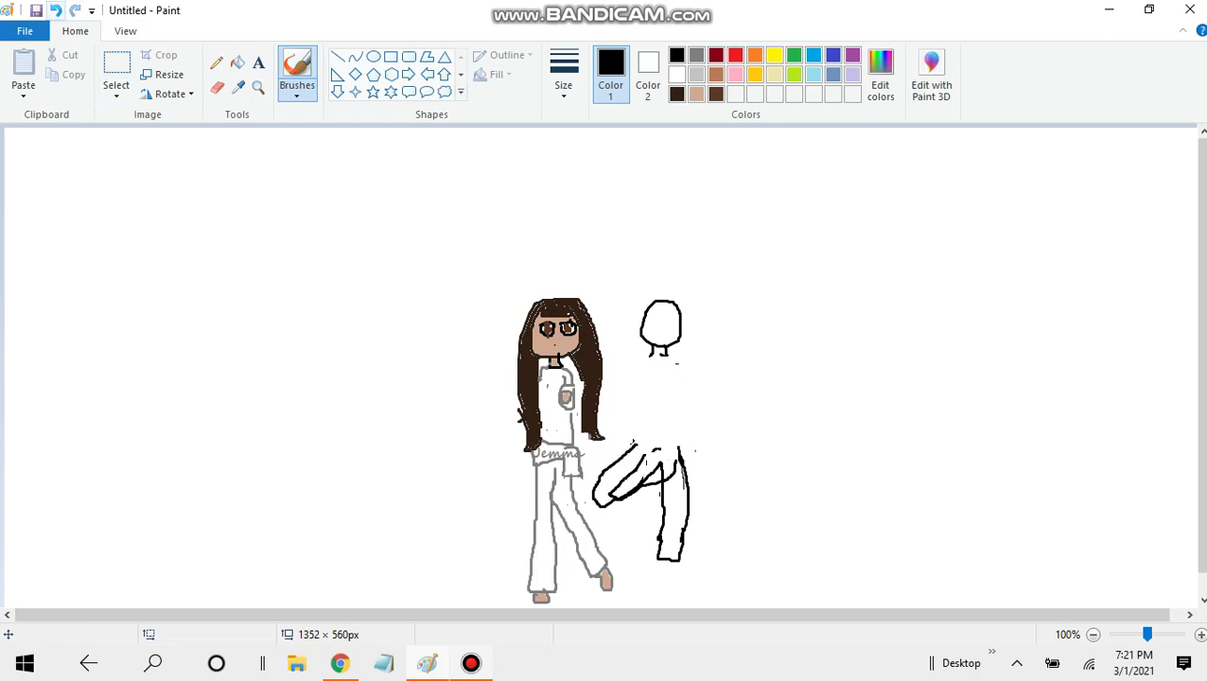
left_click(55, 10)
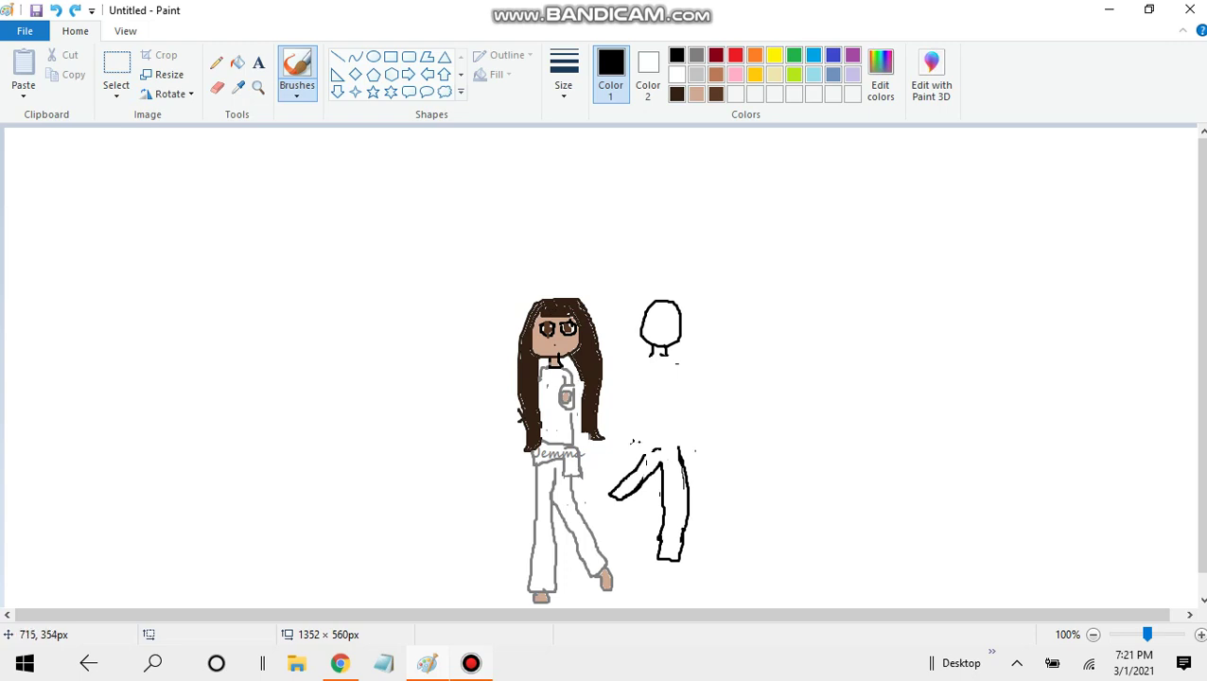
Step: Draw a wider, longer outline around the raised leg and erase its old inner lines
mouse_move(635, 443)
left_mouse_down()
mouse_move(594, 490)
mouse_move(609, 511)
mouse_move(670, 449)
left_mouse_up()
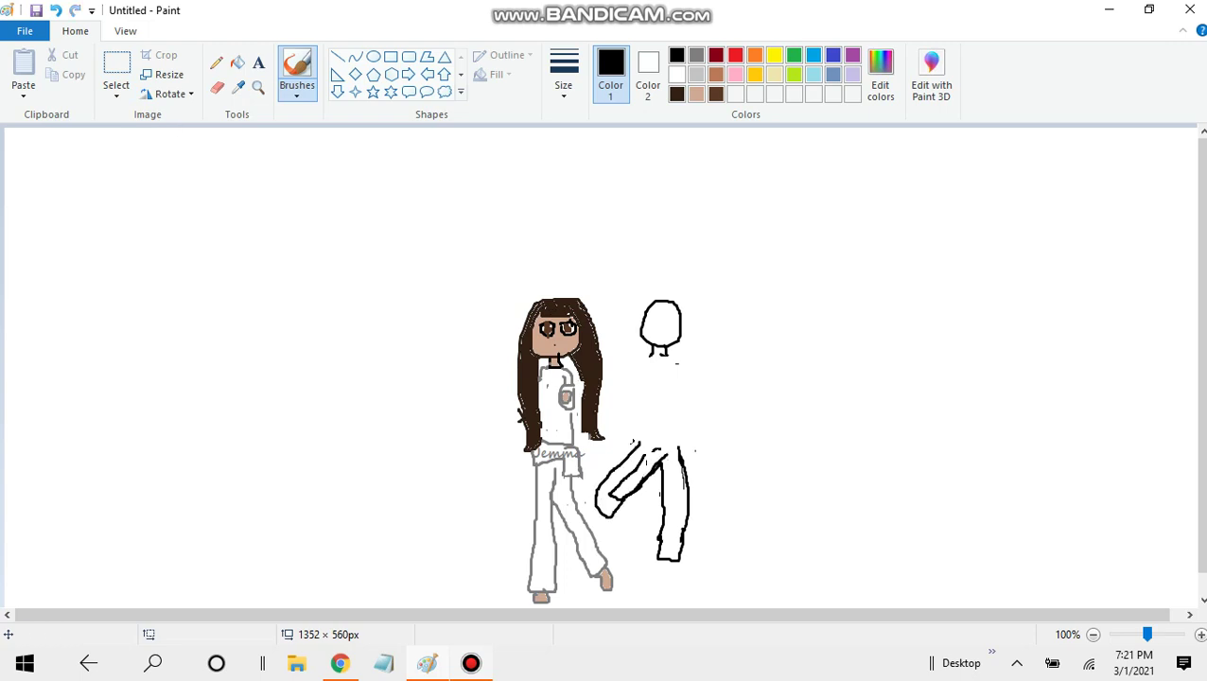
left_click(217, 87)
mouse_move(654, 448)
left_mouse_down()
mouse_move(612, 497)
mouse_move(644, 456)
left_mouse_up()
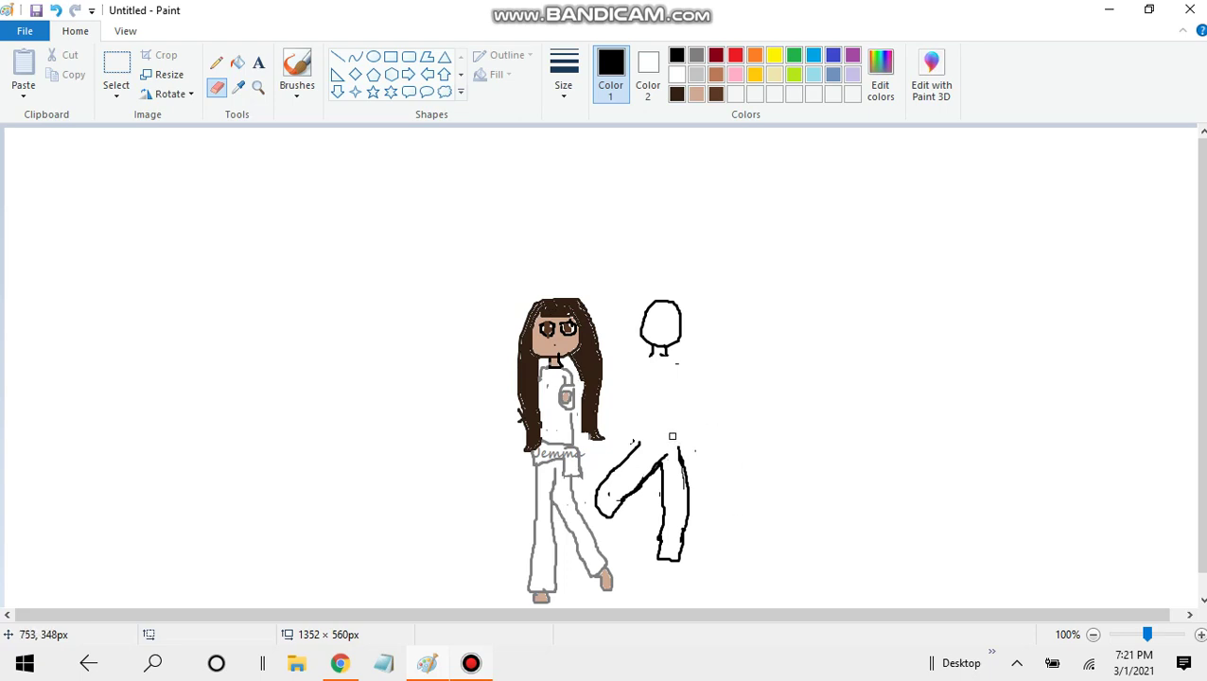
mouse_move(656, 446)
left_mouse_down()
mouse_move(664, 455)
mouse_move(664, 443)
left_mouse_up()
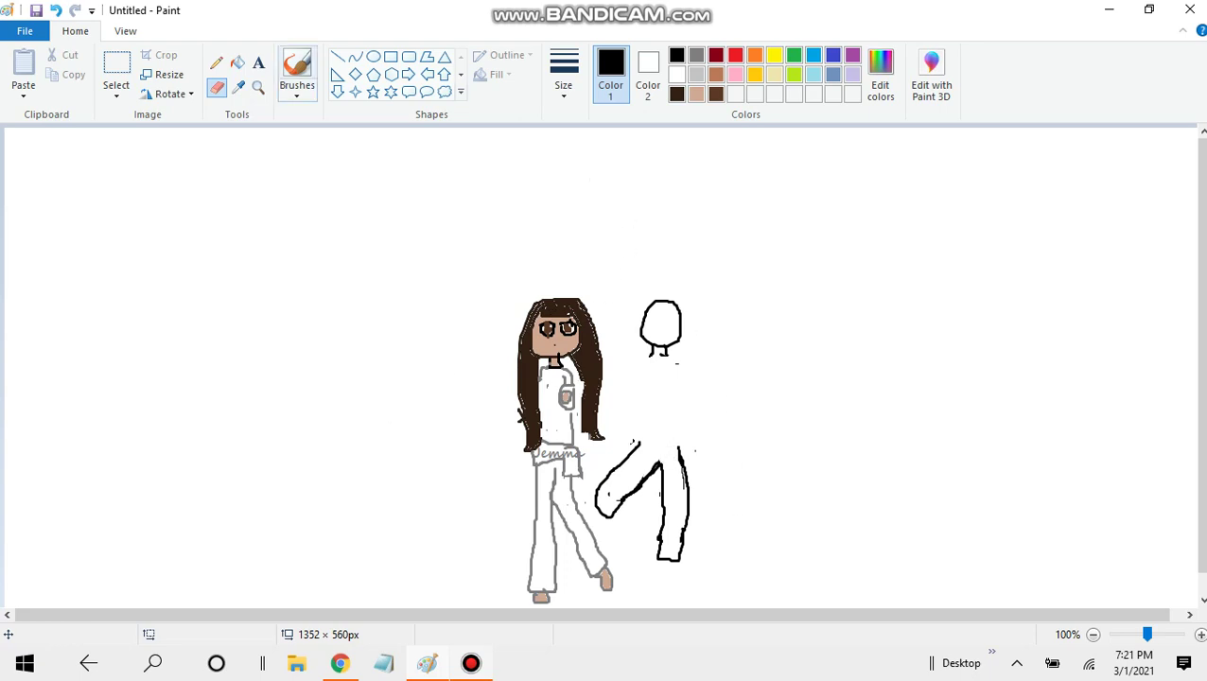
Step: Draw small feet on both legs and a waistband with a short hanging flap across the top of the legs
left_click(296, 68)
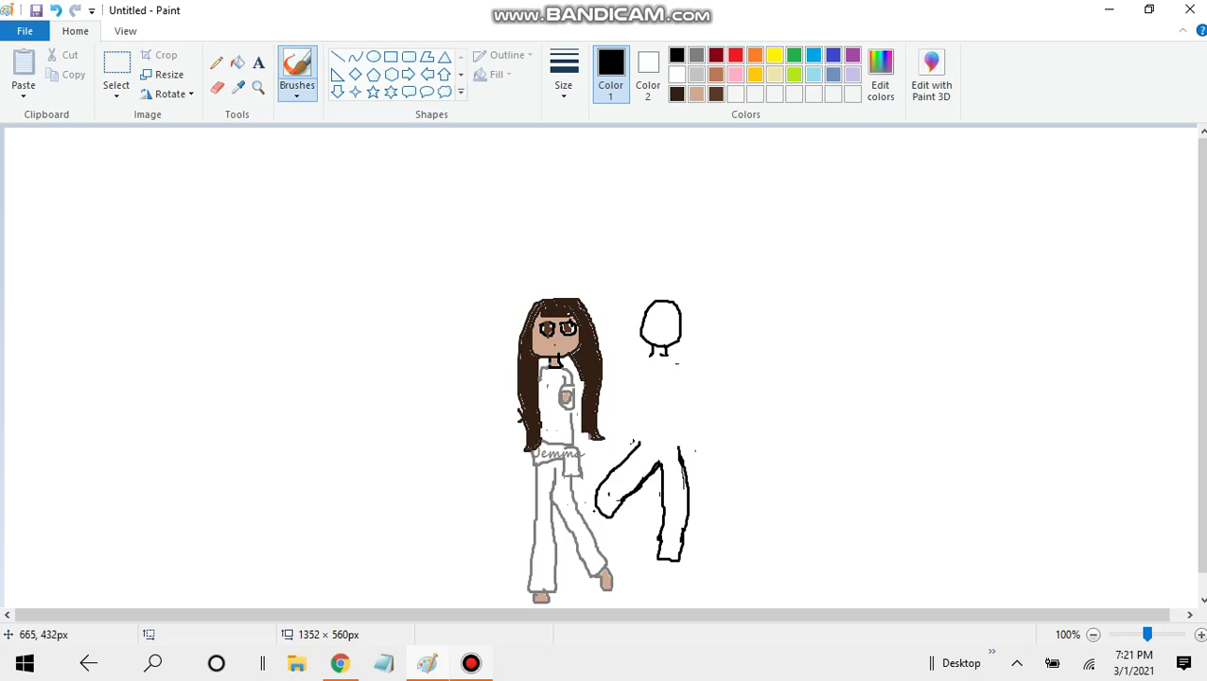
left_click_drag(593, 504, 591, 518)
mouse_move(637, 440)
left_mouse_down()
mouse_move(679, 458)
mouse_move(666, 431)
mouse_move(680, 431)
left_mouse_up()
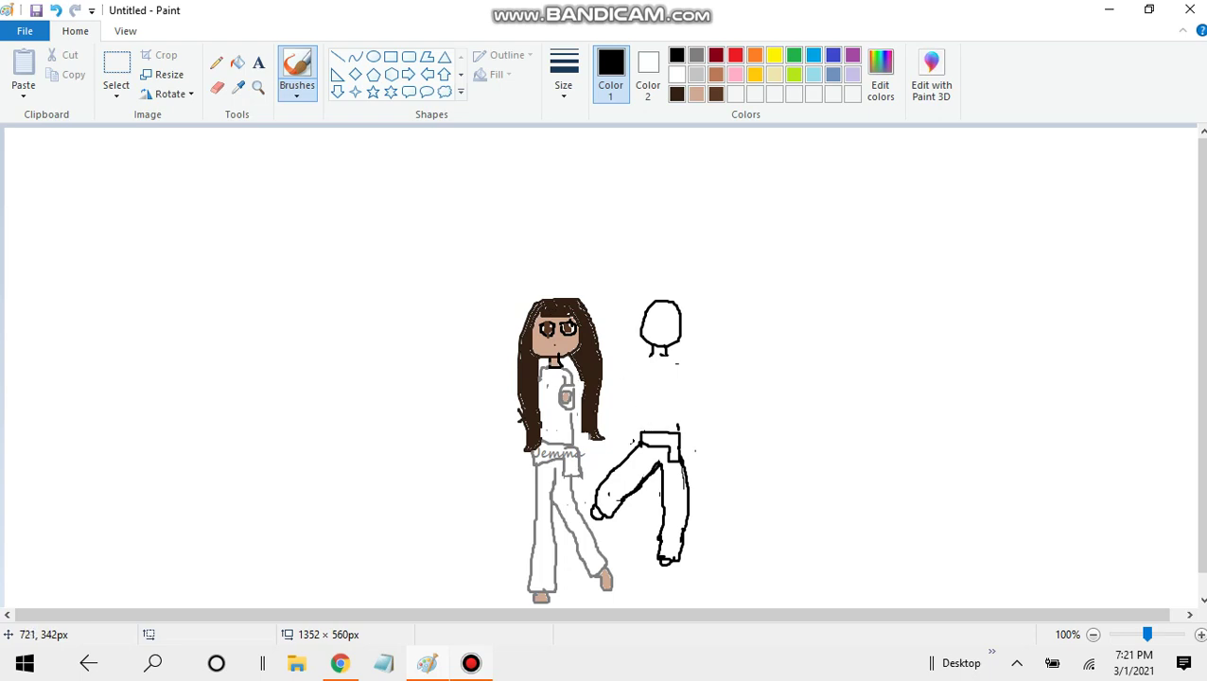
left_click_drag(646, 437, 673, 435)
Step: Draw the left side of the torso and a small bent arm at the left shoulder
left_click_drag(644, 422, 646, 400)
left_click_drag(657, 374, 635, 405)
left_click_drag(644, 362, 630, 401)
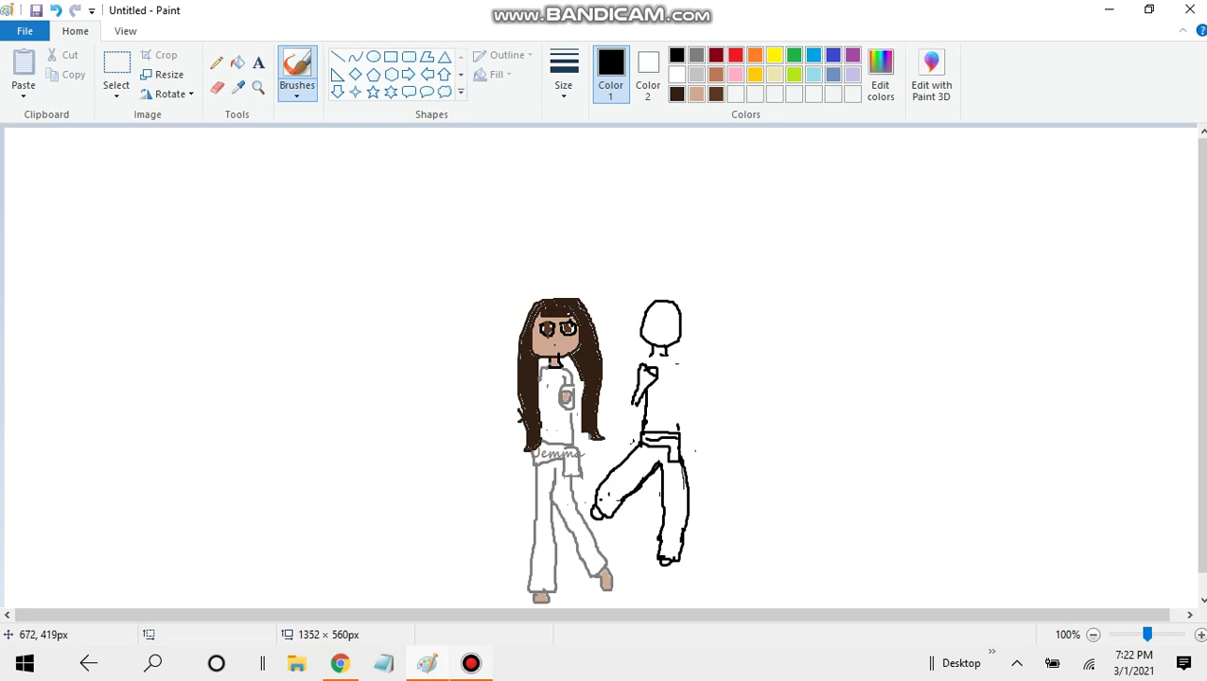
Step: Reshape the raised leg's foot into a rounder form, and draw the shoulders, the torso's right side and a right arm slanting downward
mouse_move(598, 505)
left_mouse_down()
mouse_move(591, 498)
mouse_move(596, 518)
mouse_move(611, 510)
left_mouse_up()
left_click(217, 87)
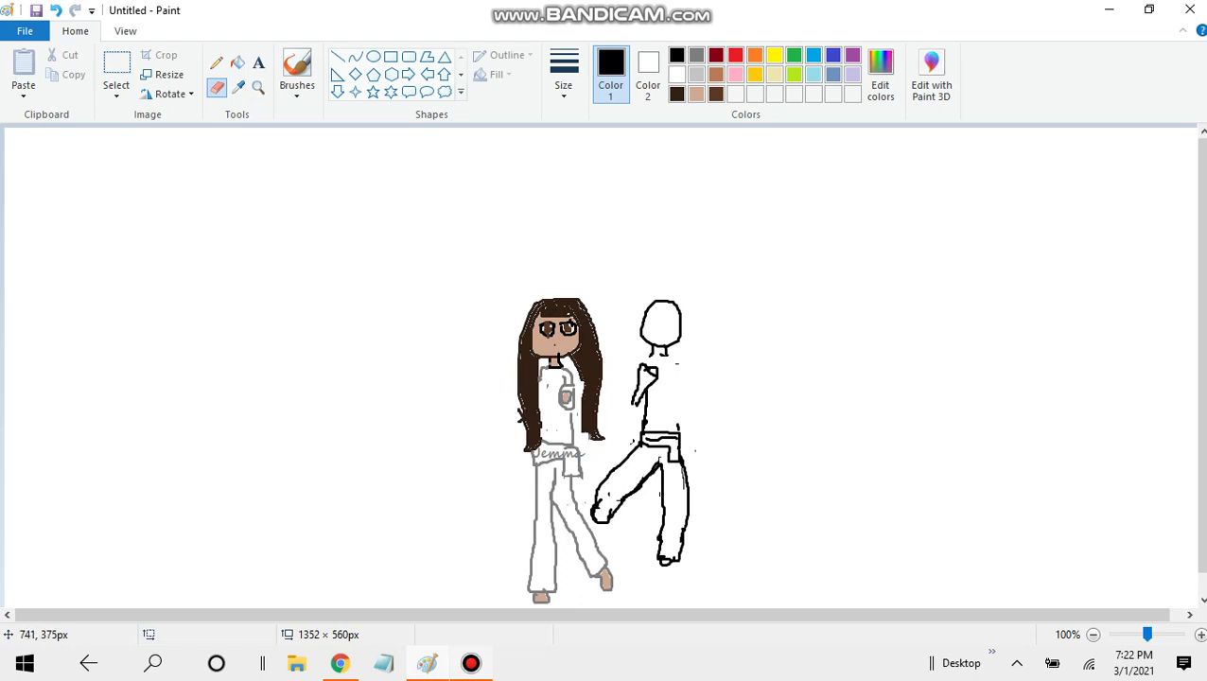
left_click(296, 68)
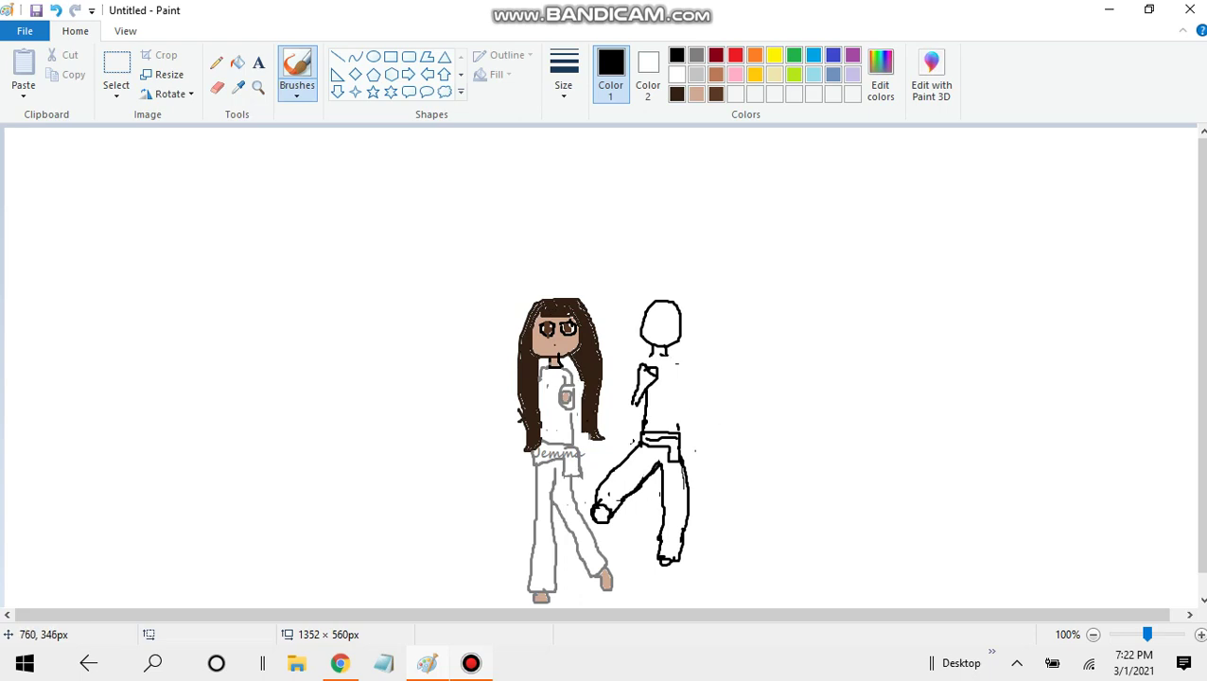
mouse_move(678, 416)
left_mouse_down()
mouse_move(678, 384)
mouse_move(696, 425)
mouse_move(711, 423)
mouse_move(688, 375)
left_mouse_up()
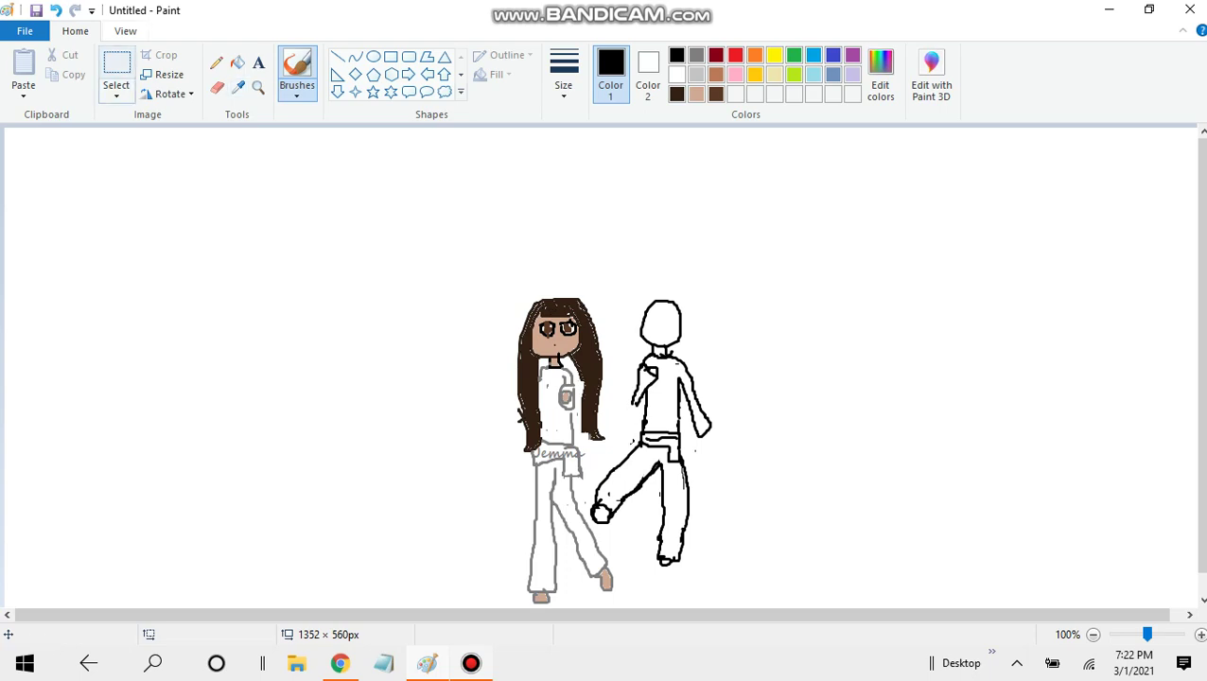
left_click(116, 66)
left_click_drag(617, 437, 634, 535)
key("Escape")
left_click(643, 505)
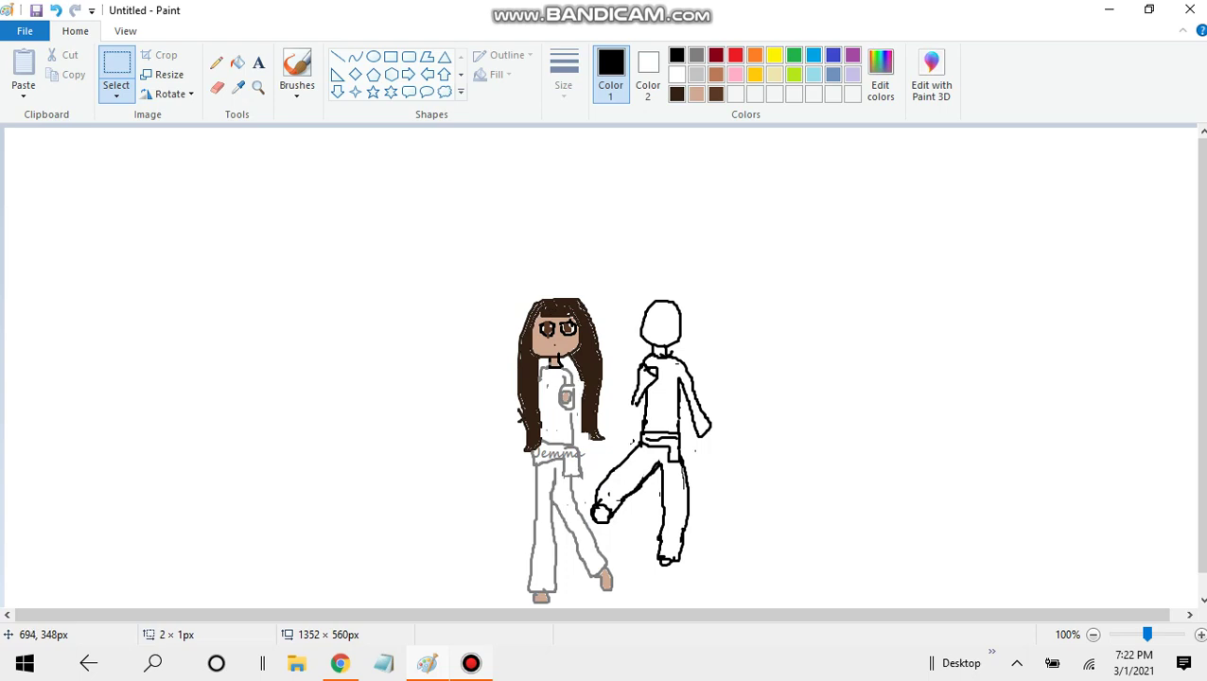
left_click_drag(658, 437, 621, 515)
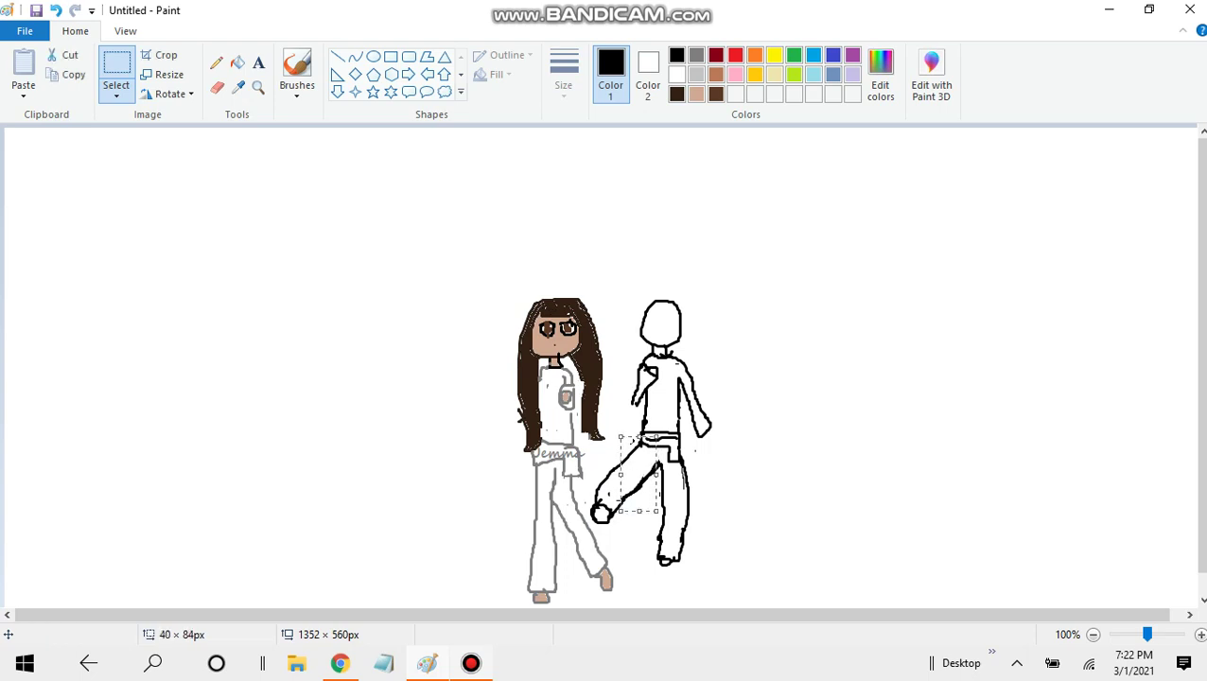
left_click(634, 544)
Step: Select the raised leg, rotate it left 90° and move it below the waistband so it points down to the right
left_click_drag(660, 443, 636, 519)
left_click_drag(636, 469, 659, 443)
left_click(677, 509)
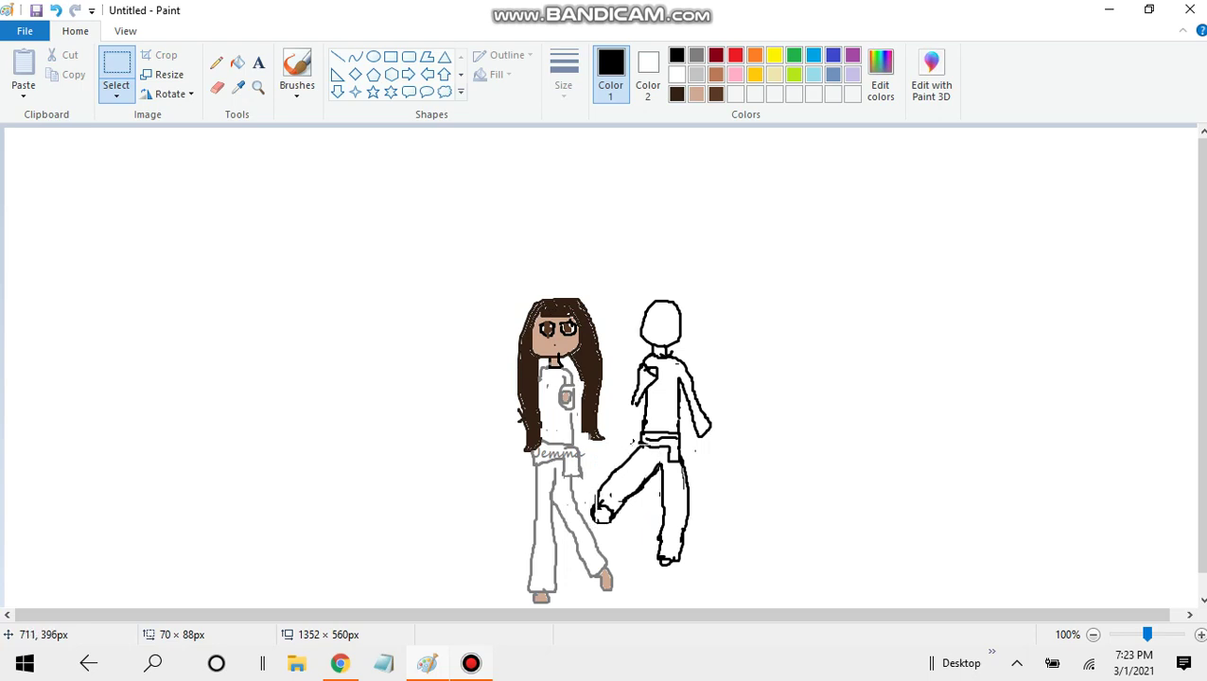
key("ctrl+z")
left_click(171, 93)
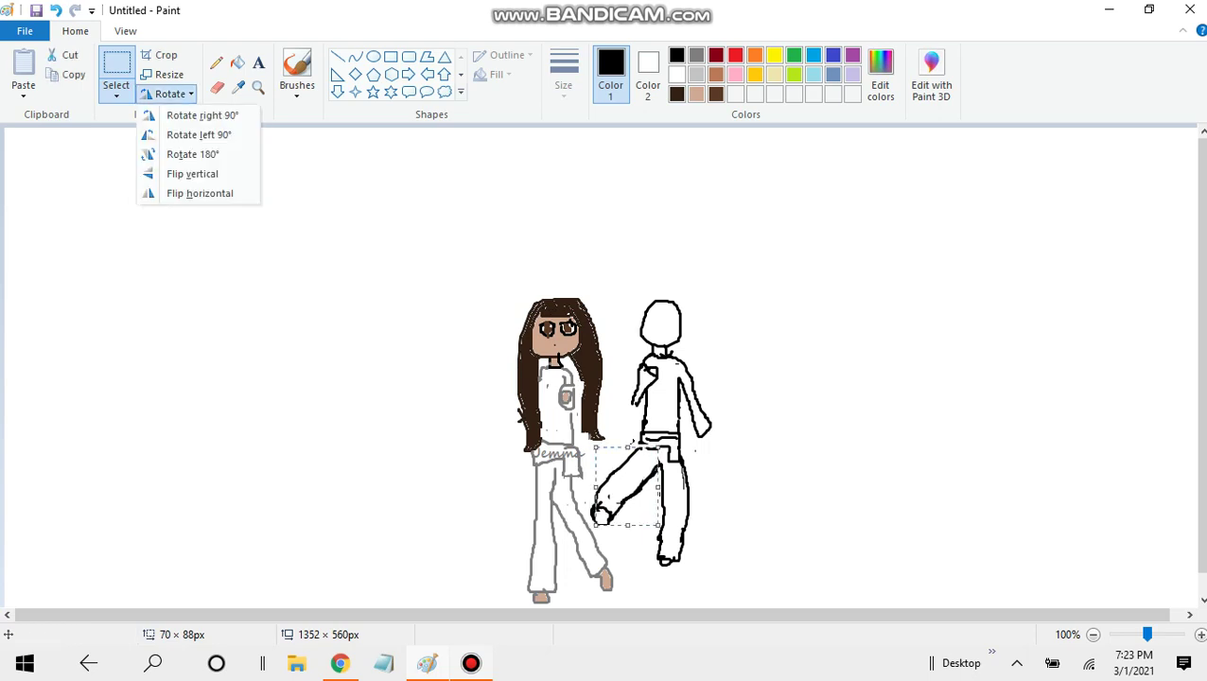
left_click(189, 136)
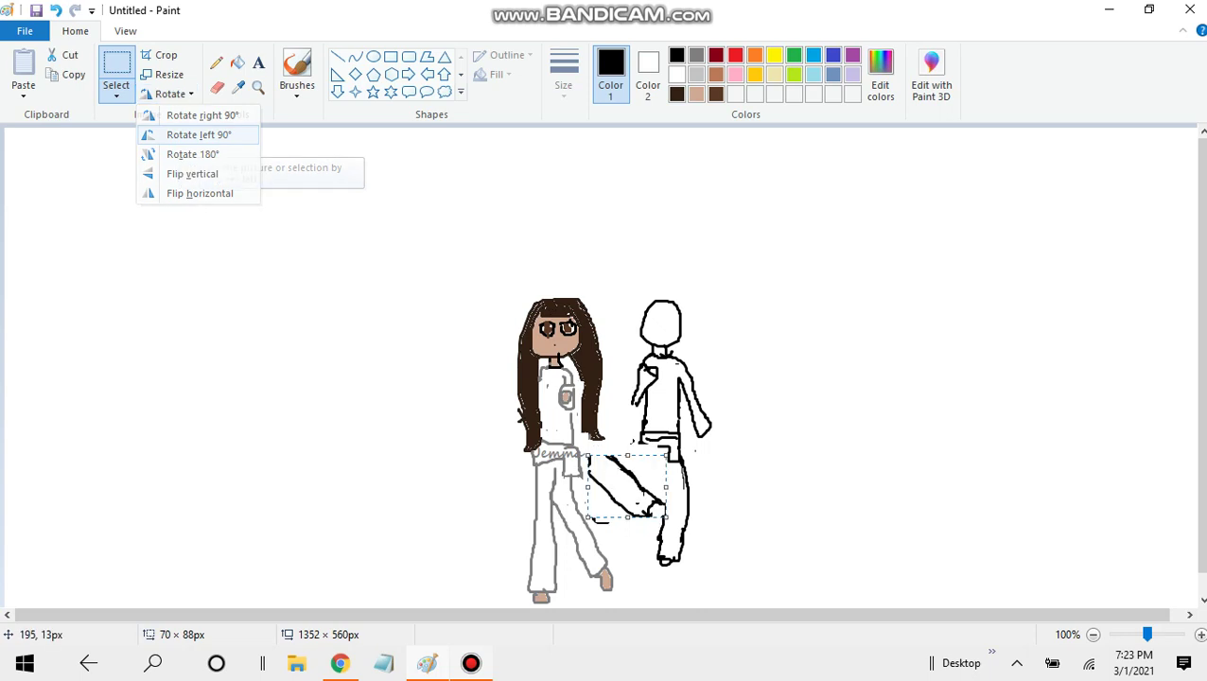
left_click(672, 517)
left_click_drag(672, 514, 716, 507)
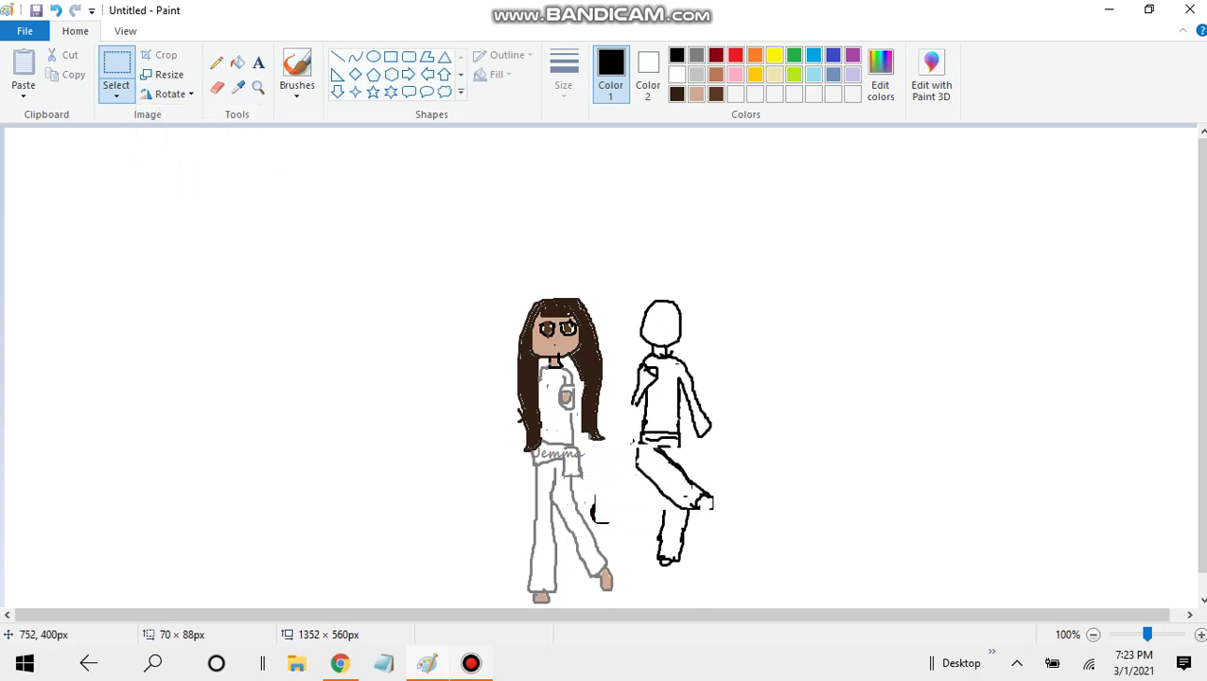
left_click(594, 525)
Step: Erase the leftover foot lines at the raised leg's former position
left_click(217, 87)
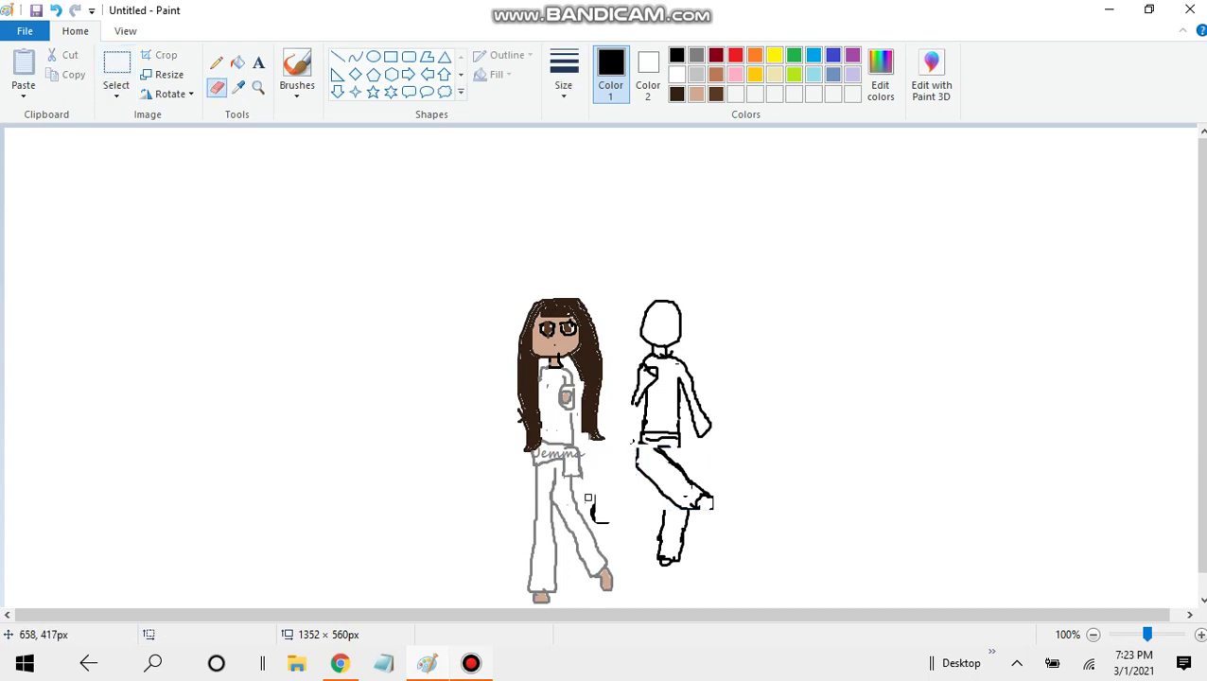
mouse_move(587, 497)
left_mouse_down()
mouse_move(603, 526)
mouse_move(632, 516)
left_mouse_up()
Step: Redraw the missing outlines of the standing leg and hips, and add a small hand to the end of the right arm
left_click(296, 67)
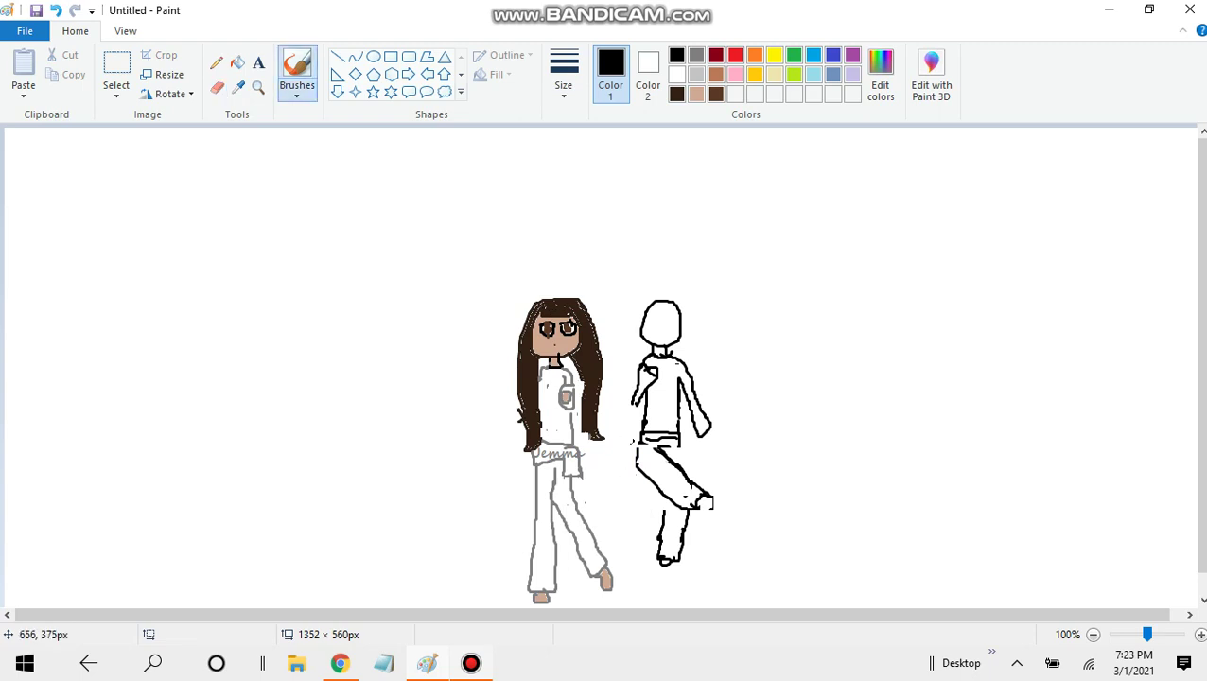
mouse_move(663, 511)
left_mouse_down()
mouse_move(684, 457)
mouse_move(677, 437)
mouse_move(638, 440)
left_mouse_up()
left_click_drag(712, 428, 703, 440)
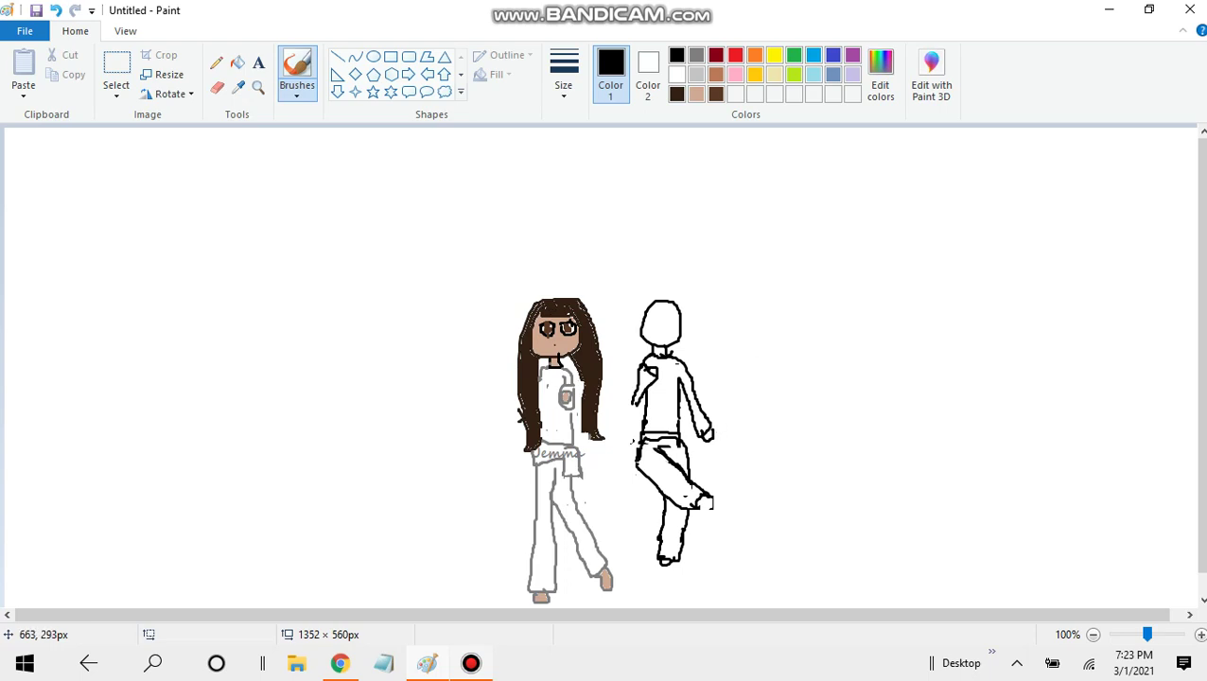
Step: Fill the second figure's head and right hand with the tan skin colour, undoing the stray fills on the outlines and background
left_click(696, 93)
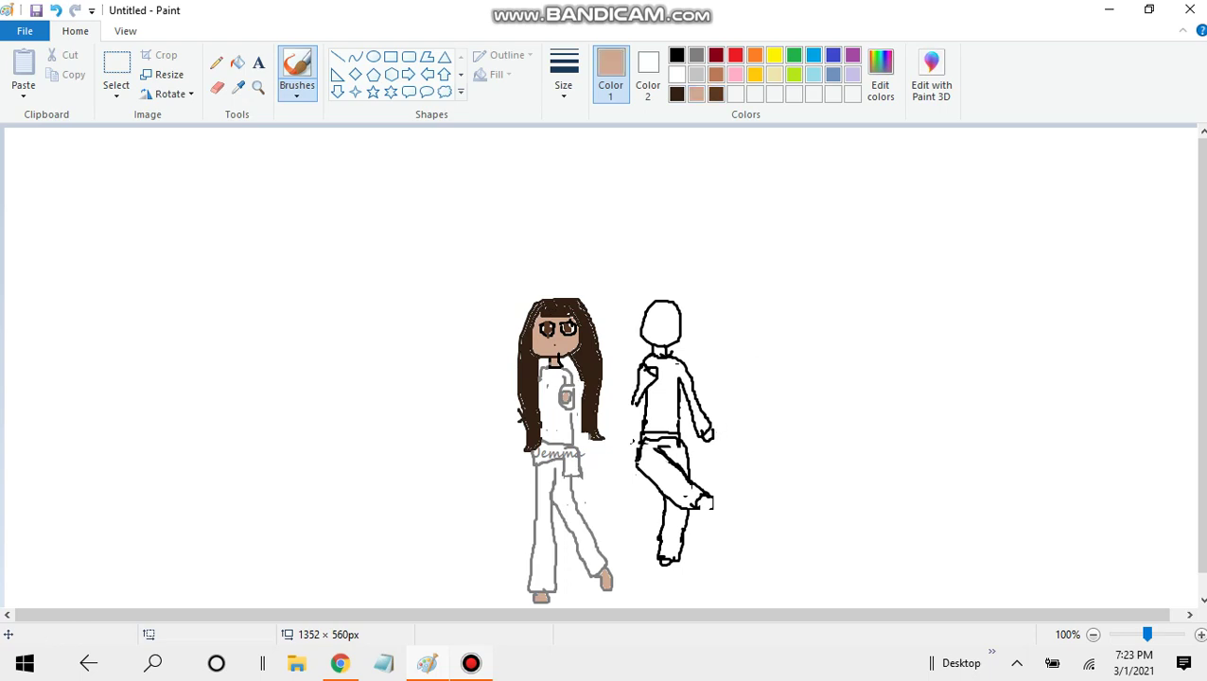
left_click(237, 62)
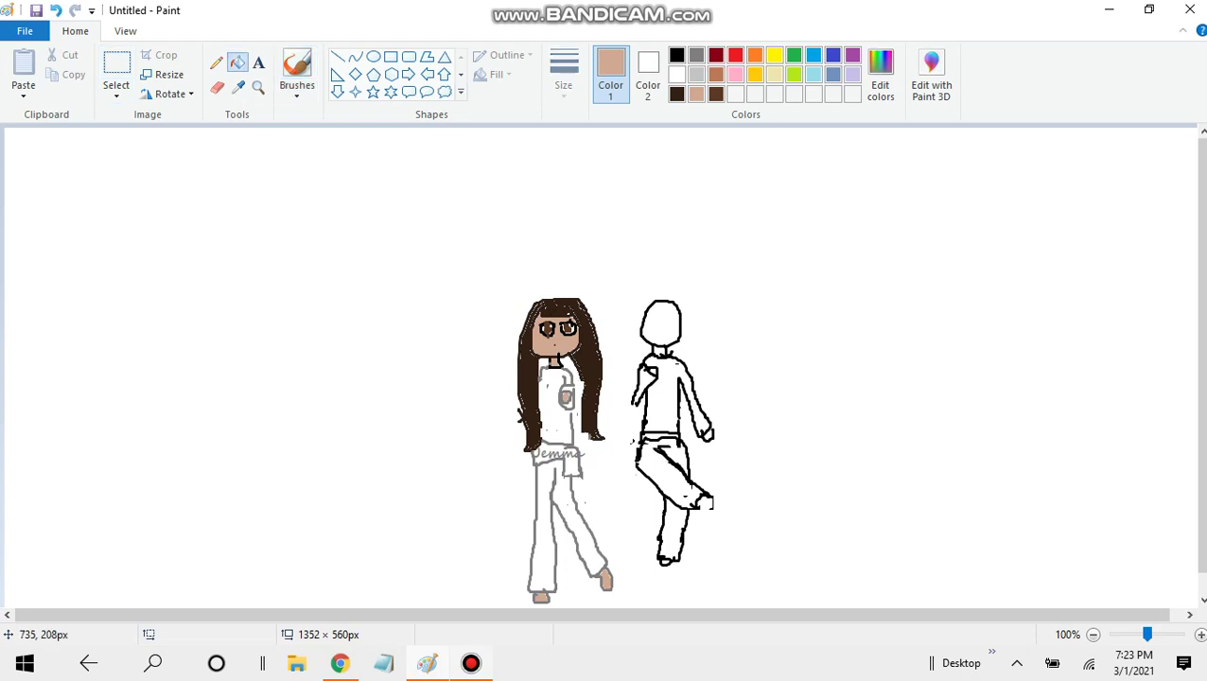
left_click(660, 321)
left_click(696, 378)
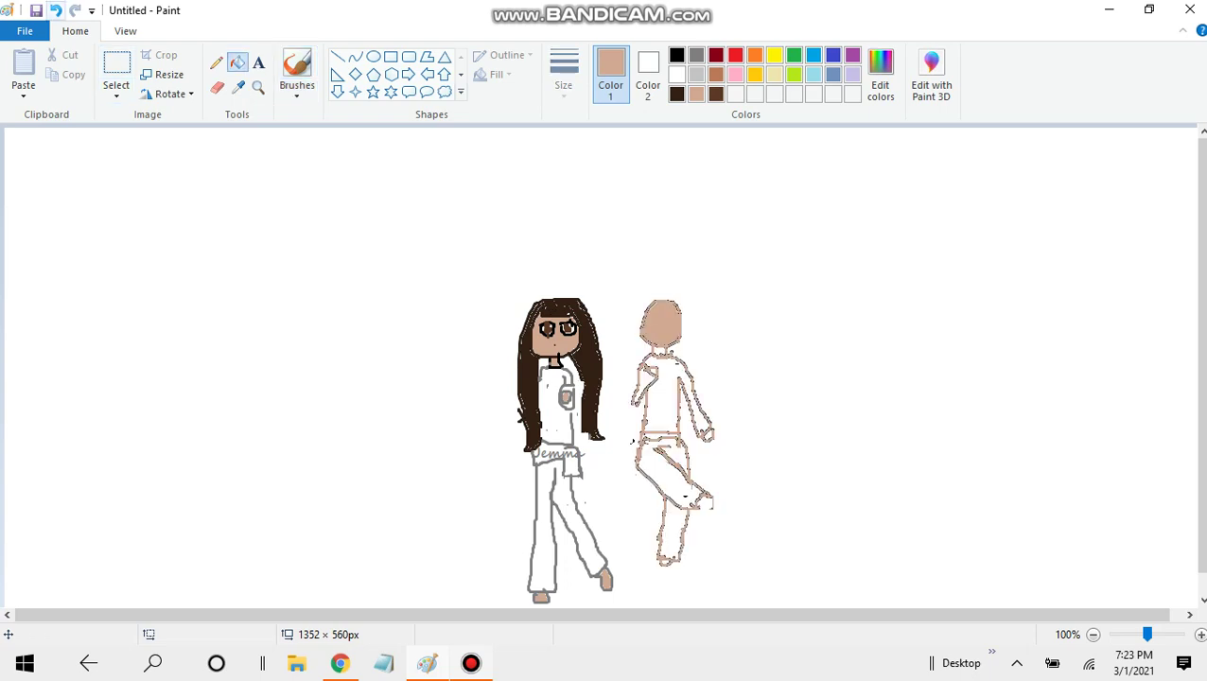
left_click(56, 11)
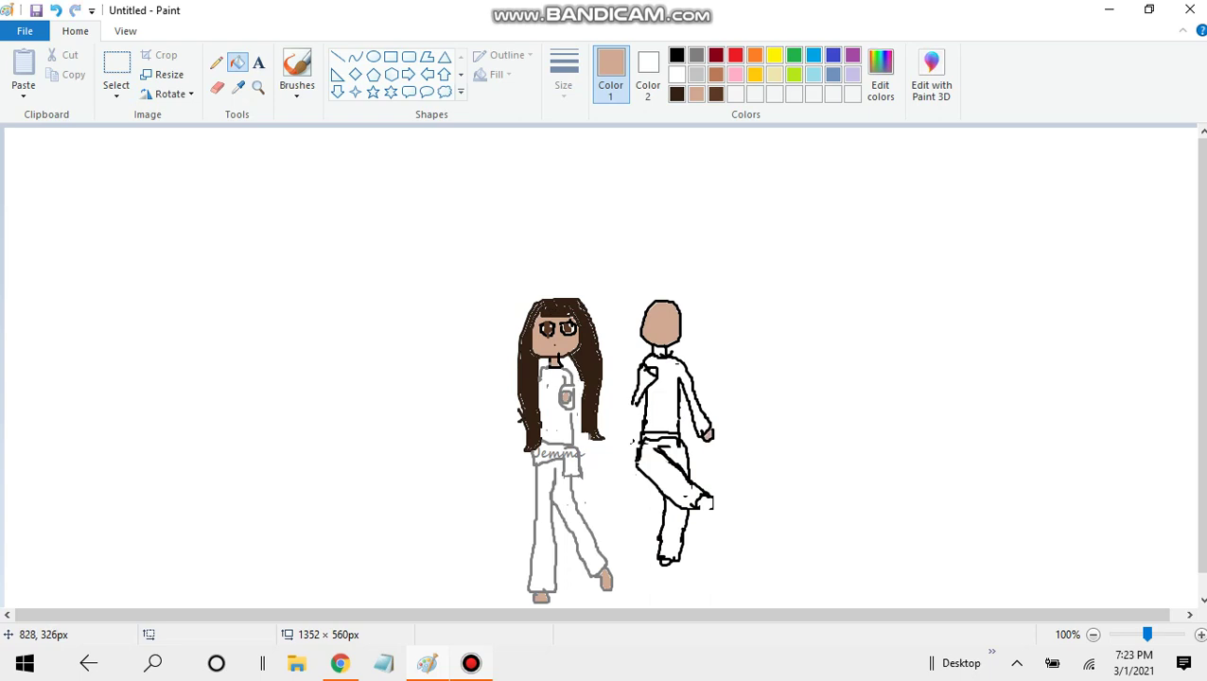
left_click(779, 496)
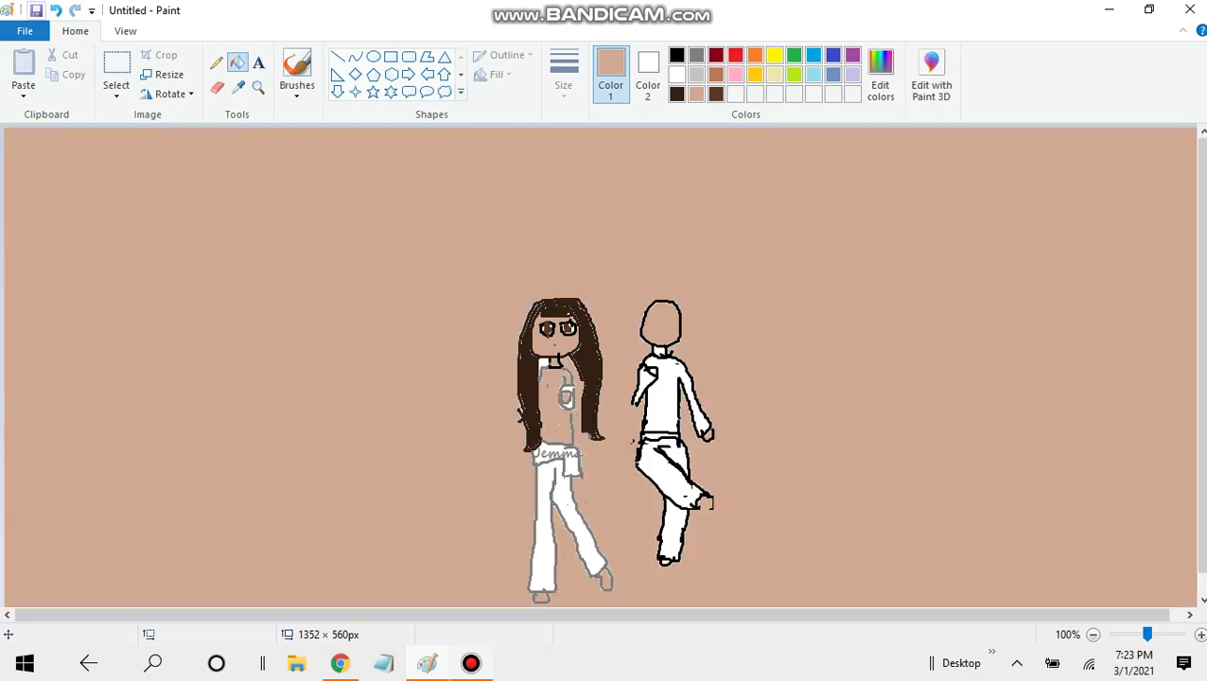
left_click(56, 10)
Step: Close the gaps in the raised foot's outline with black brush strokes
left_click(676, 55)
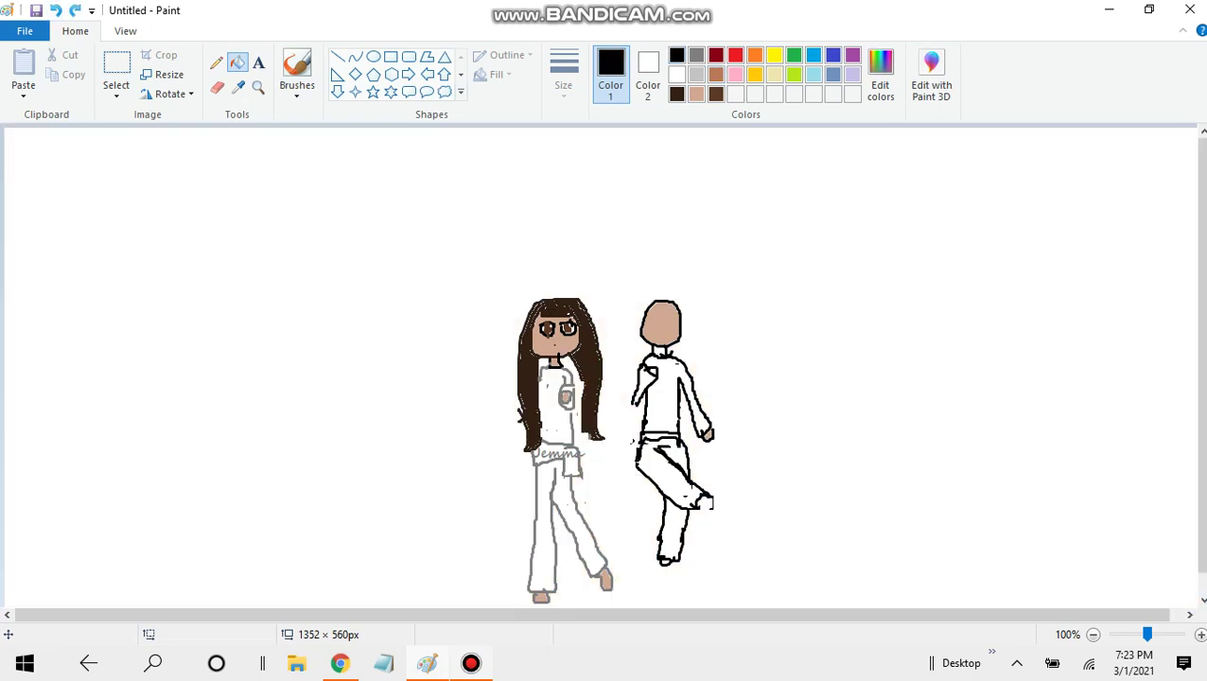
left_click(296, 76)
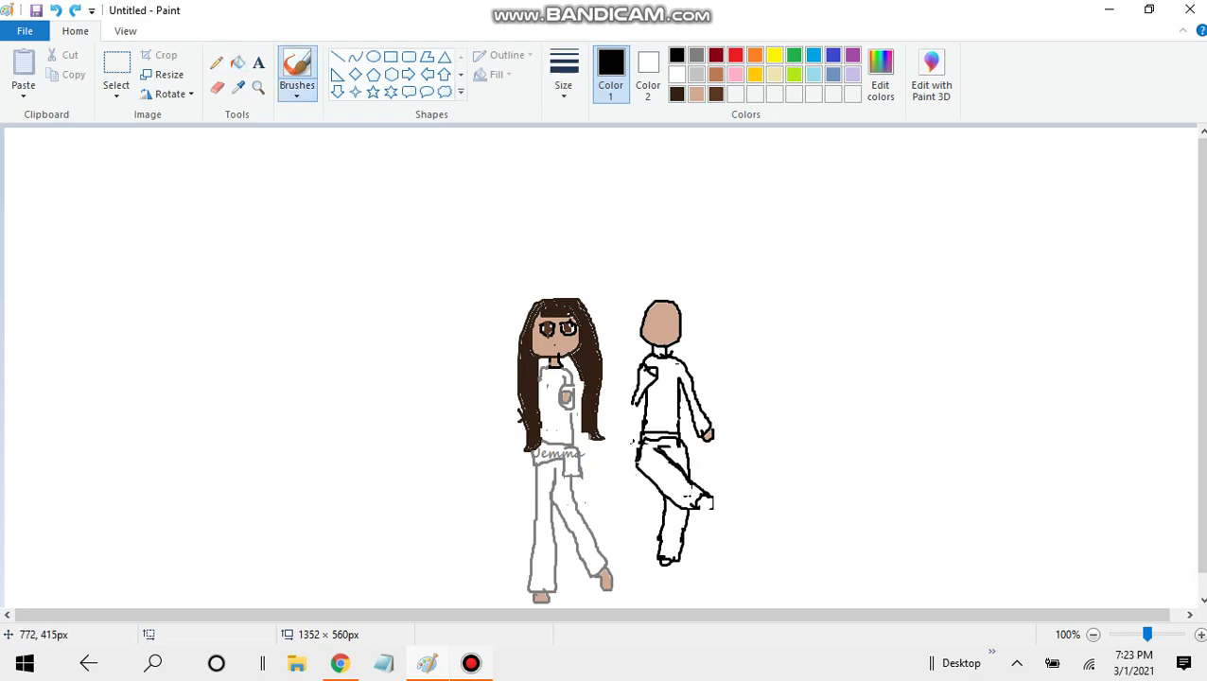
left_click_drag(705, 499, 705, 501)
Step: Fill the second figure's neck, remaining hand and both feet with the tan skin colour, undoing the stray outline fill
left_click(696, 94)
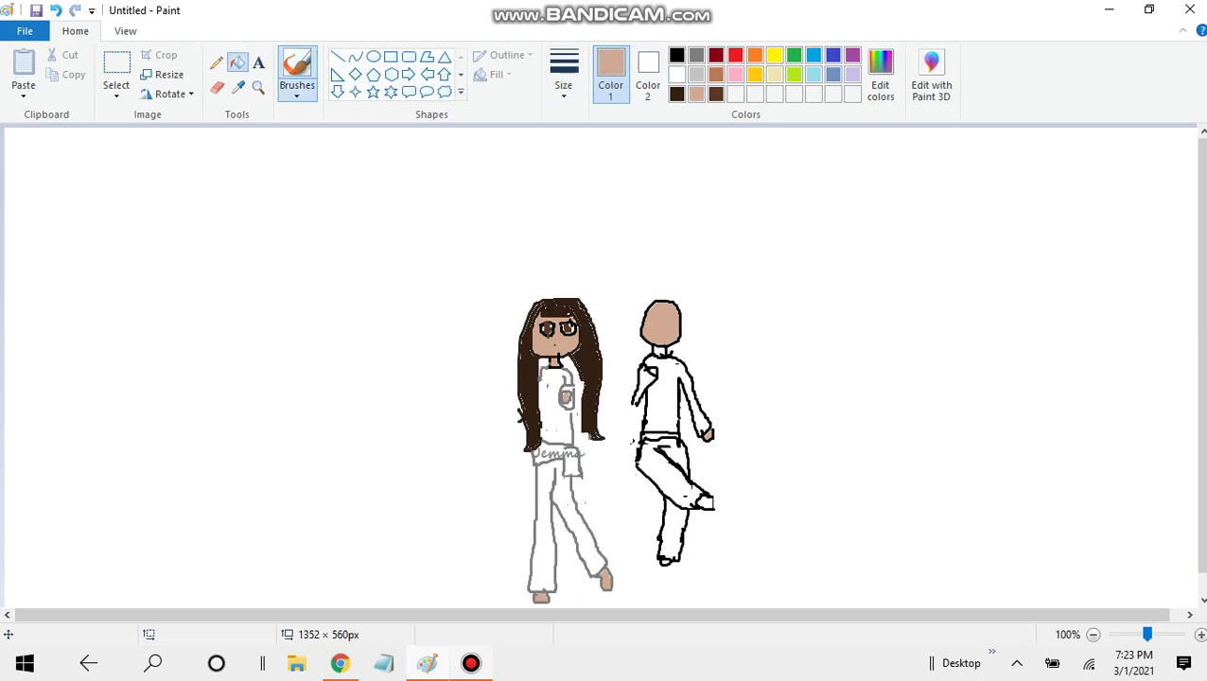
left_click(237, 62)
left_click(658, 352)
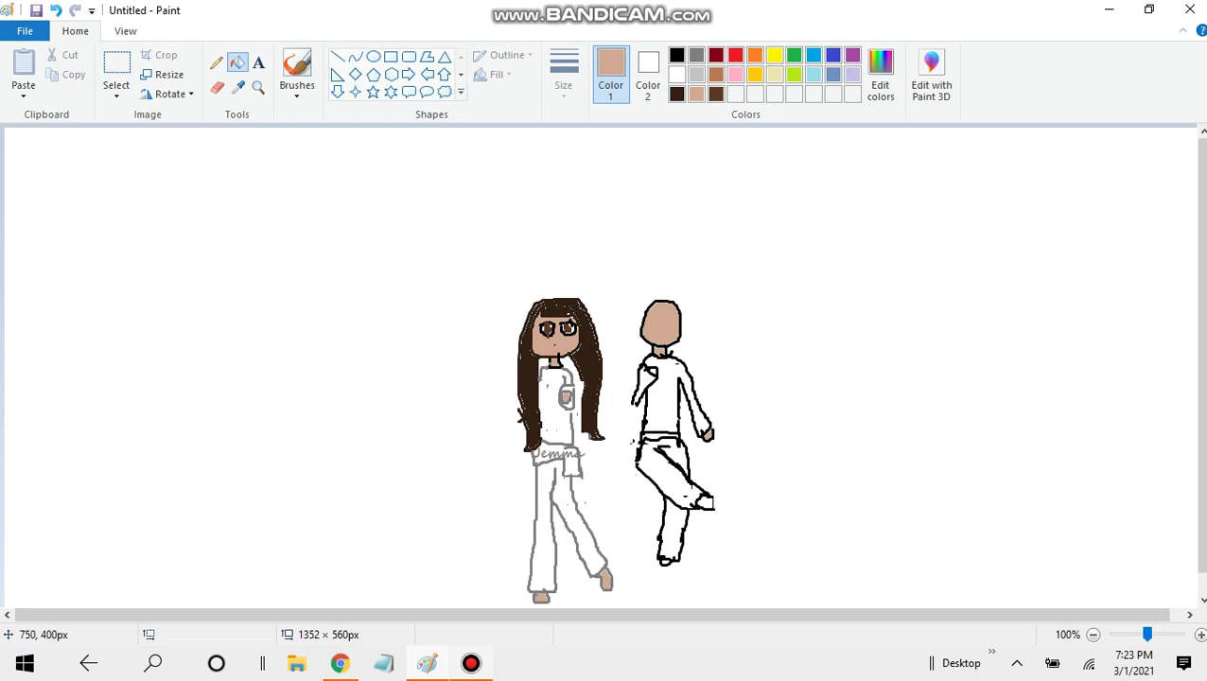
left_click(664, 564)
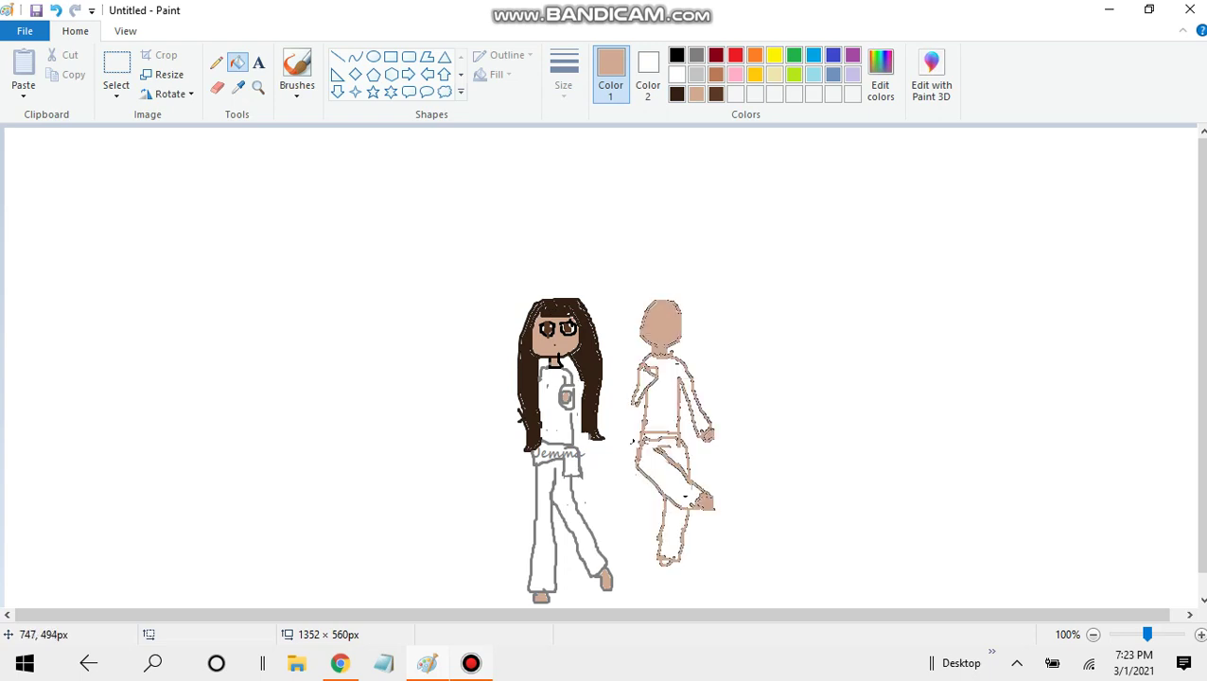
left_click(55, 11)
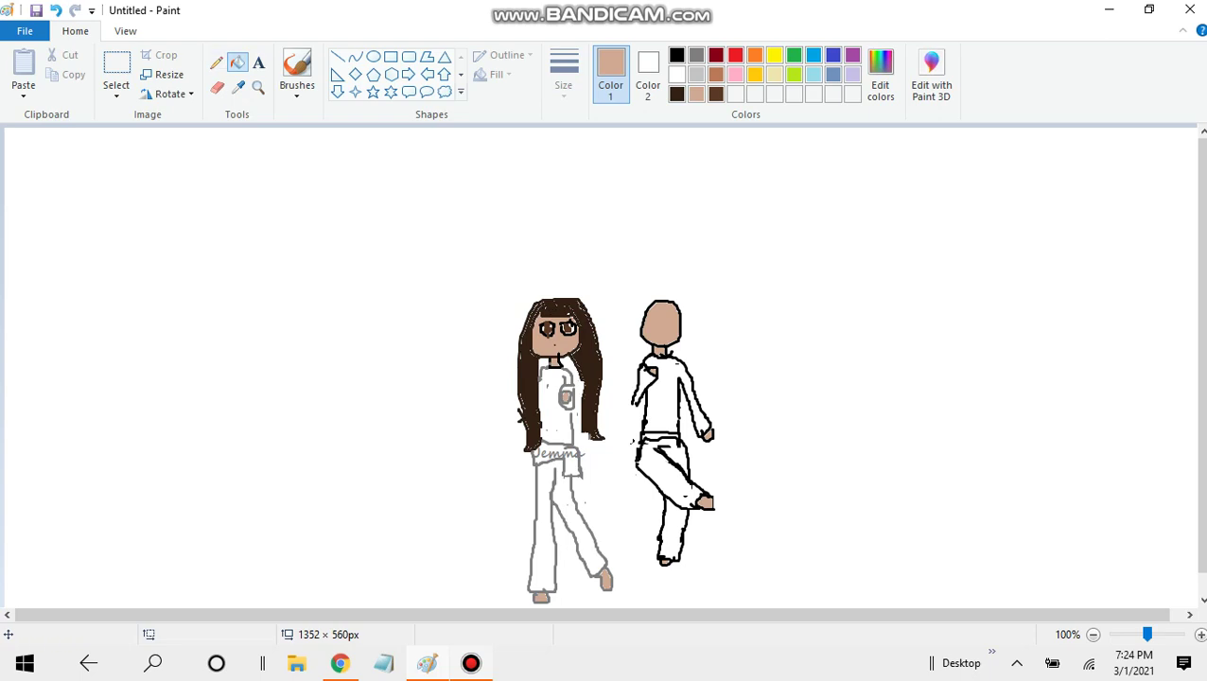
left_click(258, 63)
left_click(645, 428)
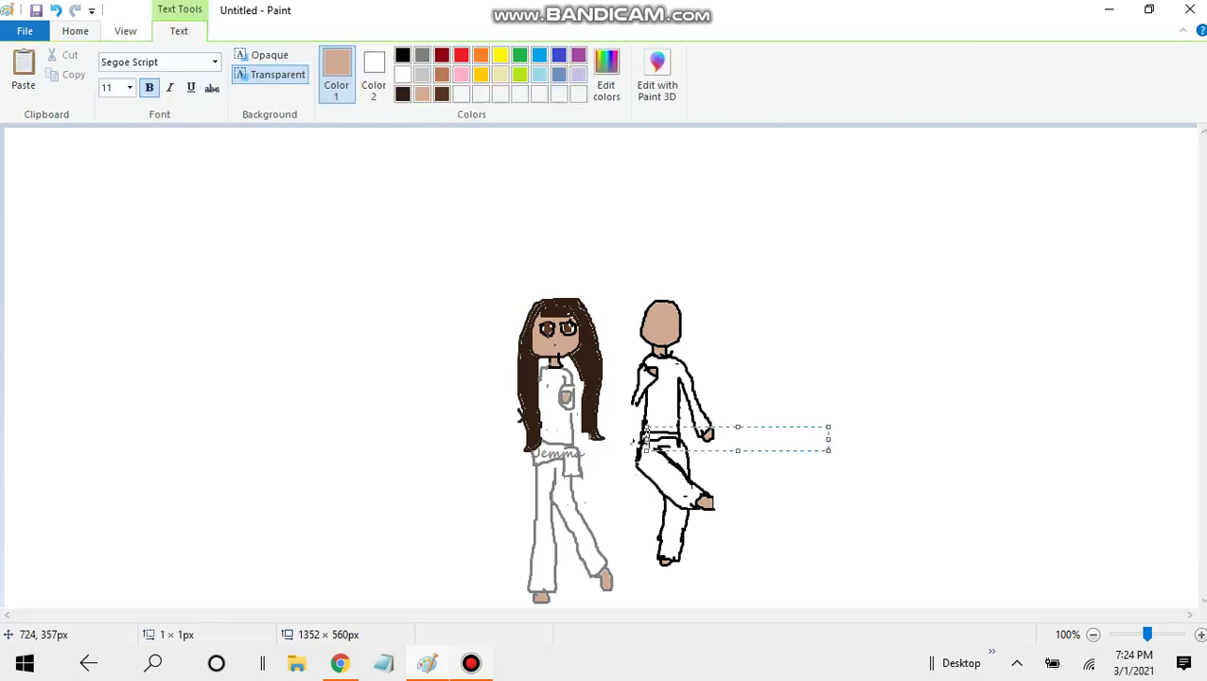
left_click(642, 426)
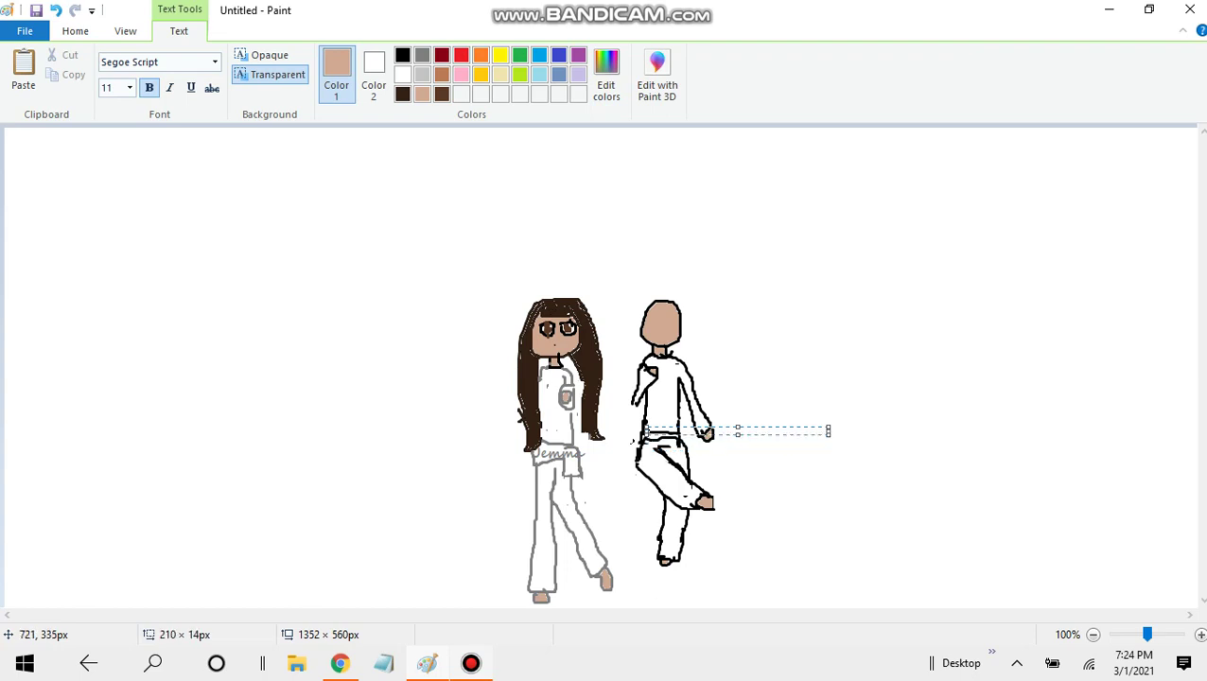
key("ctrl+a")
left_click_drag(737, 430, 735, 436)
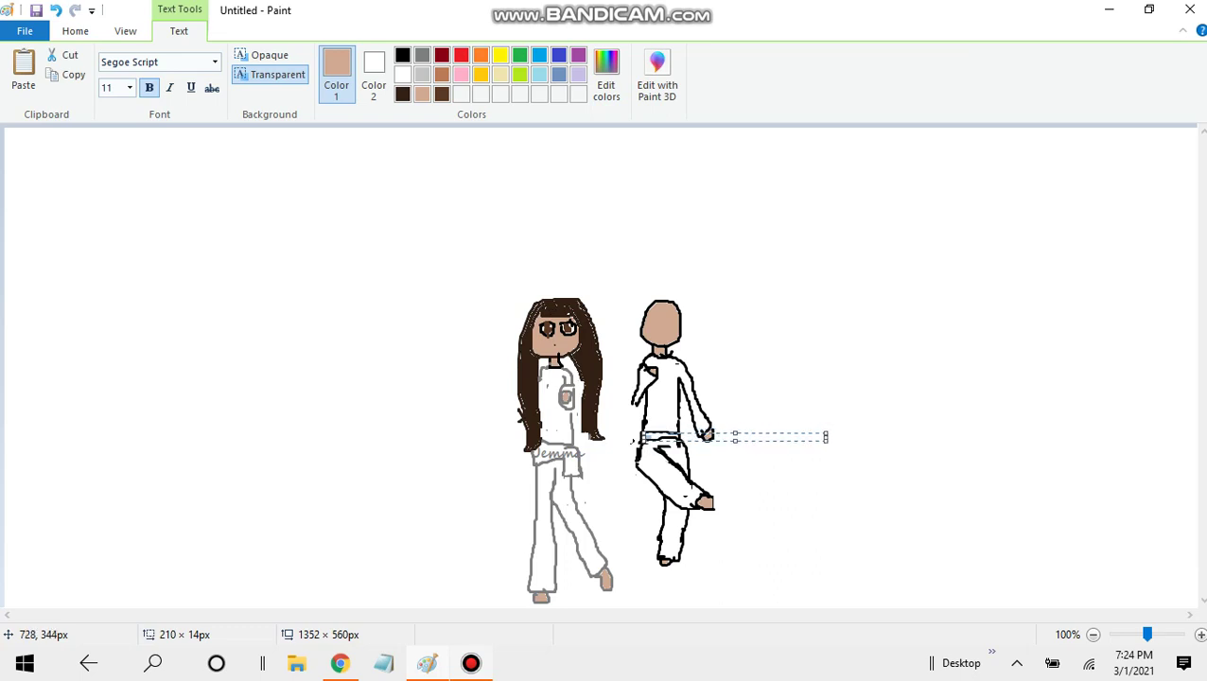
left_click(657, 447)
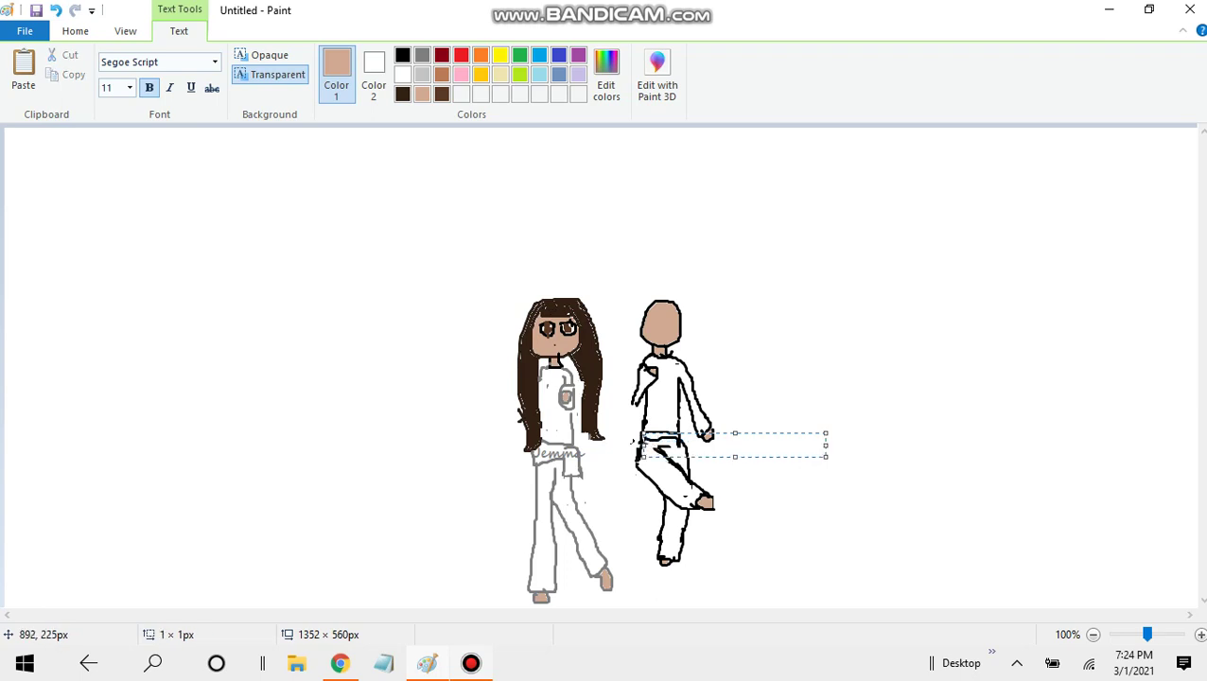
left_click(848, 342)
Step: Erase the second figure's lower waistband line and redraw it in black with a small loop at the right hip
left_click(217, 87)
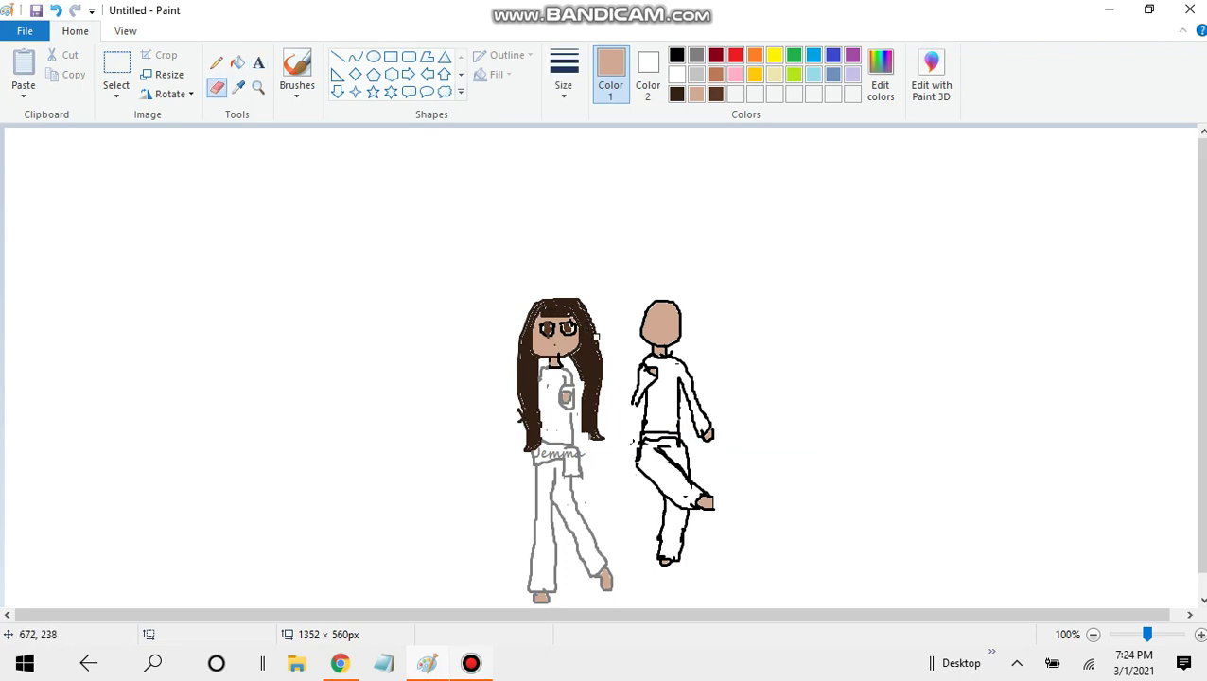
left_click_drag(649, 441, 667, 438)
left_click(296, 68)
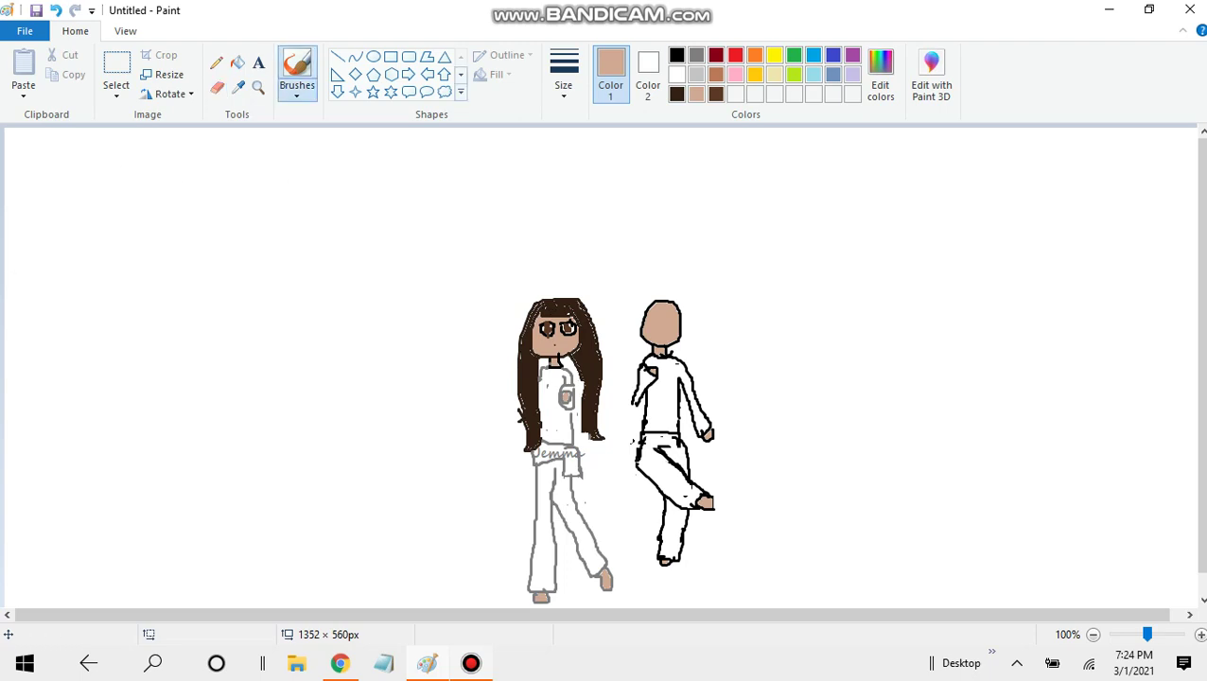
left_click(677, 55)
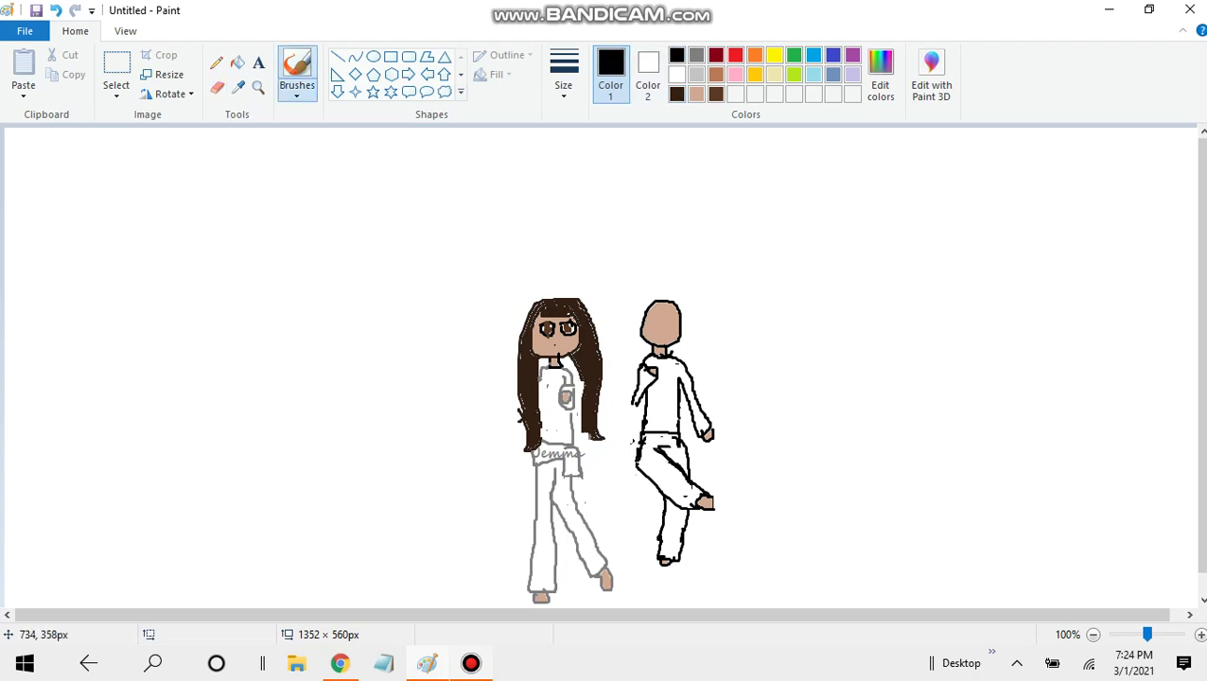
left_click_drag(646, 439, 673, 441)
left_click(611, 298)
Step: Outline a chin-length bob with a side-swept fringe around the second figure's head in dark brown, tidying its edges with the eraser
left_click(676, 93)
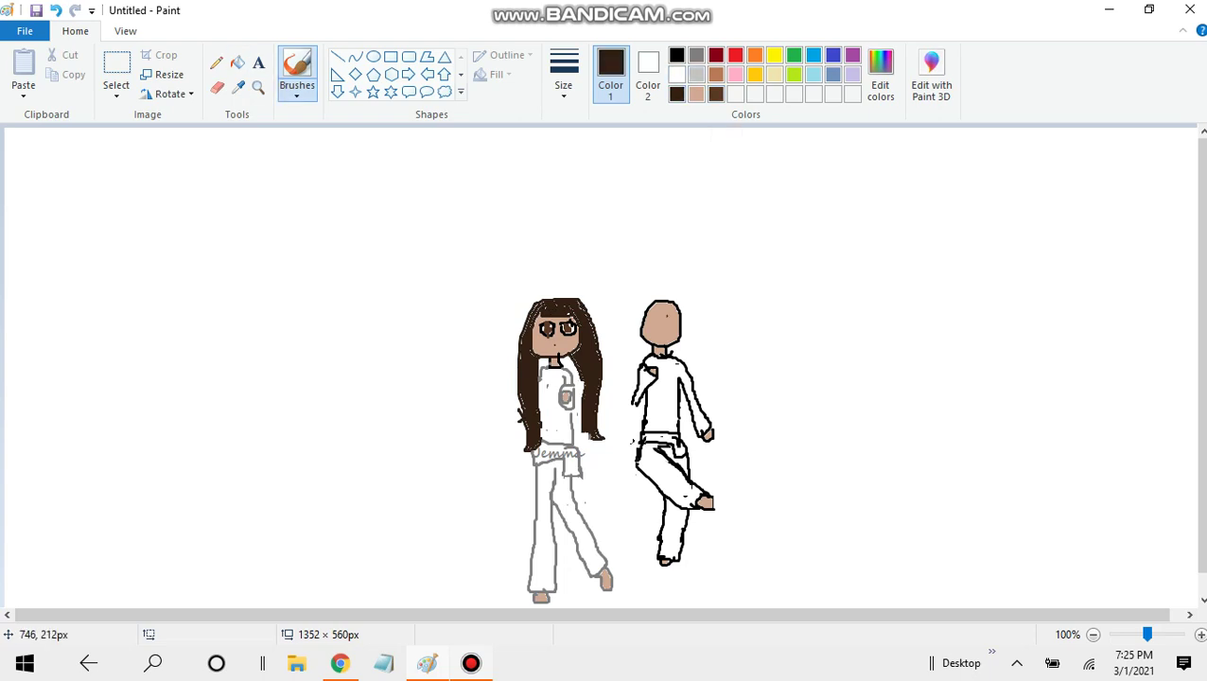
left_click_drag(659, 303, 678, 326)
mouse_move(683, 341)
left_mouse_down()
mouse_move(690, 311)
mouse_move(669, 299)
mouse_move(630, 329)
mouse_move(628, 348)
mouse_move(677, 352)
mouse_move(688, 335)
mouse_move(696, 348)
mouse_move(671, 353)
mouse_move(686, 363)
mouse_move(701, 360)
mouse_move(695, 332)
left_mouse_up()
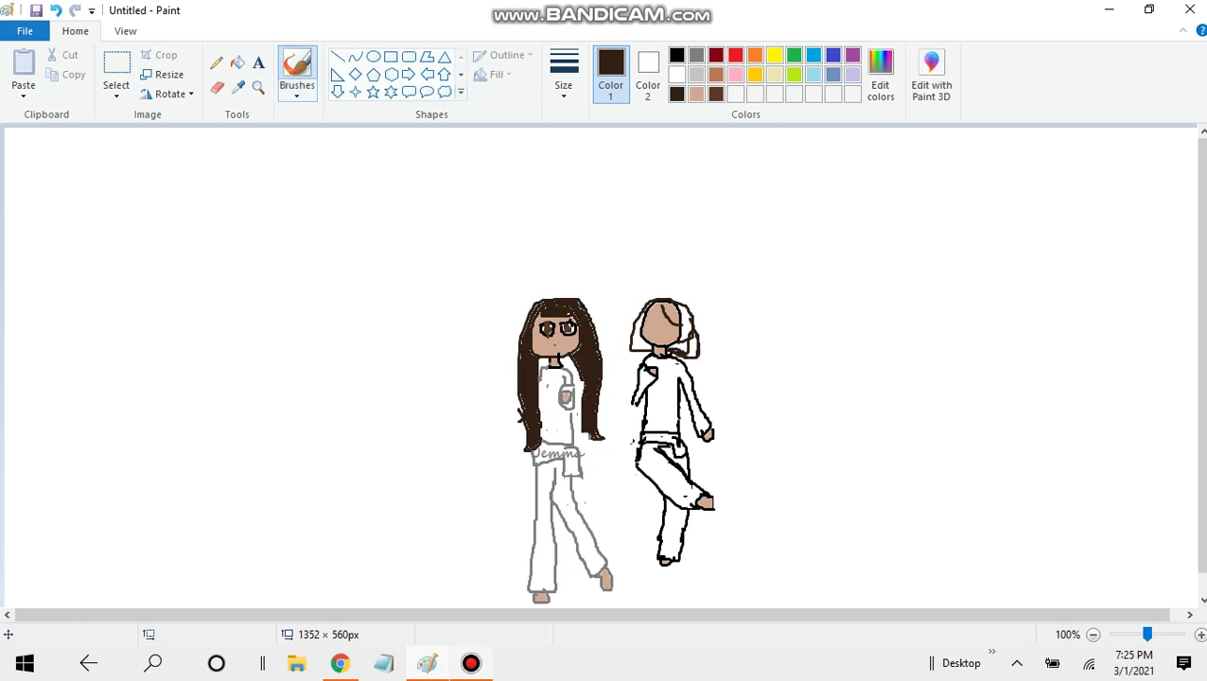
left_click(217, 87)
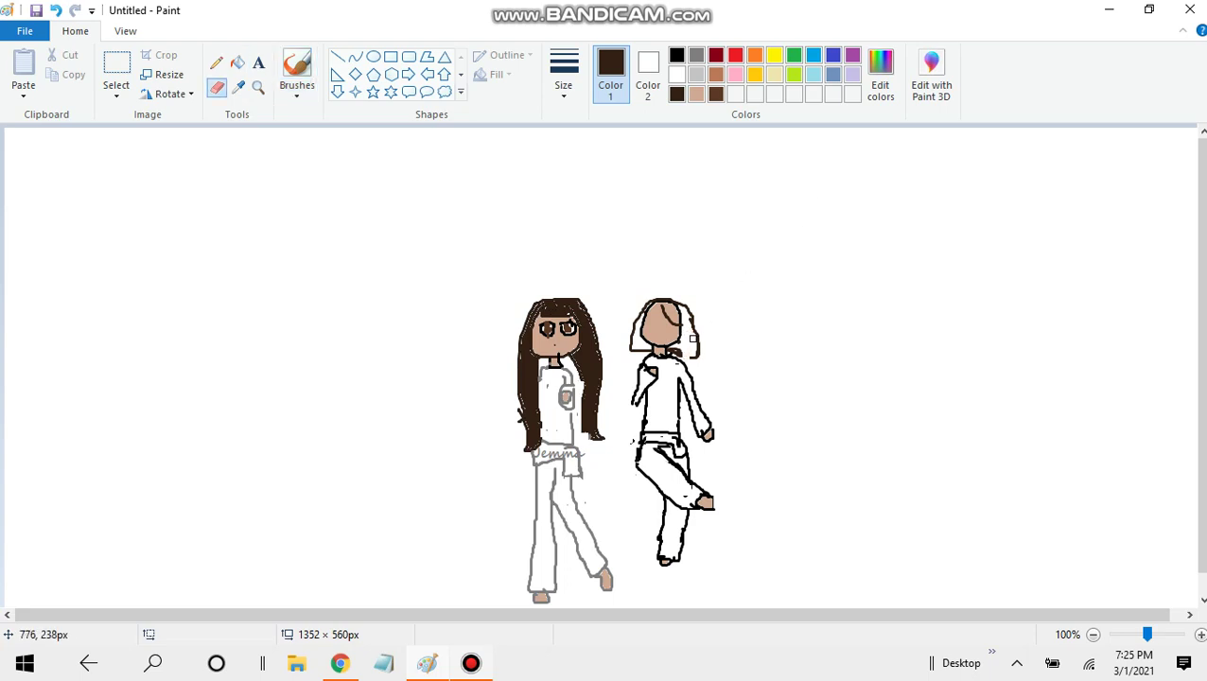
left_click(296, 71)
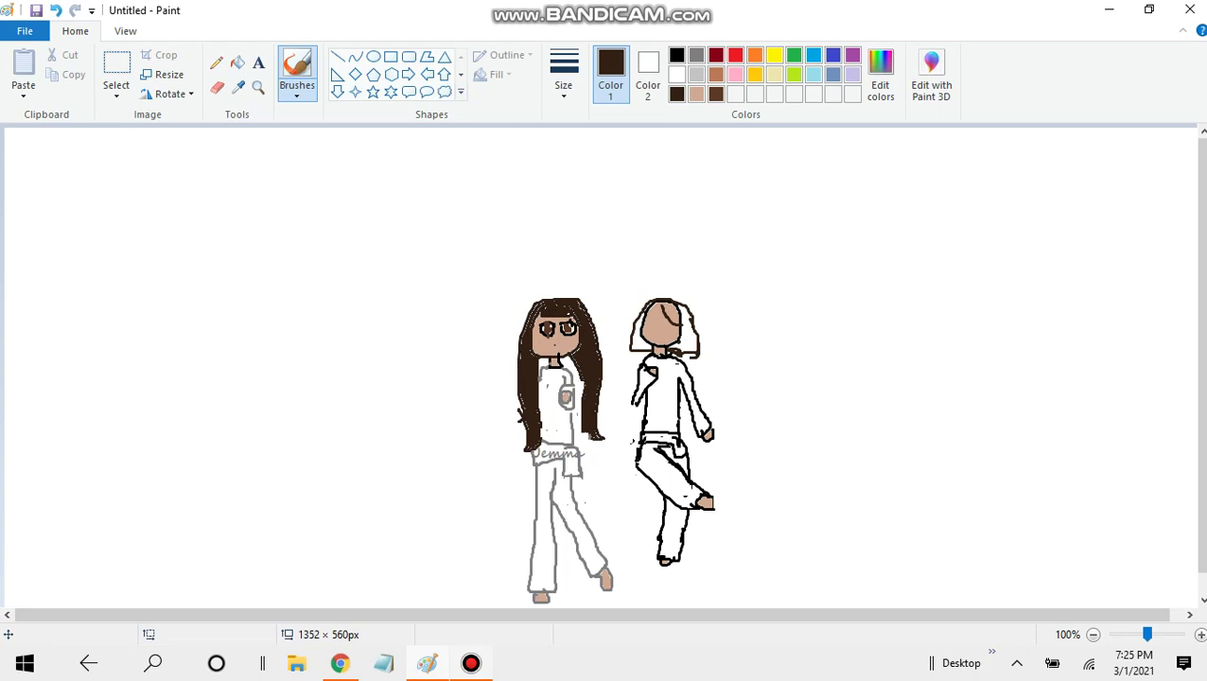
left_click(217, 87)
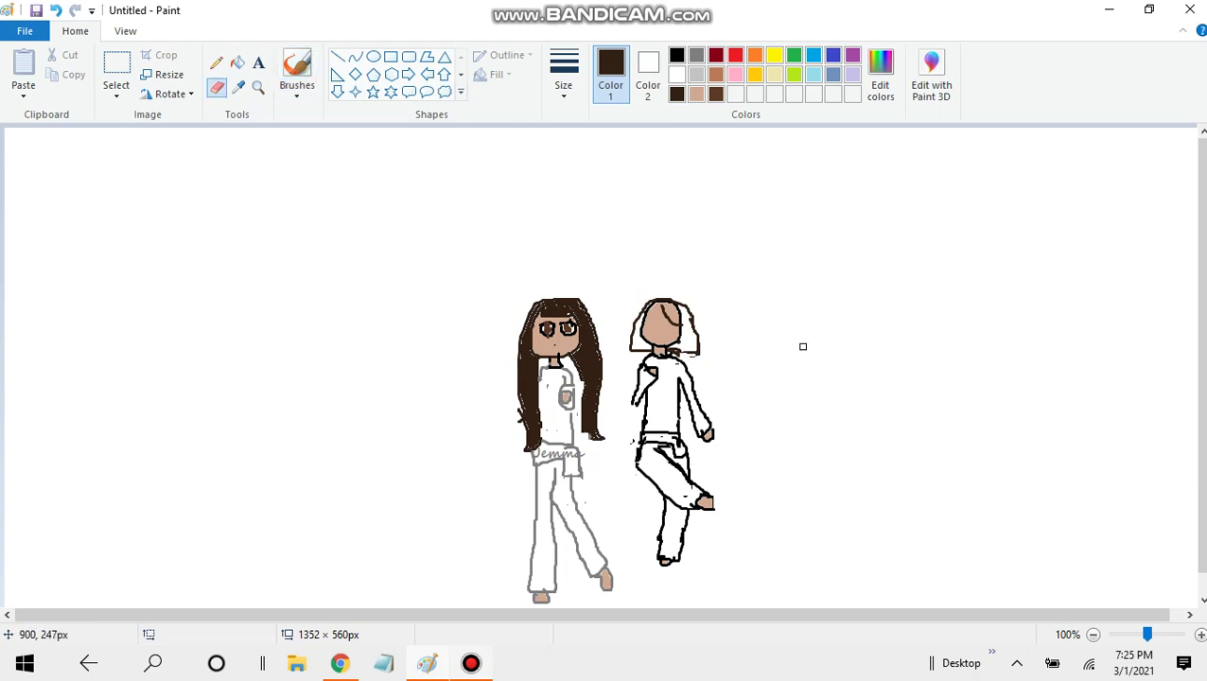
left_click(297, 74)
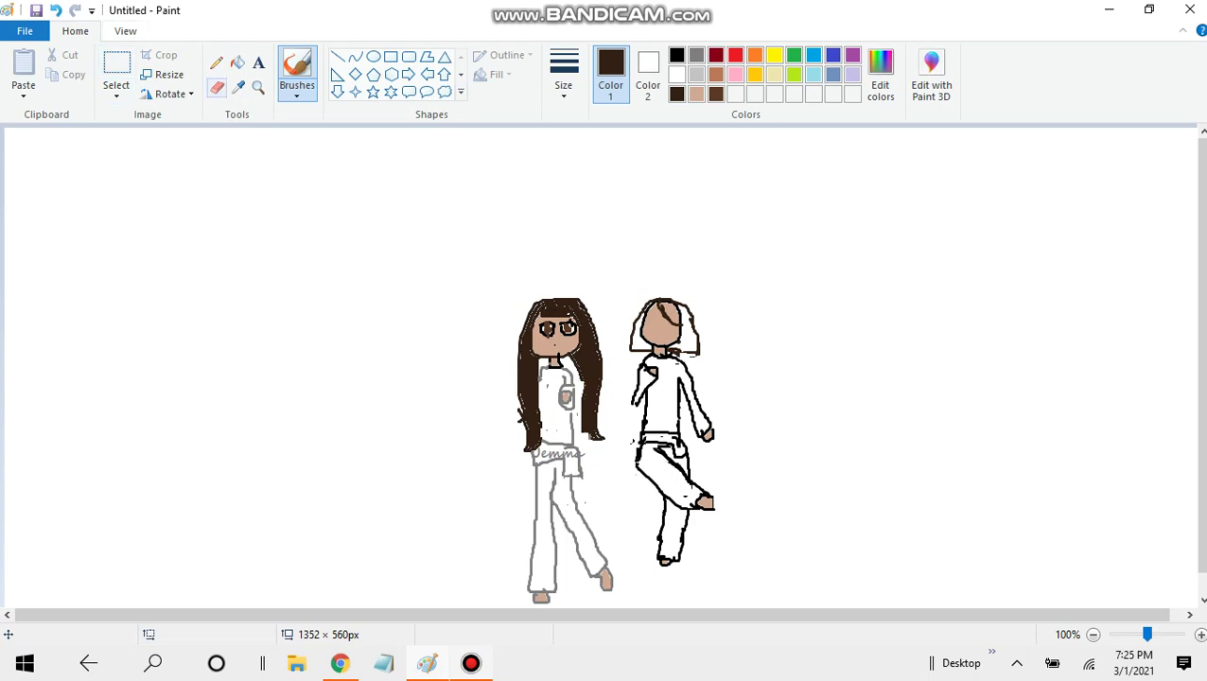
Step: Fill the fringe and both sides of the second figure's hair with dark brown
left_click(237, 62)
left_click(669, 314)
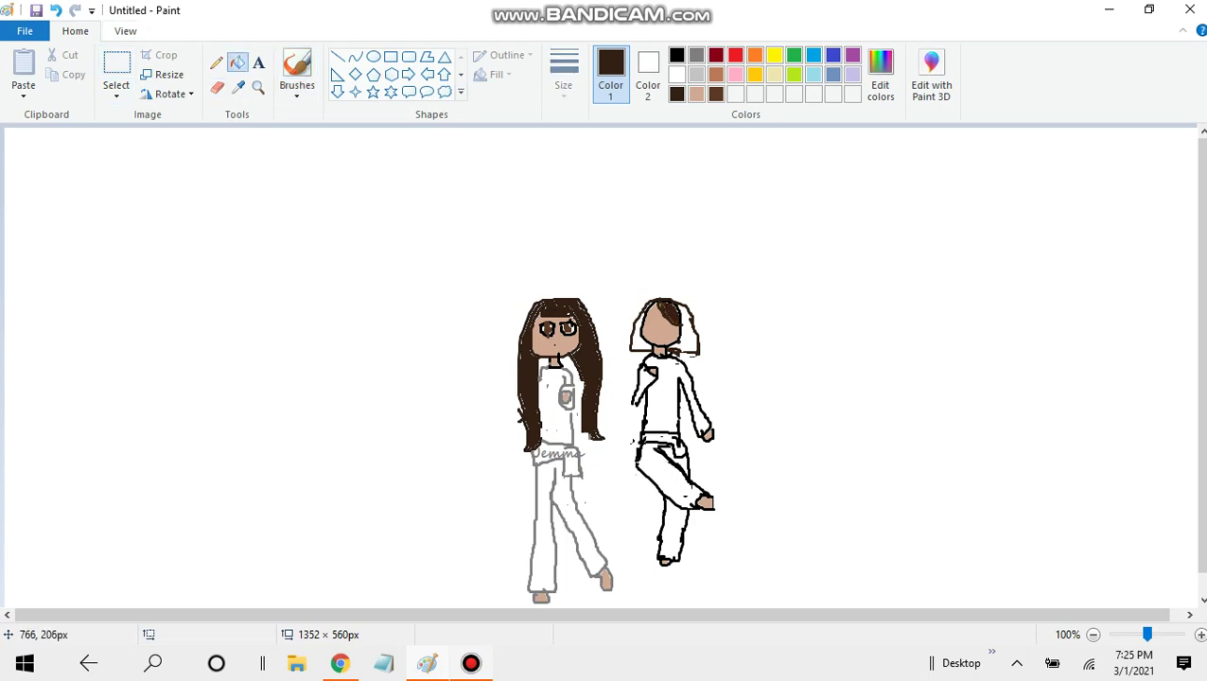
left_click(689, 341)
left_click(641, 331)
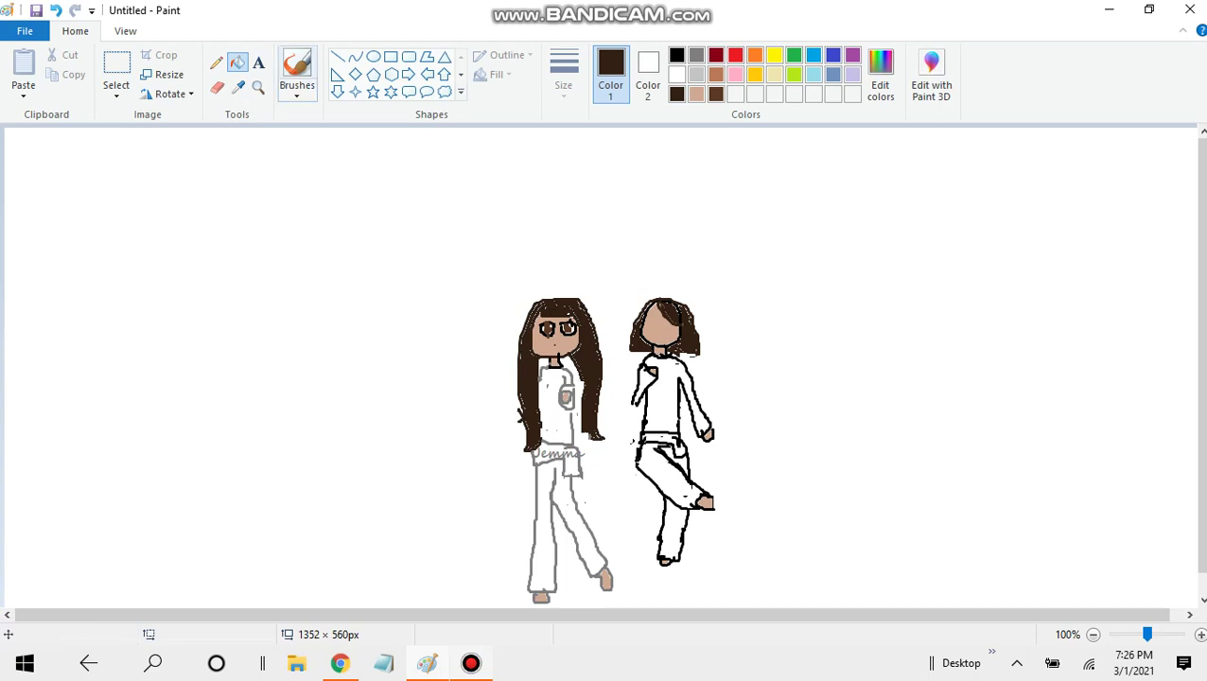
Step: Draw an arched closed eye on the second figure's face in dark brown and try a mouth, undoing the mouth strokes
left_click(296, 66)
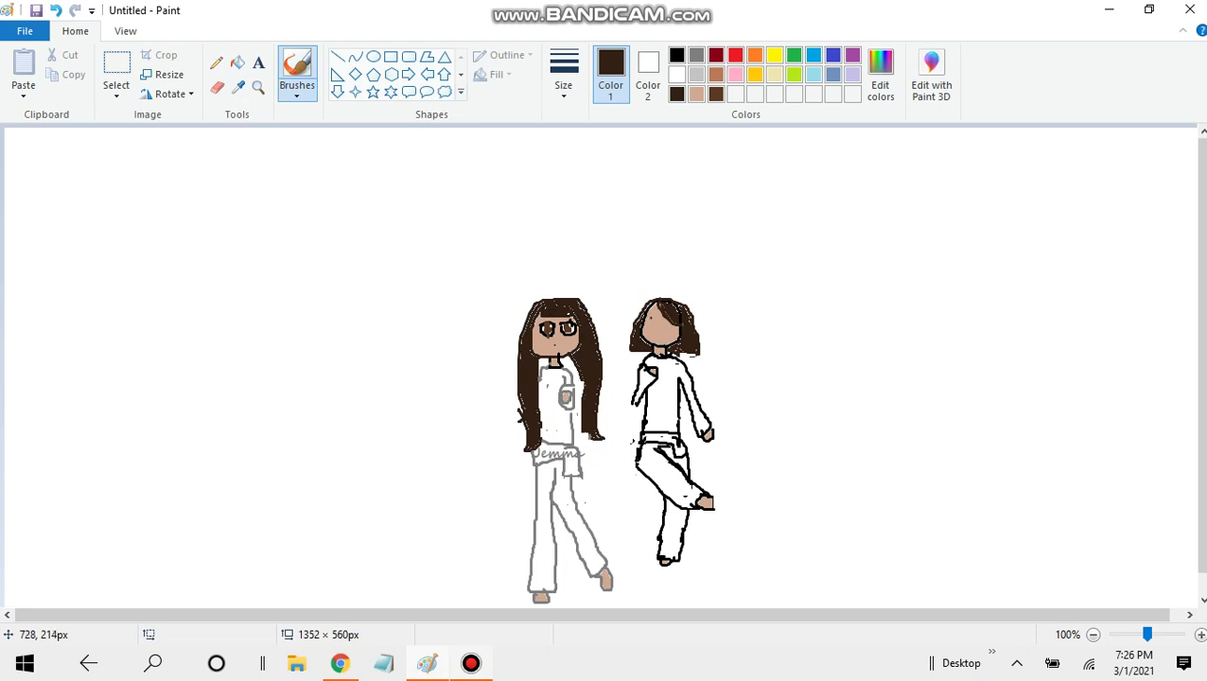
left_click_drag(650, 319, 654, 315)
left_click_drag(661, 336, 673, 326)
left_click(56, 10)
left_click(75, 10)
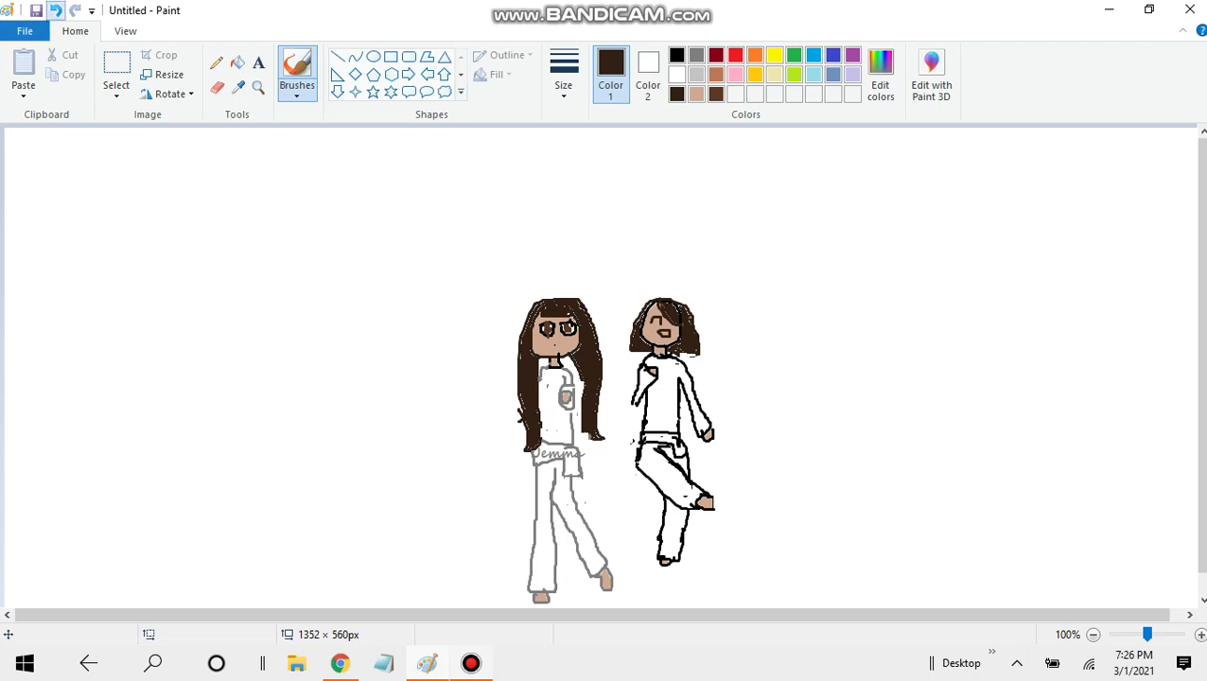
left_click(56, 10)
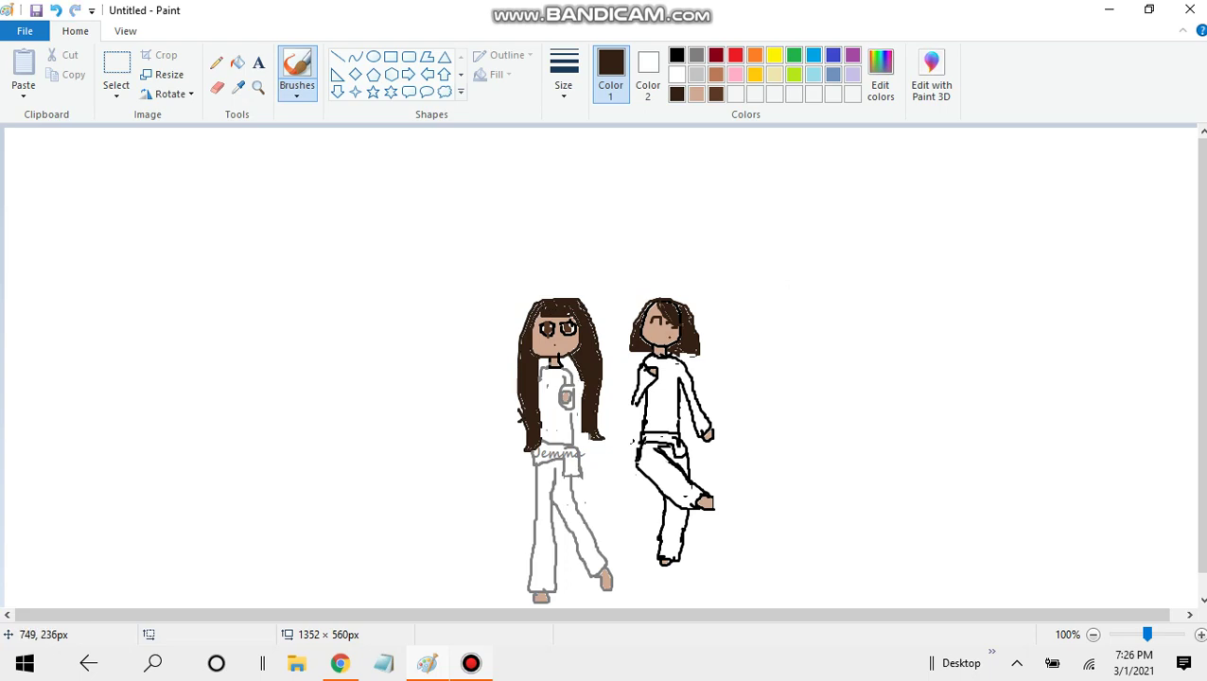
Step: Draw an open smiling mouth below the eye in dark brown and fill it with white
left_click_drag(658, 340, 665, 334)
left_click_drag(650, 332, 663, 335)
left_click(676, 74)
left_click(237, 62)
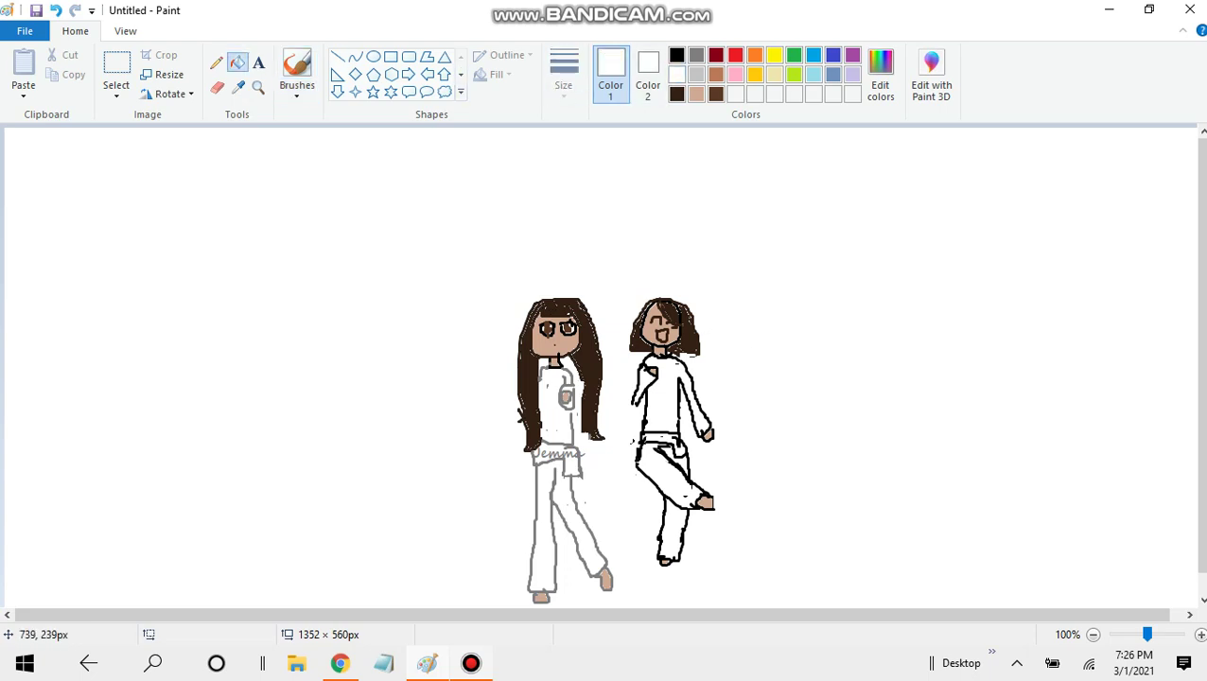
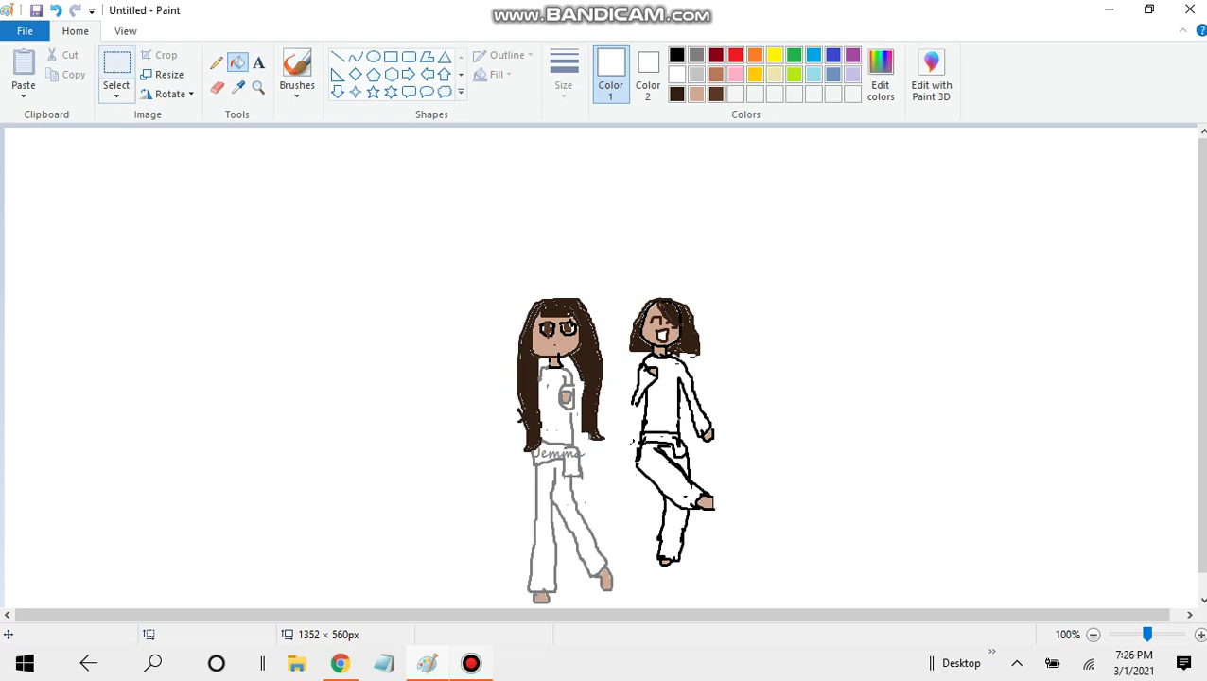
Step: Add the second girl's name above her head in pink Segoe Script text
left_click(259, 63)
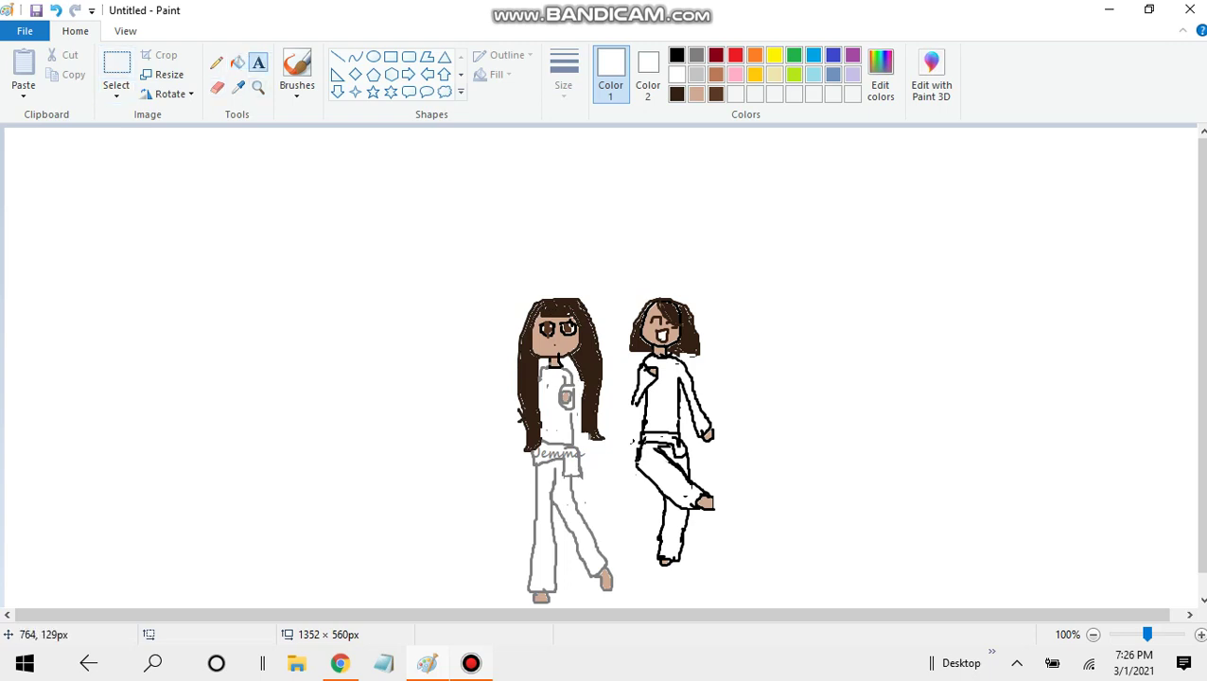
left_click_drag(598, 244, 783, 267)
left_click(470, 663)
left_click(502, 11)
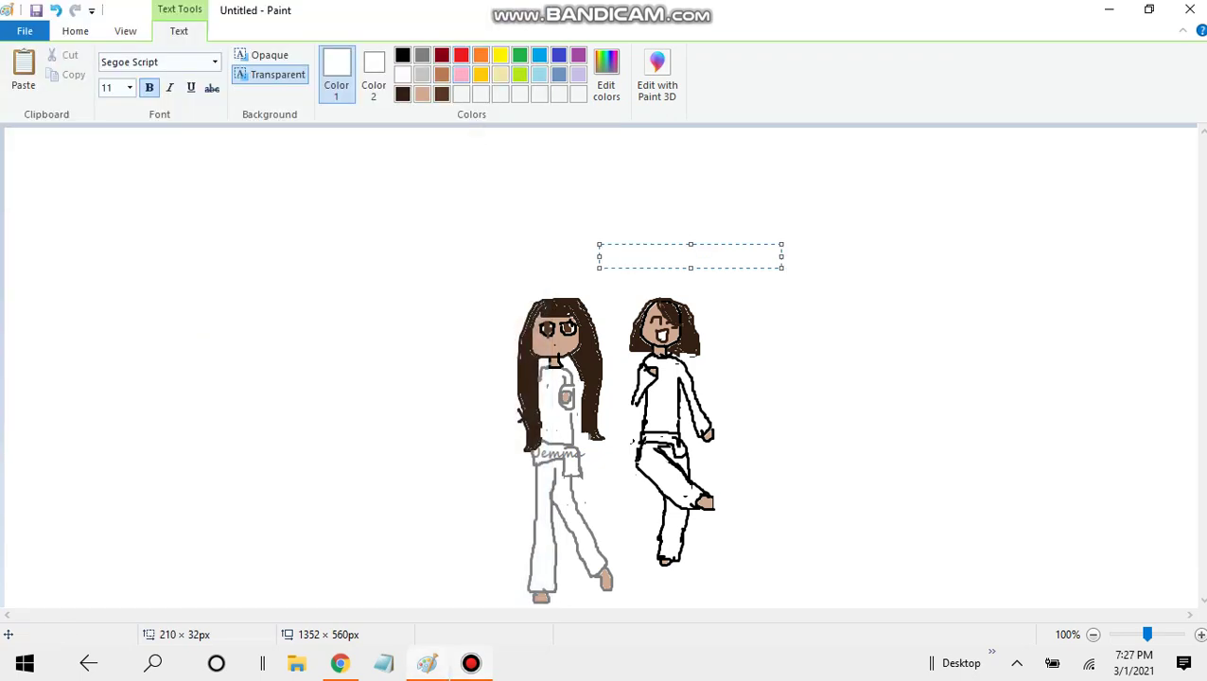
left_click(461, 74)
type("Angel")
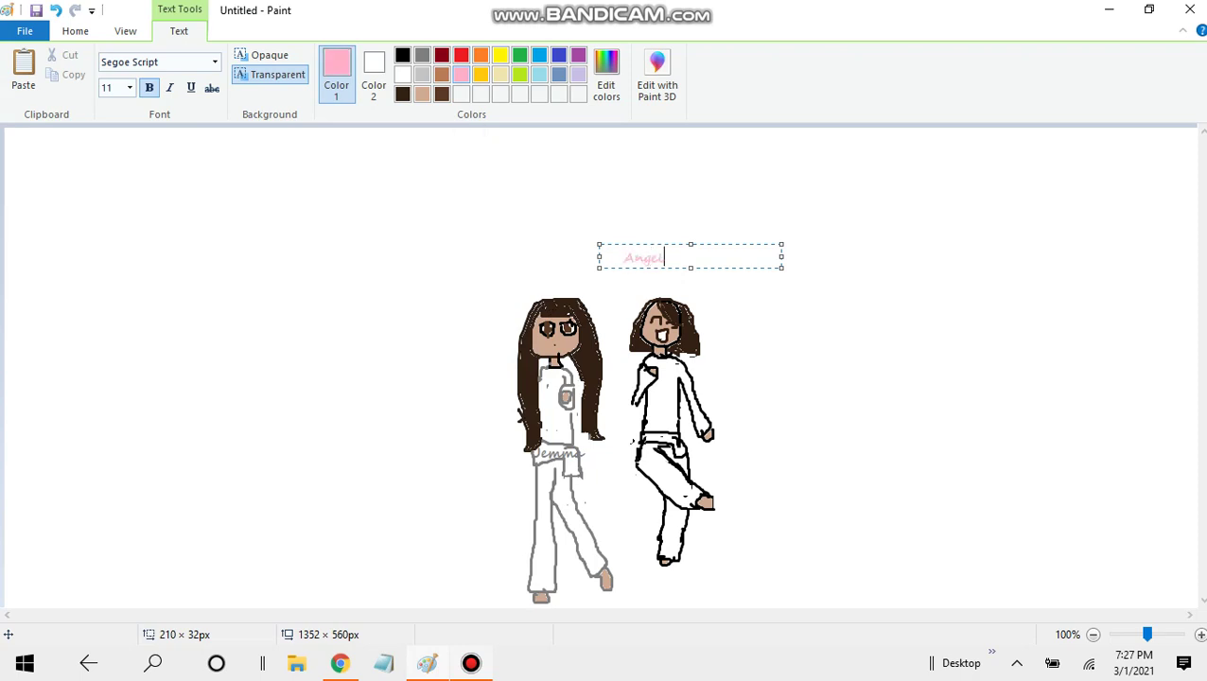
type("a")
double_click(654, 249)
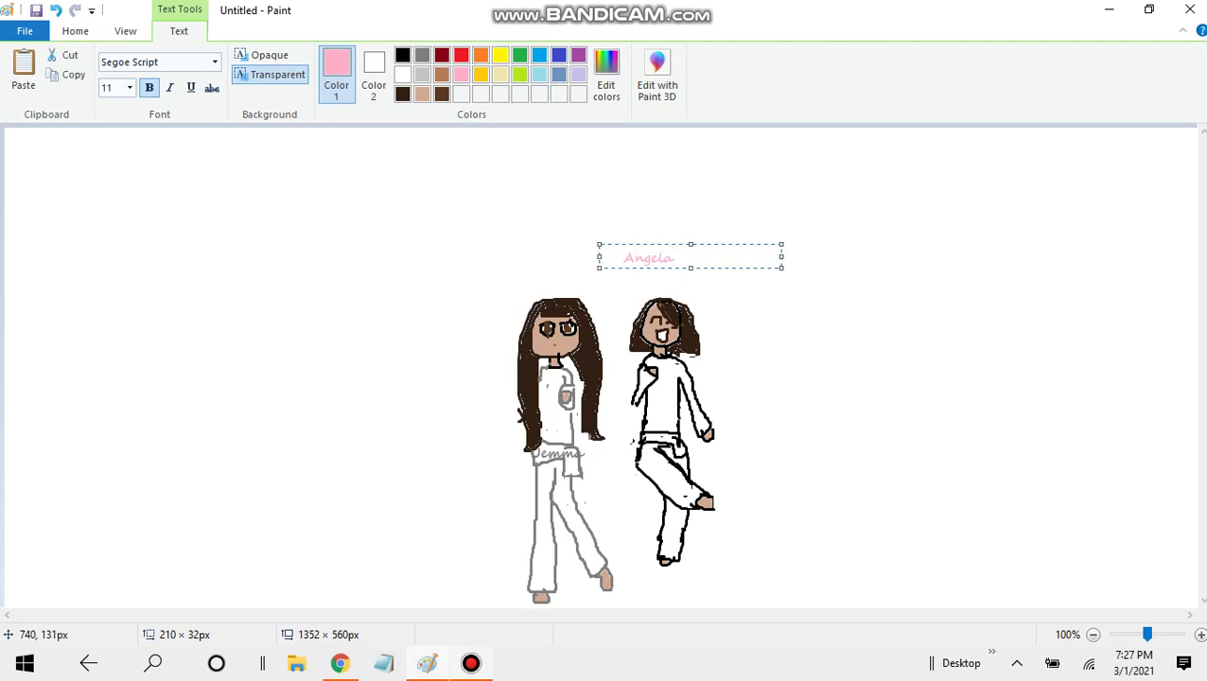
left_click_drag(698, 251, 712, 260)
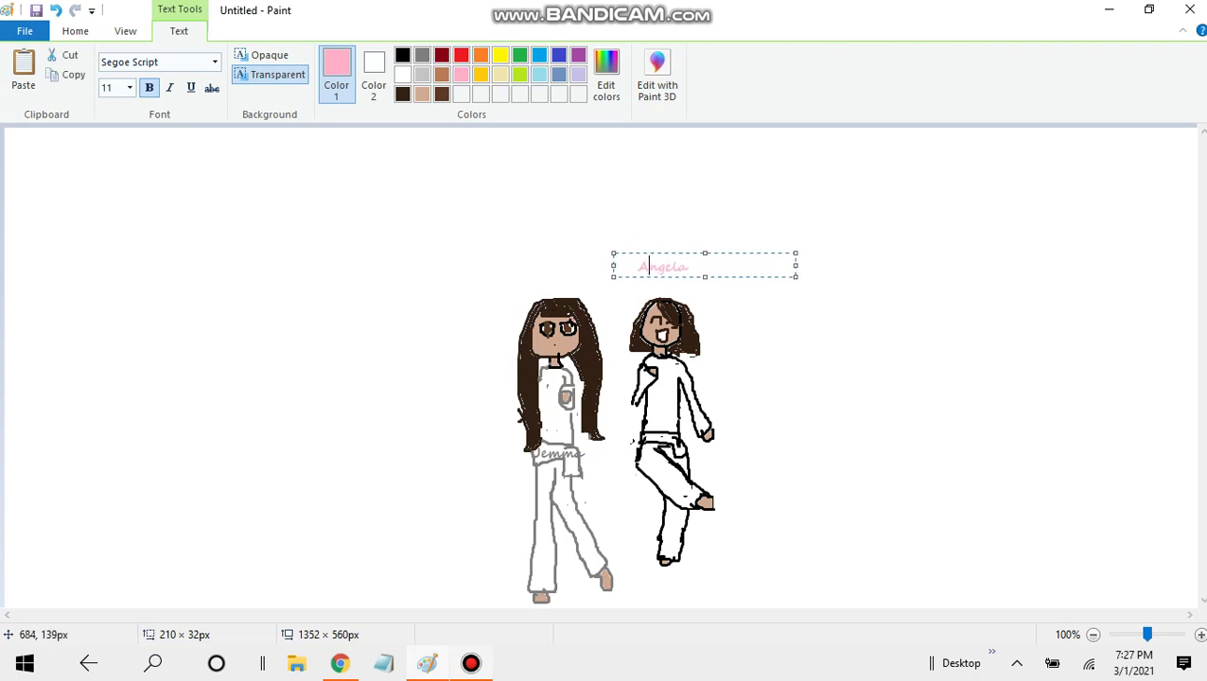
left_click(608, 263)
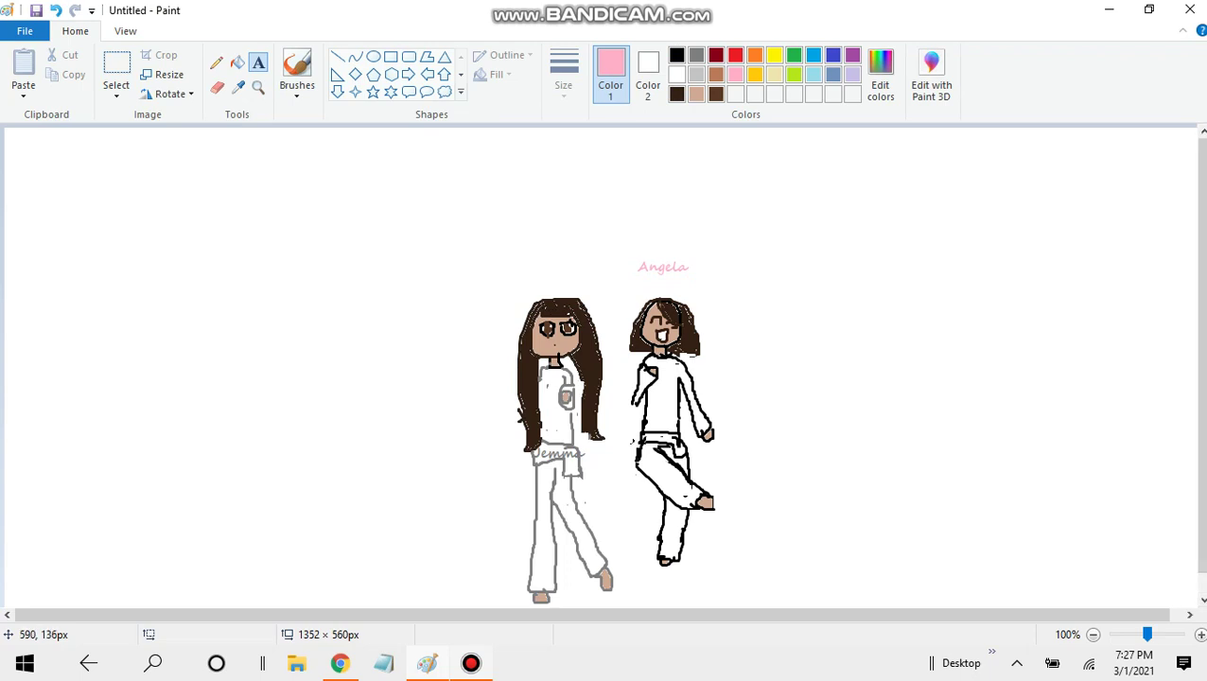
Step: Add the long-haired girl's name above her head in lavender text, level with the pink label
left_click(535, 234)
left_click_drag(535, 233, 542, 262)
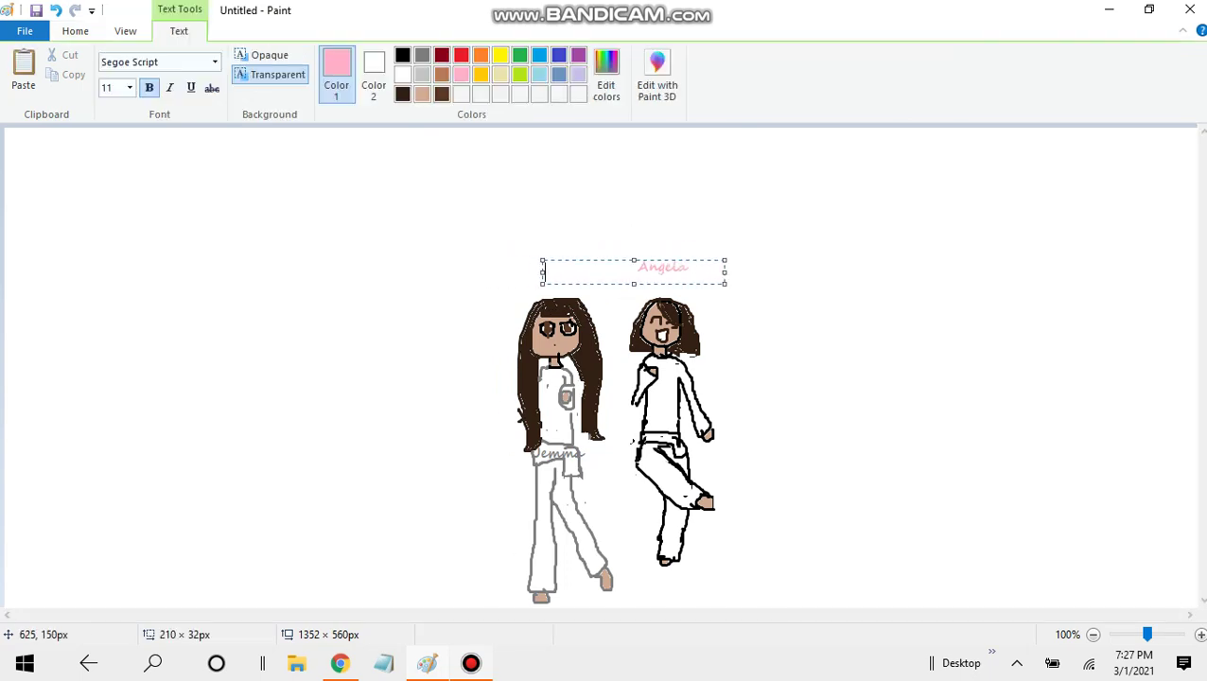
left_click(578, 75)
type("Jemma")
left_click_drag(573, 284, 562, 277)
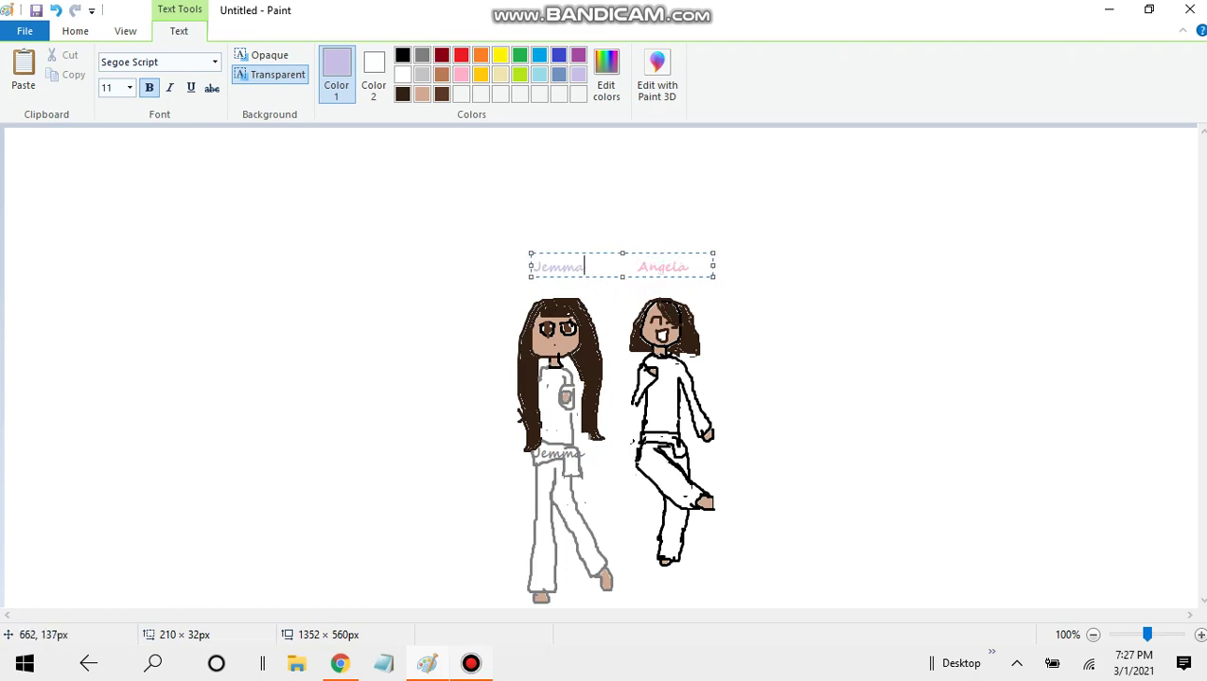
left_click(862, 244)
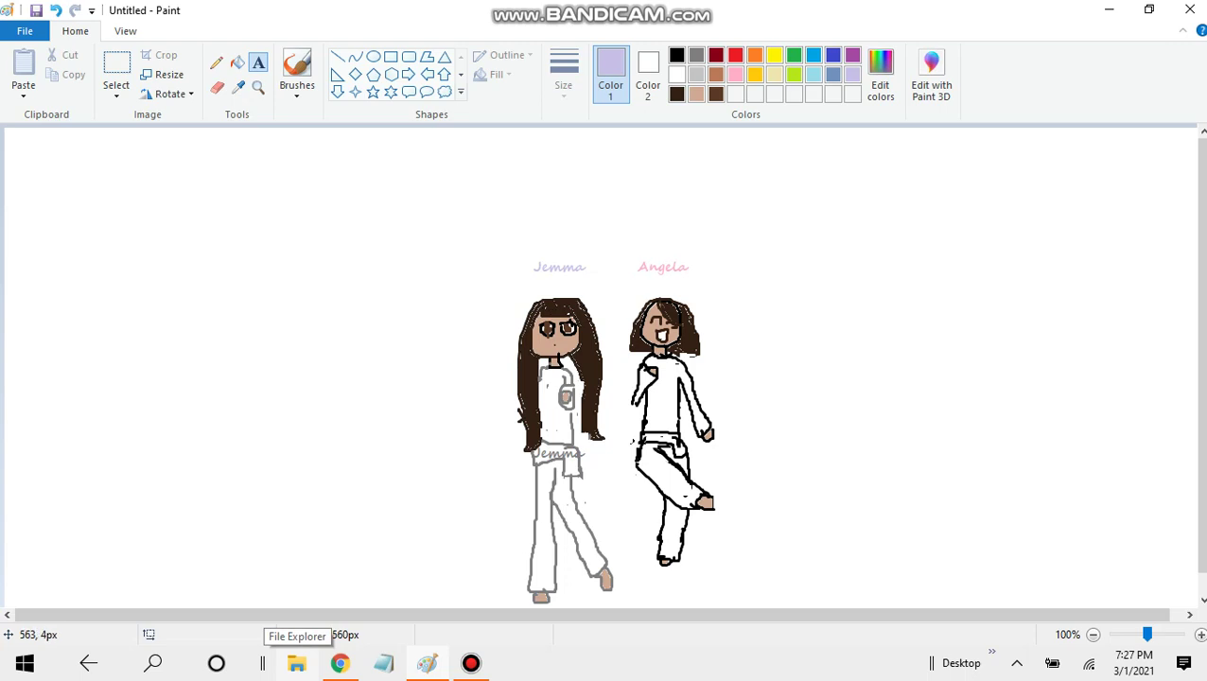
Step: Draw a third figure's rounded head and short neck in black beside the long-haired girl, undoing the first outline and reshaping the cheek
left_click(676, 55)
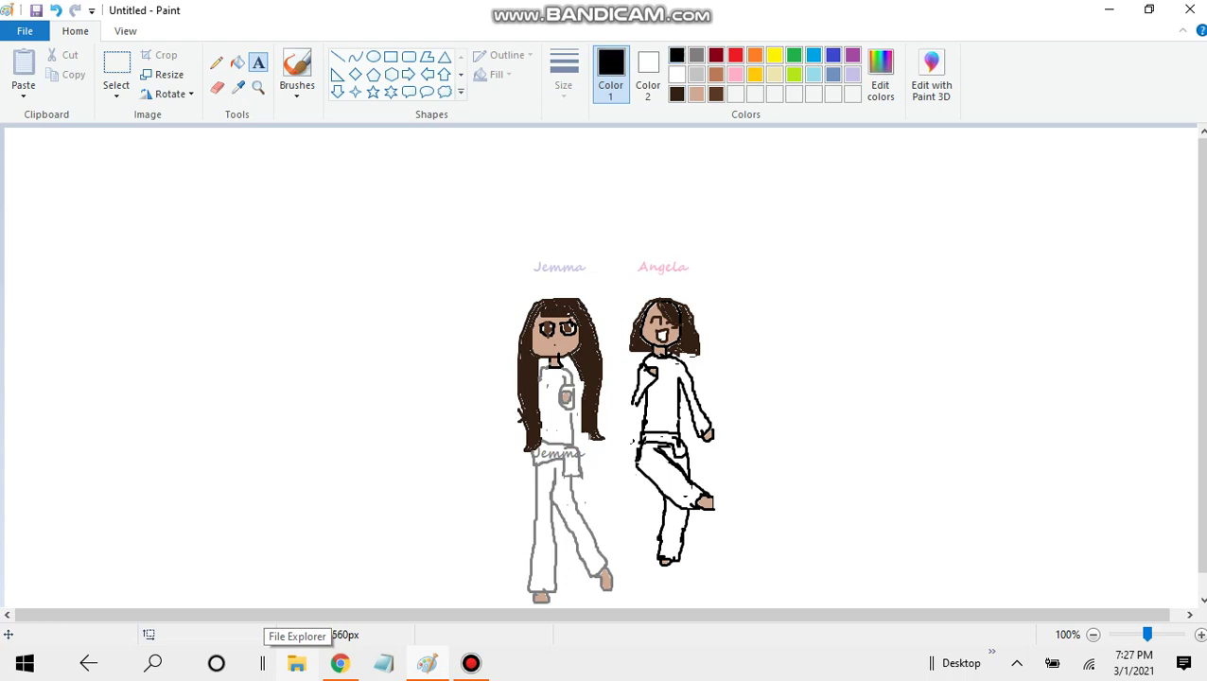
left_click(296, 74)
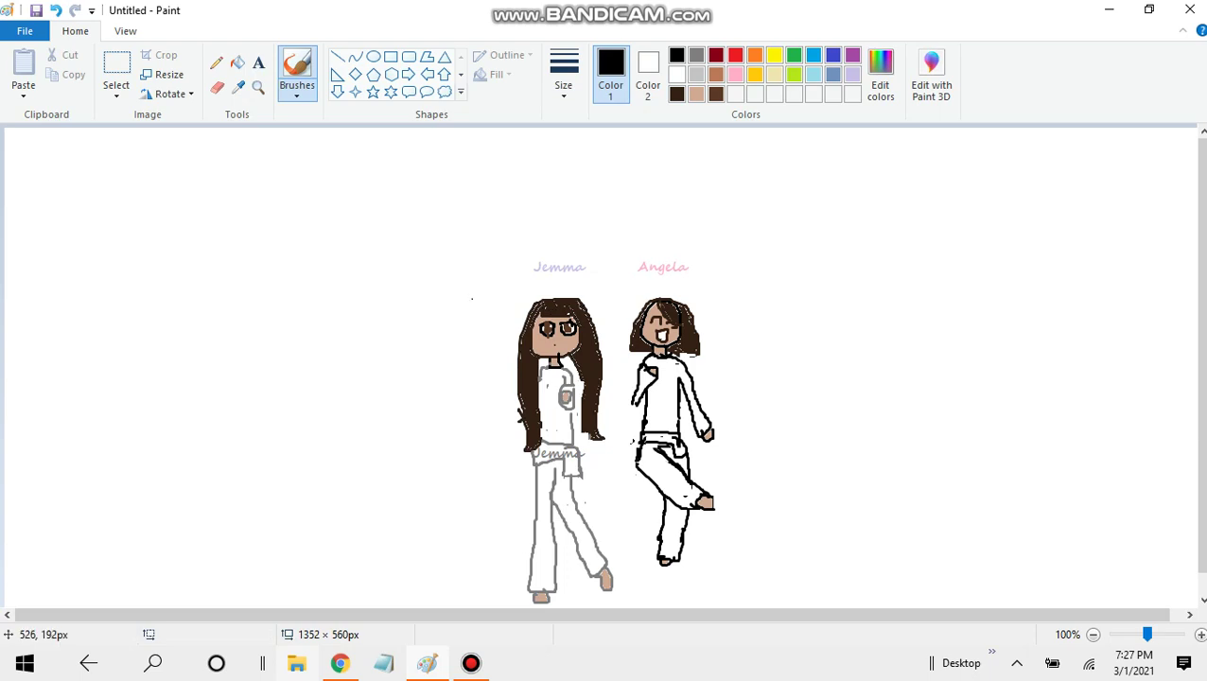
mouse_move(472, 298)
left_mouse_down()
mouse_move(427, 308)
mouse_move(440, 345)
mouse_move(460, 293)
left_mouse_up()
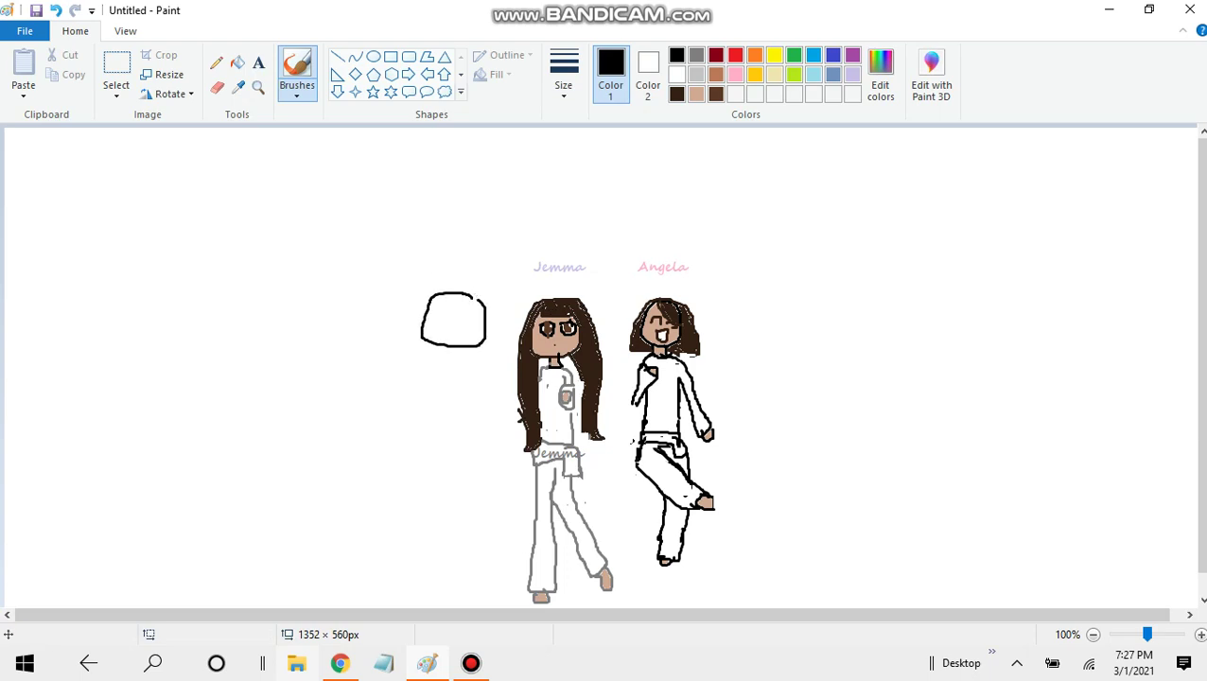
left_click(56, 11)
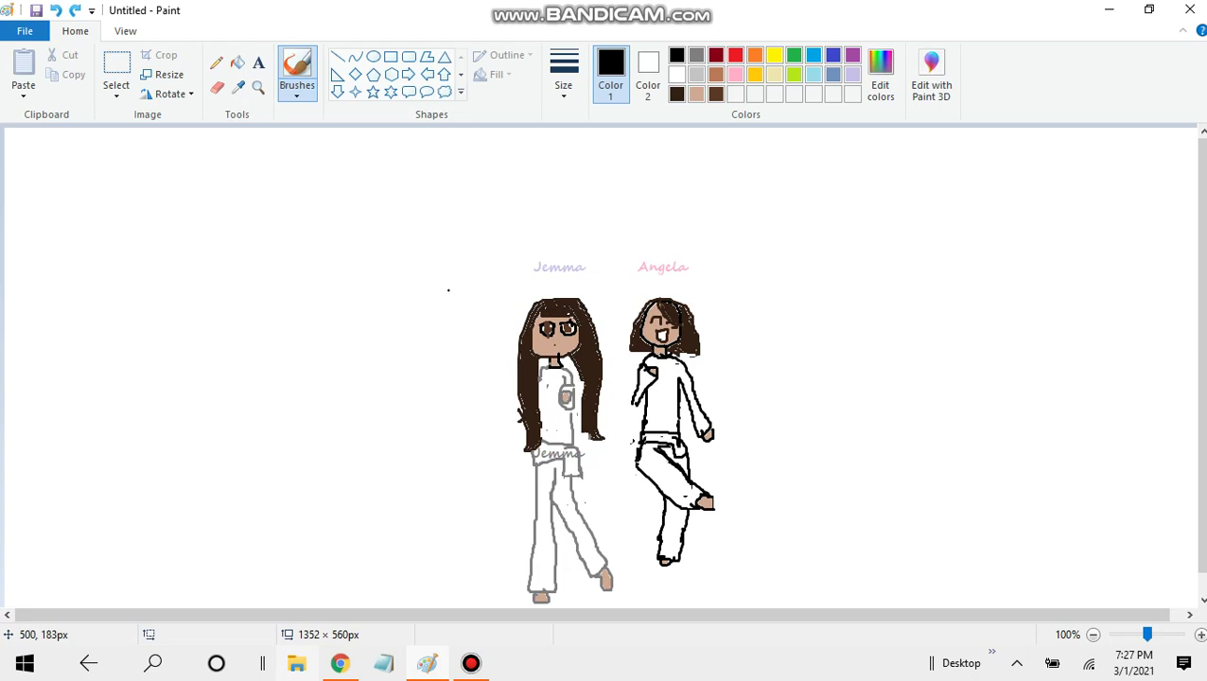
mouse_move(469, 300)
left_mouse_down()
mouse_move(437, 322)
mouse_move(464, 331)
mouse_move(466, 294)
left_mouse_up()
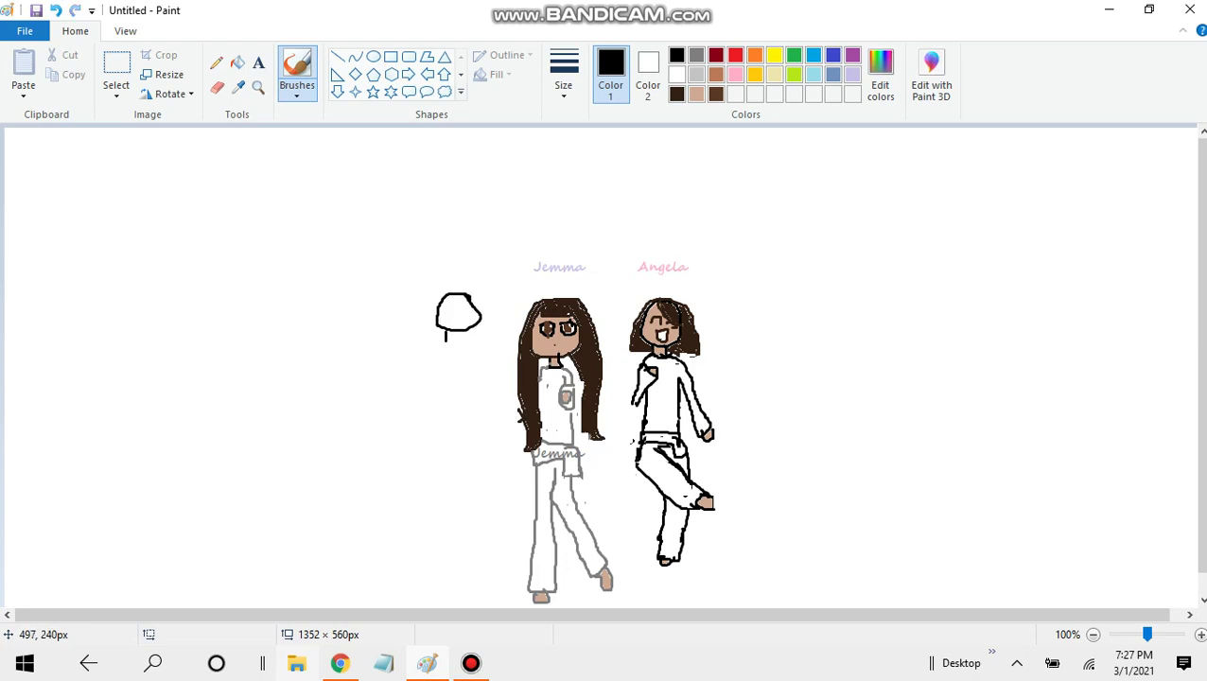
left_click_drag(445, 340, 456, 340)
left_click(216, 87)
left_click_drag(486, 325, 472, 301)
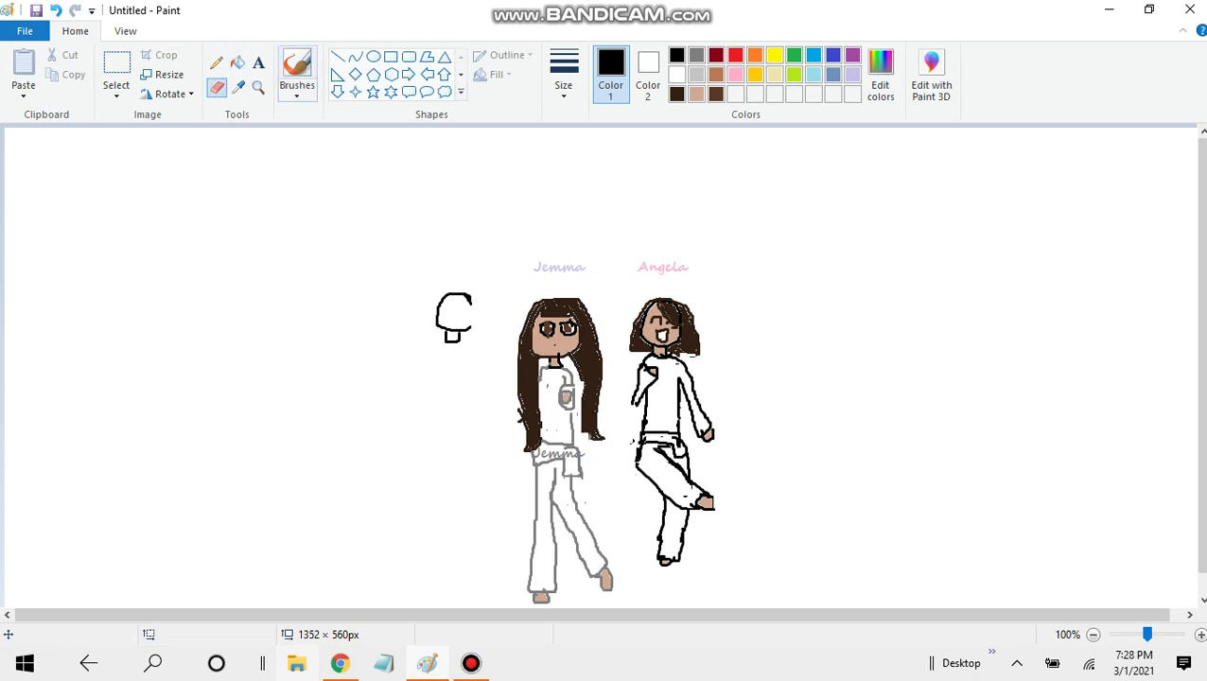
left_click(296, 73)
left_click_drag(467, 327, 471, 298)
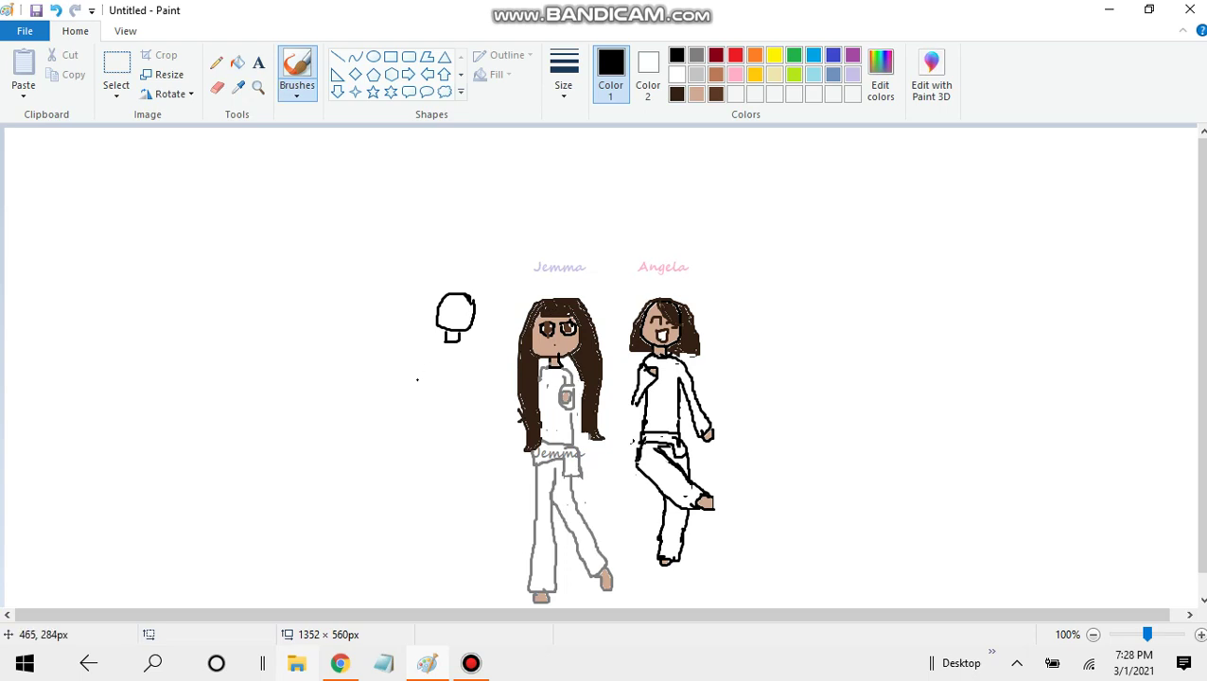
Step: Draw the third figure's two bent forearms in black, with the hands meeting below the neck
mouse_move(432, 359)
left_mouse_down()
mouse_move(444, 361)
mouse_move(421, 390)
mouse_move(454, 359)
mouse_move(465, 391)
left_mouse_up()
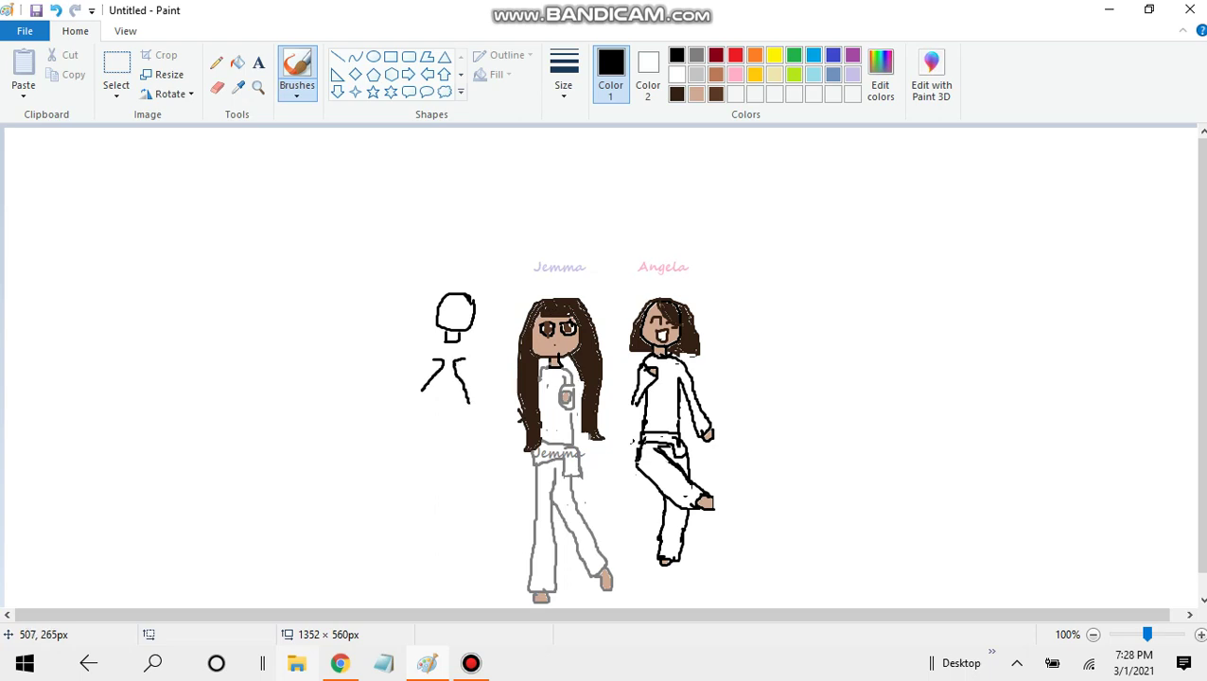
left_click_drag(453, 358, 481, 394)
left_click_drag(453, 353, 462, 352)
left_click(437, 358)
left_click_drag(433, 359, 416, 385)
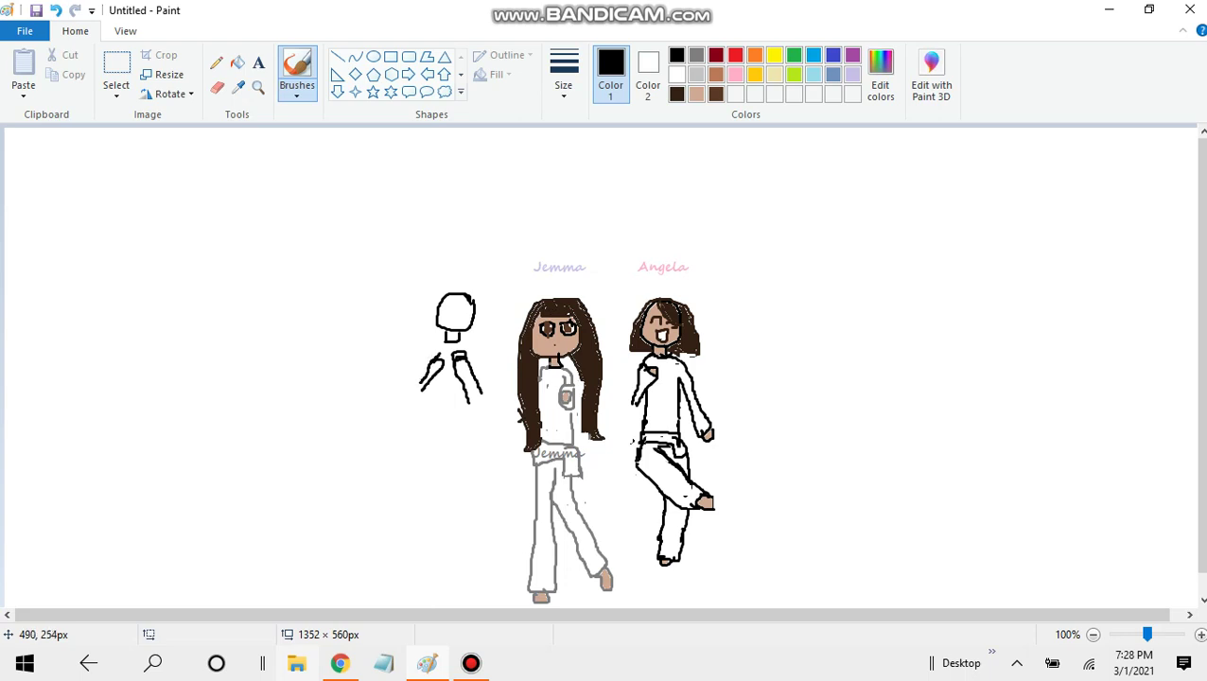
left_click_drag(442, 360, 450, 352)
left_click(432, 352)
left_click_drag(446, 360, 422, 401)
left_click(216, 87)
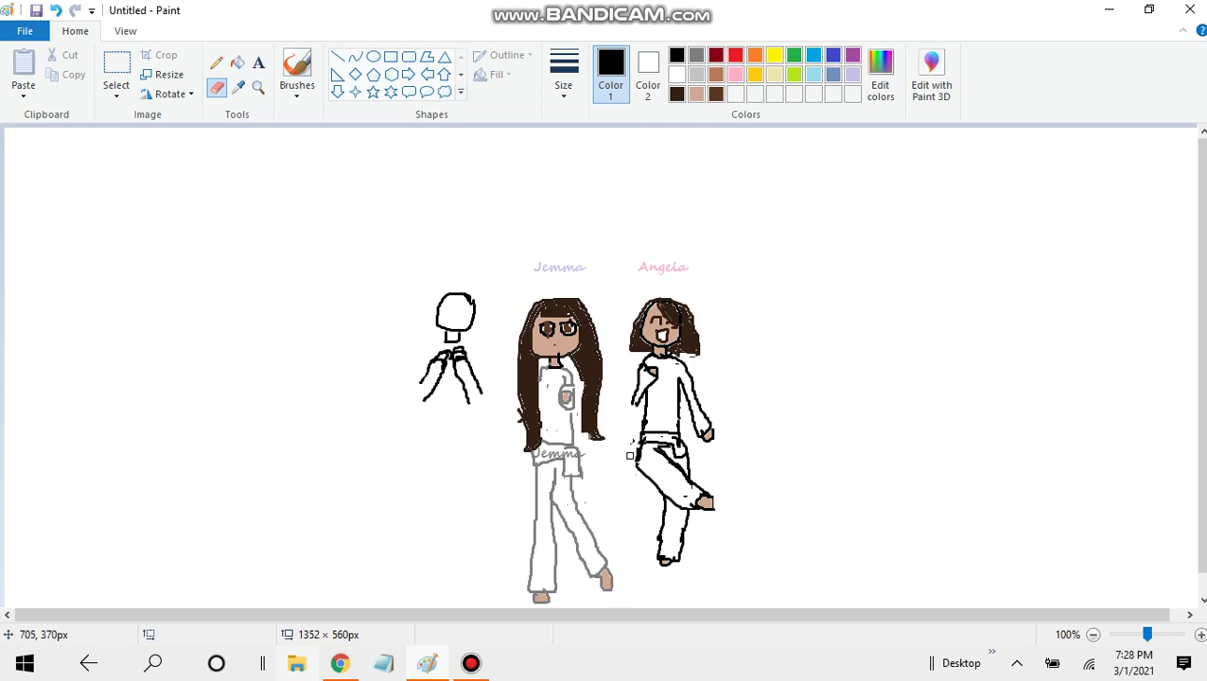
left_click(296, 71)
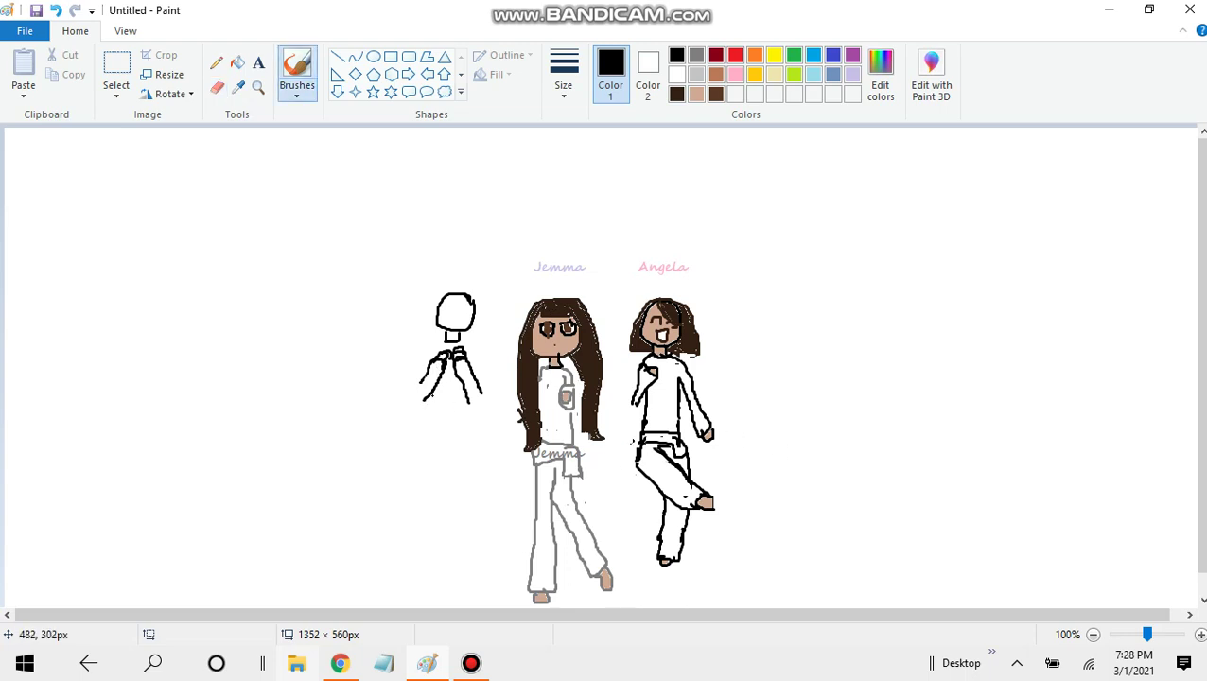
Step: Draw the third figure's shoulders, sleeve ends, shirt hem and the band below the waist in black
mouse_move(422, 382)
left_mouse_down()
mouse_move(416, 391)
mouse_move(428, 392)
left_mouse_up()
left_click_drag(445, 339, 418, 383)
left_click_drag(465, 345, 475, 364)
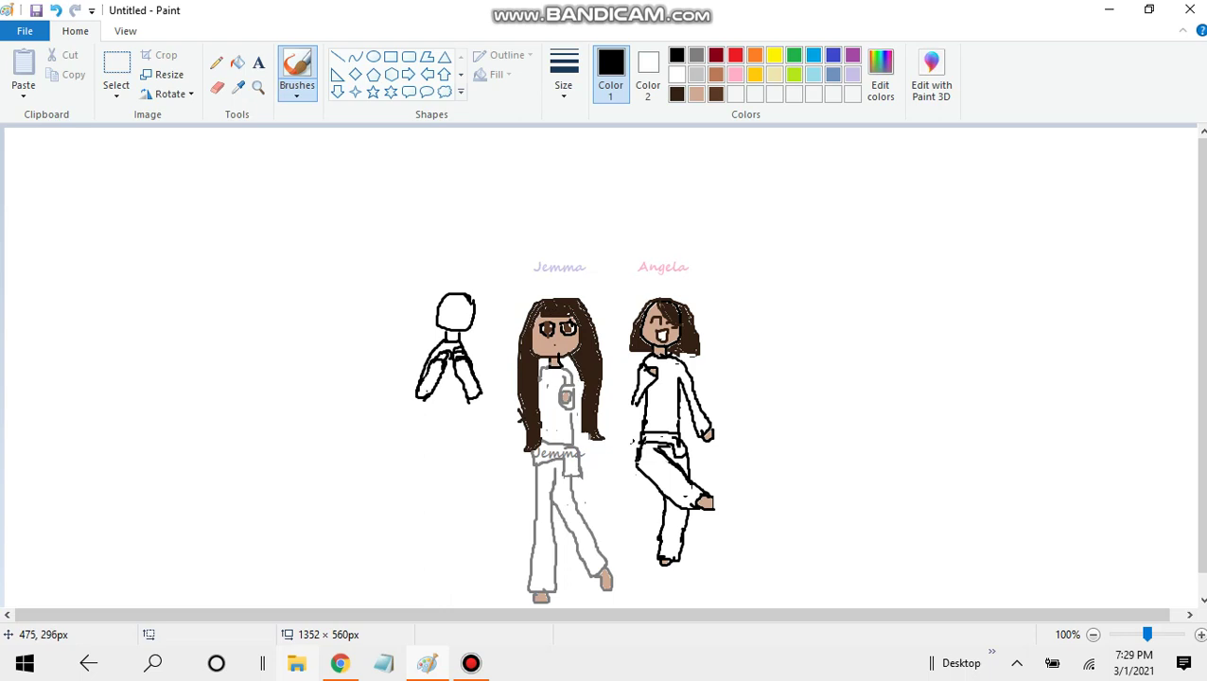
left_click_drag(421, 399, 478, 401)
mouse_move(417, 407)
left_mouse_down()
mouse_move(464, 412)
mouse_move(466, 430)
mouse_move(476, 407)
left_mouse_up()
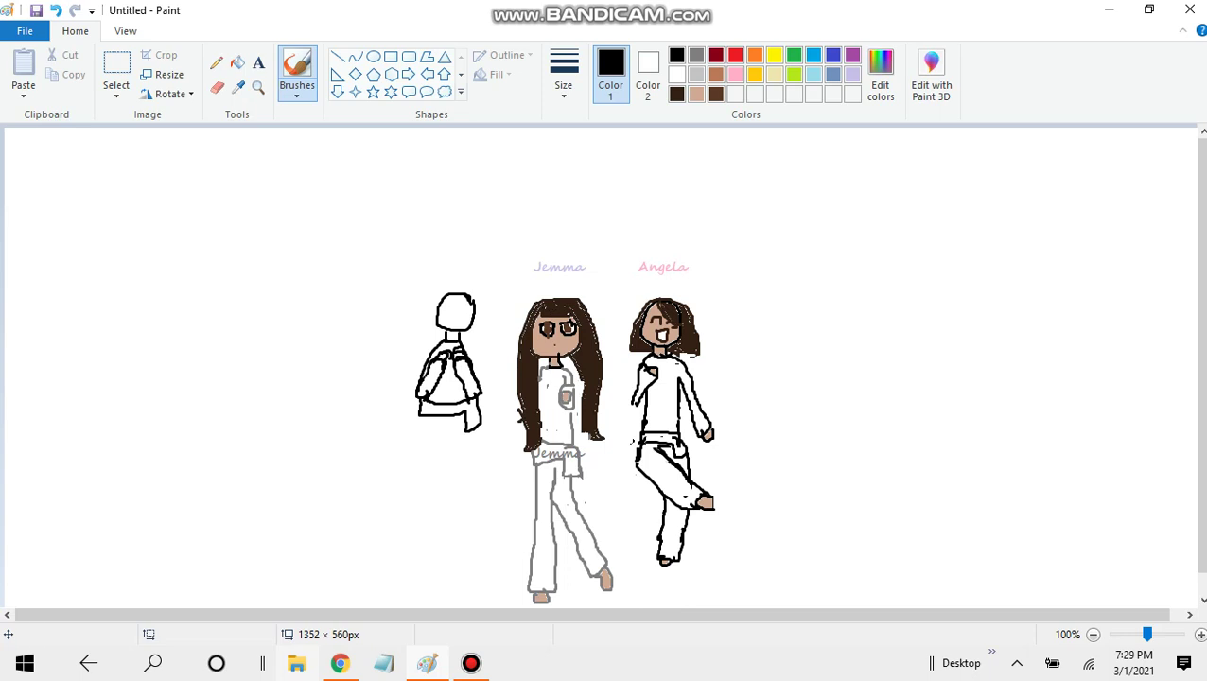
Step: Clean up the third figure's neckline with the eraser, then redraw the collar and the torso's left side in black
left_click(217, 86)
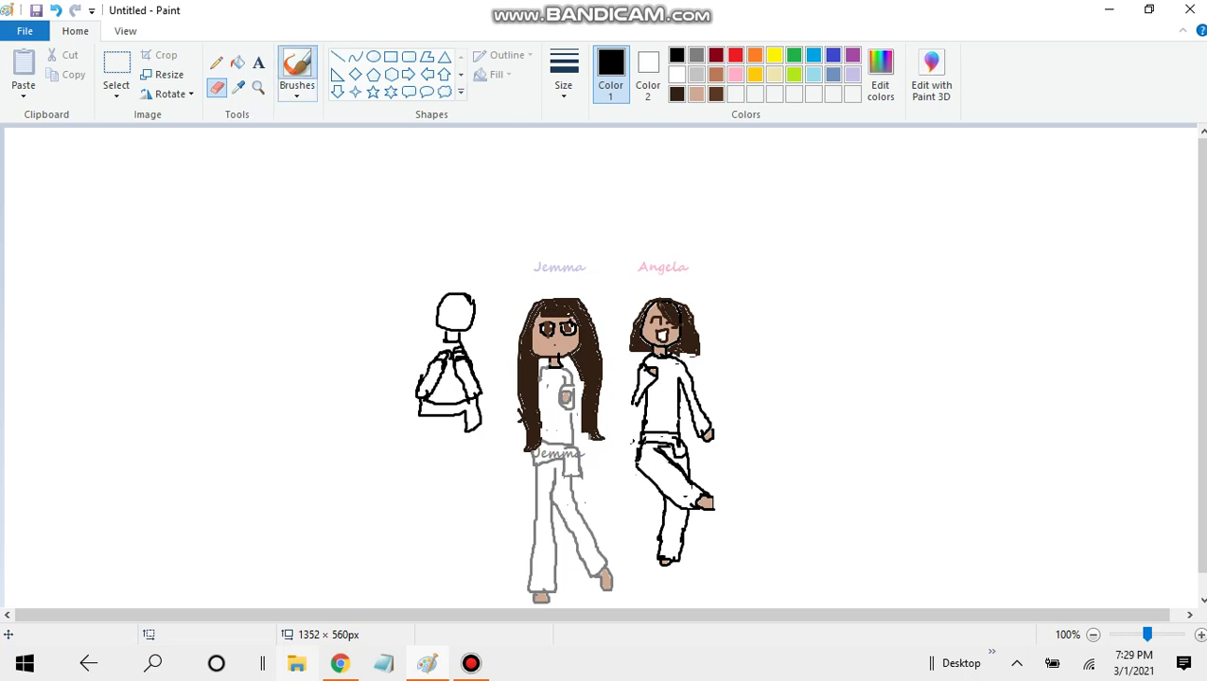
left_click(297, 74)
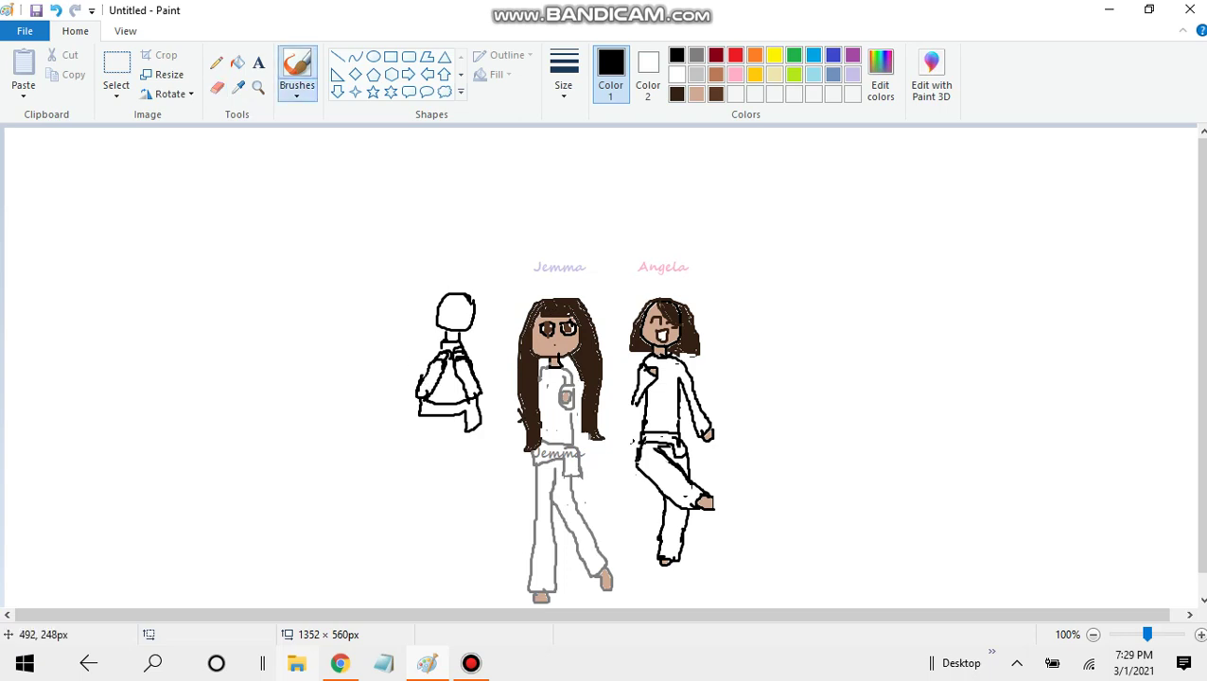
left_click_drag(437, 380, 434, 403)
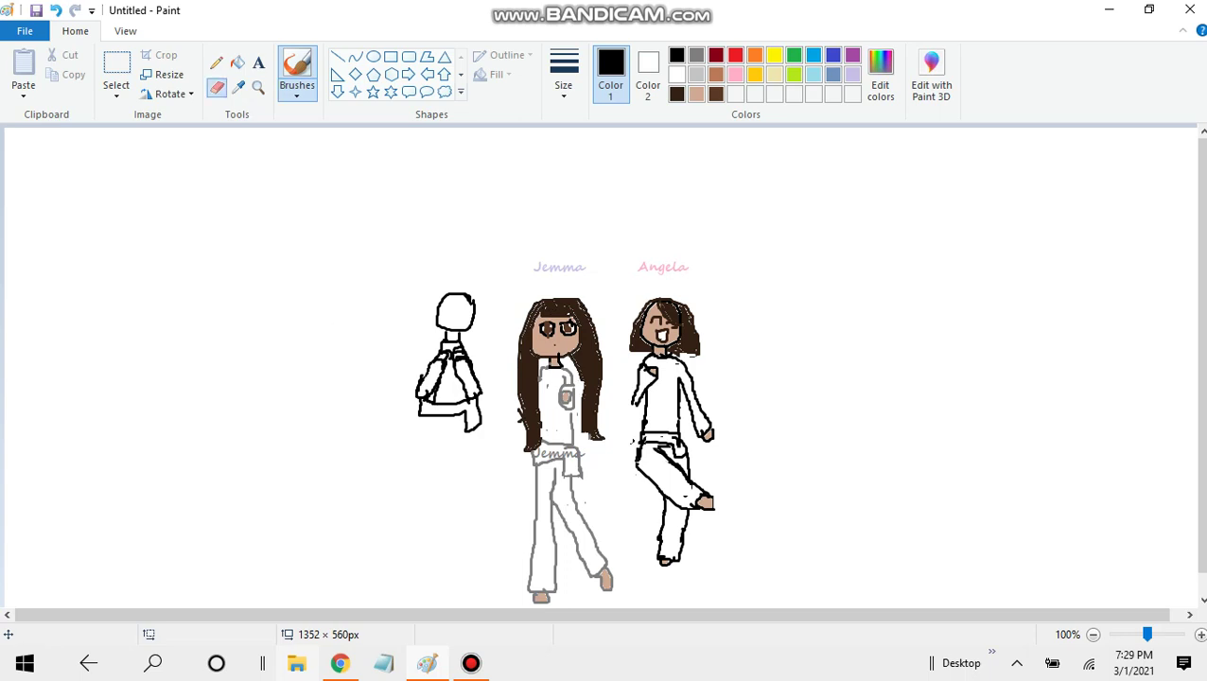
Step: Erase the overhanging left end of the third figure's waistband and close it with a short black line
left_click(216, 87)
left_click_drag(417, 405, 421, 419)
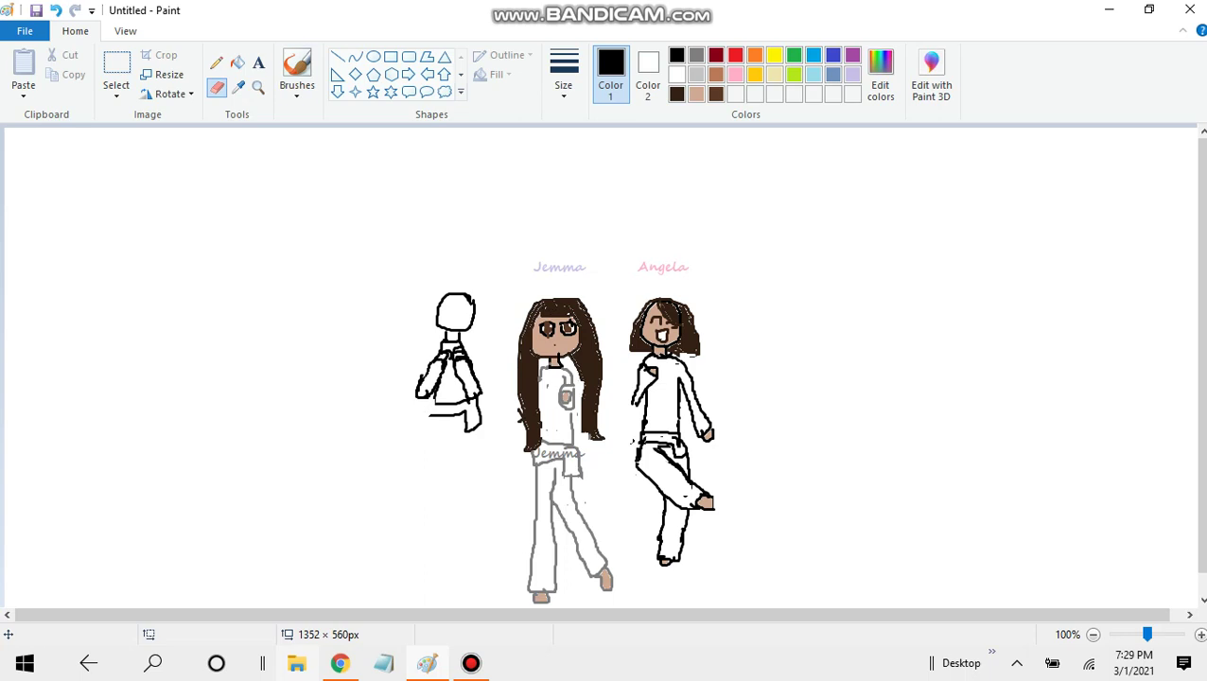
left_click(296, 68)
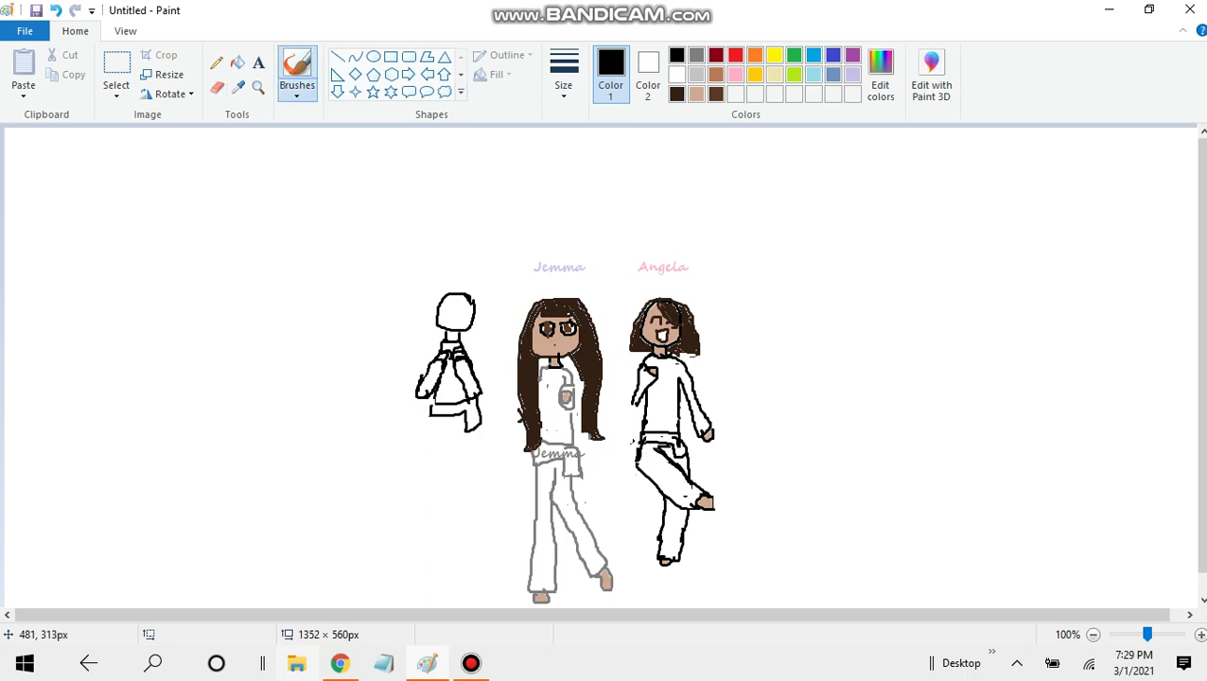
left_click(461, 449)
left_click(448, 431)
Step: Try the skin-colour fill on the third figure, undo it, and paint the joined hands with the brush in the same colour
left_click(696, 94)
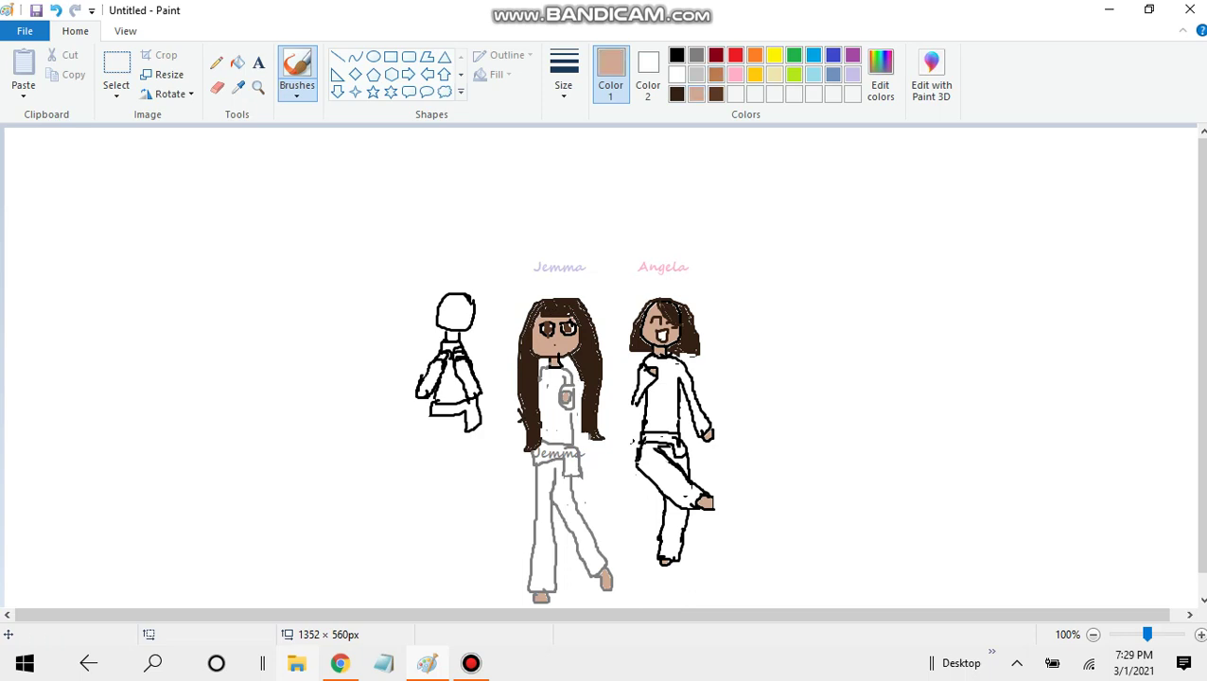
left_click(238, 62)
left_click(478, 378)
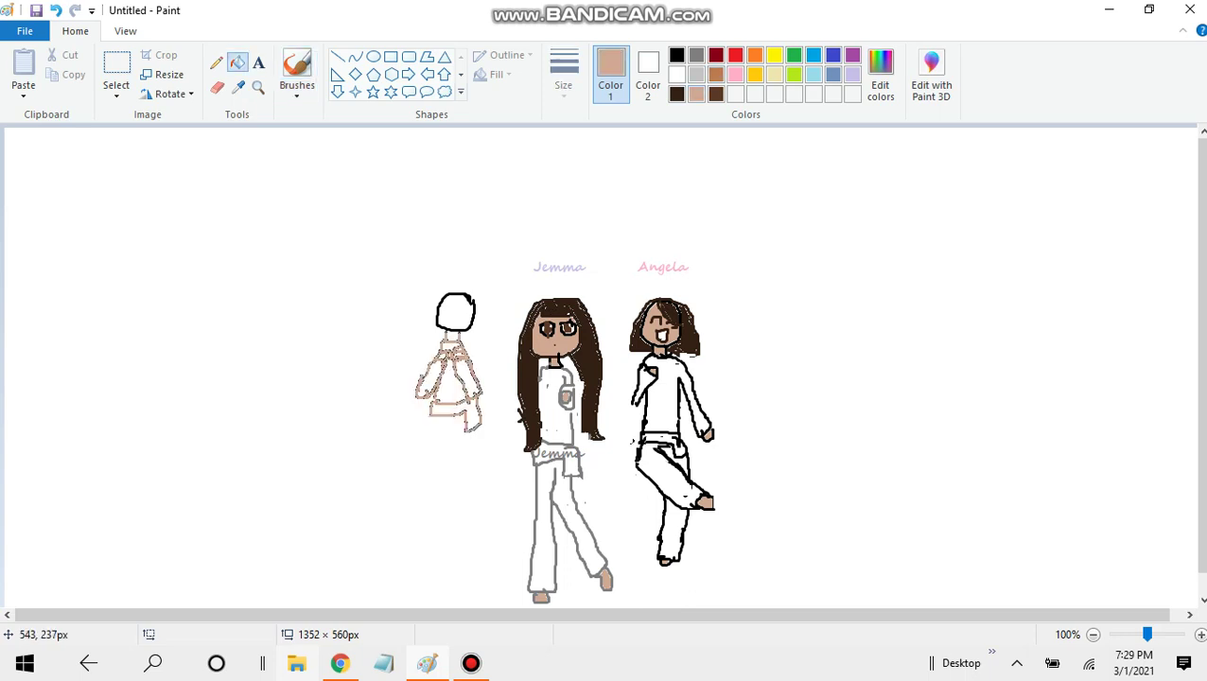
left_click(55, 11)
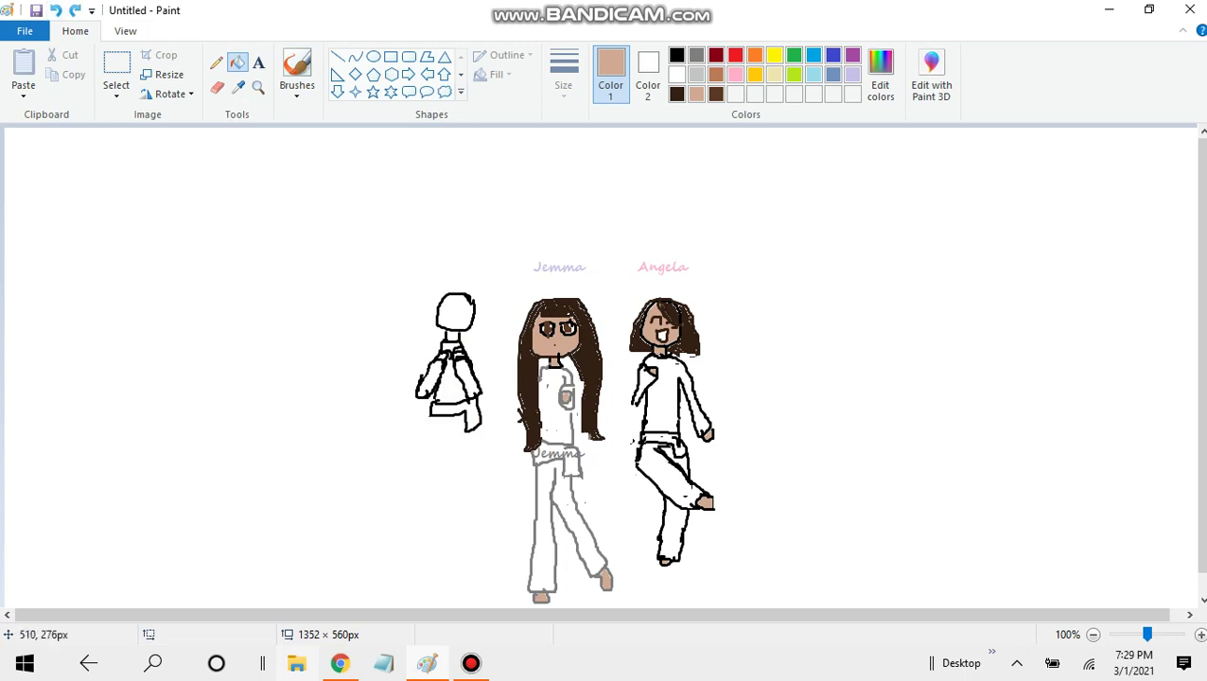
key("ctrl+y")
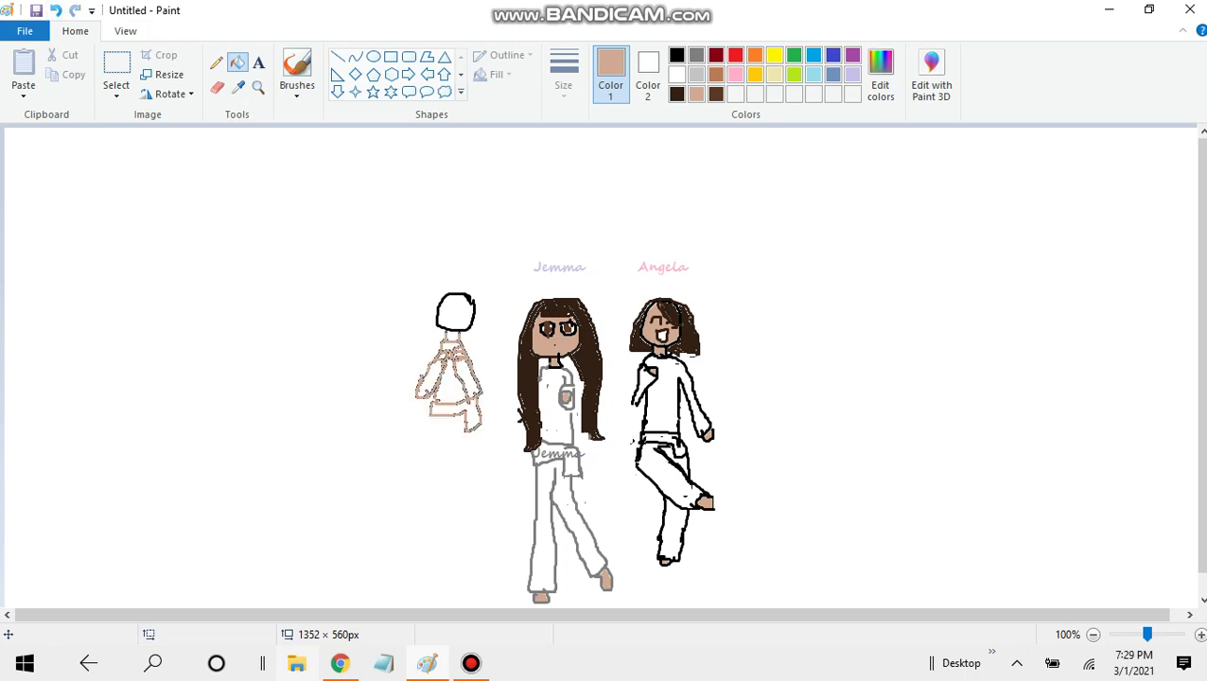
left_click(55, 10)
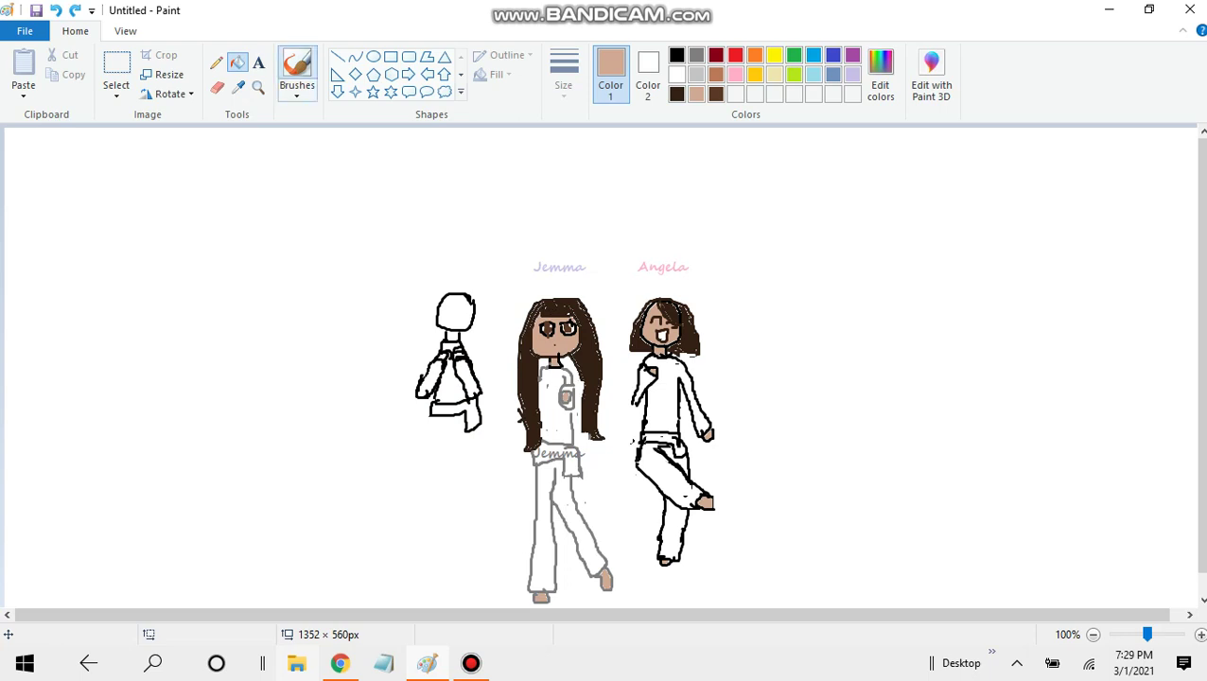
left_click(297, 71)
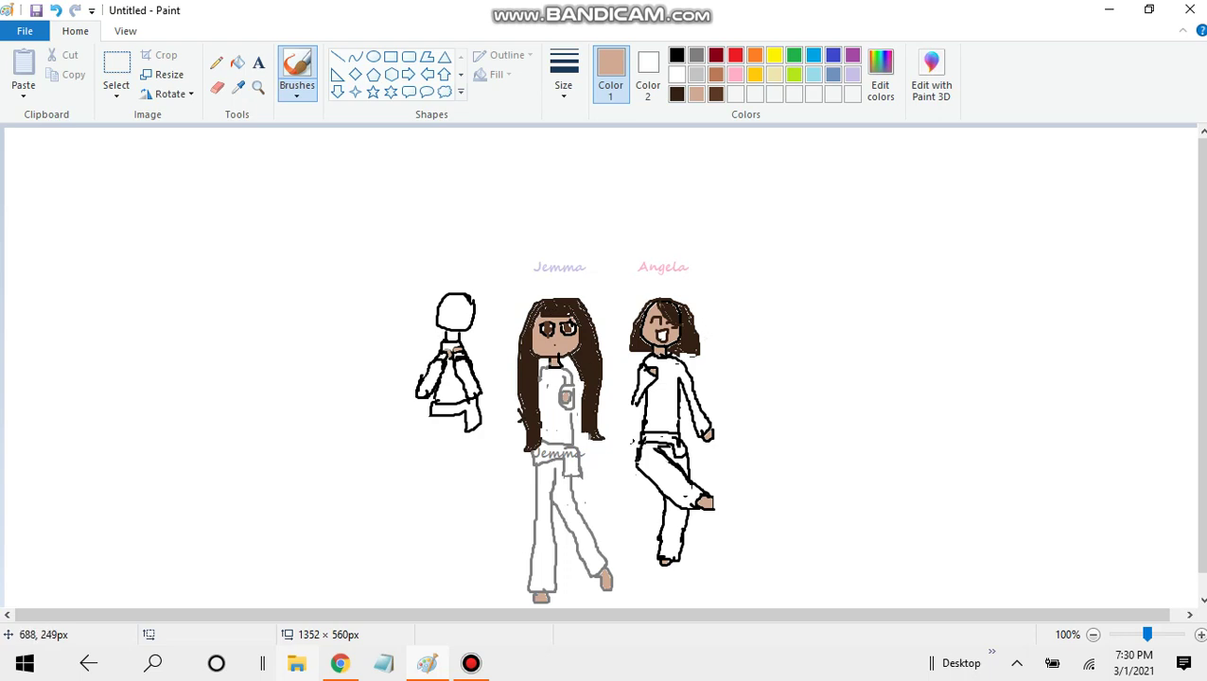
Step: Set the brush colour to black for drawing the third figure's legs
left_click(676, 55)
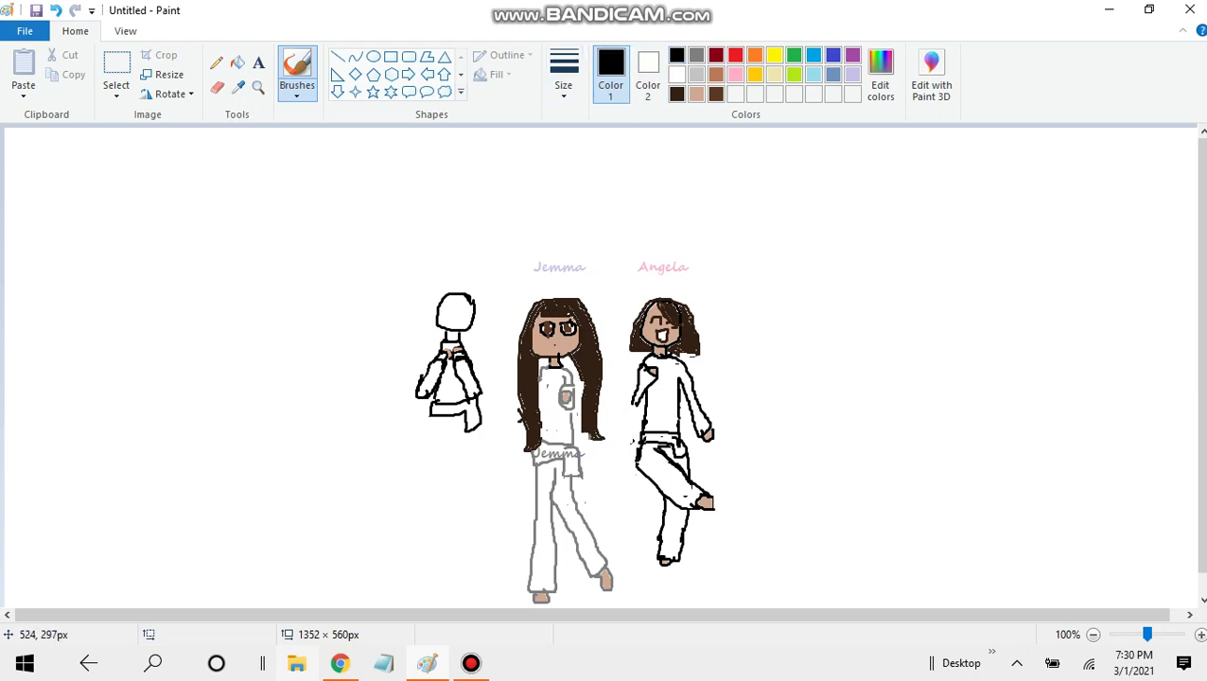
left_click(425, 447)
mouse_move(434, 414)
left_mouse_down()
mouse_move(425, 481)
mouse_move(398, 535)
mouse_move(431, 459)
left_mouse_up()
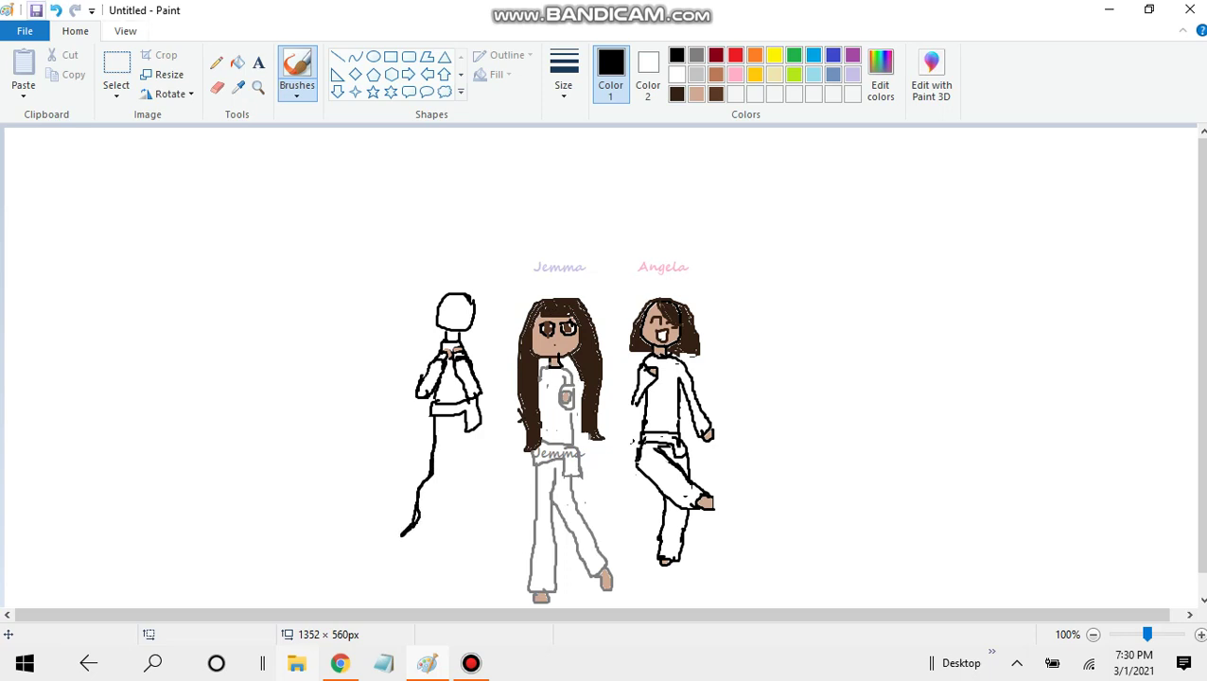
left_click(56, 10)
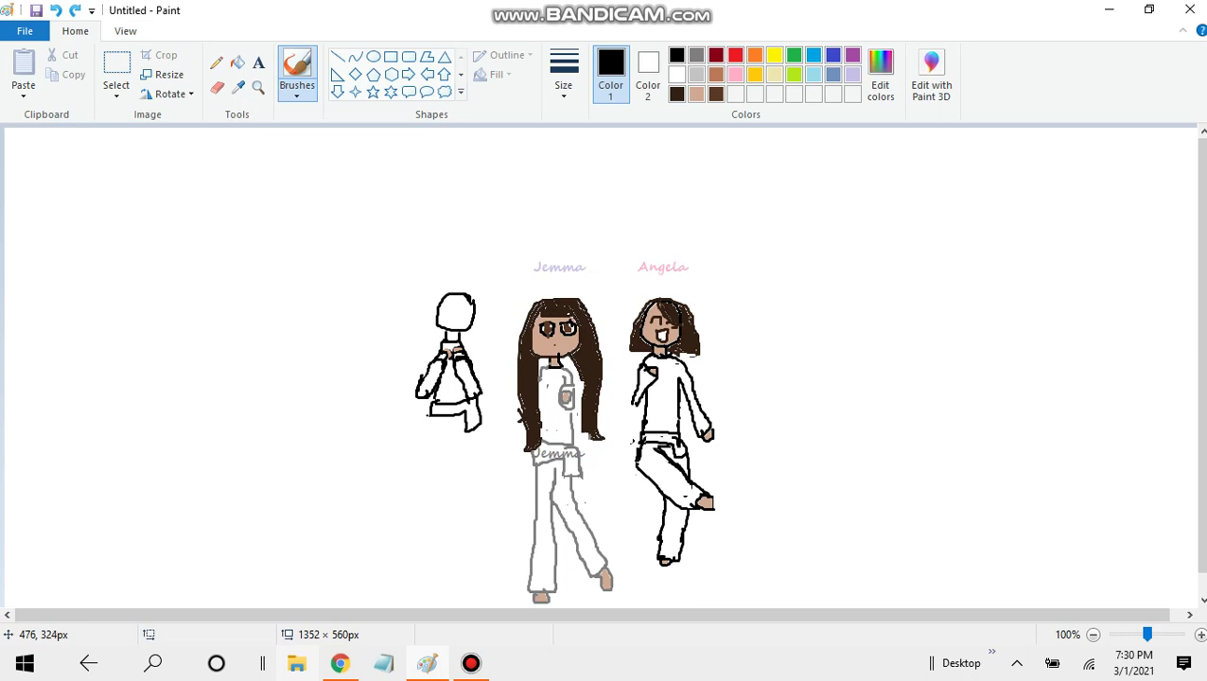
left_click_drag(425, 426, 405, 511)
mouse_move(409, 519)
left_mouse_down()
mouse_move(429, 521)
mouse_move(457, 428)
mouse_move(474, 516)
mouse_move(490, 508)
mouse_move(479, 441)
left_mouse_up()
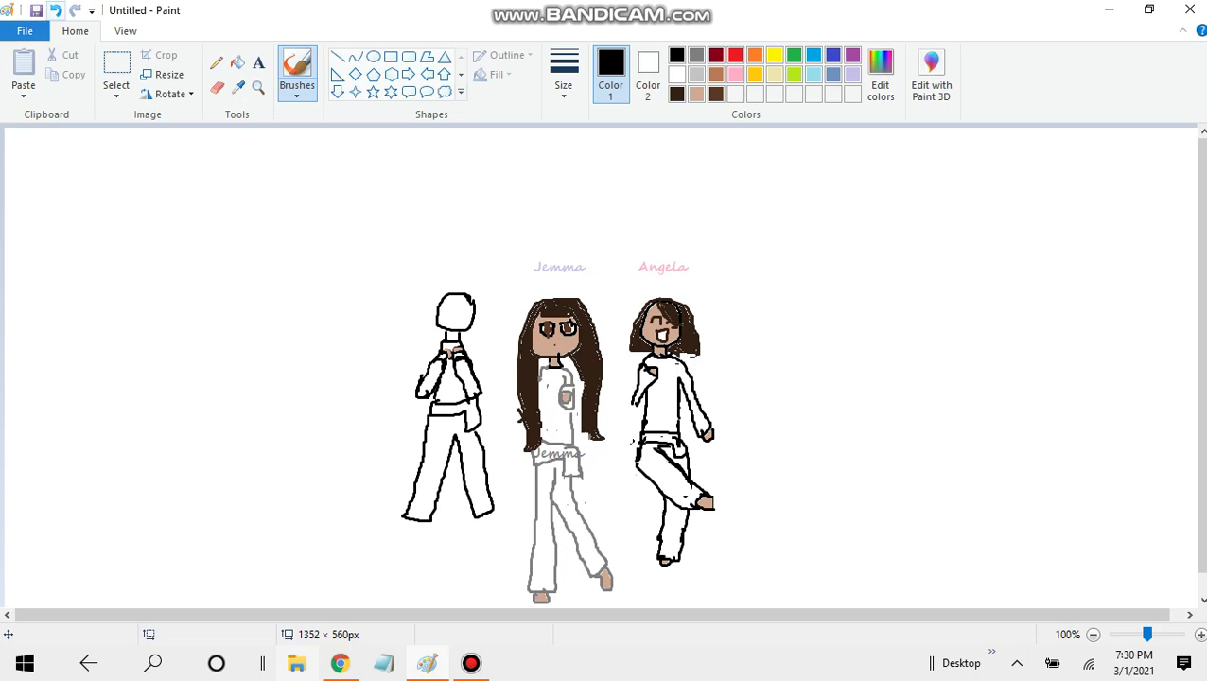
left_click(56, 11)
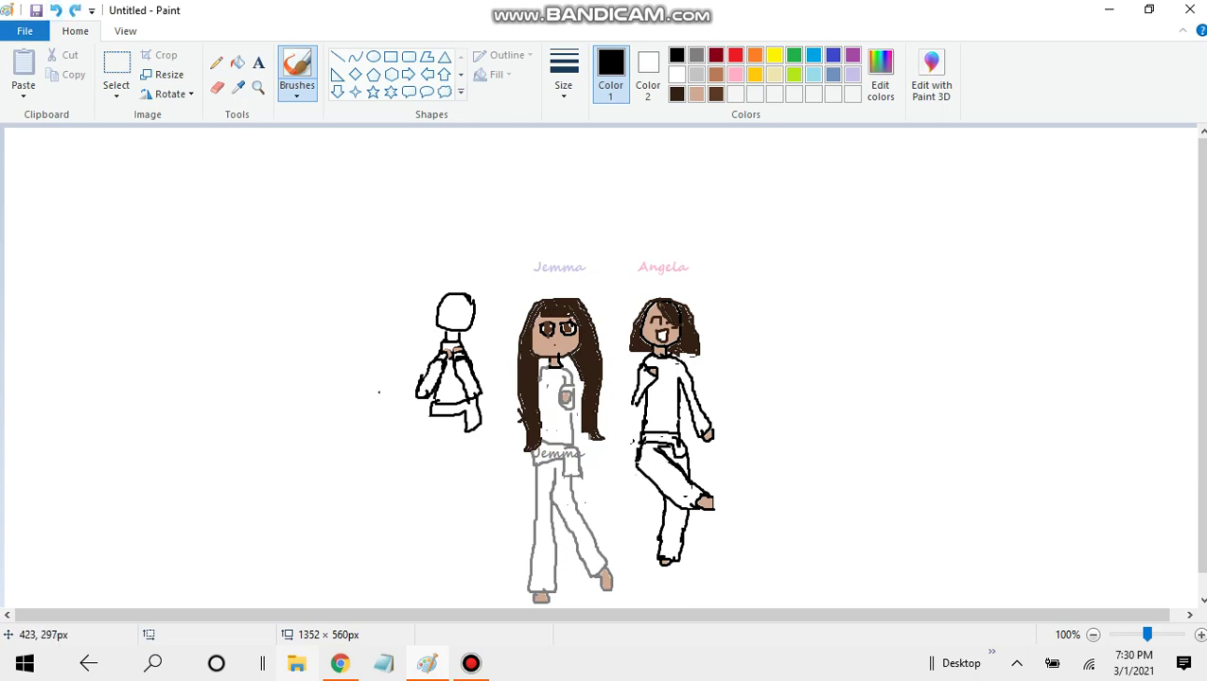
mouse_move(429, 416)
left_mouse_down()
mouse_move(423, 530)
mouse_move(443, 530)
mouse_move(448, 442)
left_mouse_up()
mouse_move(449, 430)
left_mouse_down()
mouse_move(482, 524)
mouse_move(467, 462)
left_mouse_up()
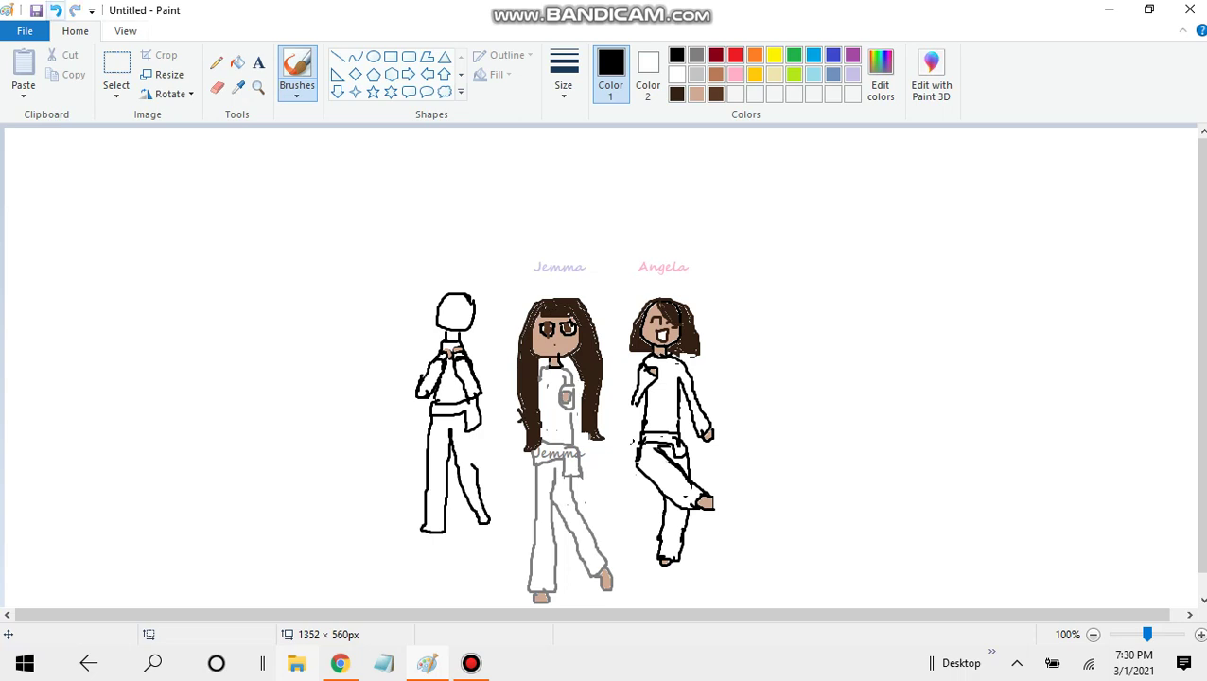
key("ctrl+z")
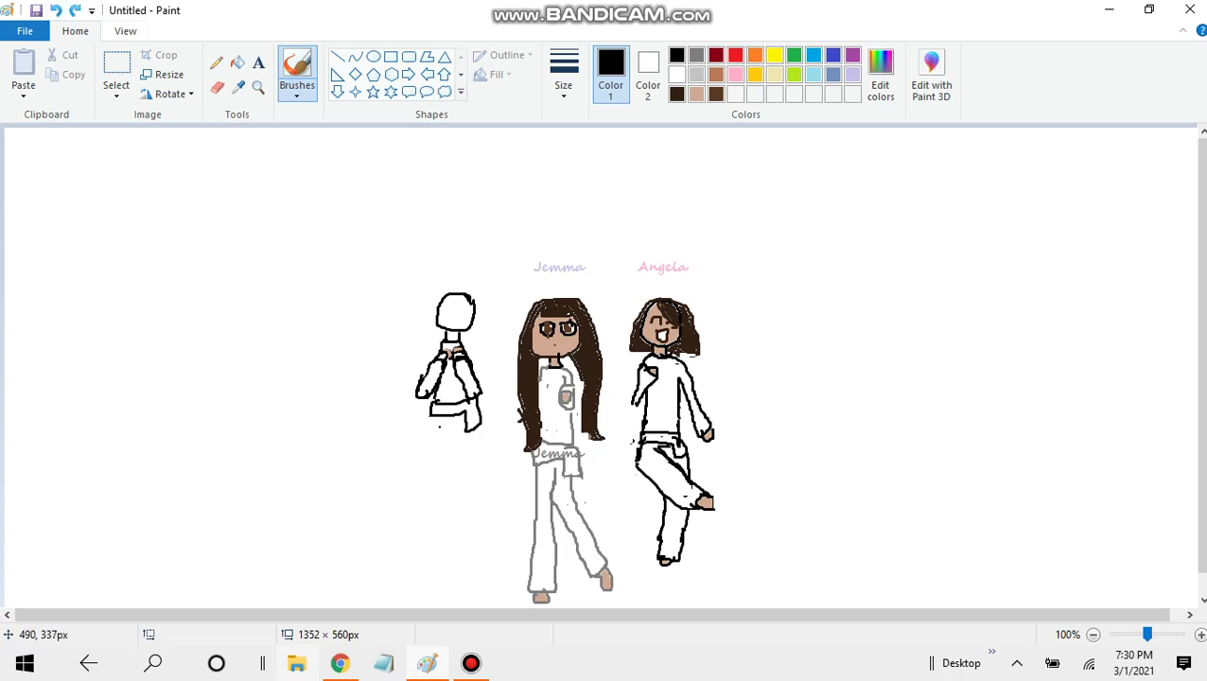
Step: Draw the third figure's two trouser legs below the waistband and a foot on the outward-slanting leg in black
mouse_move(427, 419)
left_mouse_down()
mouse_move(444, 519)
mouse_move(456, 446)
mouse_move(478, 518)
mouse_move(504, 510)
mouse_move(476, 432)
left_mouse_up()
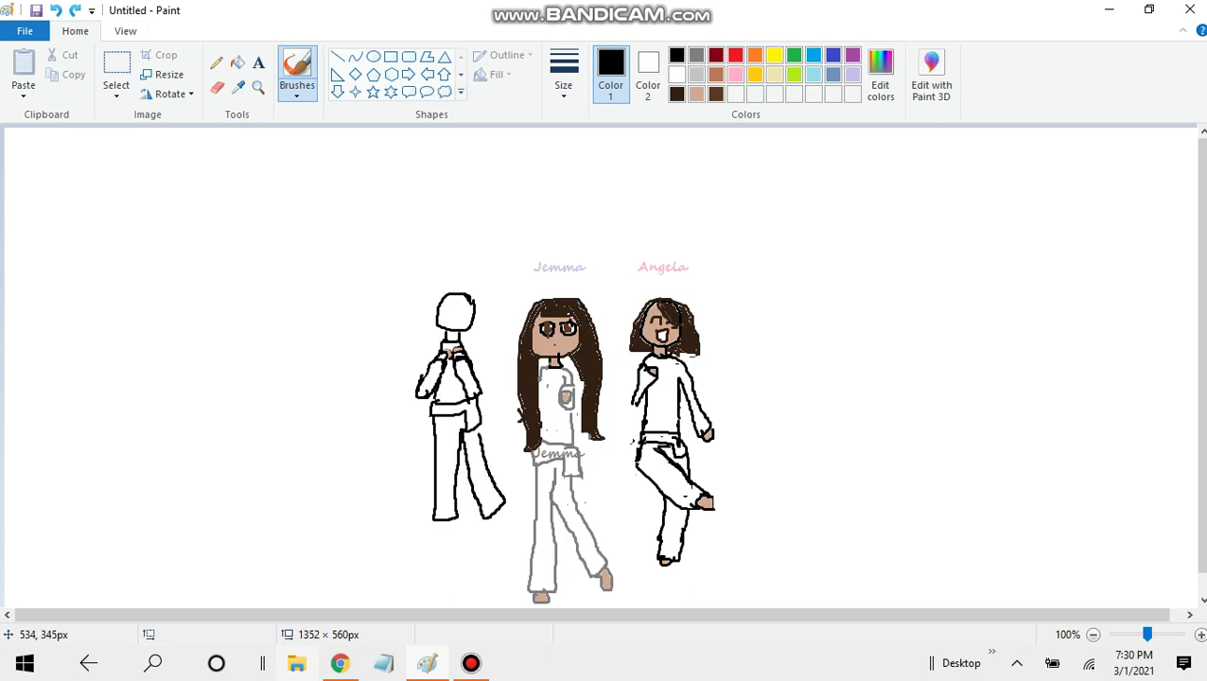
mouse_move(484, 517)
left_mouse_down()
mouse_move(494, 531)
mouse_move(499, 507)
left_mouse_up()
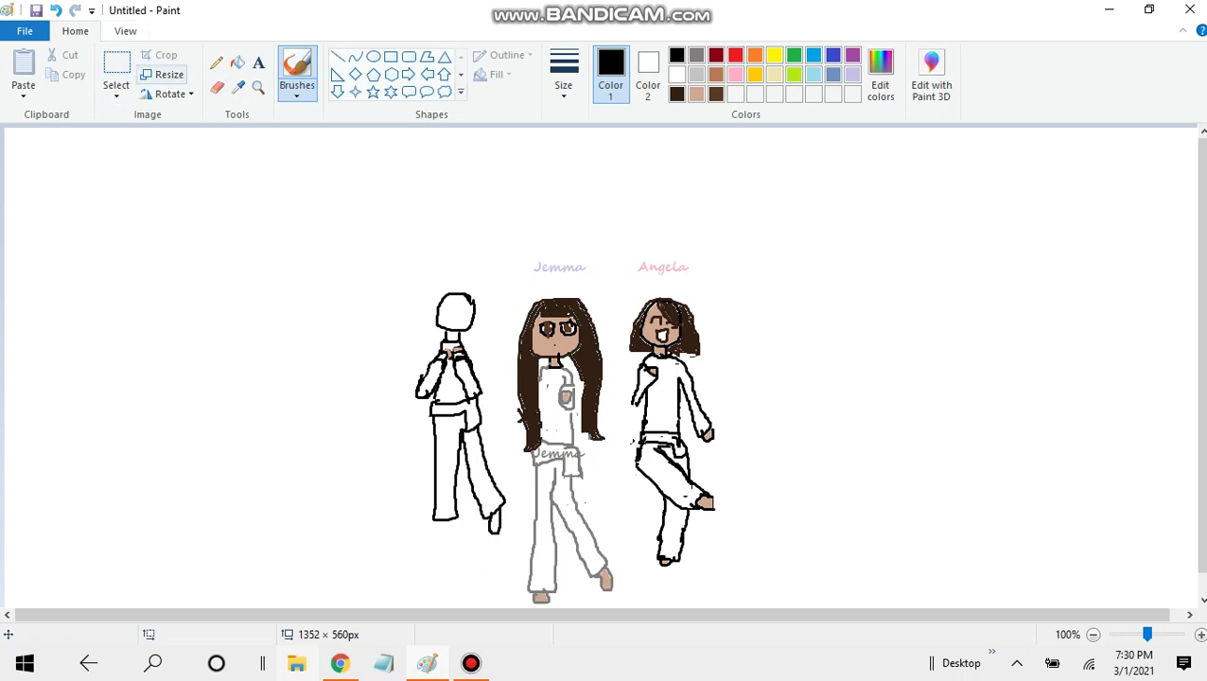
Step: Select the third figure's slanted leg with its foot, move it over the other leg and rotate it left 90°
left_click(116, 71)
left_click_drag(469, 438, 512, 539)
left_click_drag(488, 475, 438, 471)
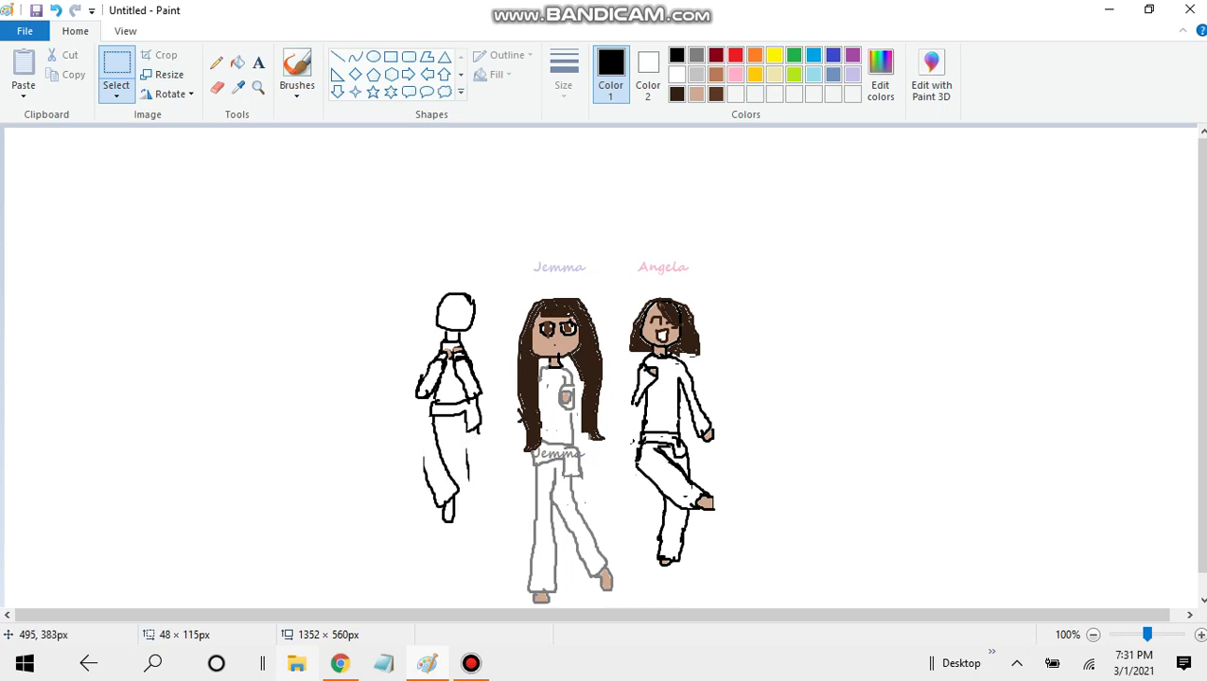
left_click(170, 94)
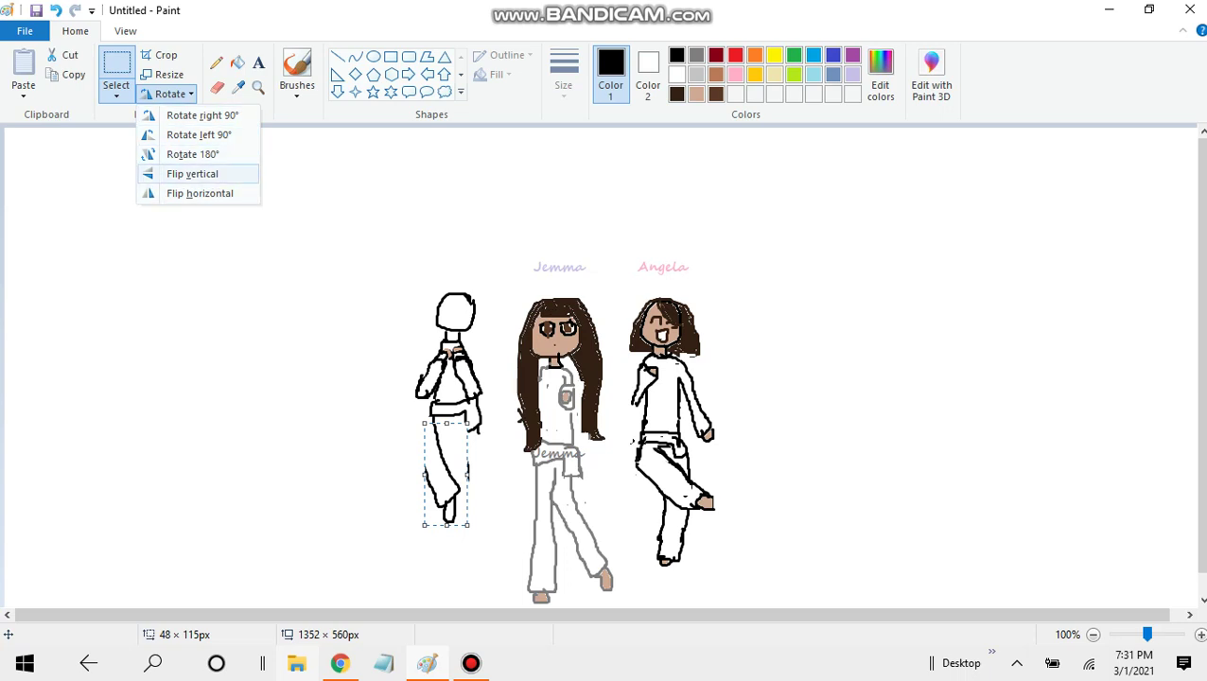
left_click(198, 135)
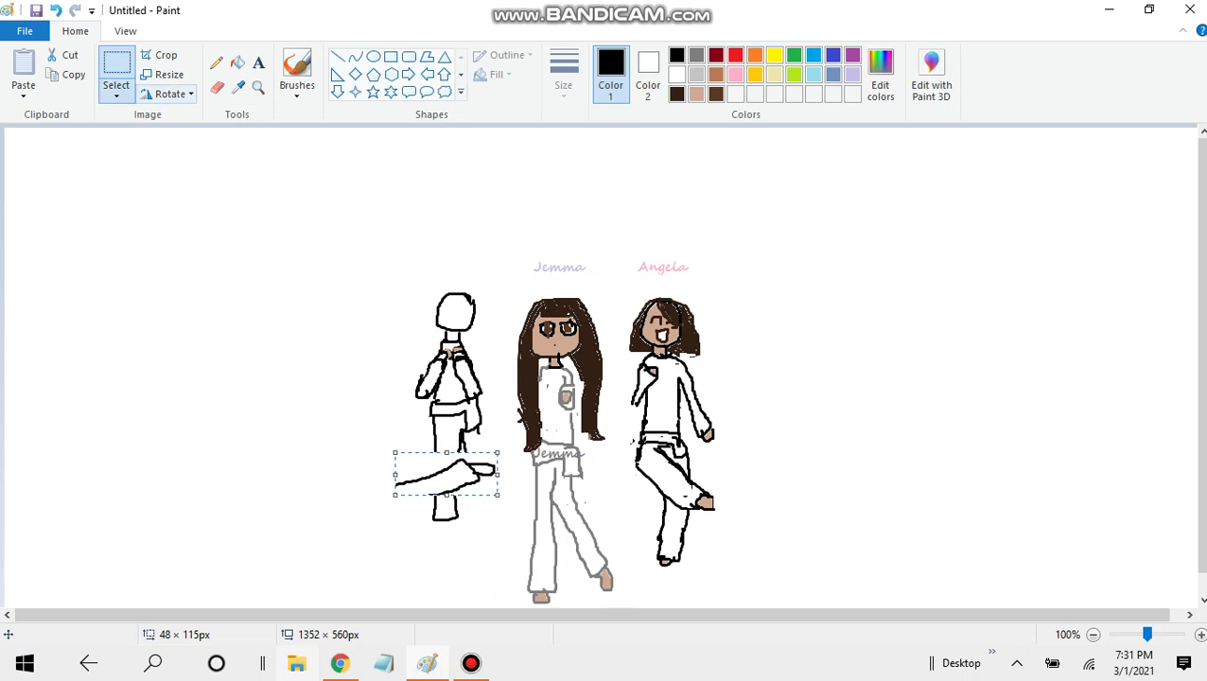
left_click(171, 93)
left_click(199, 114)
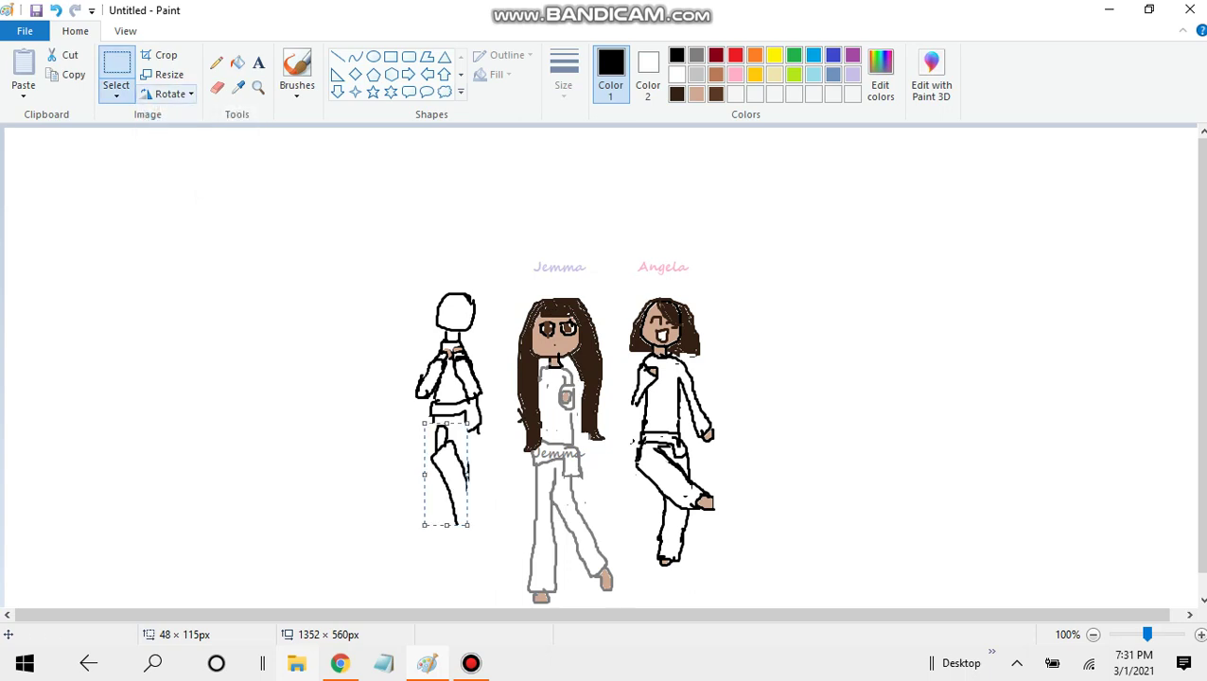
left_click(170, 93)
left_click(199, 134)
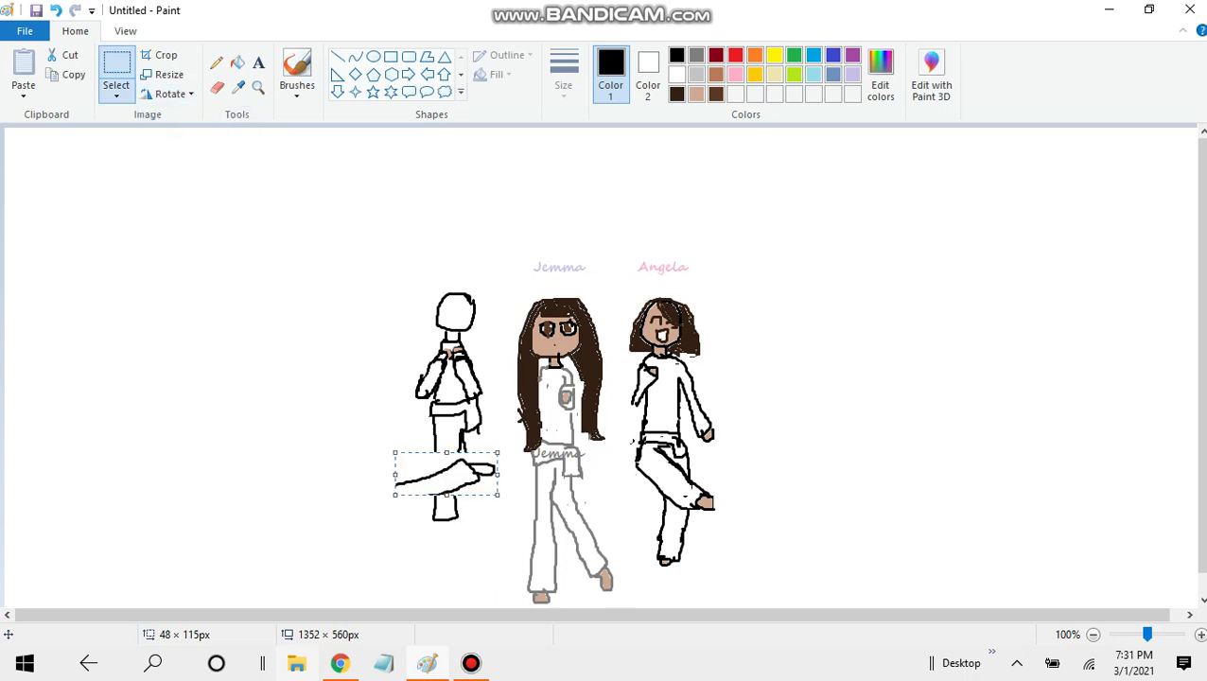
Step: Flip the selected leg vertically and horizontally, and position it across the standing leg just below the hips
left_click(170, 94)
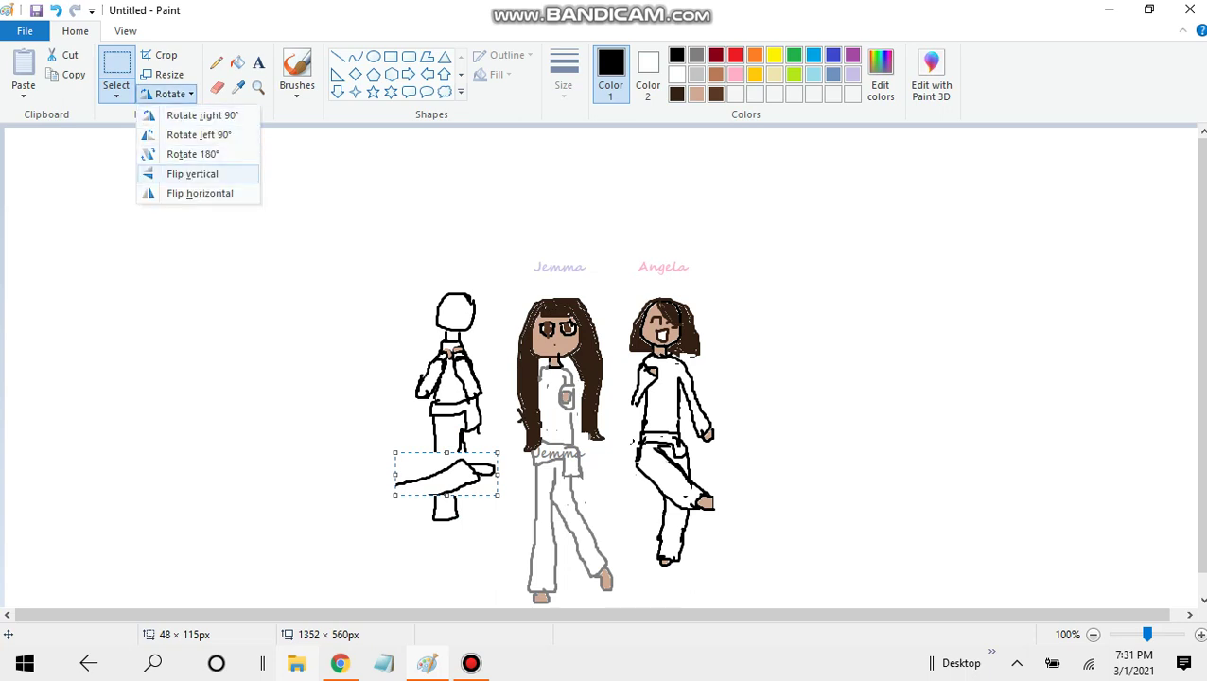
left_click(192, 174)
left_click(171, 94)
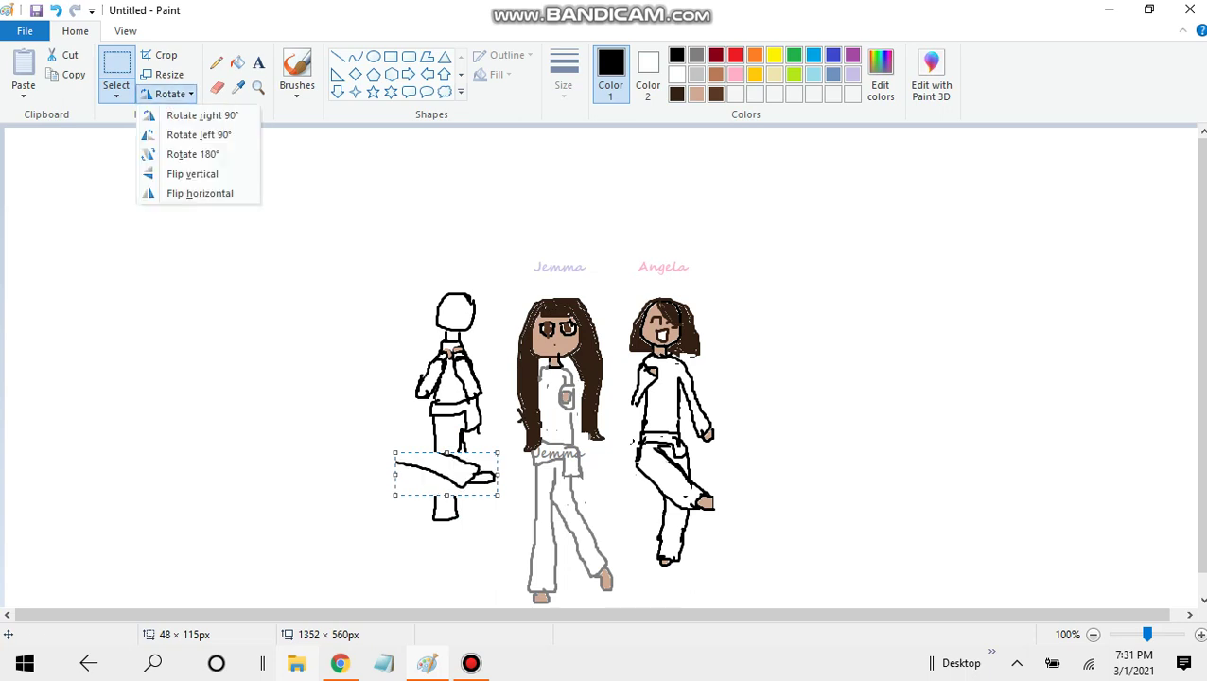
left_click(199, 192)
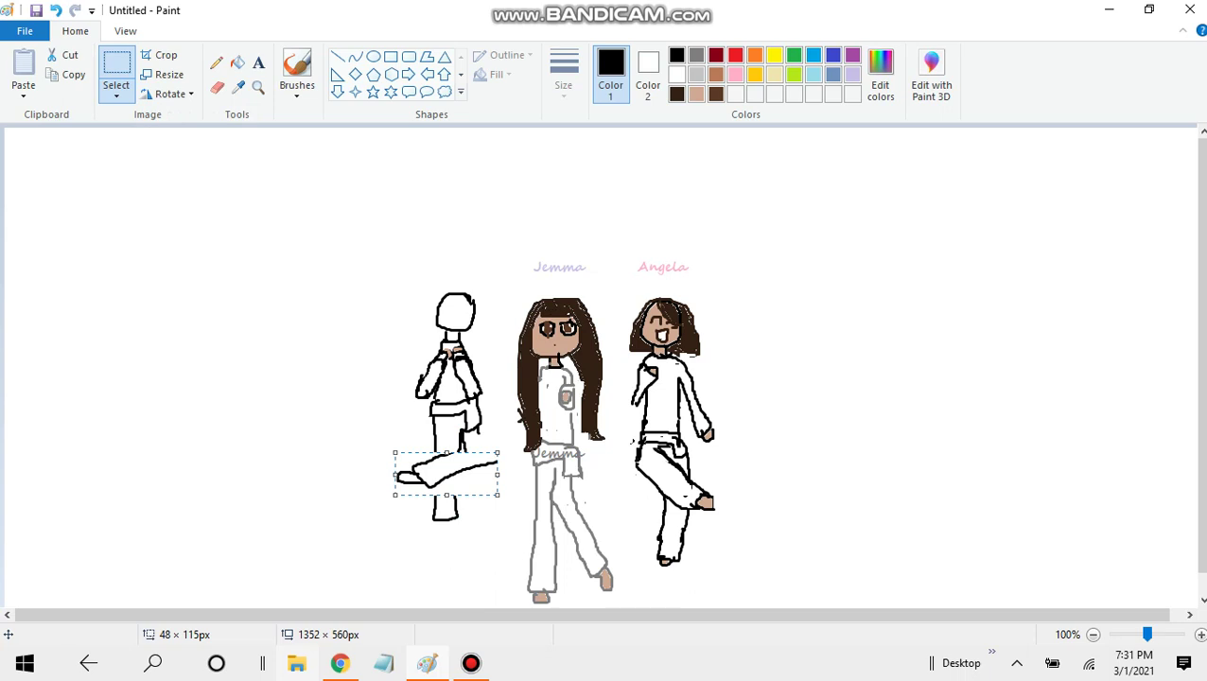
left_click_drag(486, 486, 472, 469)
Step: Erase the overhanging thigh end of the third figure's raised leg and draw the bent knee up to the waistband in black
left_click(216, 87)
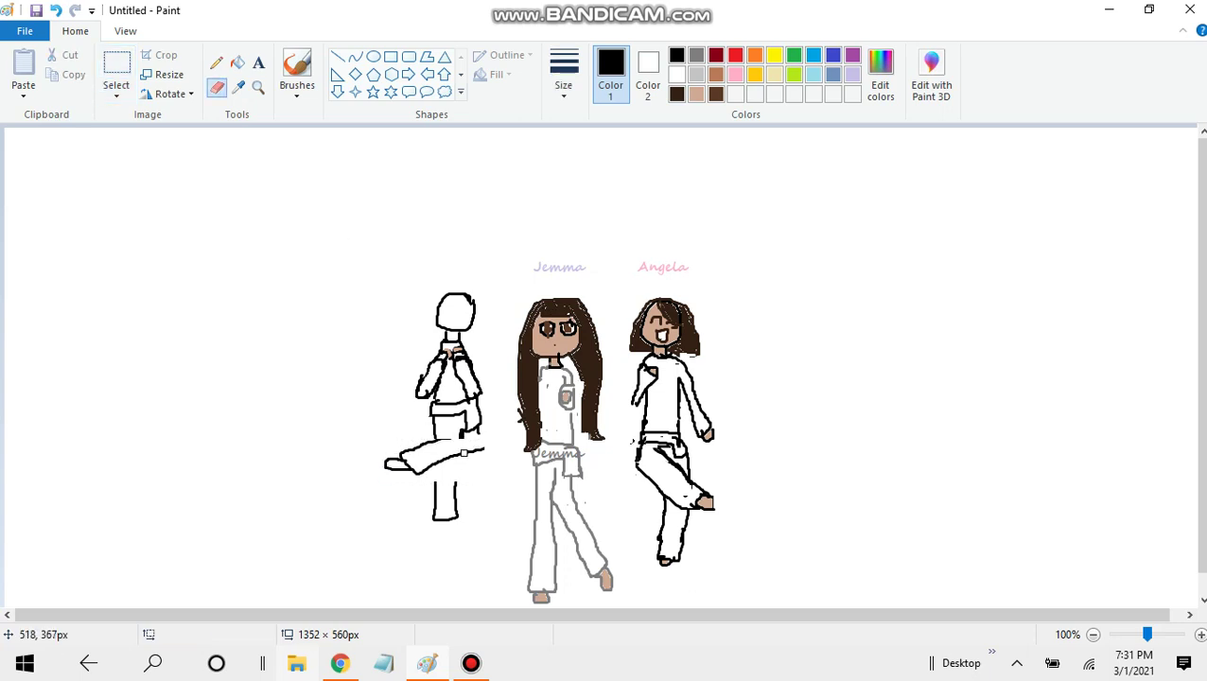
mouse_move(479, 445)
left_mouse_down()
mouse_move(471, 457)
mouse_move(464, 442)
mouse_move(476, 431)
left_mouse_up()
left_click(296, 66)
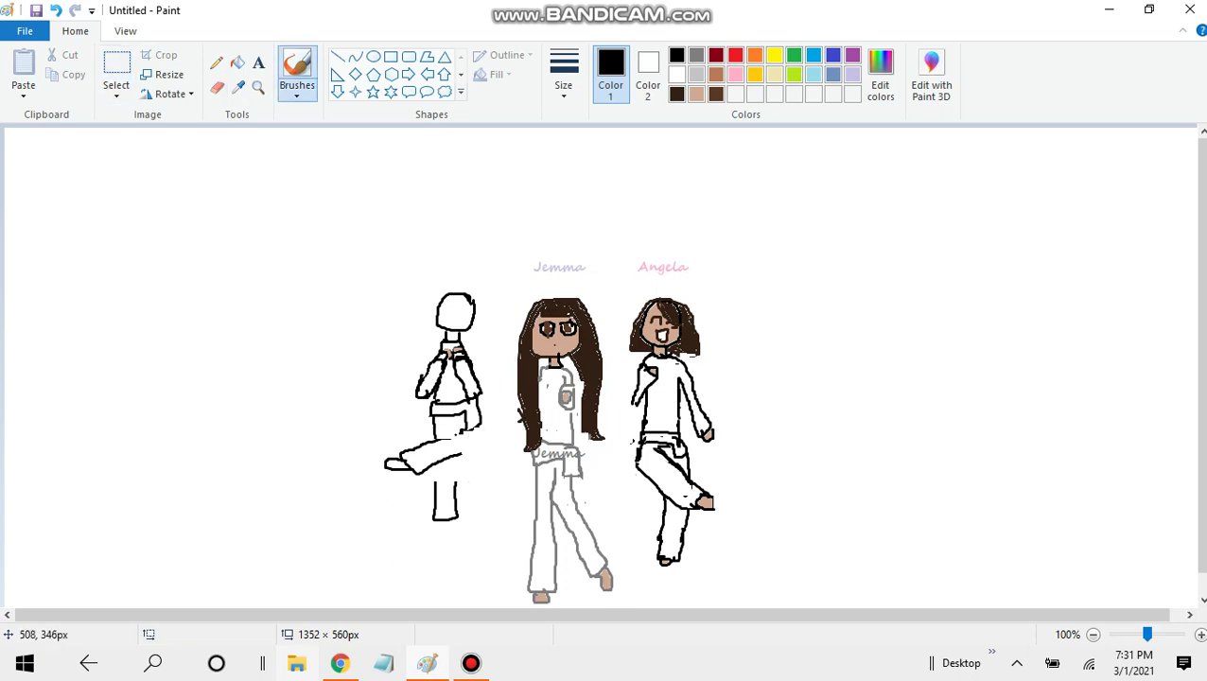
left_click_drag(456, 453, 478, 426)
Step: Join the standing leg to the raised leg, draw its foot in black, and clean up the hip area with the eraser
mouse_move(453, 490)
left_mouse_down()
mouse_move(454, 453)
mouse_move(440, 456)
left_mouse_up()
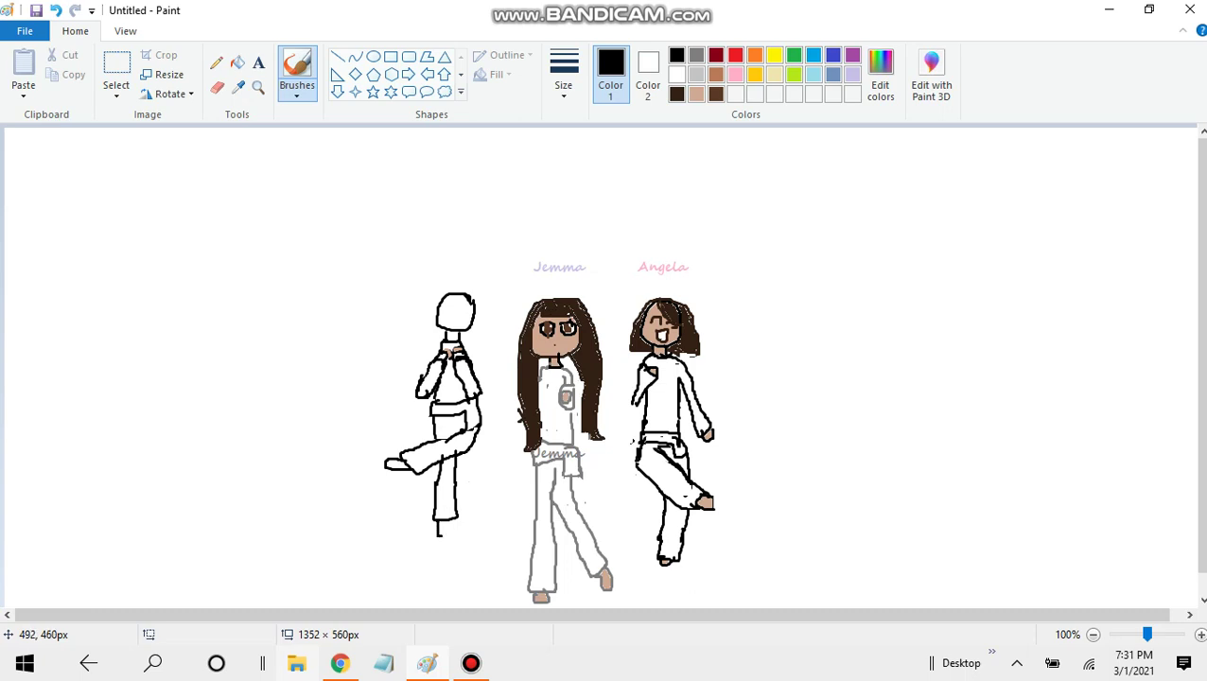
left_click_drag(447, 526, 449, 515)
left_click_drag(450, 443, 458, 418)
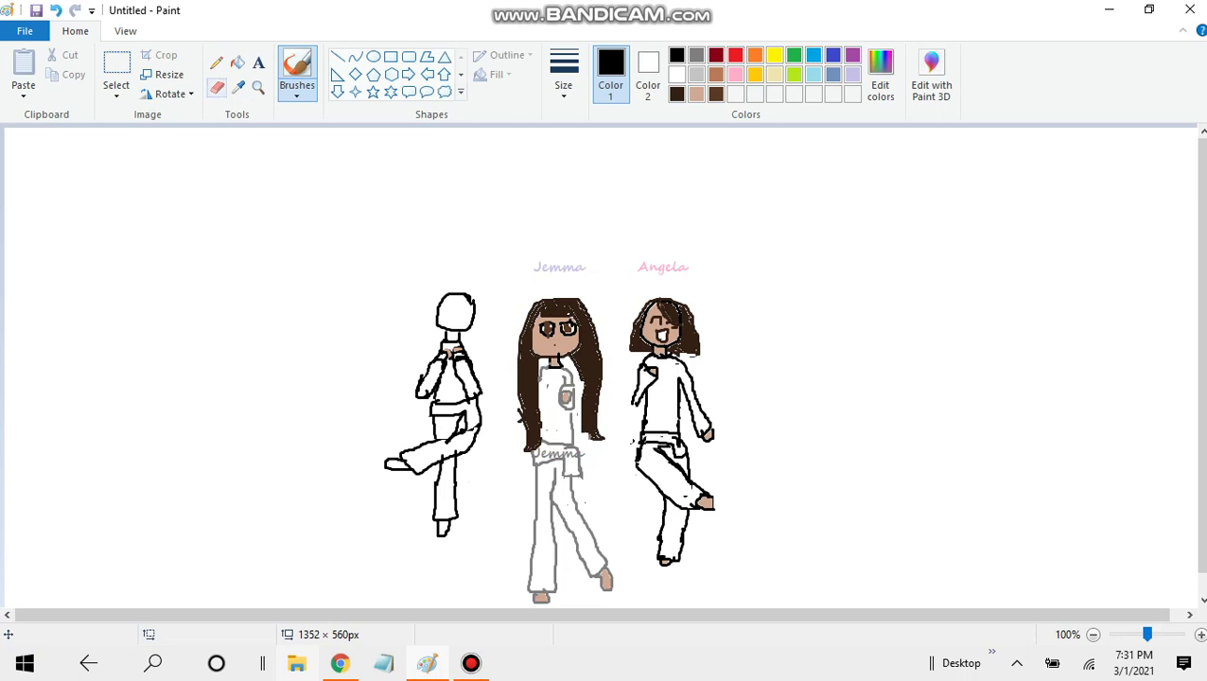
left_click(216, 87)
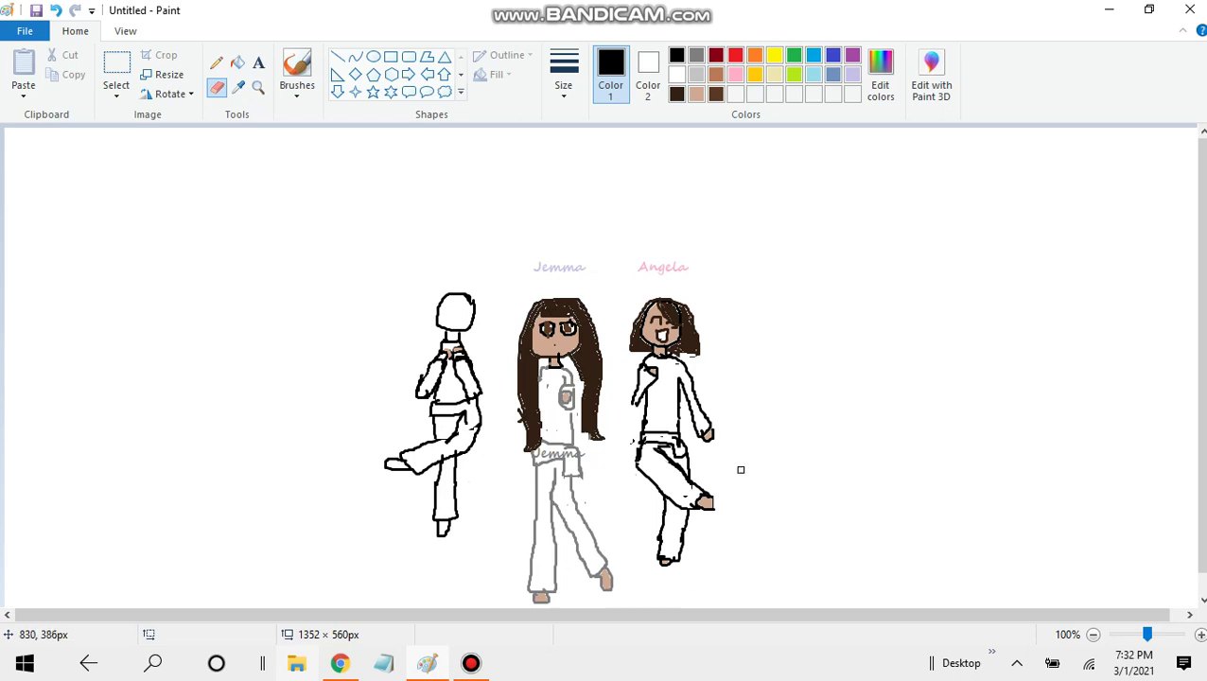
Step: Copy the raised leg of the girl in white with short hair, paste it and move the copy beside the third figure
left_click(117, 71)
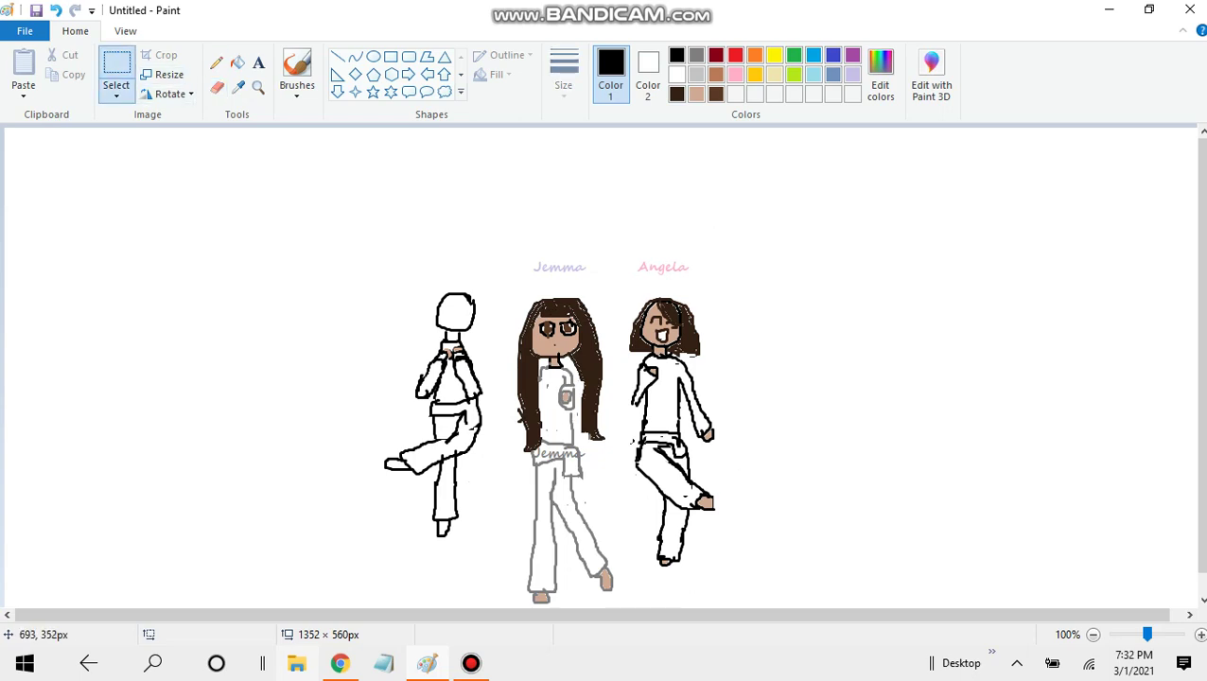
mouse_move(616, 440)
left_mouse_down()
mouse_move(708, 519)
mouse_move(732, 515)
left_mouse_up()
right_click(674, 281)
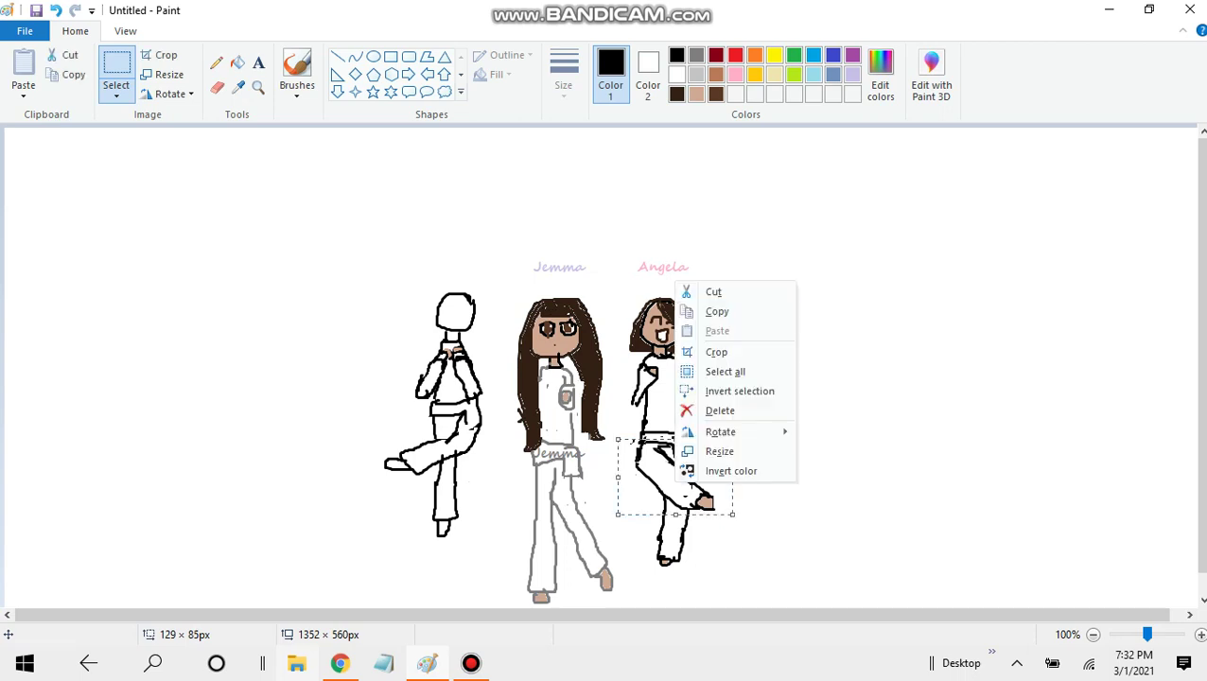
left_click(717, 311)
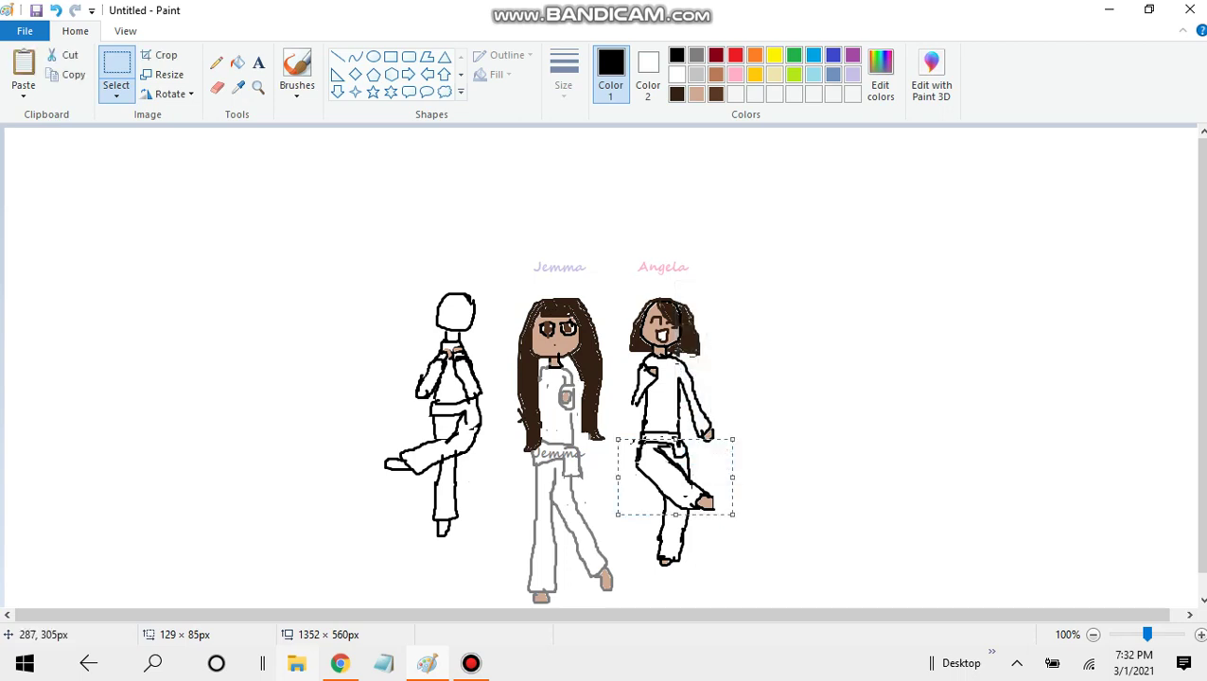
right_click(258, 397)
left_click(284, 446)
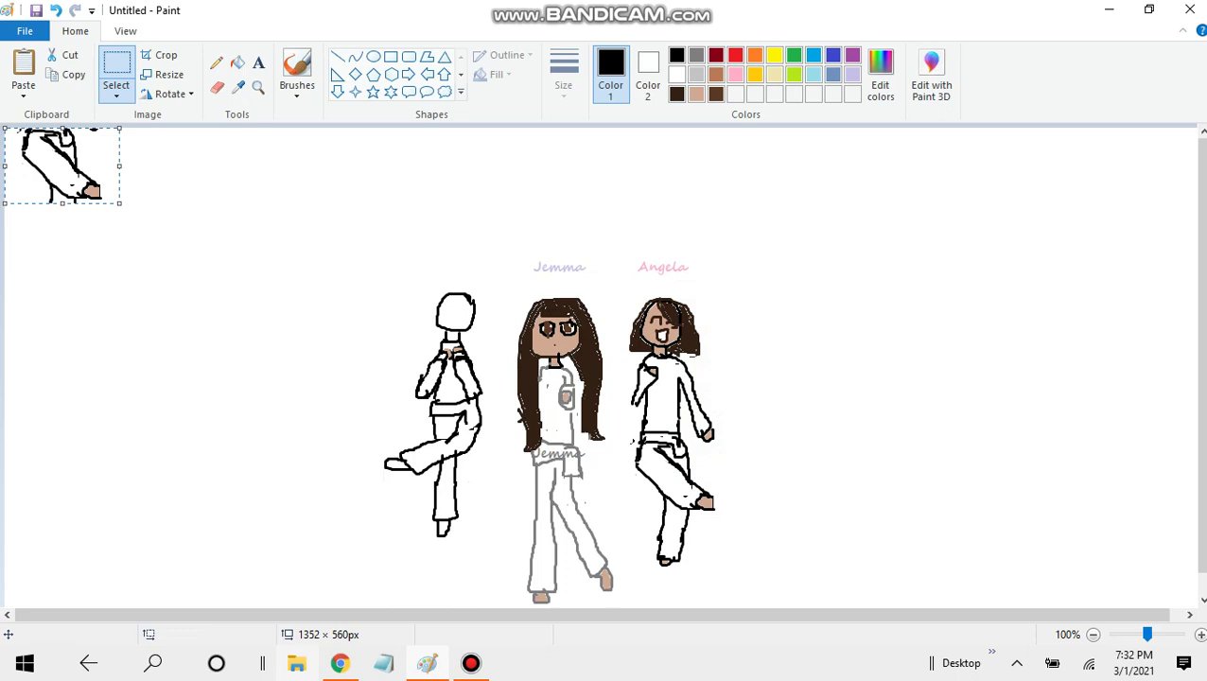
left_click_drag(95, 172, 383, 388)
Step: Mirror the pasted leg by rotating left 90°, flipping vertically and rotating right 90°, and place it over the third figure's raised leg
left_click(167, 94)
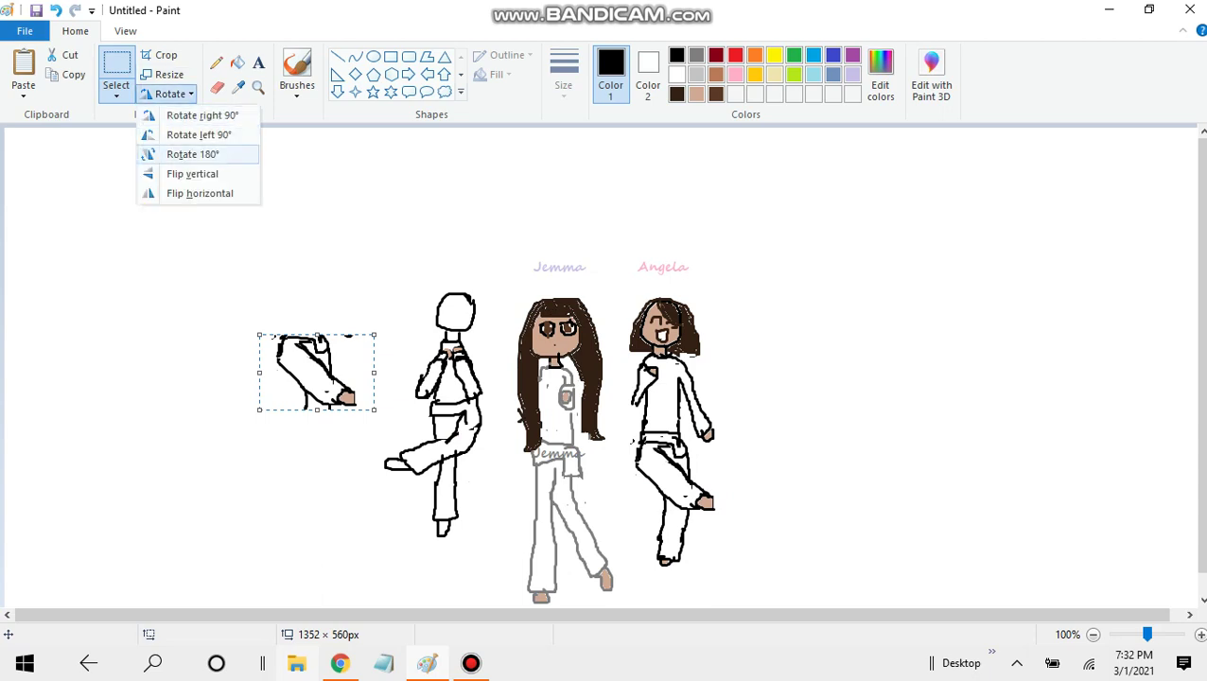
left_click(196, 134)
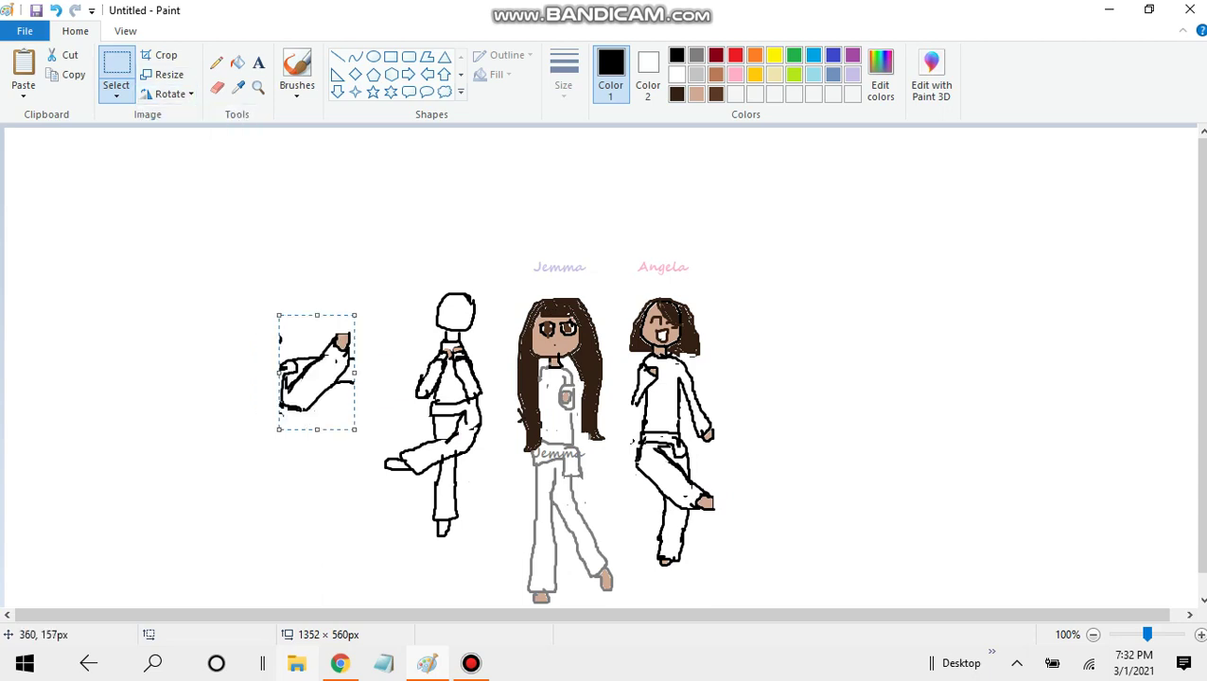
left_click(167, 93)
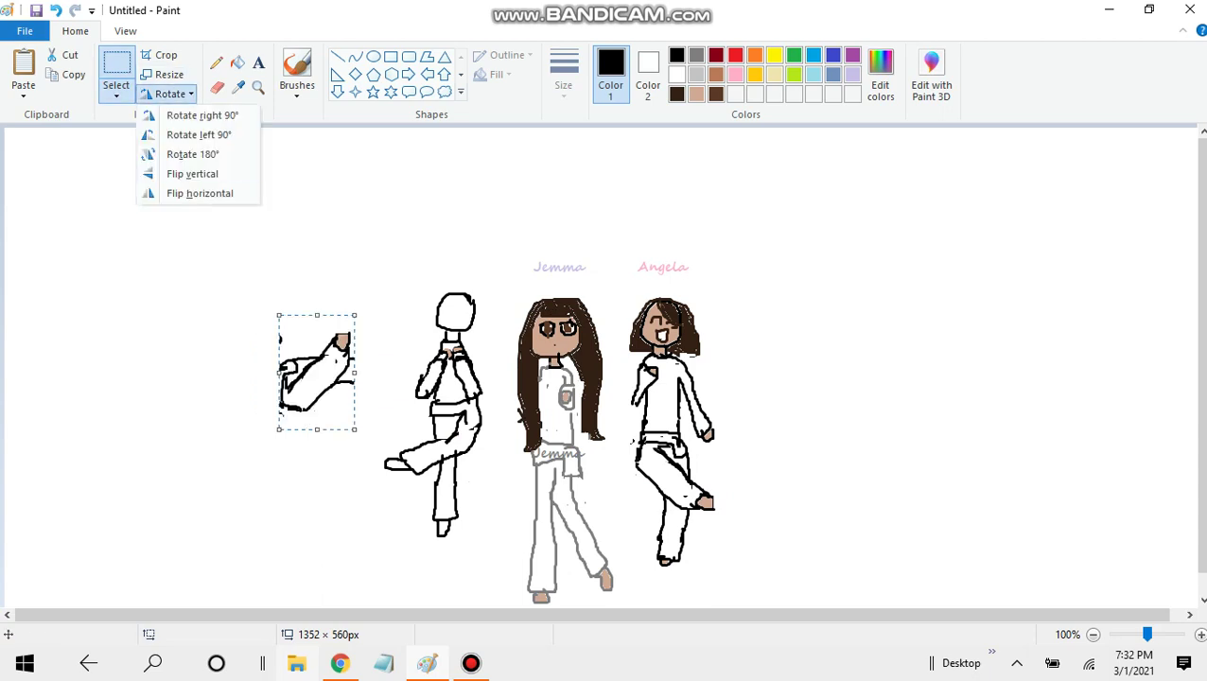
left_click(192, 173)
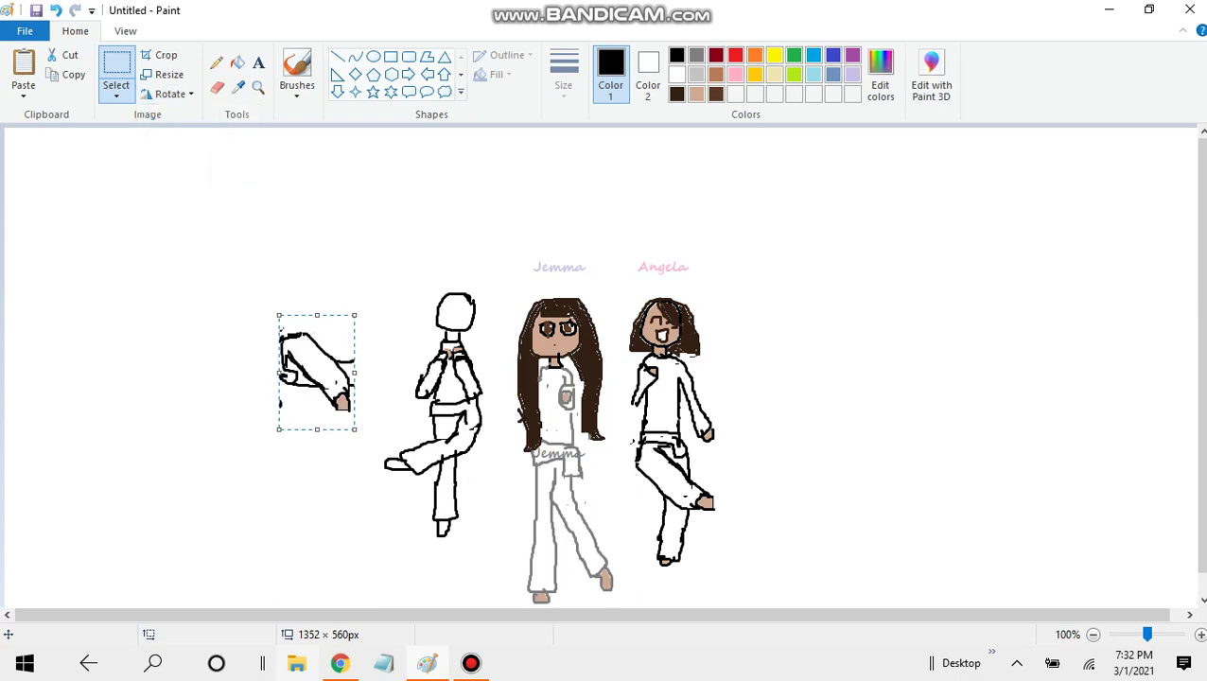
left_click(167, 93)
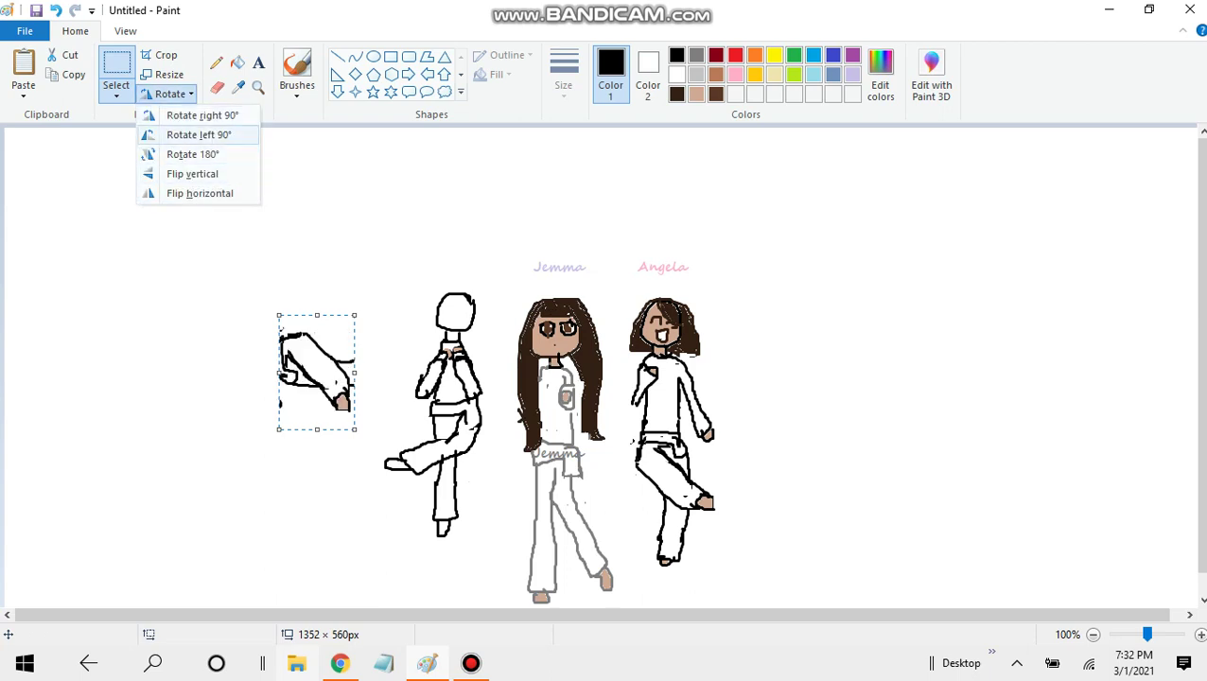
left_click(201, 115)
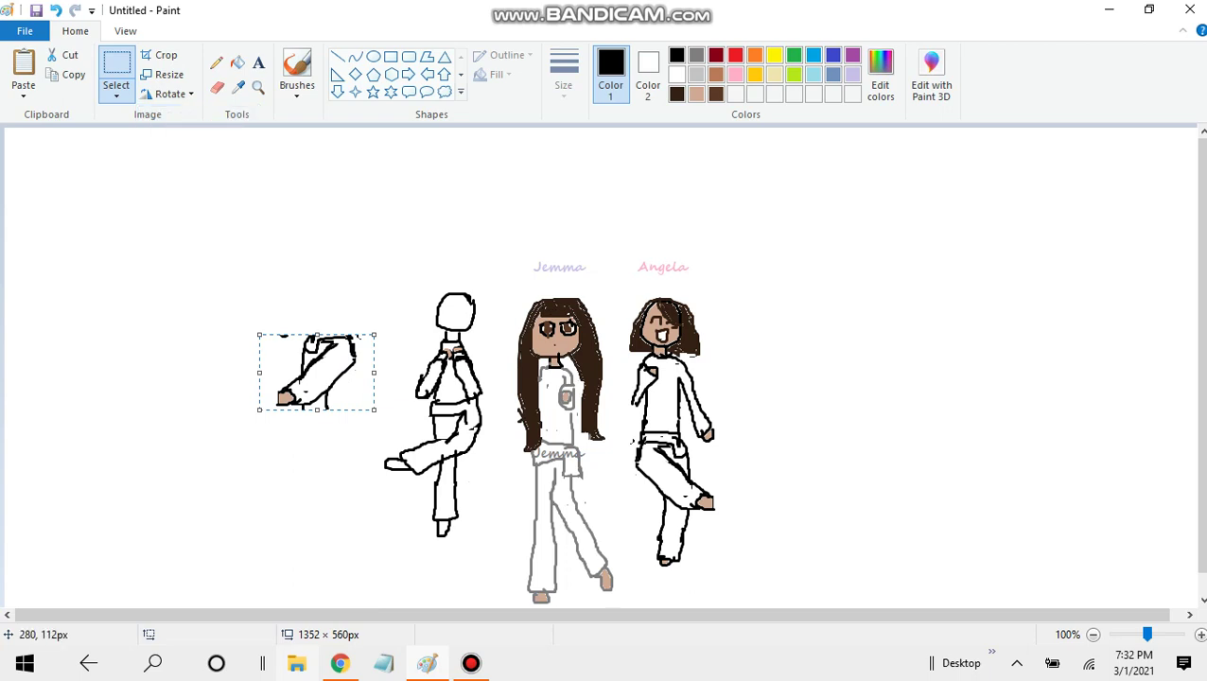
left_click_drag(340, 384, 467, 468)
left_click_drag(324, 452, 325, 453)
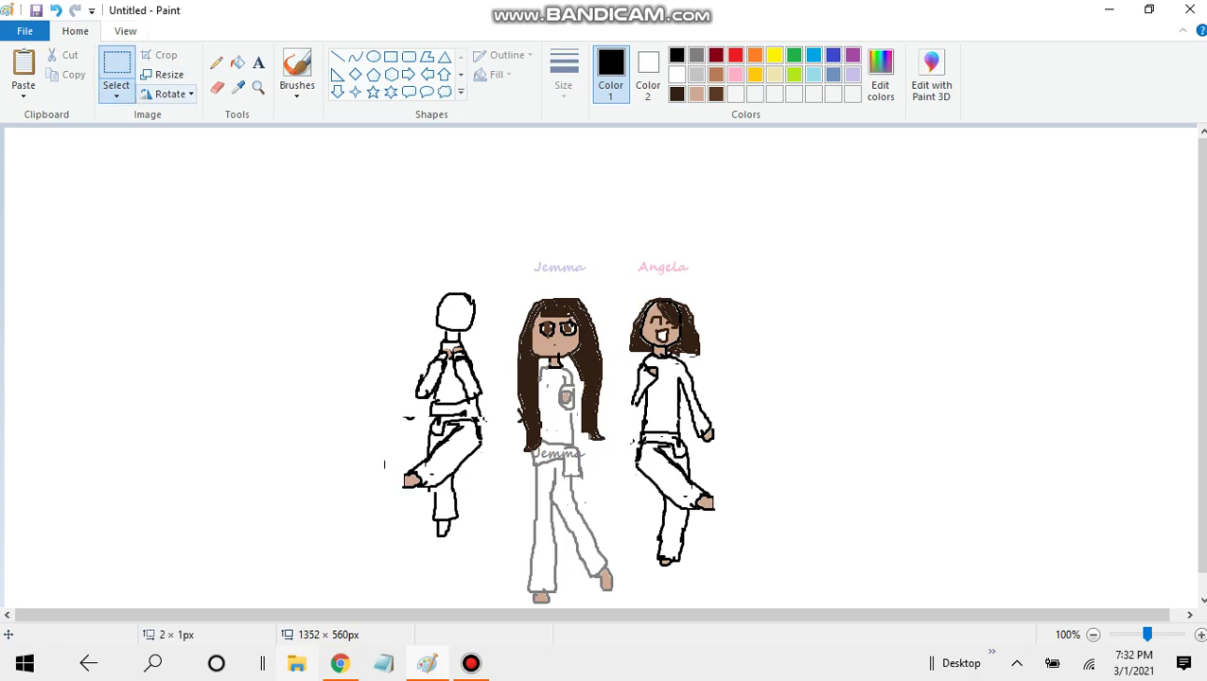
Step: Fill the third figure's head and standing foot with the light brown skin tone
left_click(217, 87)
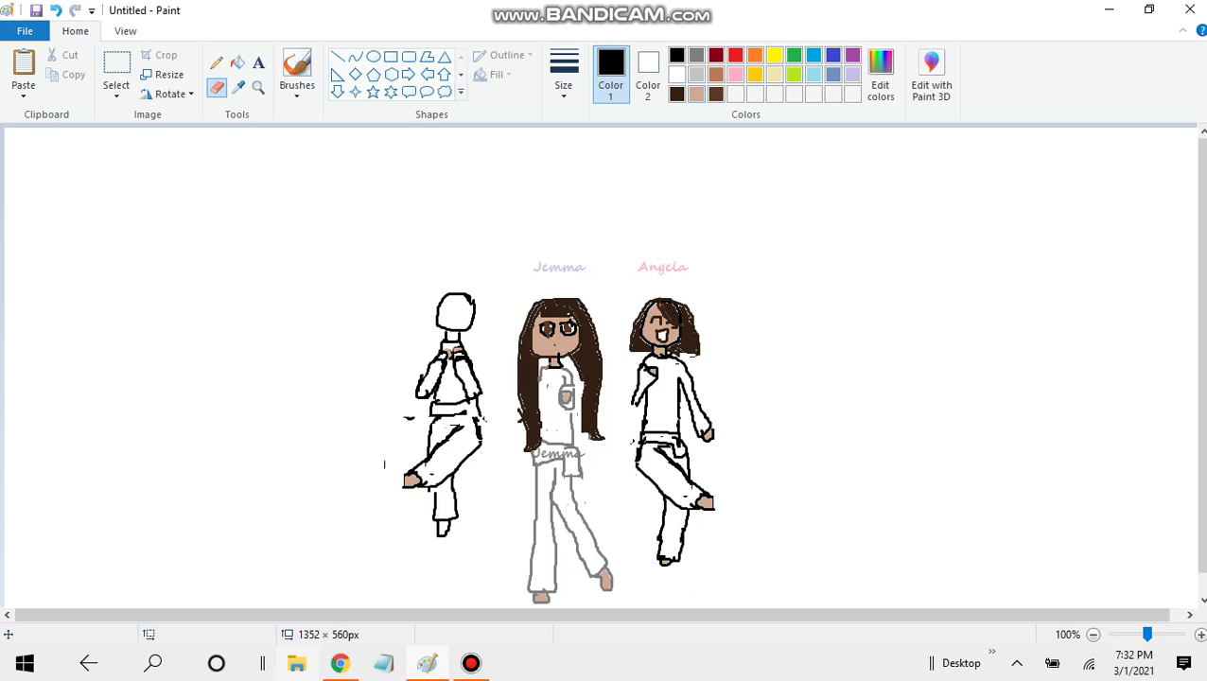
left_click(696, 94)
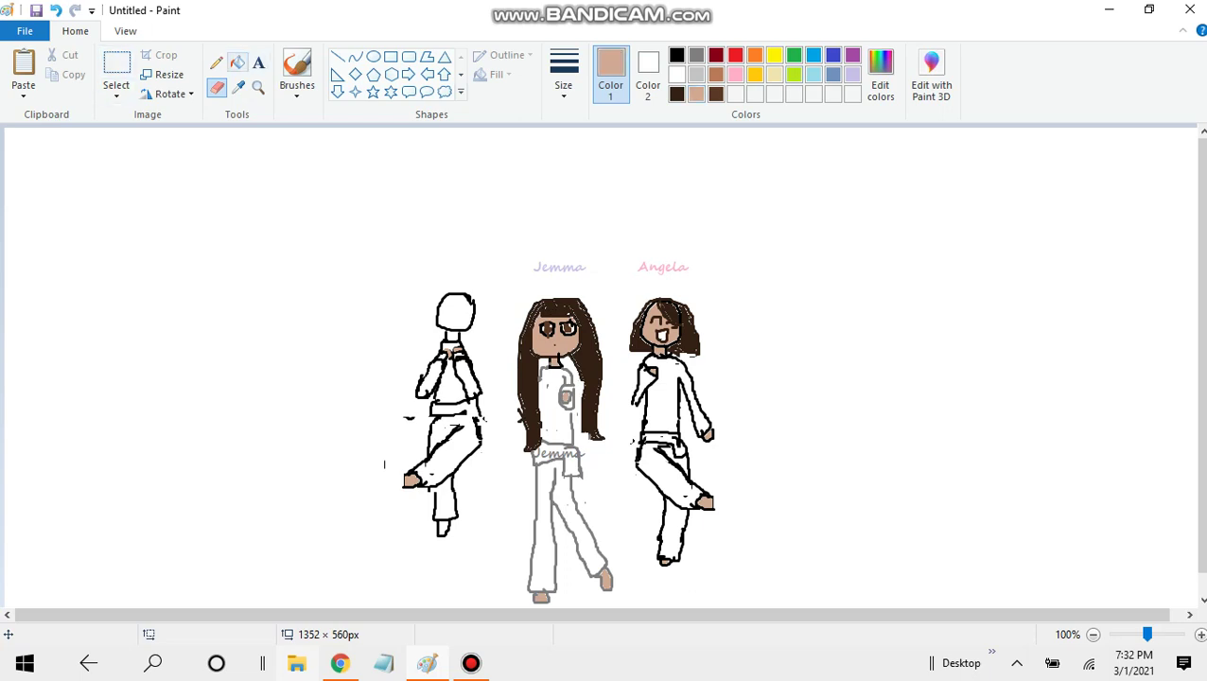
left_click(238, 62)
left_click(456, 312)
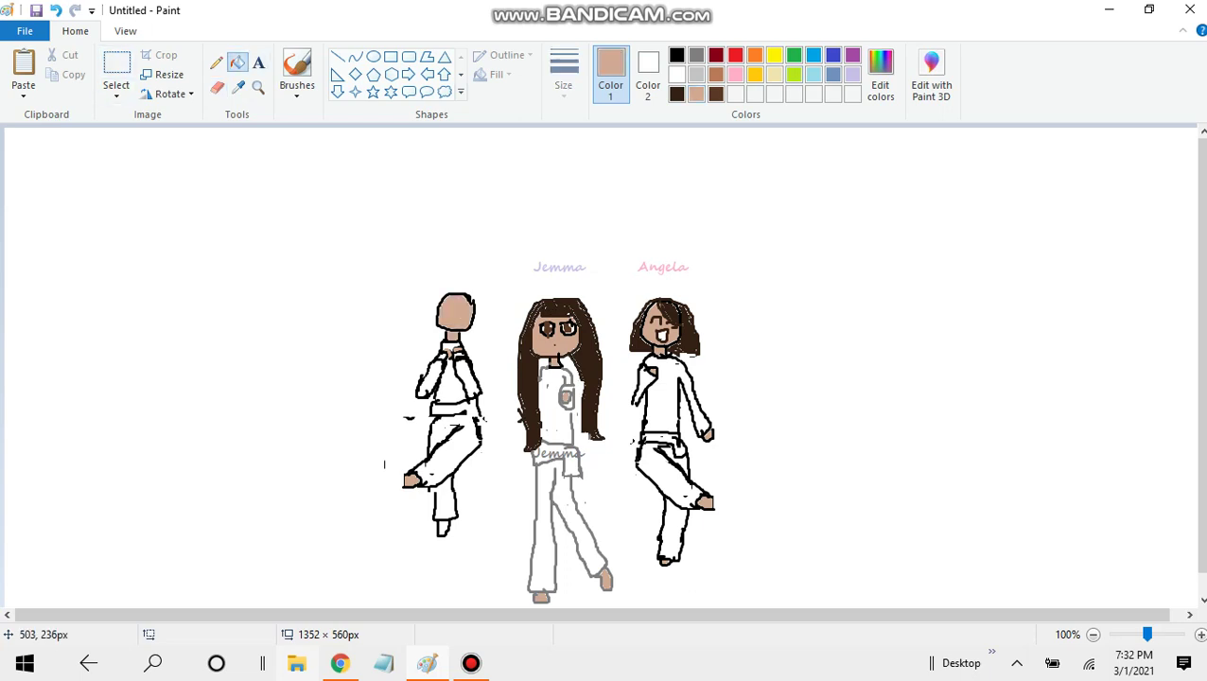
left_click(443, 525)
Step: Brush the third figure's facial features, fringe and chin-length hair outline in dark brown
left_click(716, 94)
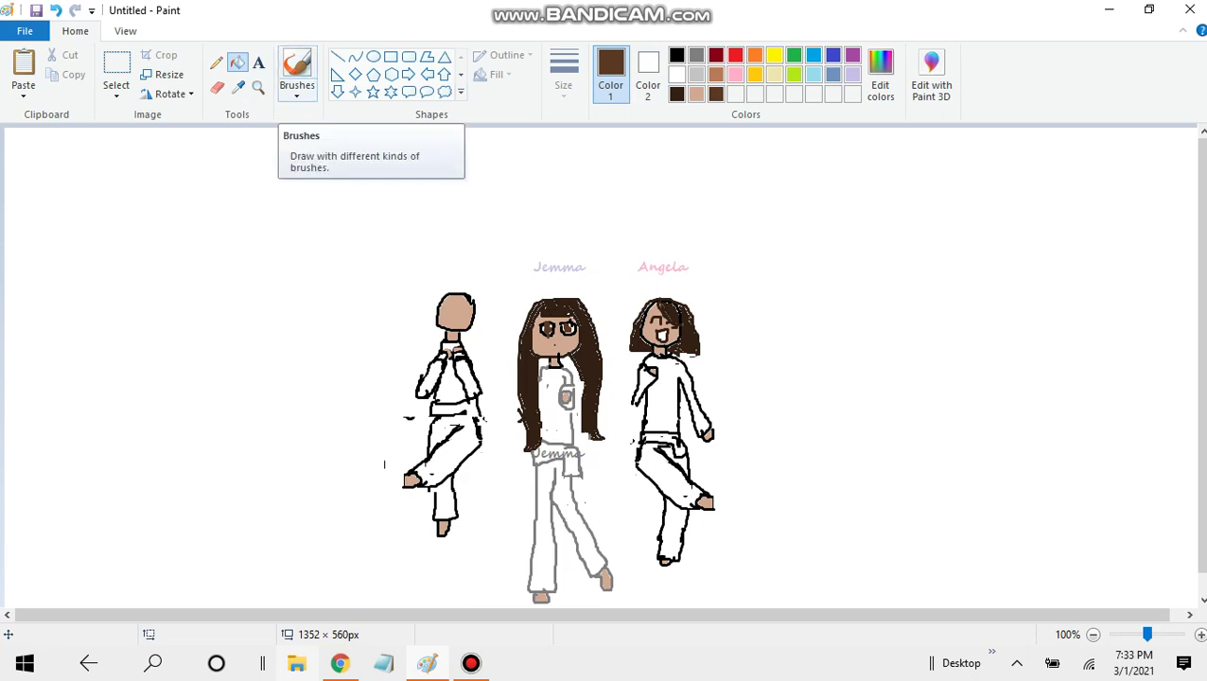
left_click(296, 71)
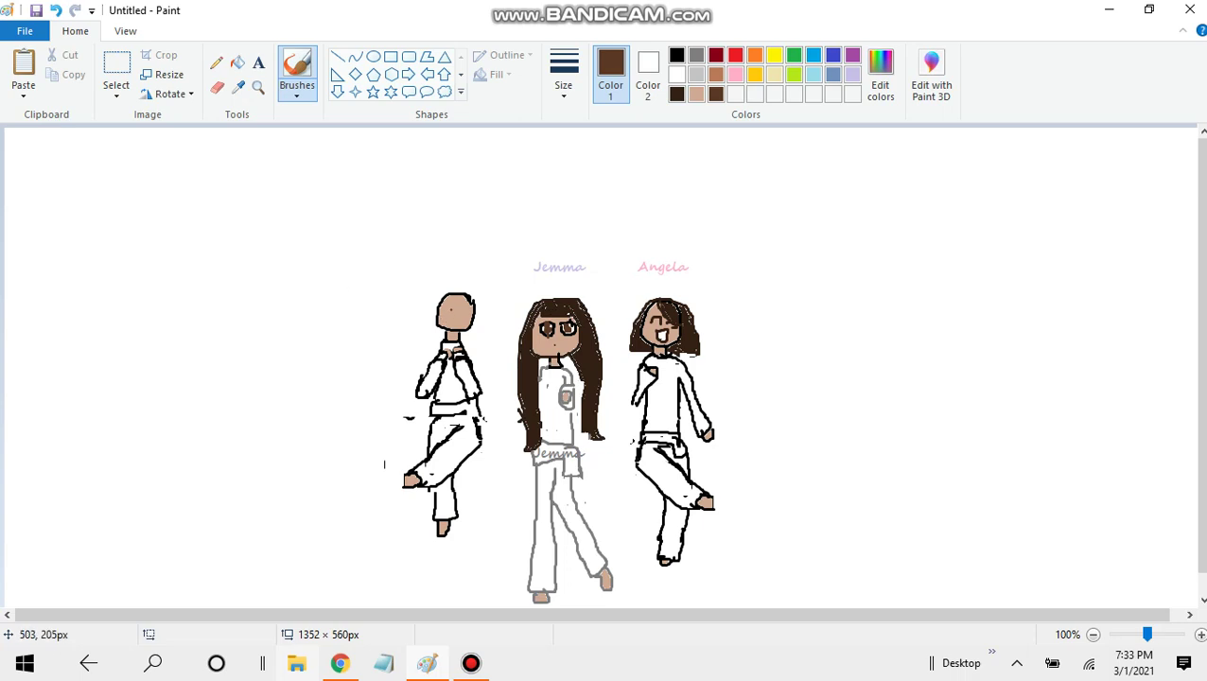
left_click_drag(445, 307, 451, 313)
left_click_drag(471, 297, 482, 342)
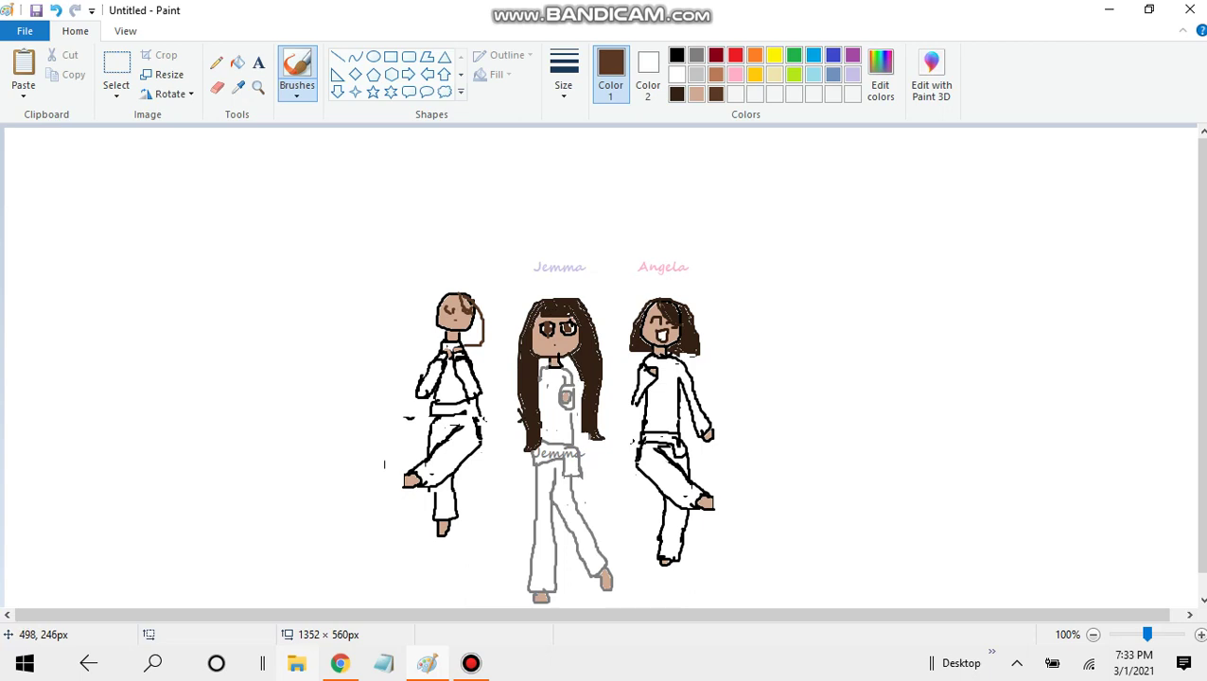
left_click_drag(436, 350, 433, 319)
left_click_drag(442, 298, 457, 294)
left_click_drag(456, 310, 458, 315)
Step: Fill the third figure's hair on both sides of the head with dark brown, undoing the fill that covers the face
left_click(237, 62)
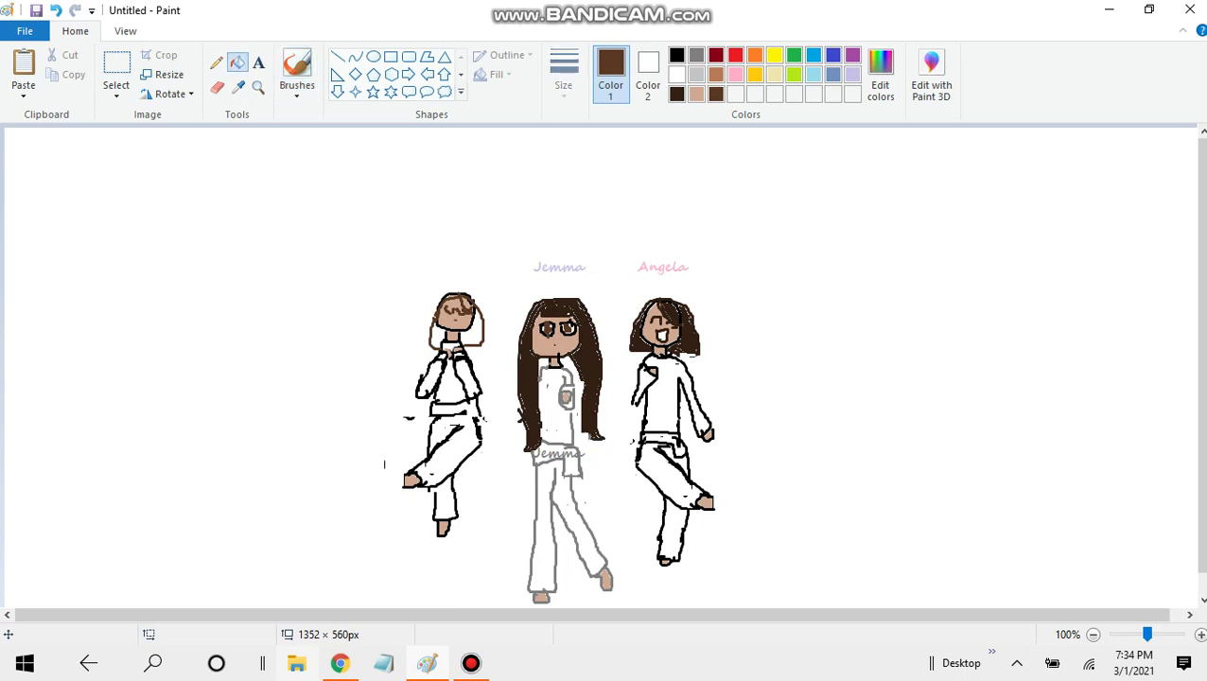
left_click(471, 336)
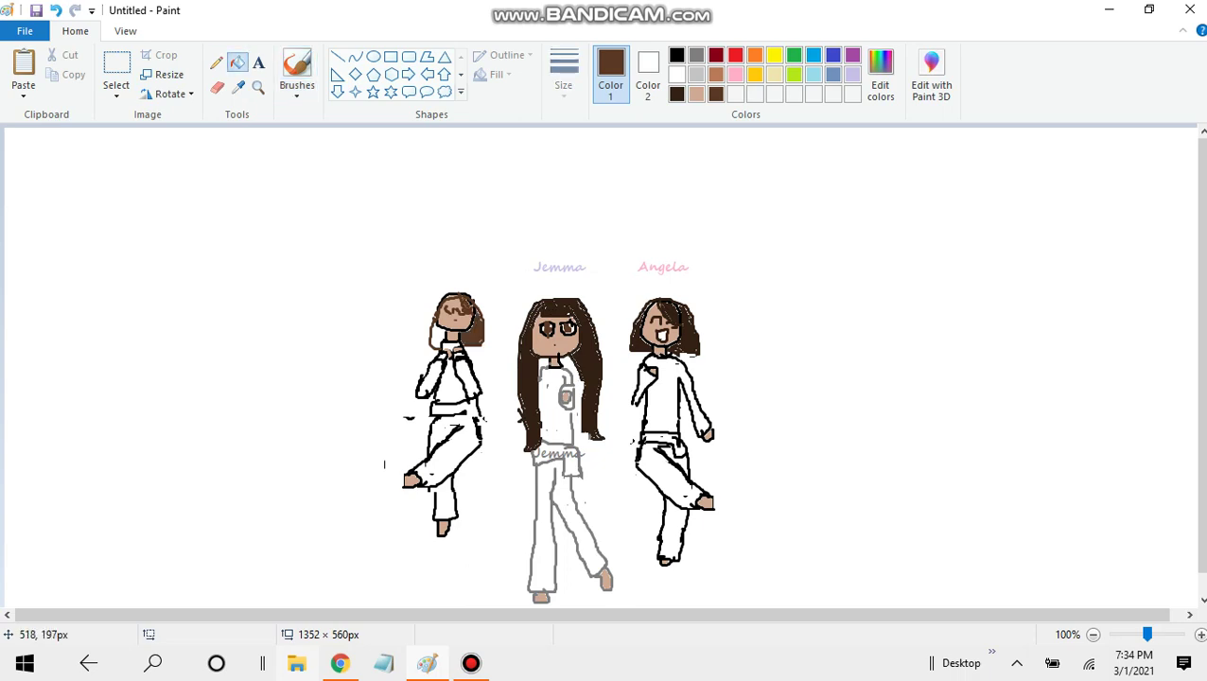
left_click(464, 309)
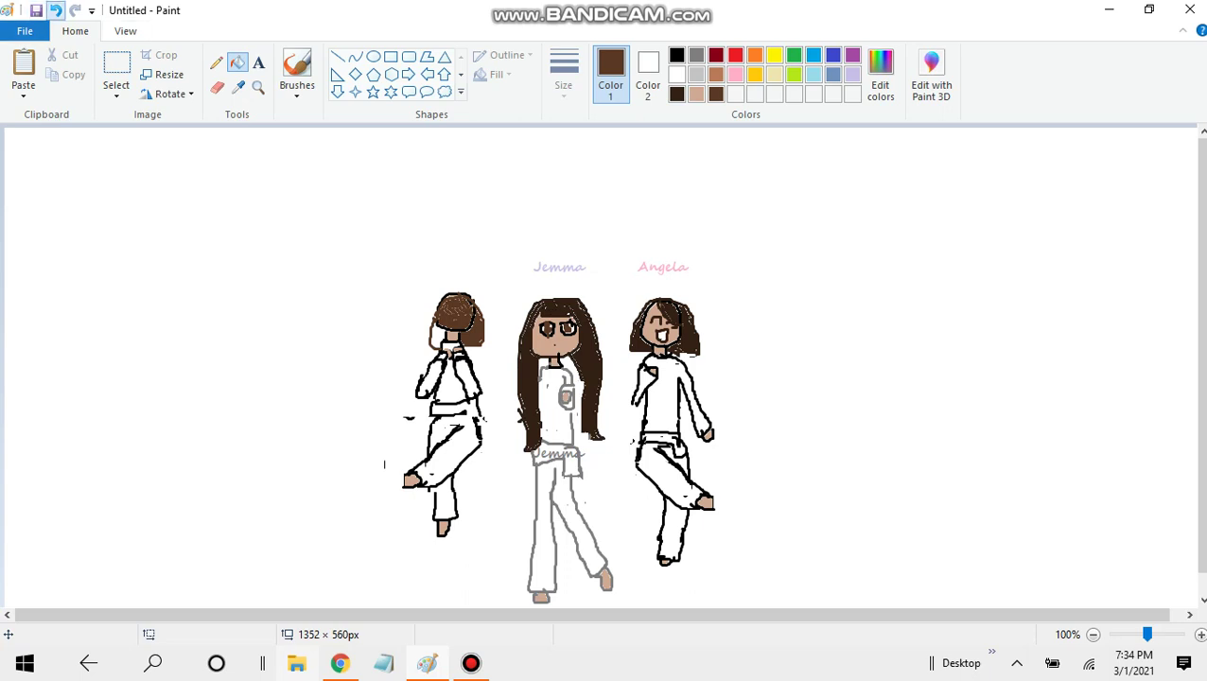
left_click(55, 10)
key("ctrl+y")
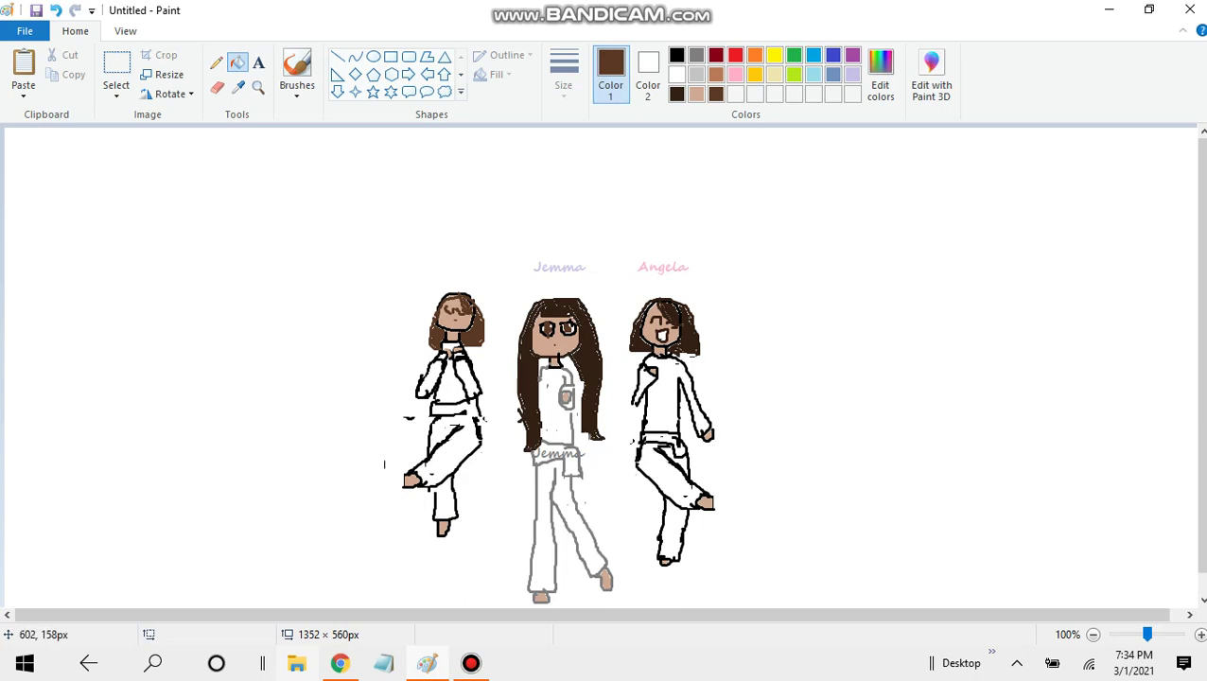
Step: Erase the stray grey name text across the waist of the long-haired girl
left_click(216, 87)
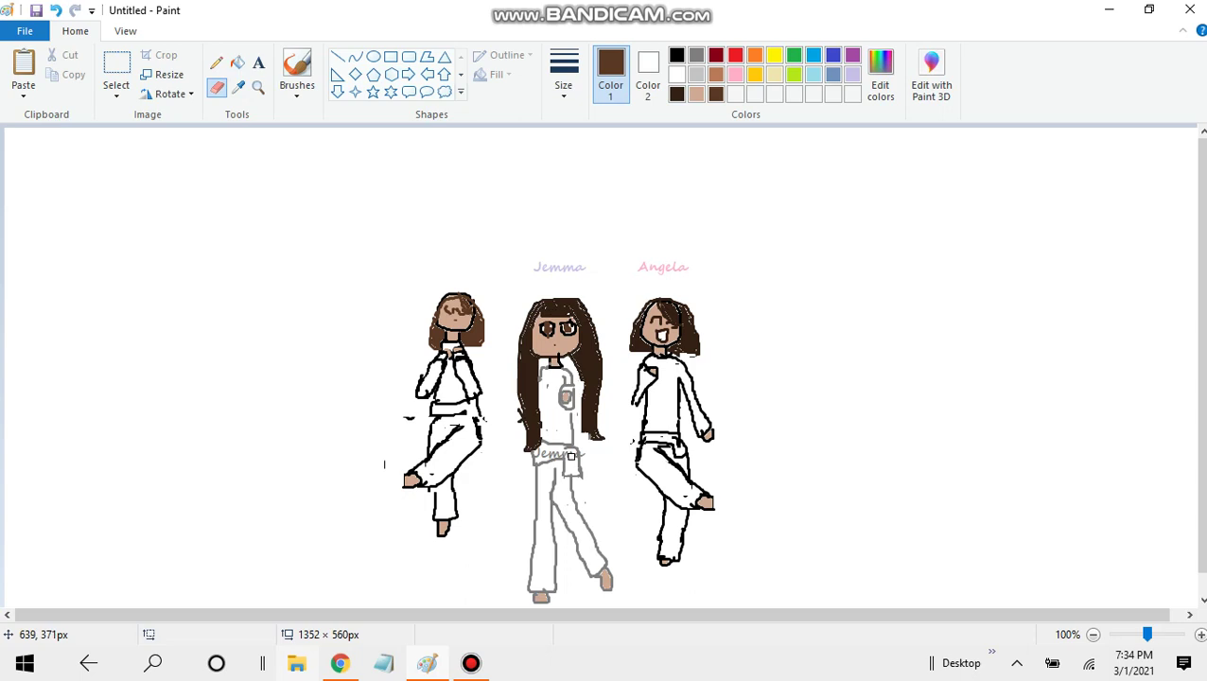
left_click_drag(573, 456, 542, 454)
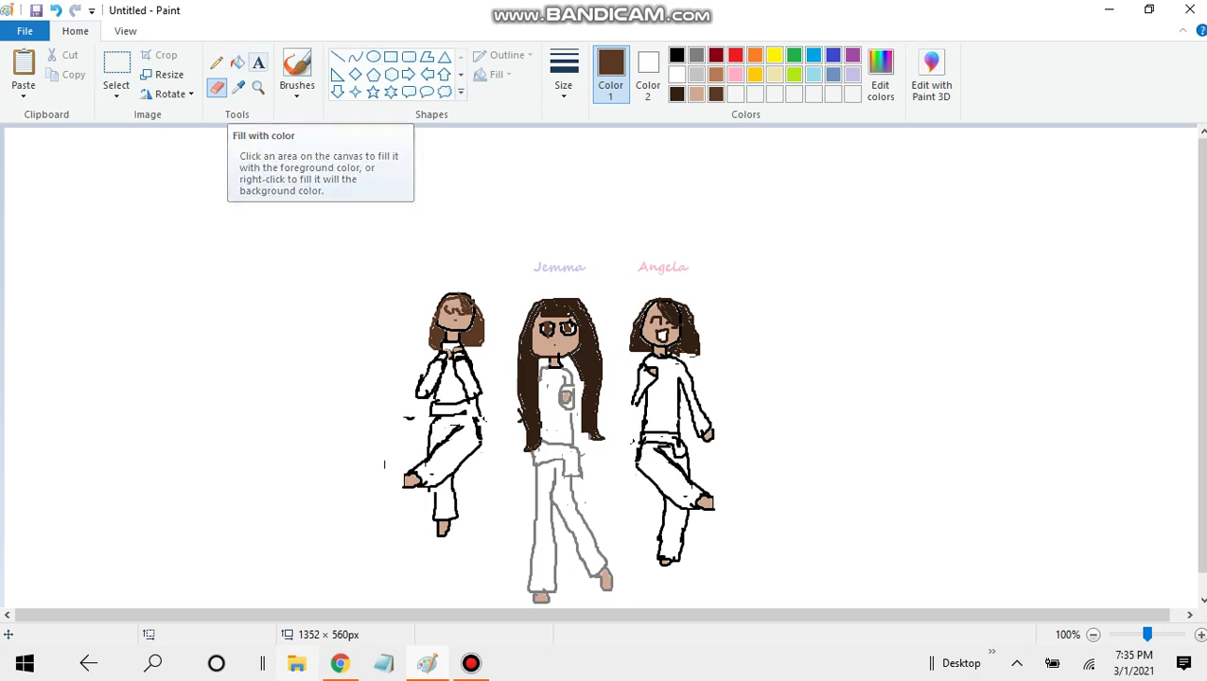
Step: Add the third figure's name above her head in bold 11-point Segoe Script, coloured light turquoise
left_click(258, 62)
left_click(456, 256)
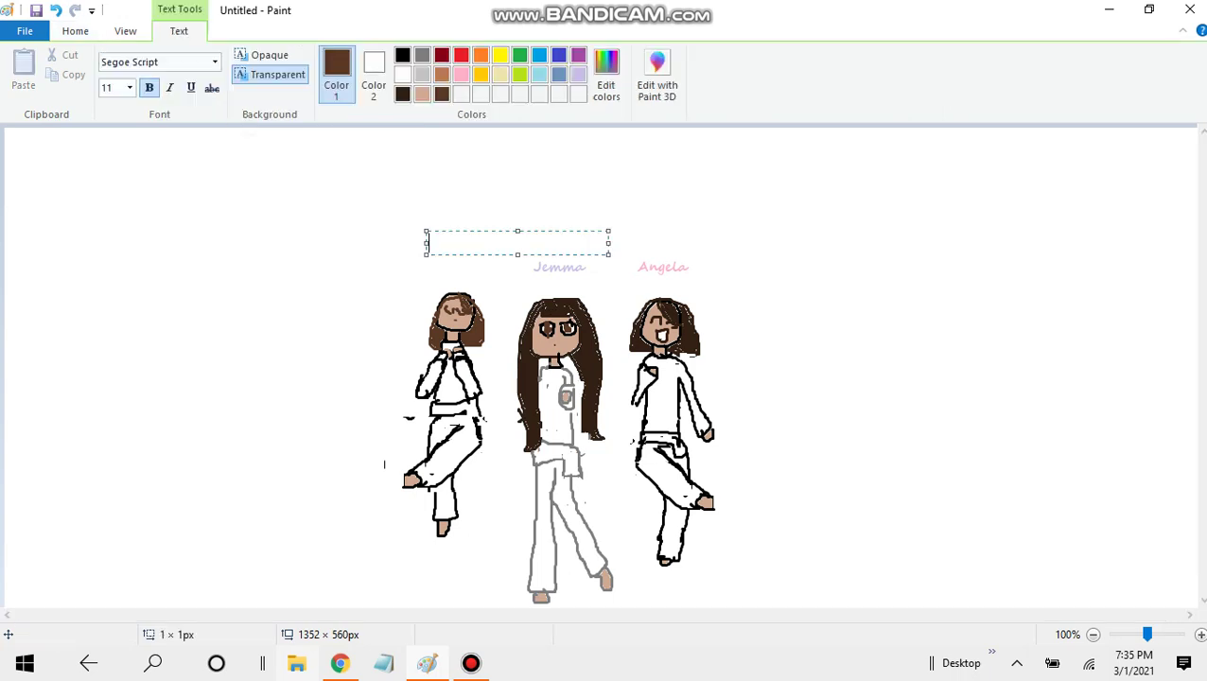
left_click_drag(545, 242, 415, 246)
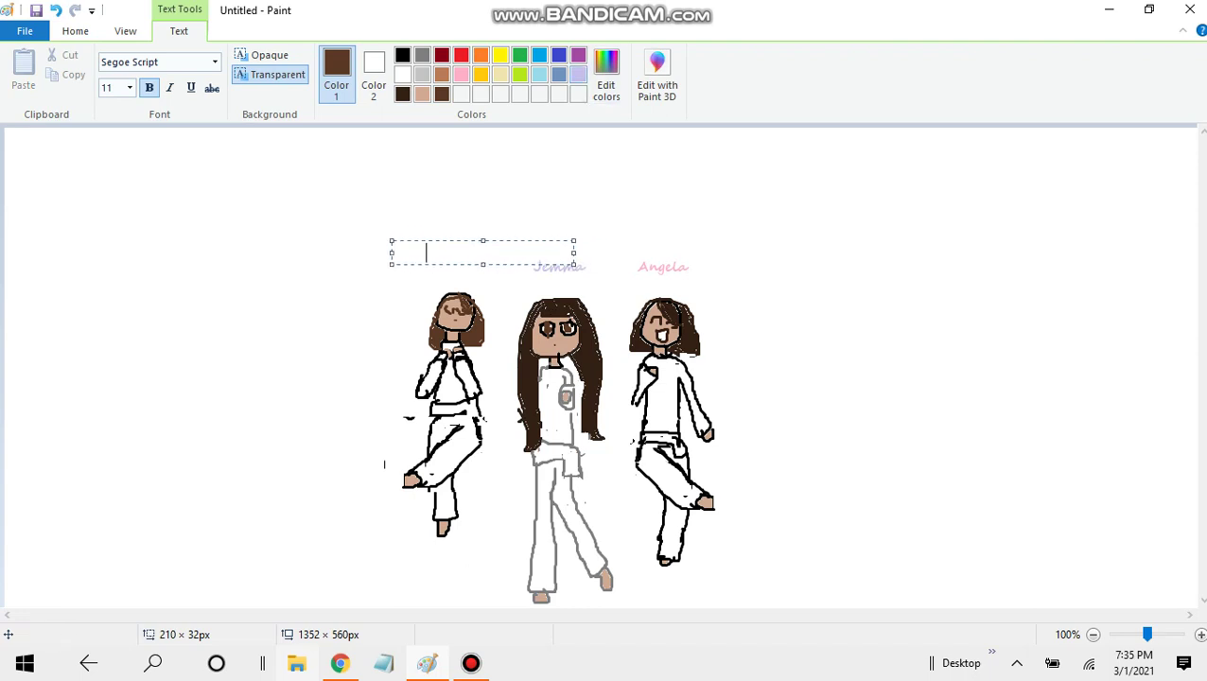
left_click(539, 73)
type("Jiya")
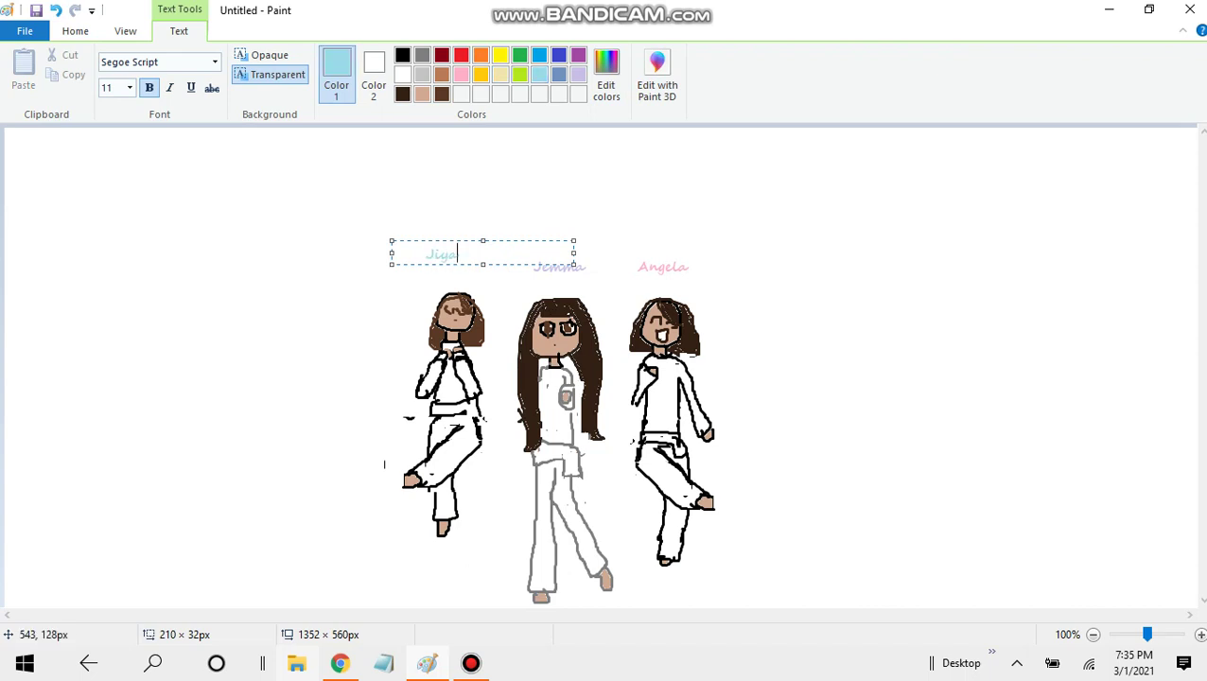
left_click(381, 266)
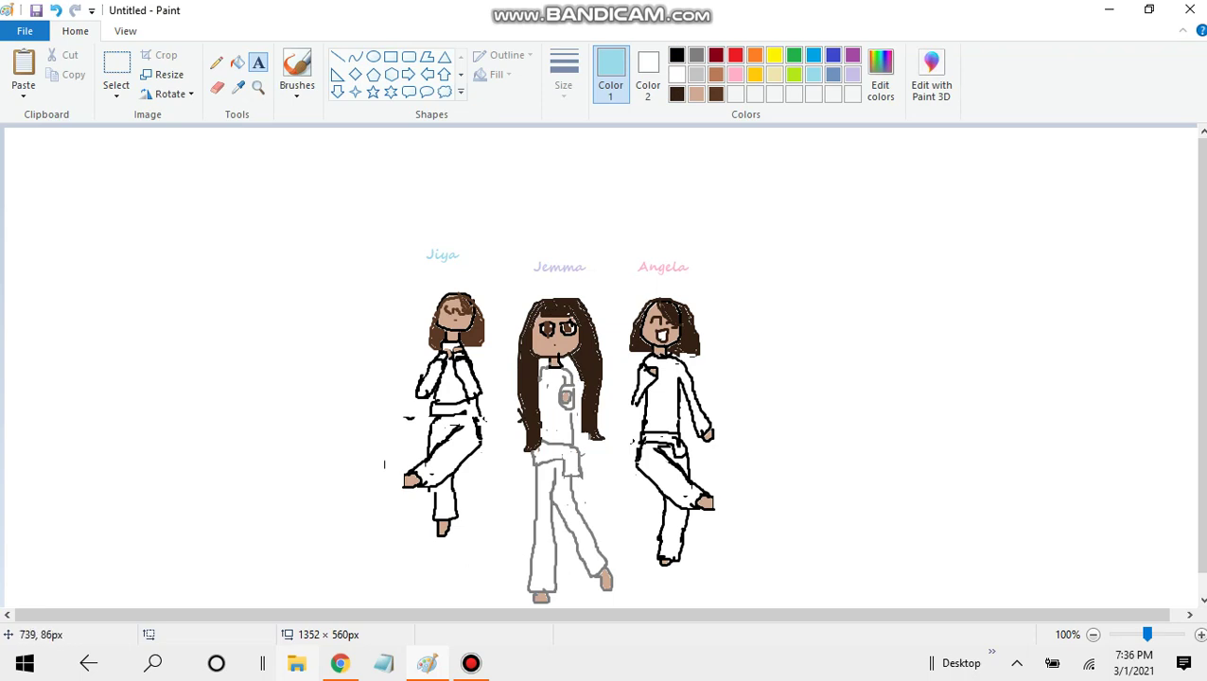
Step: Draw a round head and short neck in dark brown for a fourth figure beside the short-haired girl, undoing the stray strokes
left_click(297, 71)
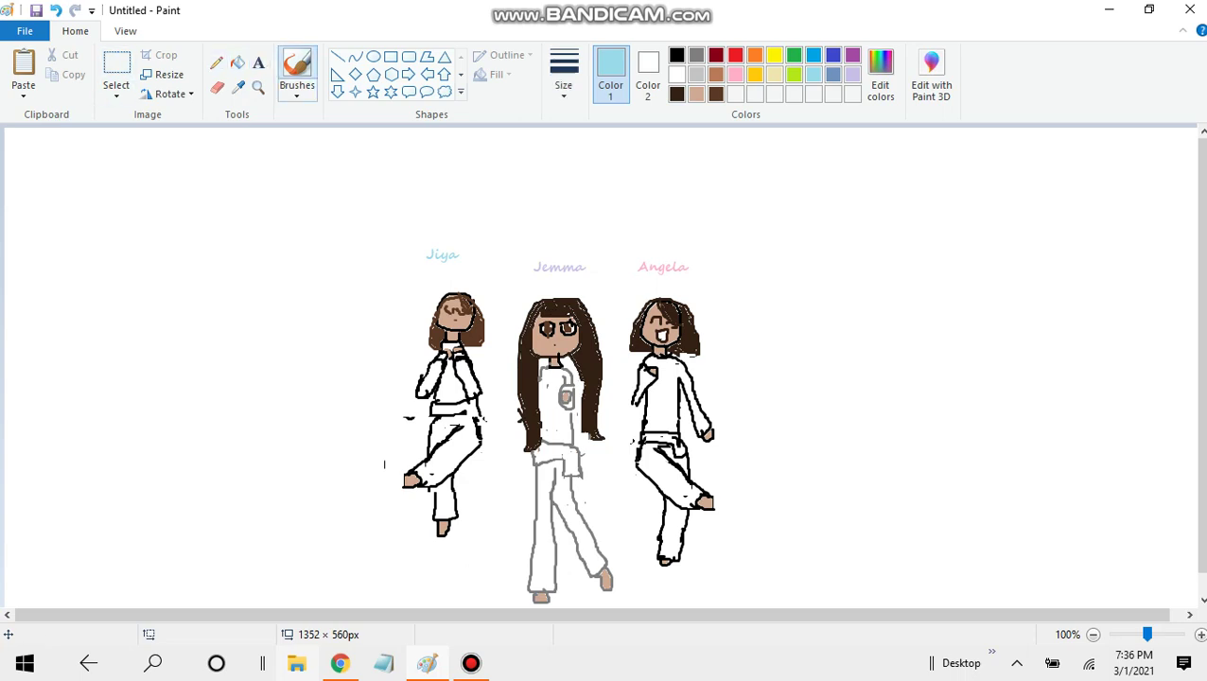
left_click(716, 94)
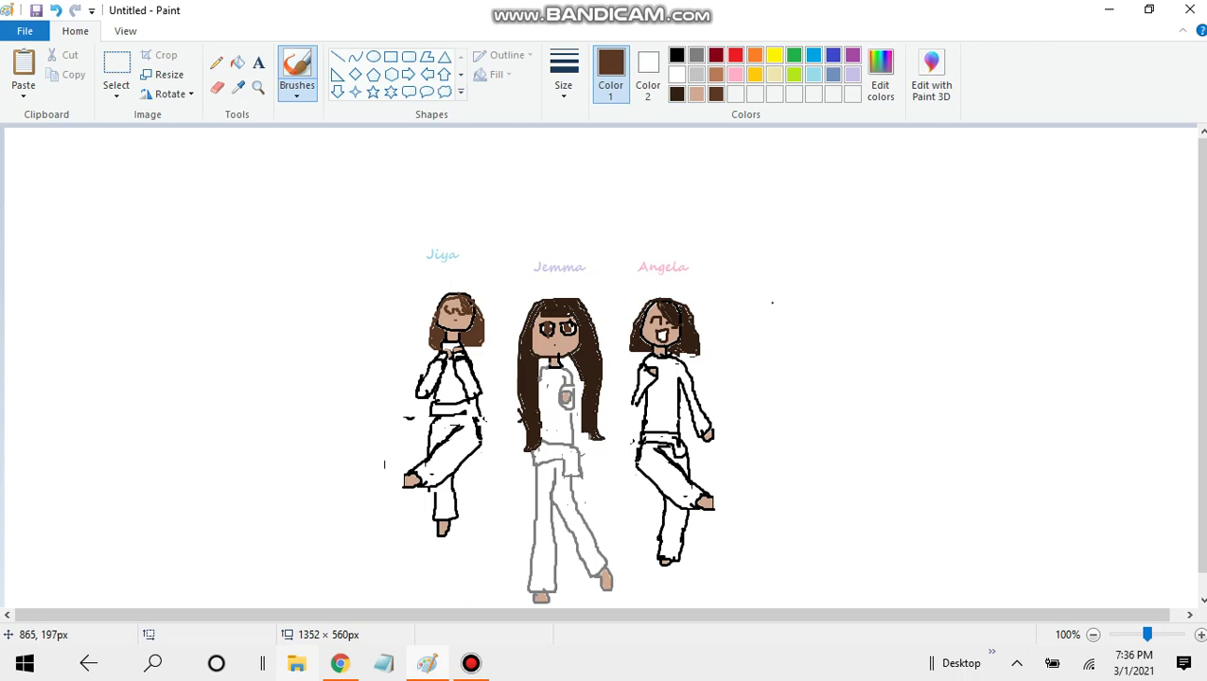
mouse_move(774, 300)
left_mouse_down()
mouse_move(757, 315)
mouse_move(787, 337)
mouse_move(781, 306)
left_mouse_up()
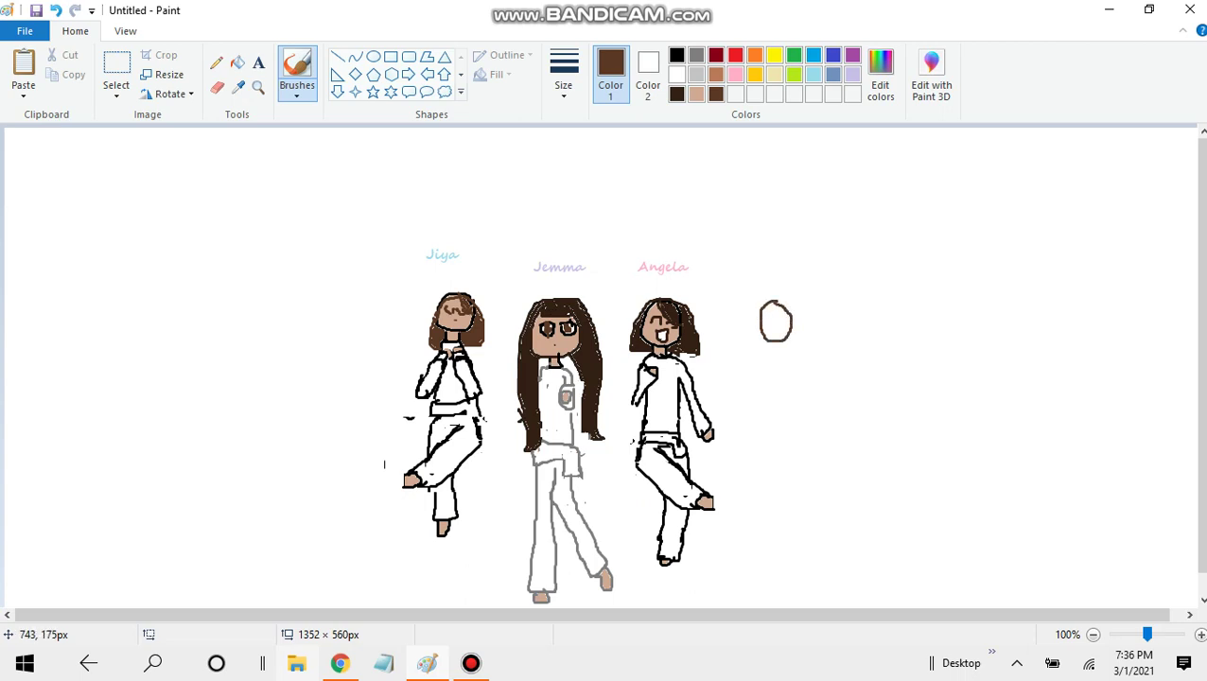
left_click(54, 10)
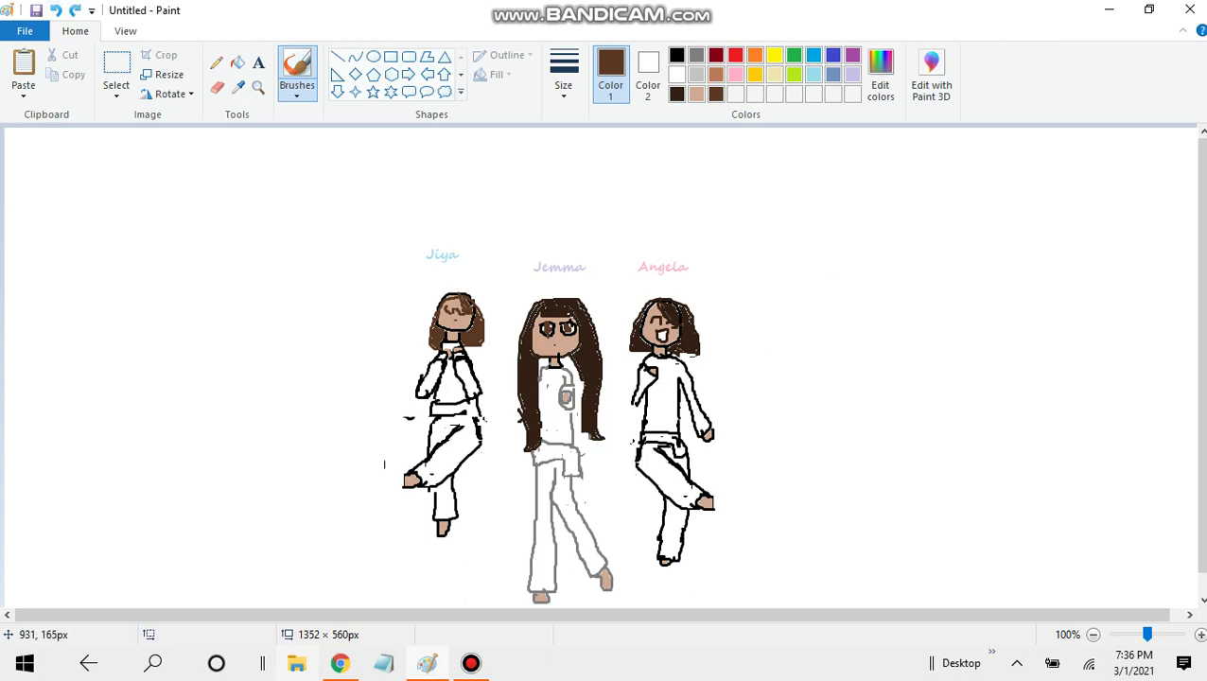
mouse_move(801, 308)
left_mouse_down()
mouse_move(784, 337)
mouse_move(801, 351)
mouse_move(827, 348)
mouse_move(806, 308)
left_mouse_up()
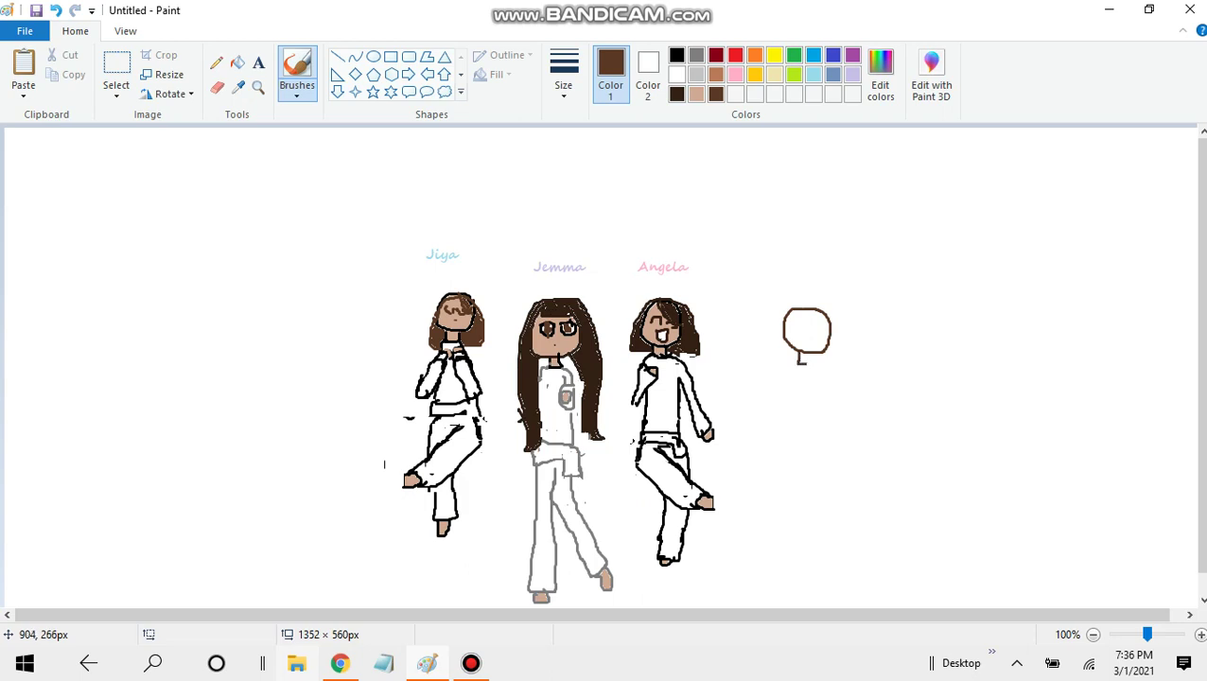
left_click_drag(801, 361, 814, 350)
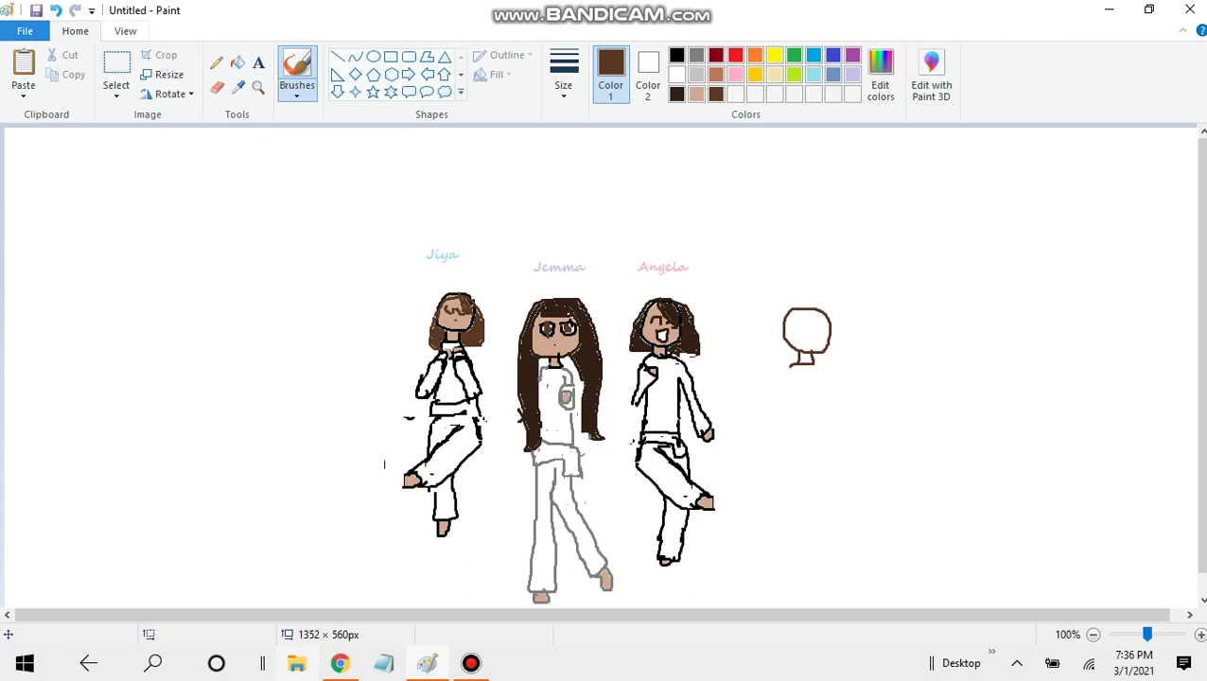
left_click(56, 11)
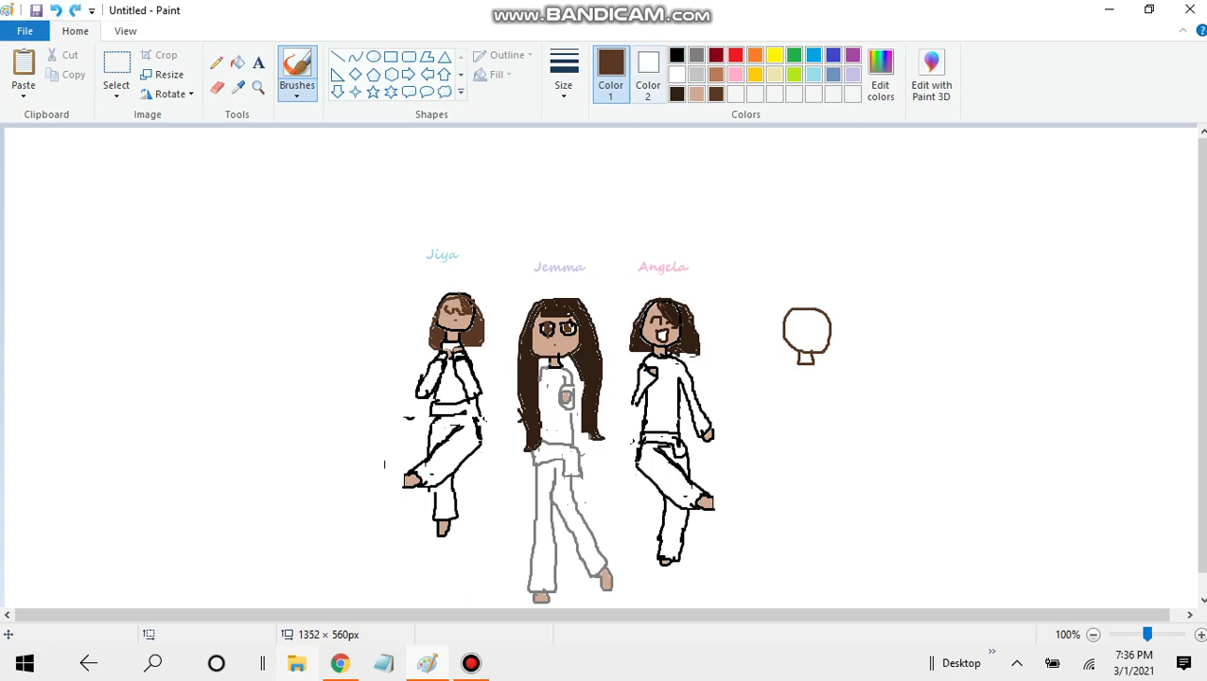
Step: Recolour the grey outlines of the long-haired girl's clothes and arm black with the fill tool
left_click(236, 63)
left_click(676, 55)
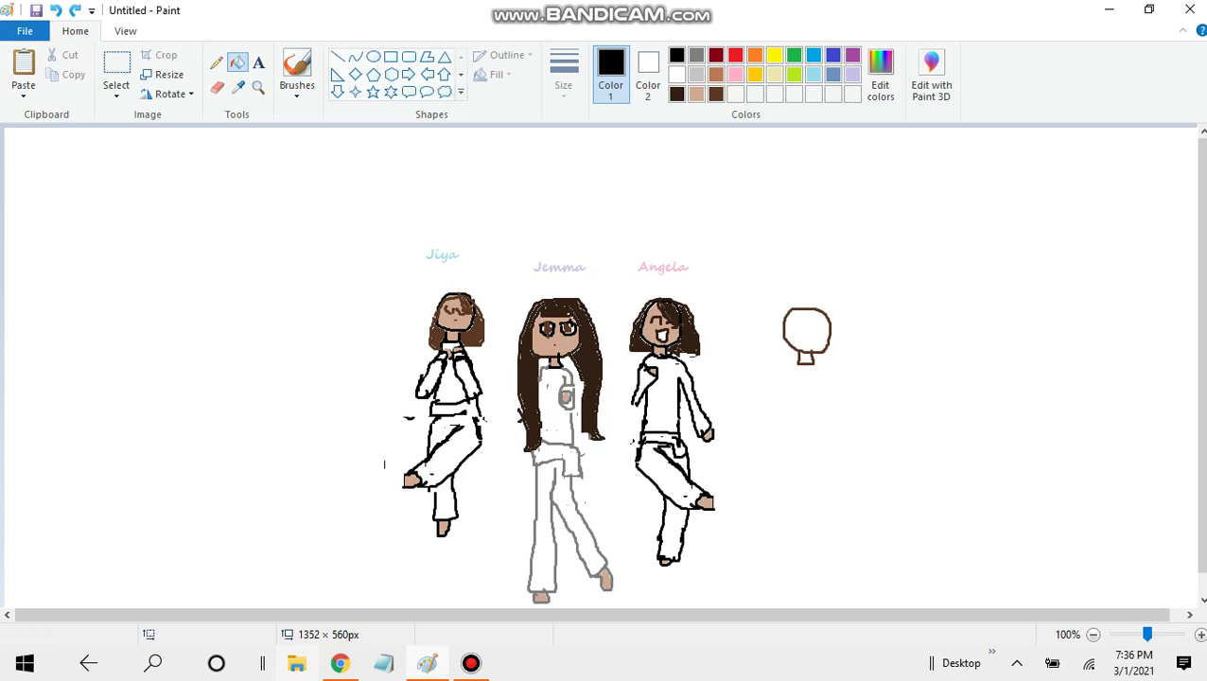
left_click(588, 532)
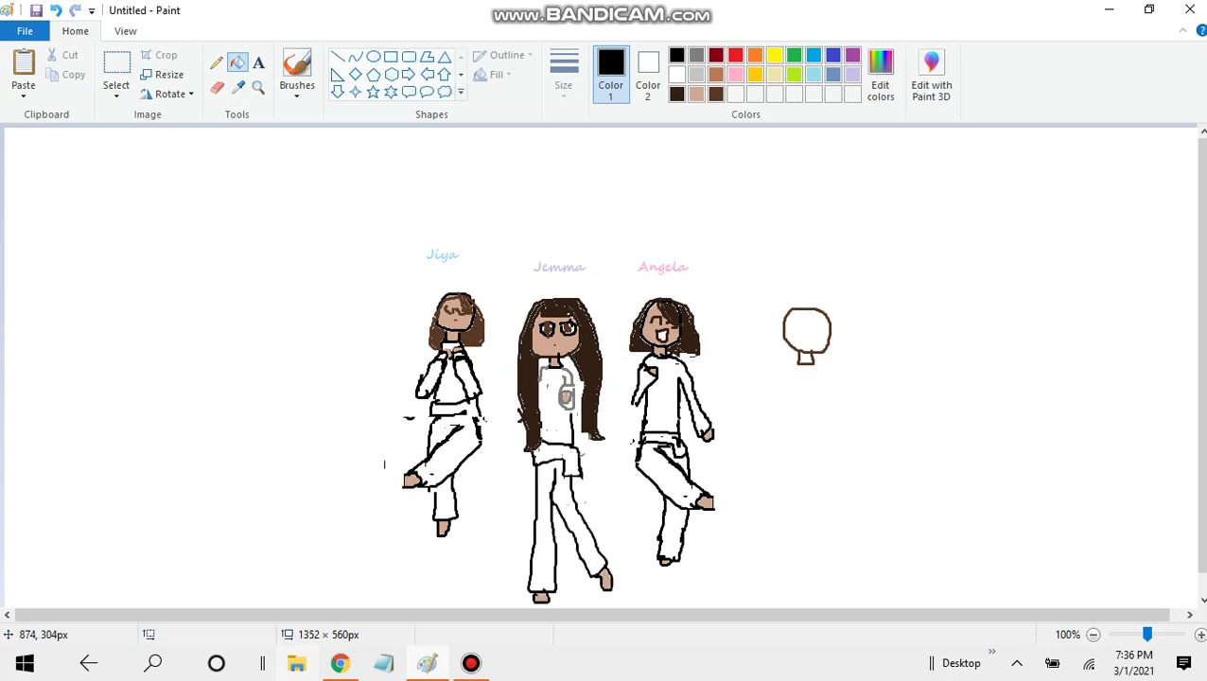
left_click(579, 391)
Step: Recolour the fourth figure's head and neck outline black, undoing the misplaced black fills of the head and background
left_click(807, 331)
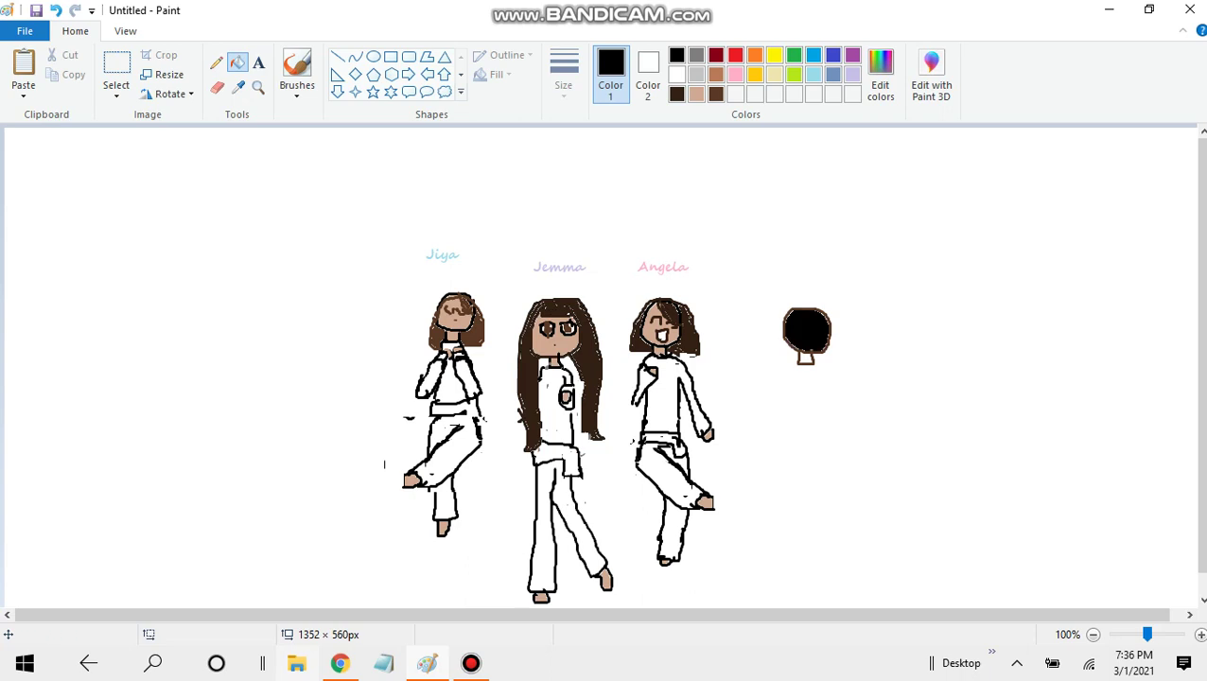
left_click(56, 11)
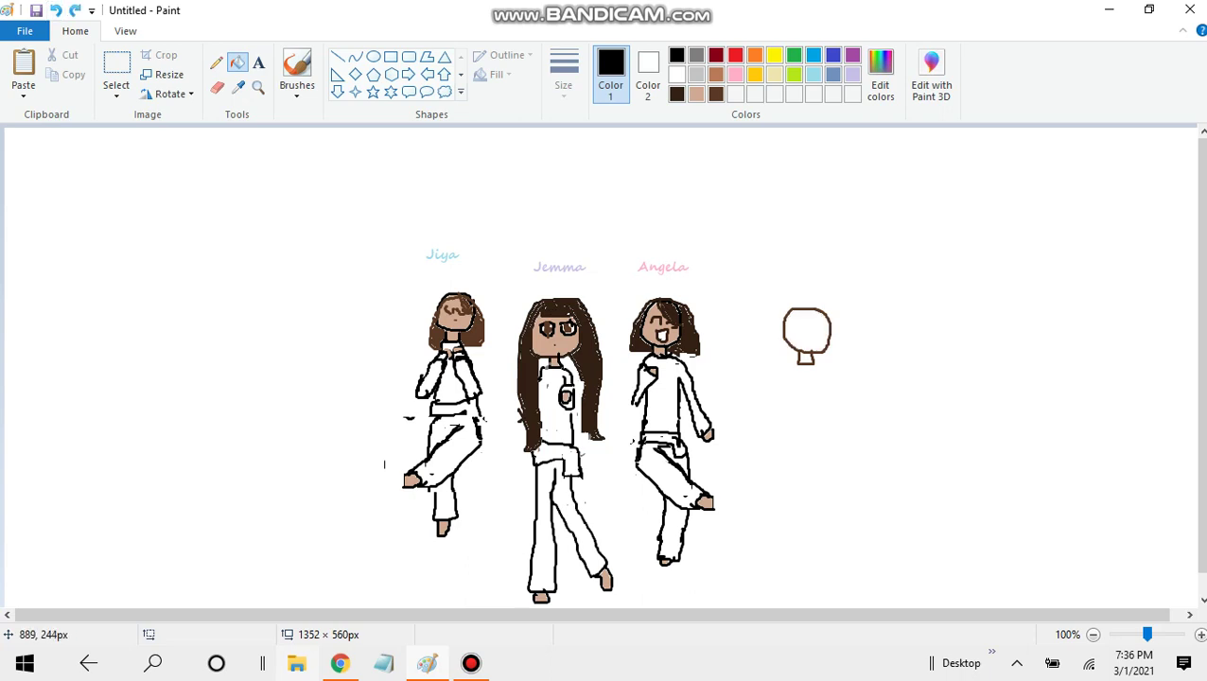
left_click(575, 354)
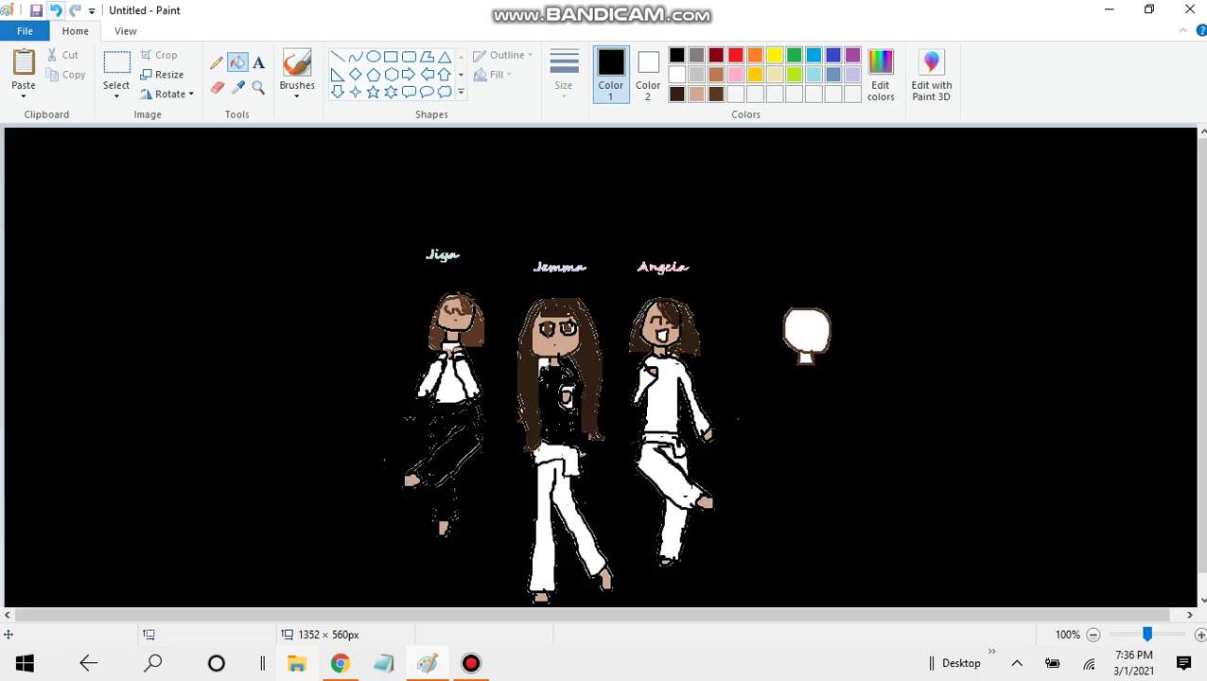
left_click(56, 10)
left_click(791, 312)
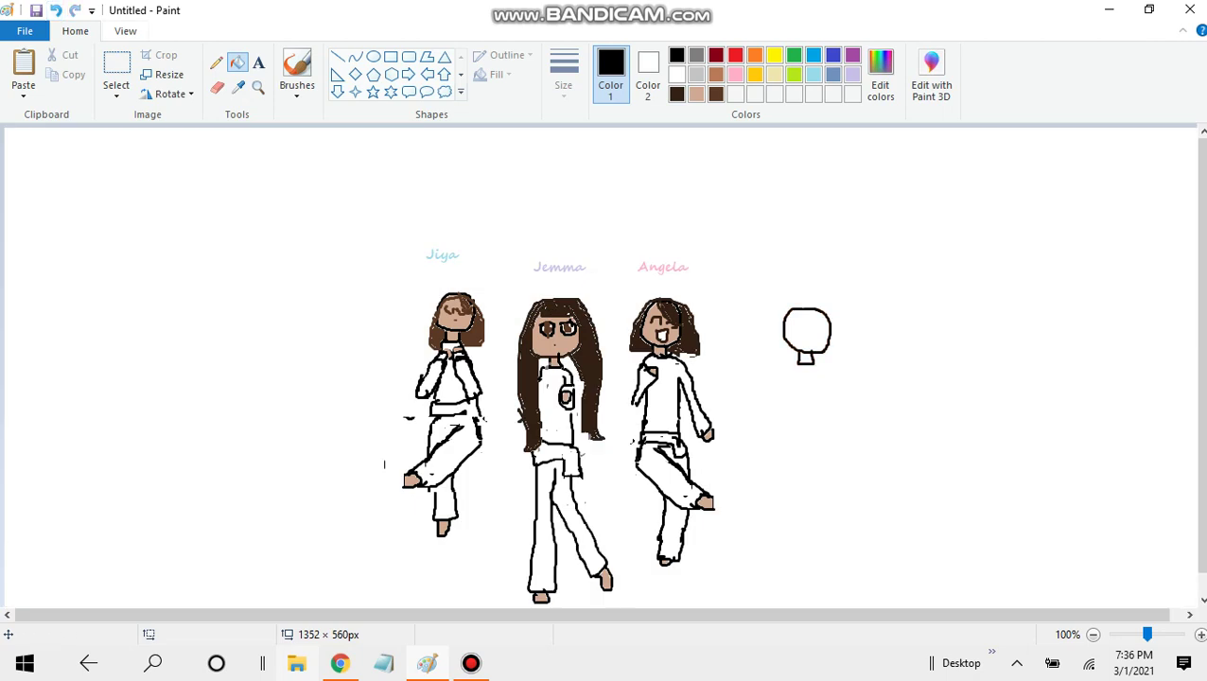
Step: Draw the fourth figure's shoulders, torso and arm outlines in black below the neck
left_click(296, 71)
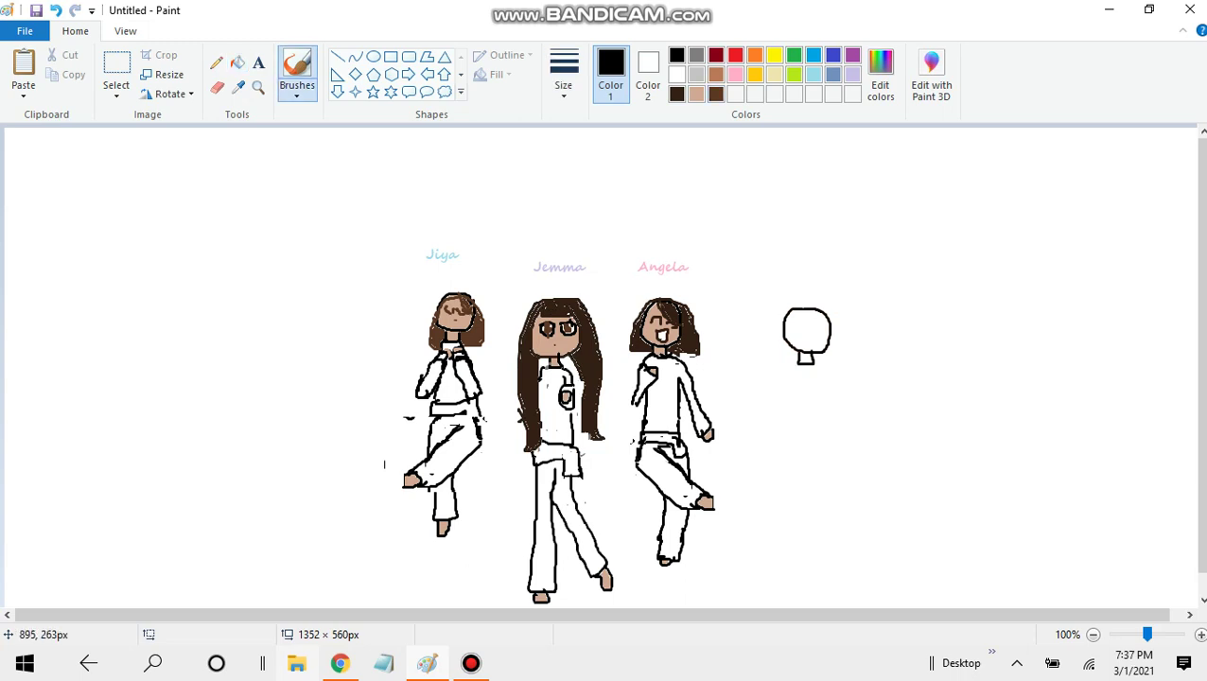
mouse_move(794, 362)
left_mouse_down()
mouse_move(768, 425)
mouse_move(776, 433)
mouse_move(791, 418)
mouse_move(798, 392)
mouse_move(806, 444)
mouse_move(840, 430)
left_mouse_up()
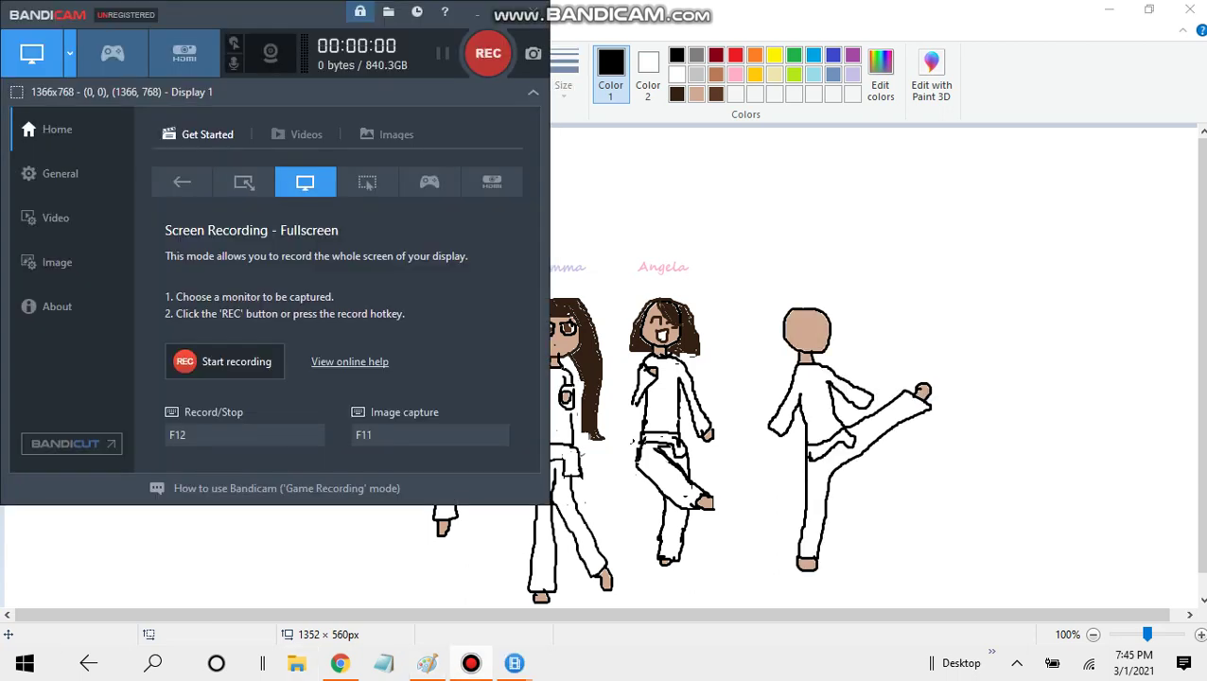
key("F12")
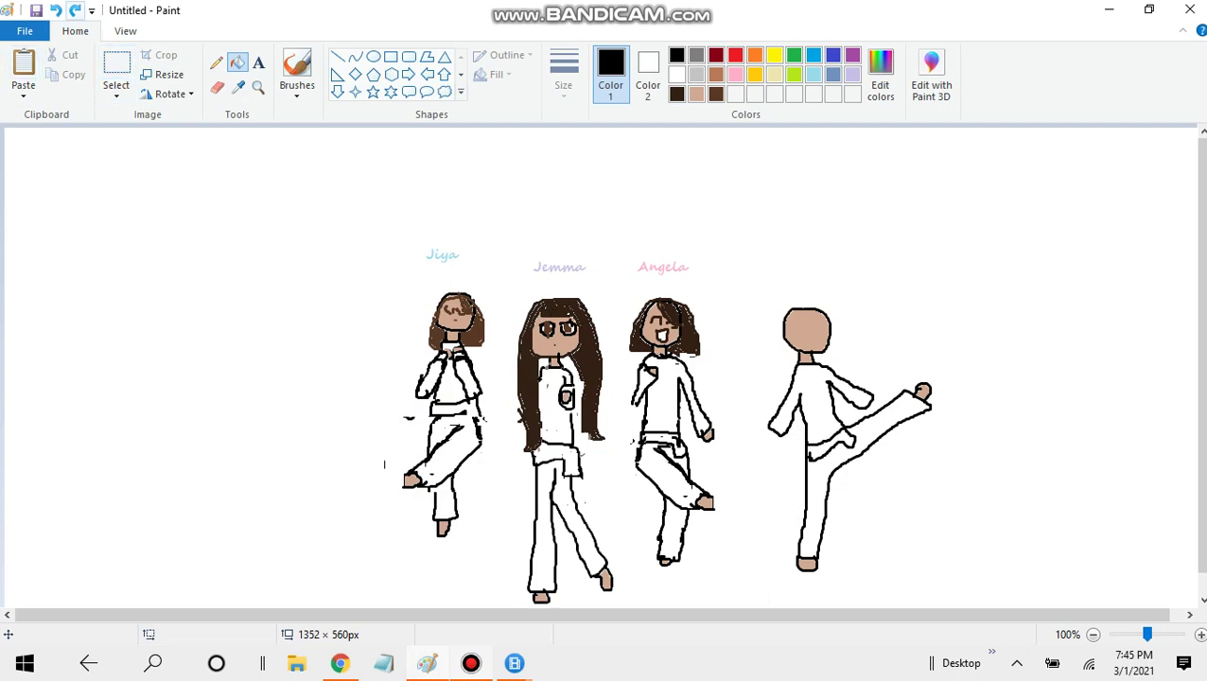
Step: Redo the undone edits to restore the fourth figure's black ponytail, face, hands and purple name label, and the fifth figure's outline
left_click(75, 10)
left_click(75, 11)
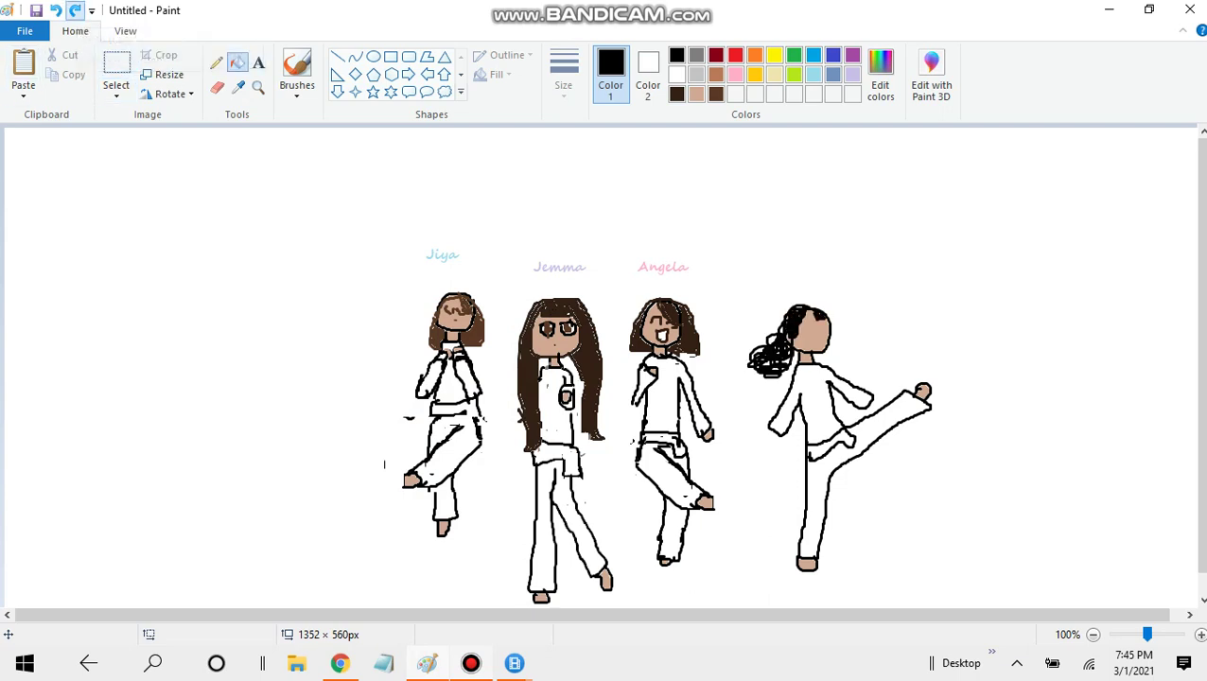
left_click(74, 10)
left_click(75, 10)
left_click(75, 10)
left_click(74, 11)
left_click(75, 10)
left_click(74, 11)
left_click(75, 11)
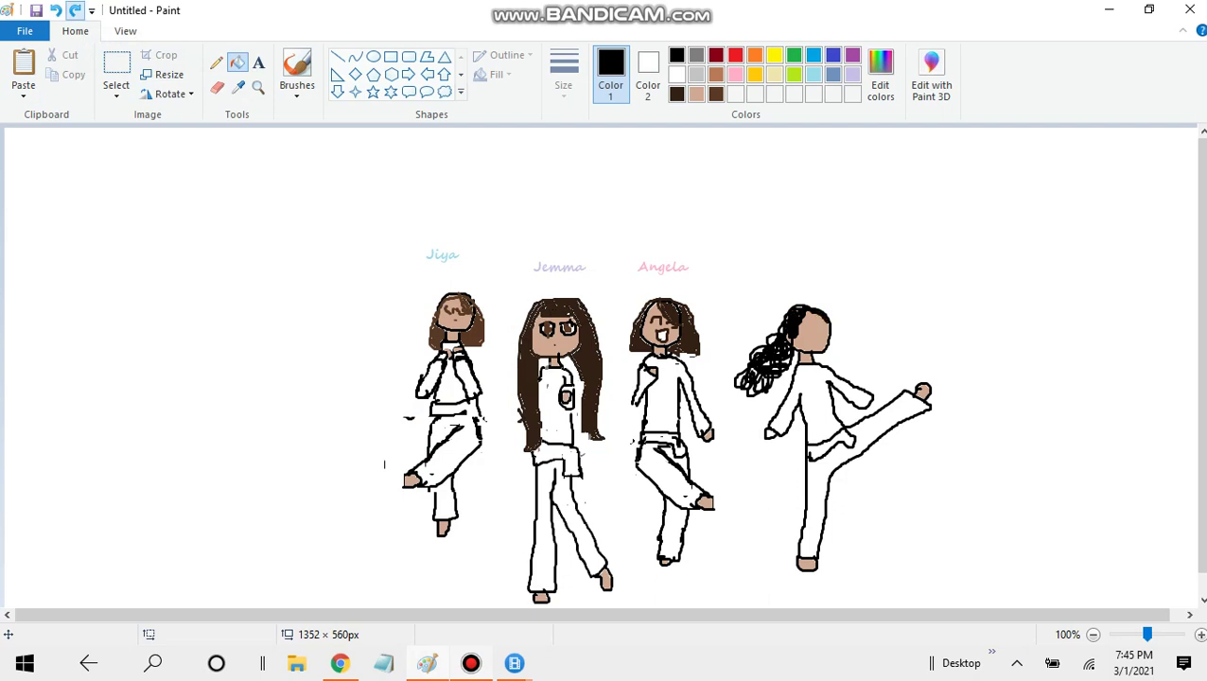
left_click(75, 10)
left_click(75, 10)
left_click(75, 11)
type("Isabelle")
mouse_move(313, 281)
left_mouse_down()
mouse_move(359, 327)
mouse_move(386, 433)
left_mouse_up()
left_click_drag(284, 408, 348, 410)
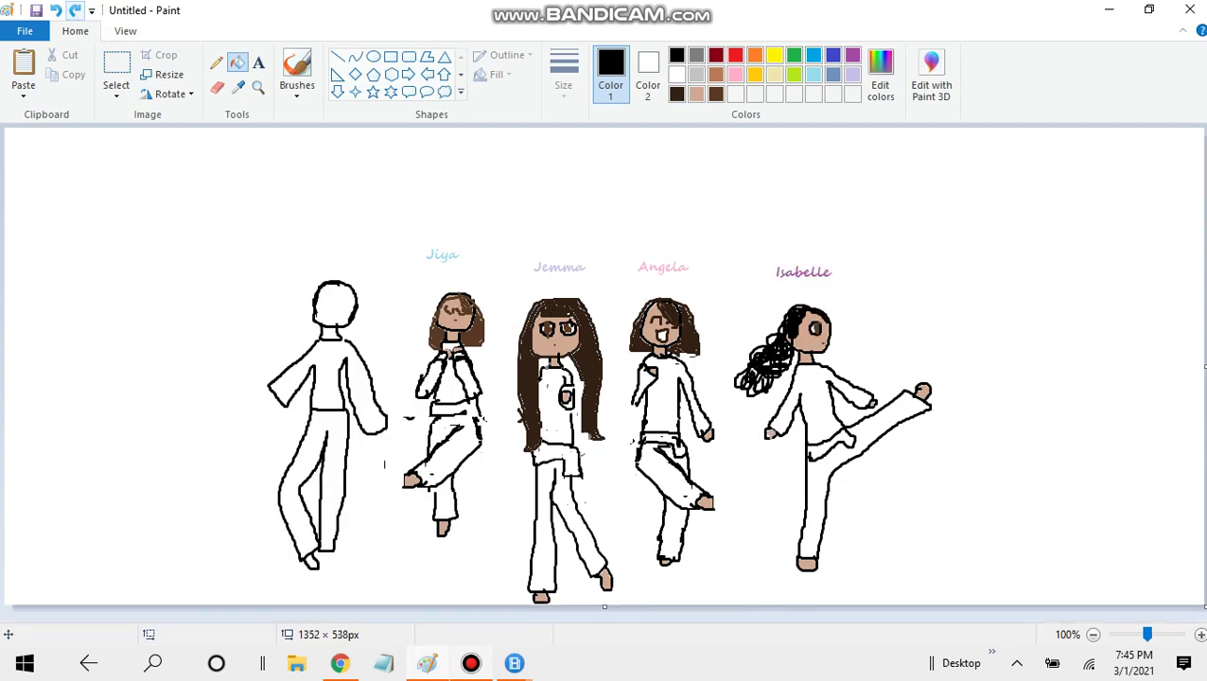
Step: Redo the undone edits to restore the fifth figure's hands and feet and the tan fill of the head, hands and feet
left_click_drag(321, 544, 331, 565)
left_click_drag(276, 388, 263, 406)
left_click_drag(377, 431, 392, 444)
left_click(75, 11)
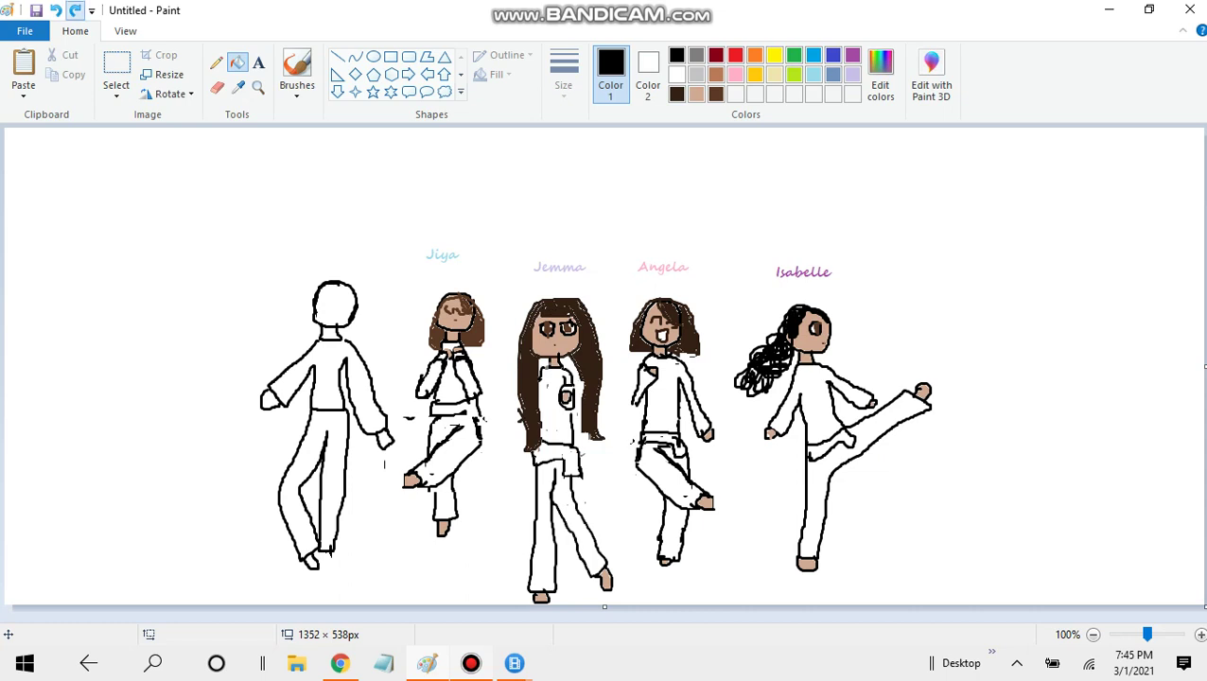
left_click(75, 10)
left_click(75, 11)
left_click(74, 10)
left_click(75, 11)
left_click(75, 11)
left_click(75, 10)
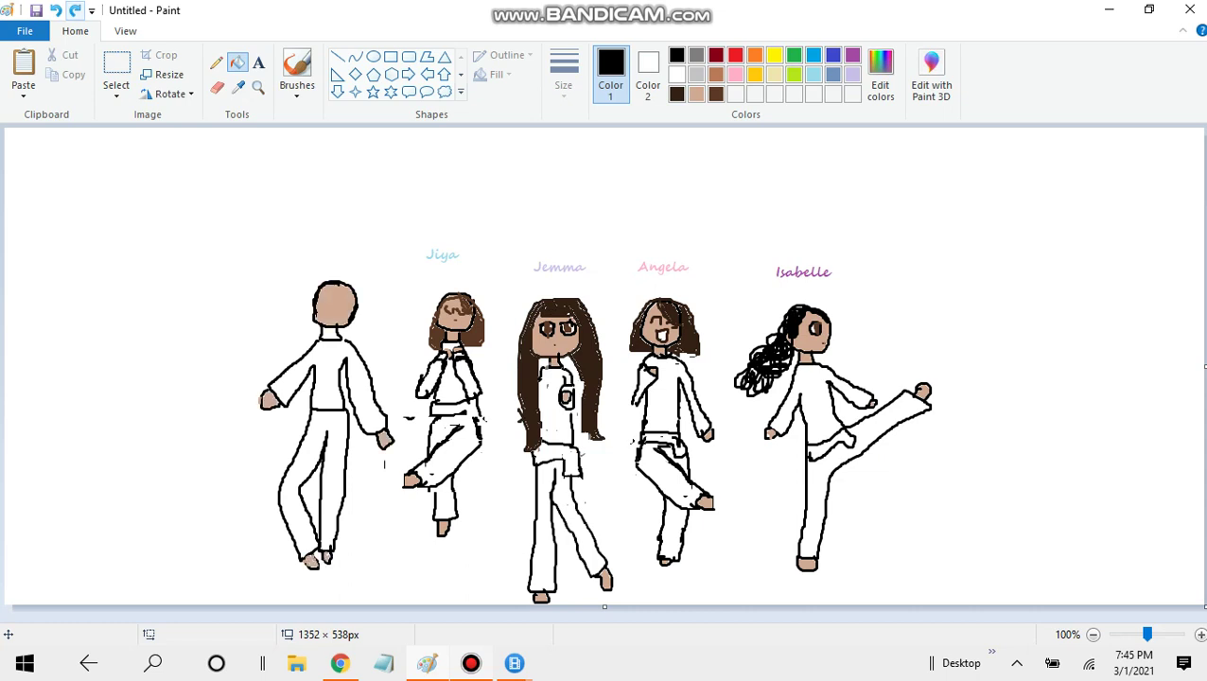
left_click(74, 11)
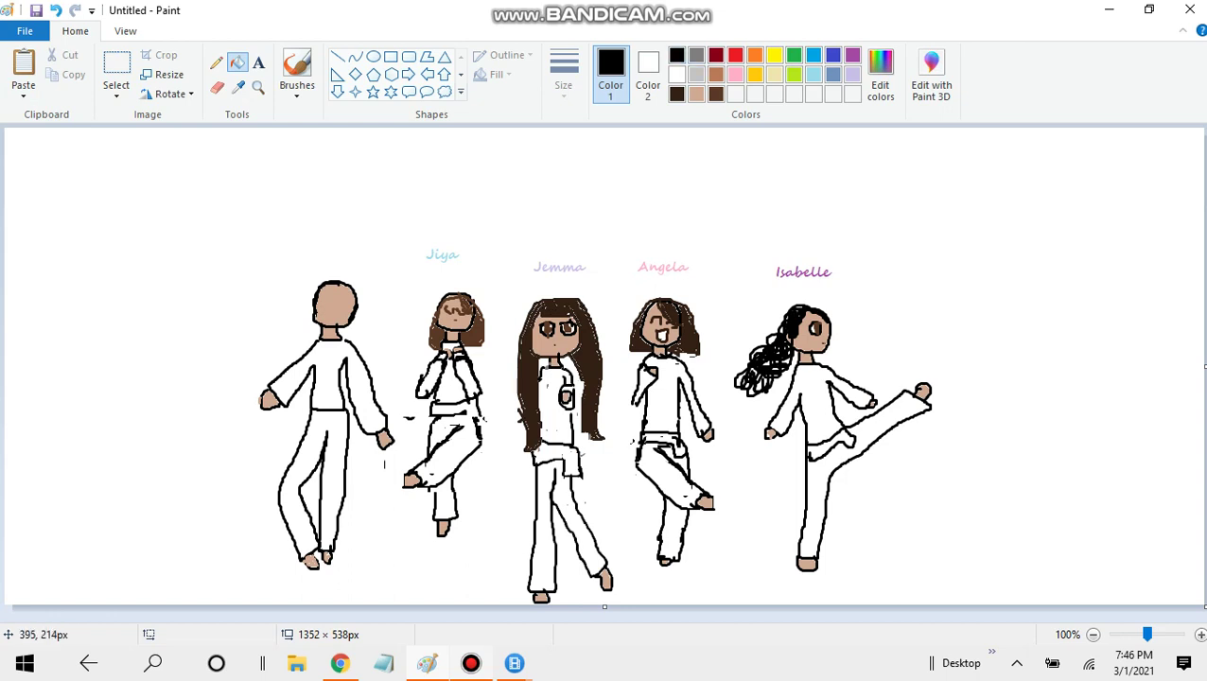
Step: Brush black hair with a curly side ponytail onto the fifth figure's head and erase the stray hair line beside the face
left_click(296, 64)
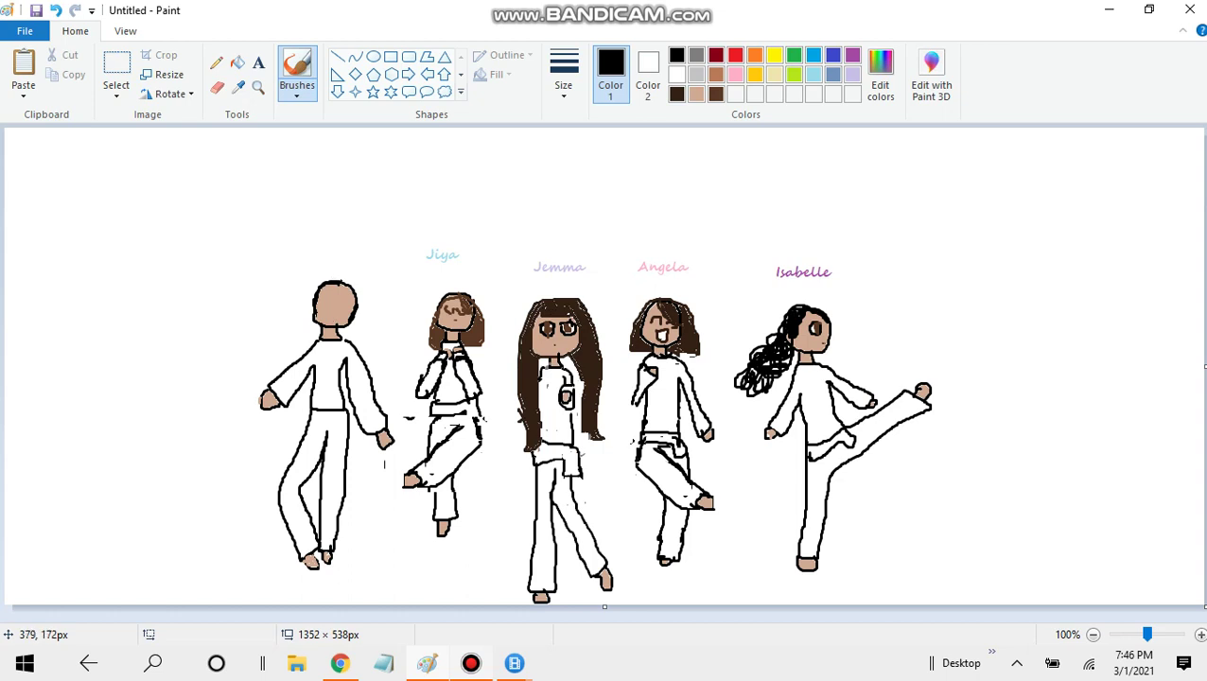
mouse_move(342, 283)
left_mouse_down()
mouse_move(362, 323)
mouse_move(364, 313)
left_mouse_up()
left_click_drag(316, 292, 305, 341)
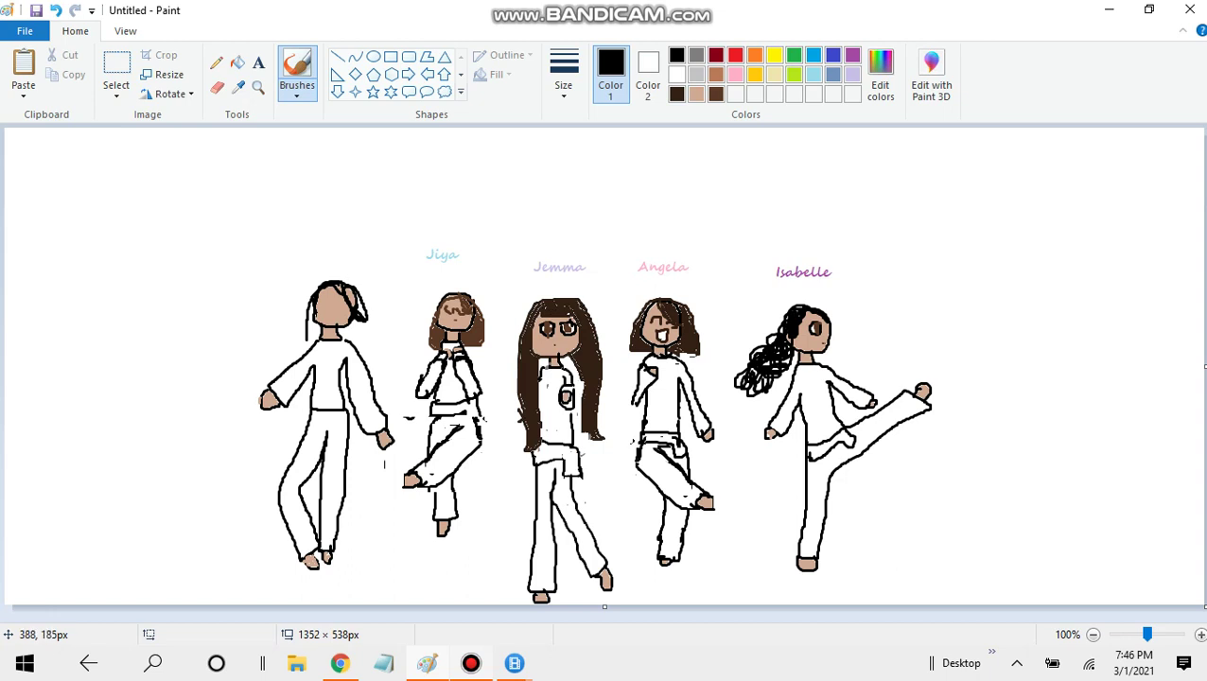
mouse_move(348, 299)
left_mouse_down()
mouse_move(371, 286)
mouse_move(364, 354)
mouse_move(355, 320)
mouse_move(363, 312)
mouse_move(357, 330)
mouse_move(366, 290)
mouse_move(349, 290)
left_mouse_up()
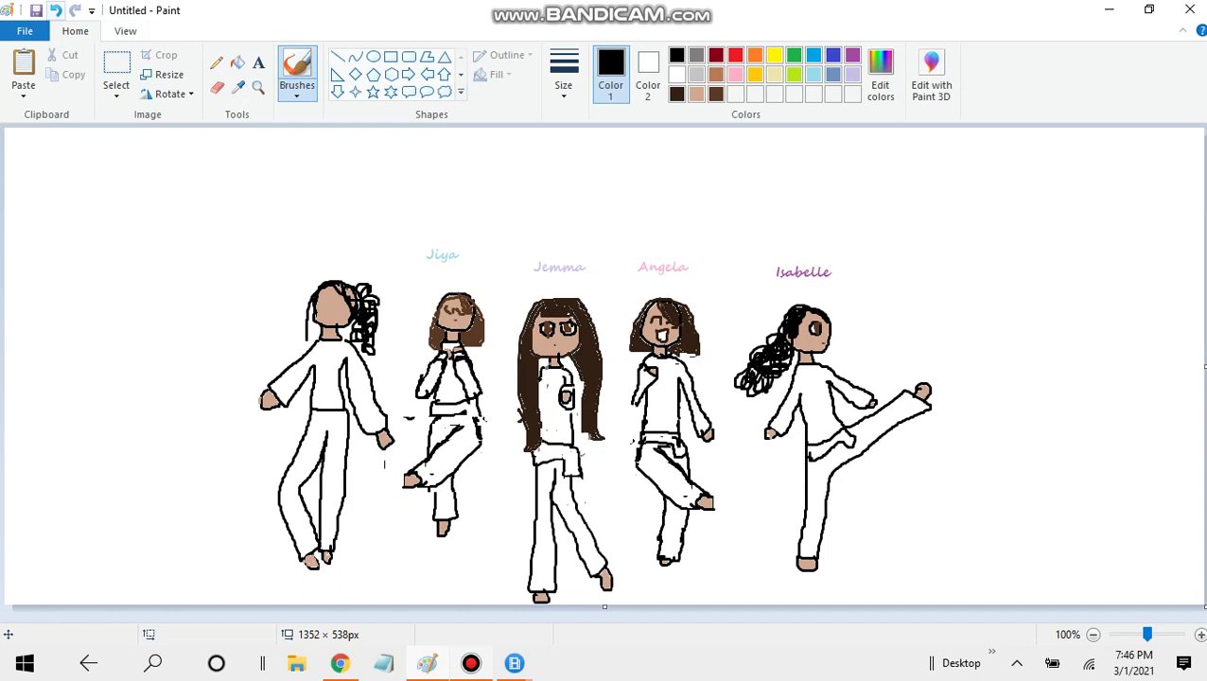
left_click(217, 87)
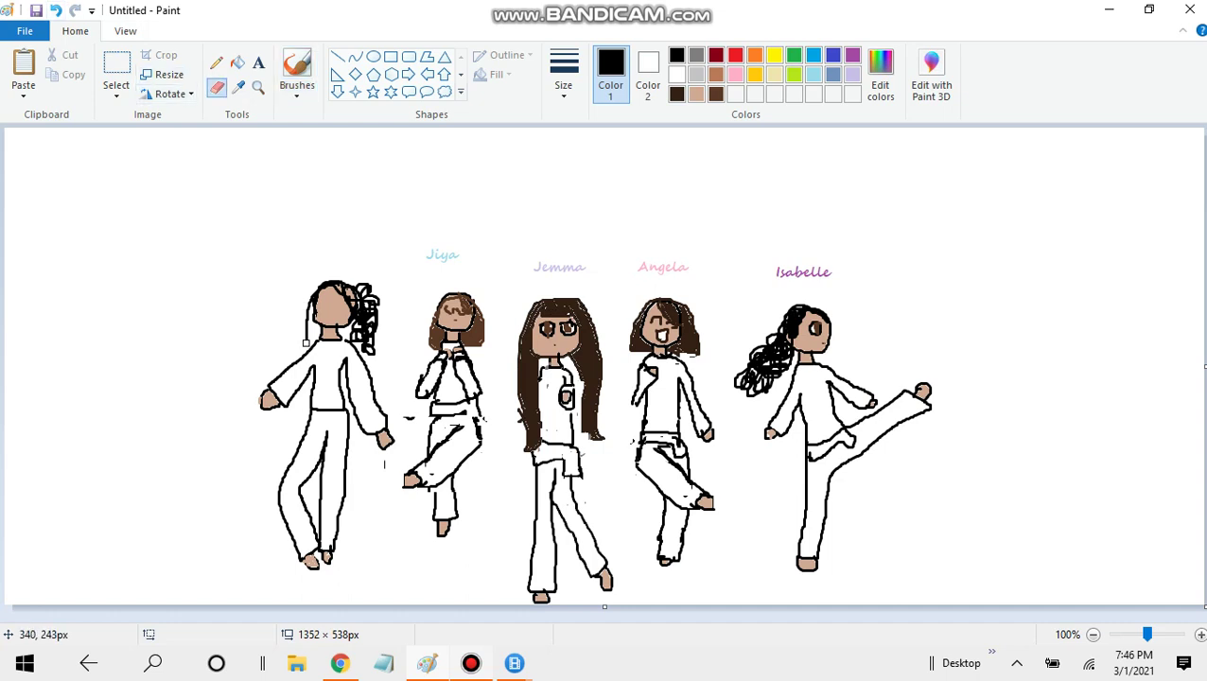
mouse_move(306, 343)
left_mouse_down()
mouse_move(306, 305)
mouse_move(351, 287)
left_mouse_up()
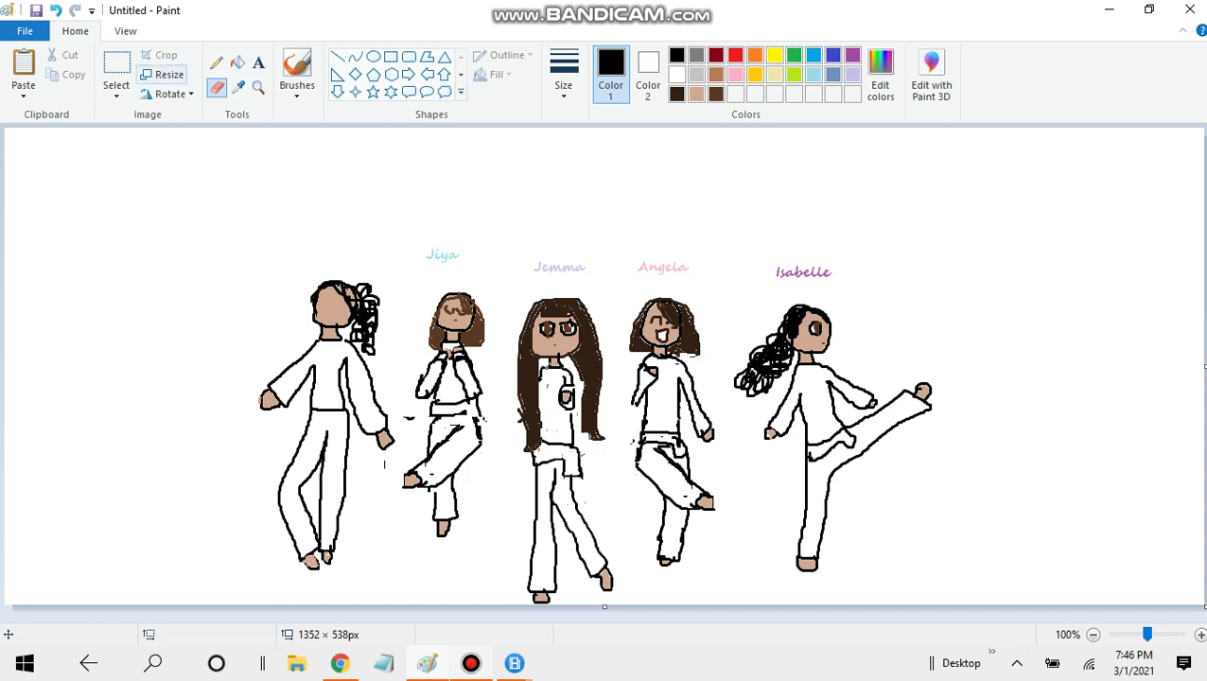
Step: Add more black curls to the outer side of the fifth figure's ponytail and fill the gap in the hair black
left_click(296, 71)
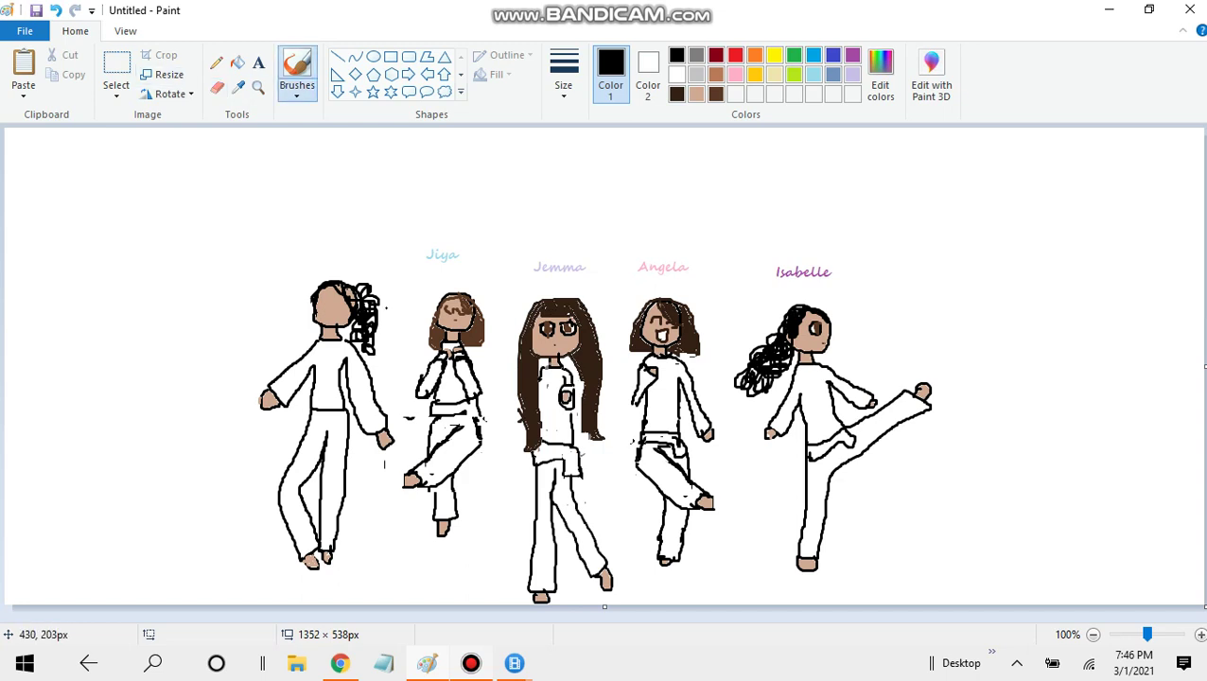
mouse_move(365, 288)
left_mouse_down()
mouse_move(351, 285)
mouse_move(372, 289)
mouse_move(377, 342)
mouse_move(377, 303)
left_mouse_up()
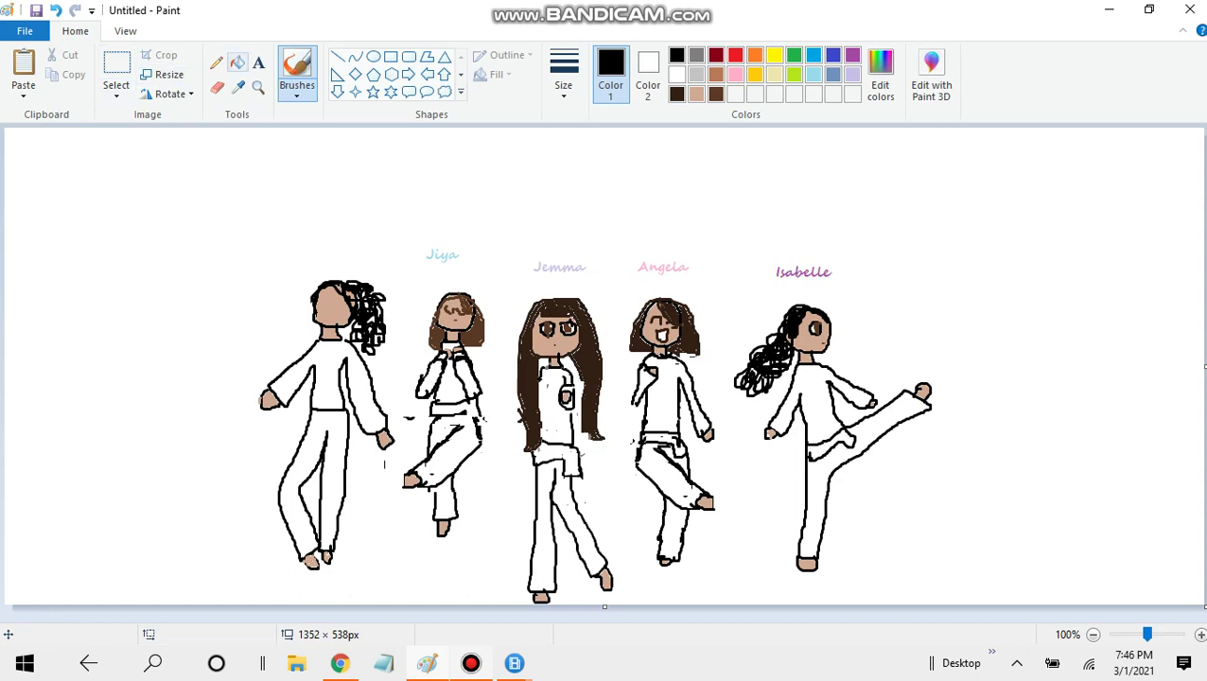
left_click(237, 63)
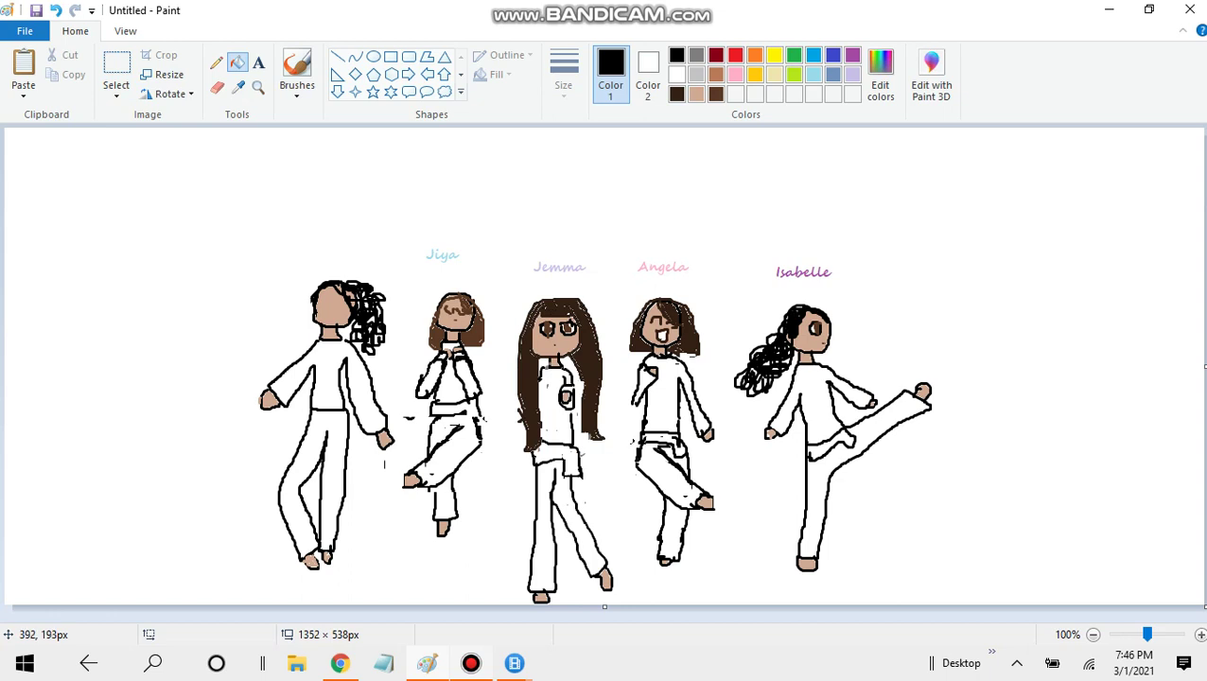
left_click(349, 294)
left_click(297, 71)
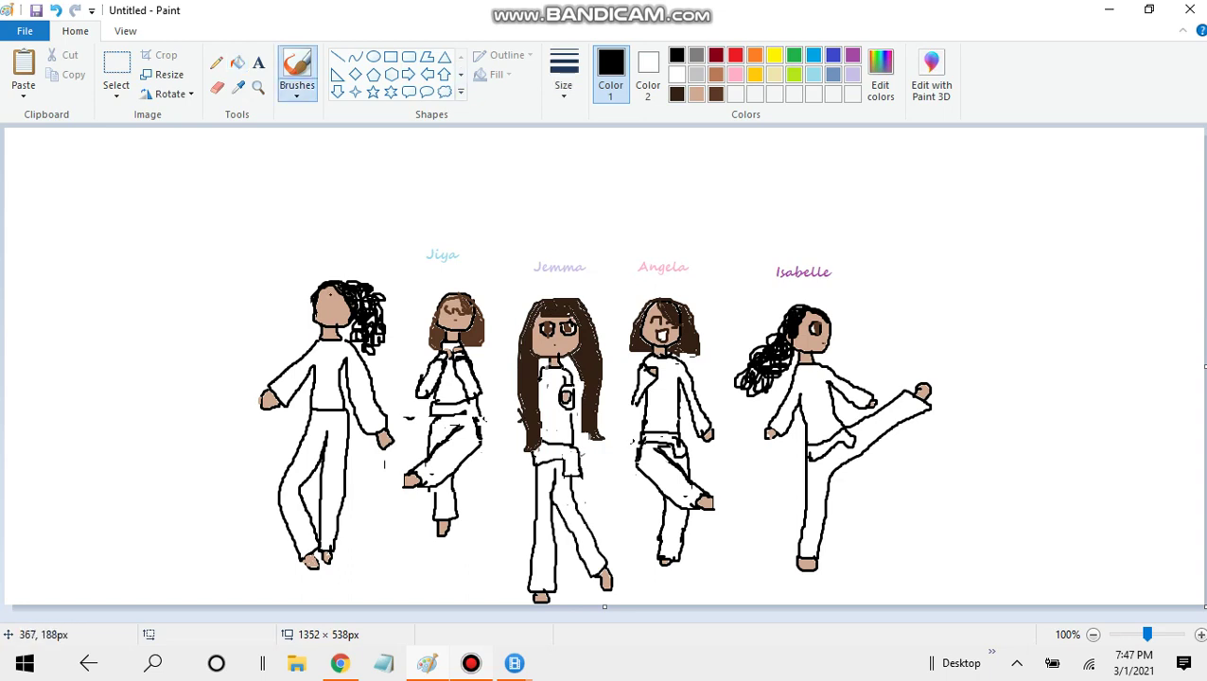
left_click_drag(321, 305, 336, 309)
left_click(56, 10)
Step: Erase the stray black marks between the fifth figure and the waist of the neighbouring short-haired girl
left_click(217, 87)
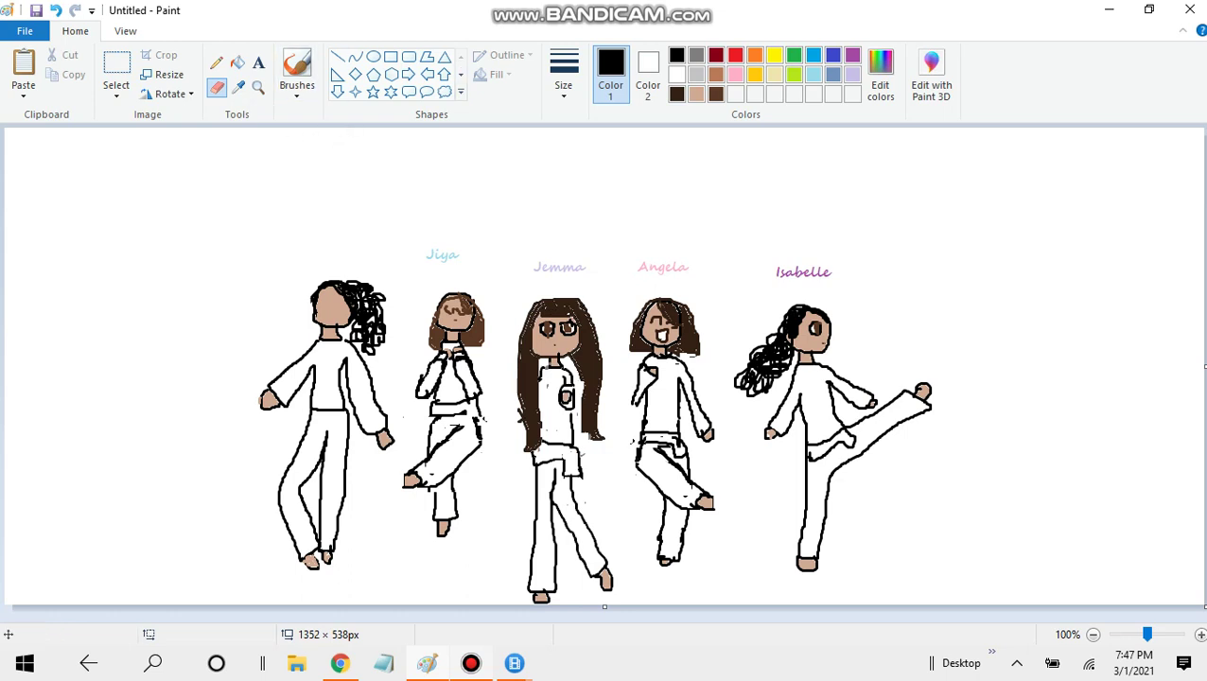
left_click(296, 74)
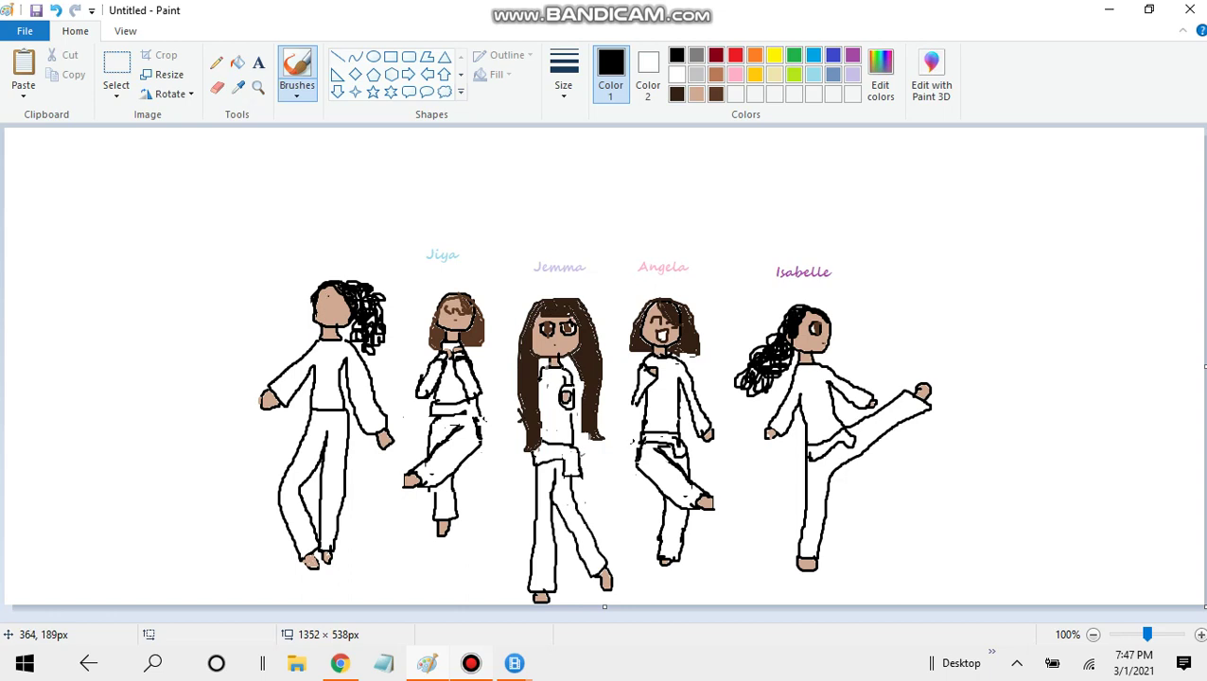
mouse_move(322, 299)
left_mouse_down()
mouse_move(333, 309)
mouse_move(327, 292)
left_mouse_up()
left_click(56, 11)
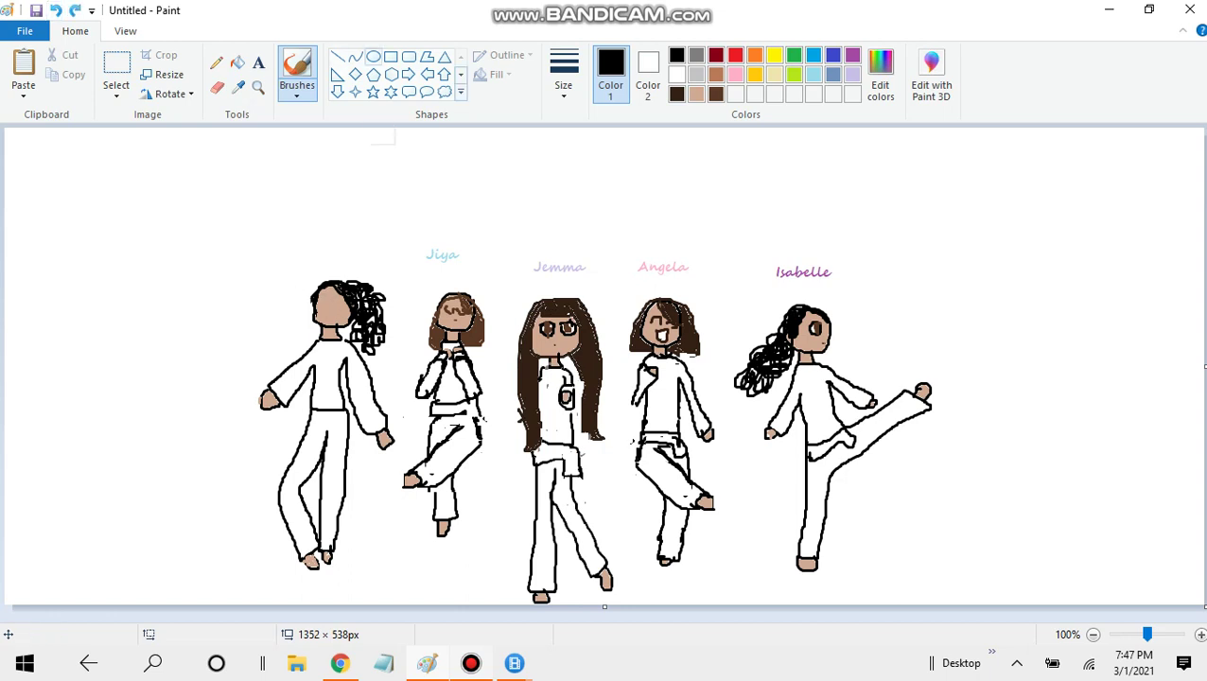
left_click(374, 57)
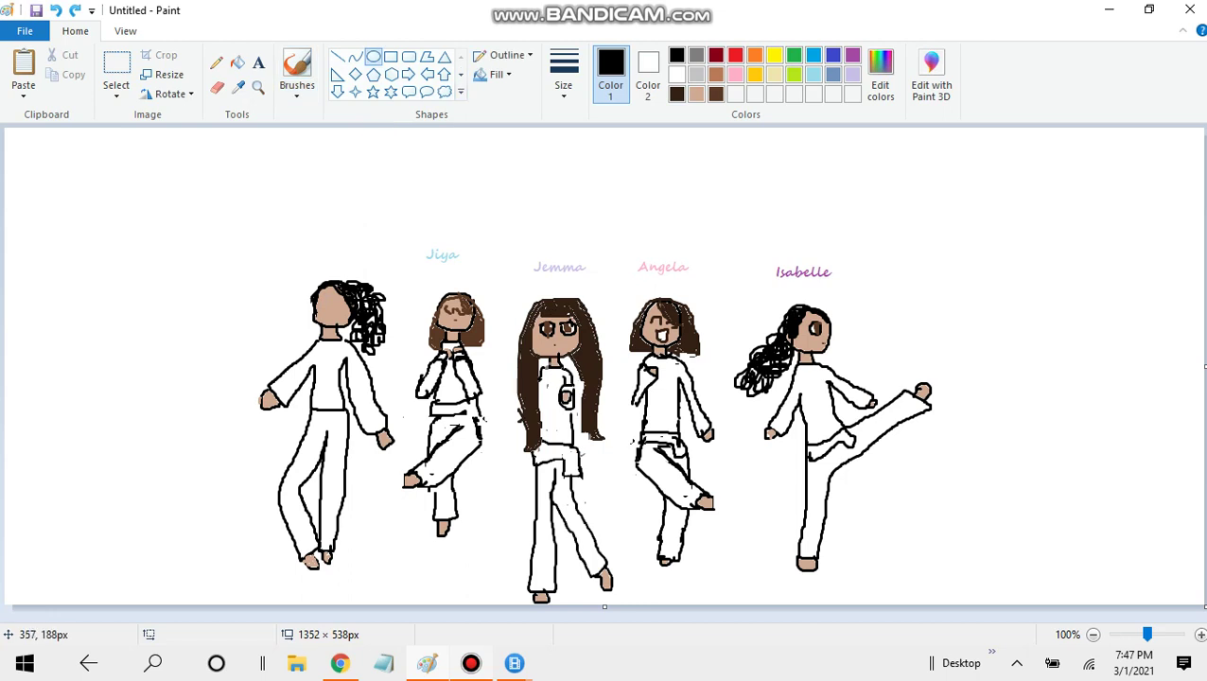
left_click_drag(321, 294, 334, 308)
left_click(56, 10)
Step: Draw an open smiling mouth and two eyes in black on the fifth figure's face, undoing the misplaced strokes
left_click(297, 74)
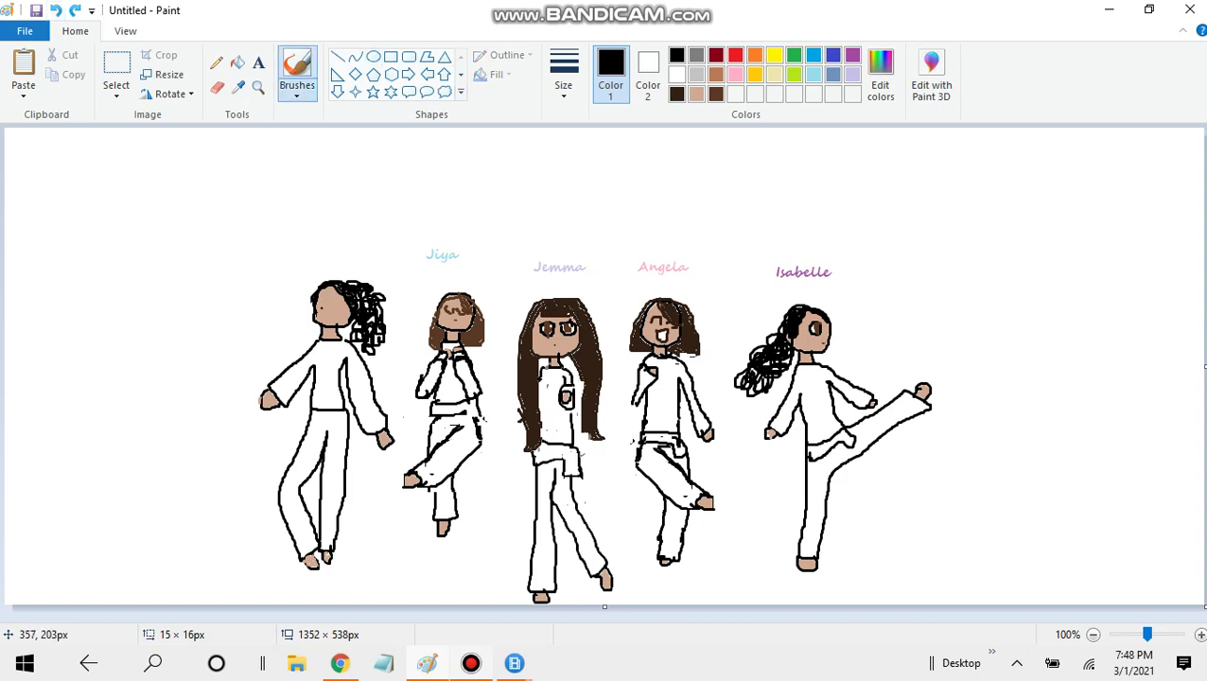
mouse_move(323, 308)
left_mouse_down()
mouse_move(329, 320)
mouse_move(339, 308)
left_mouse_up()
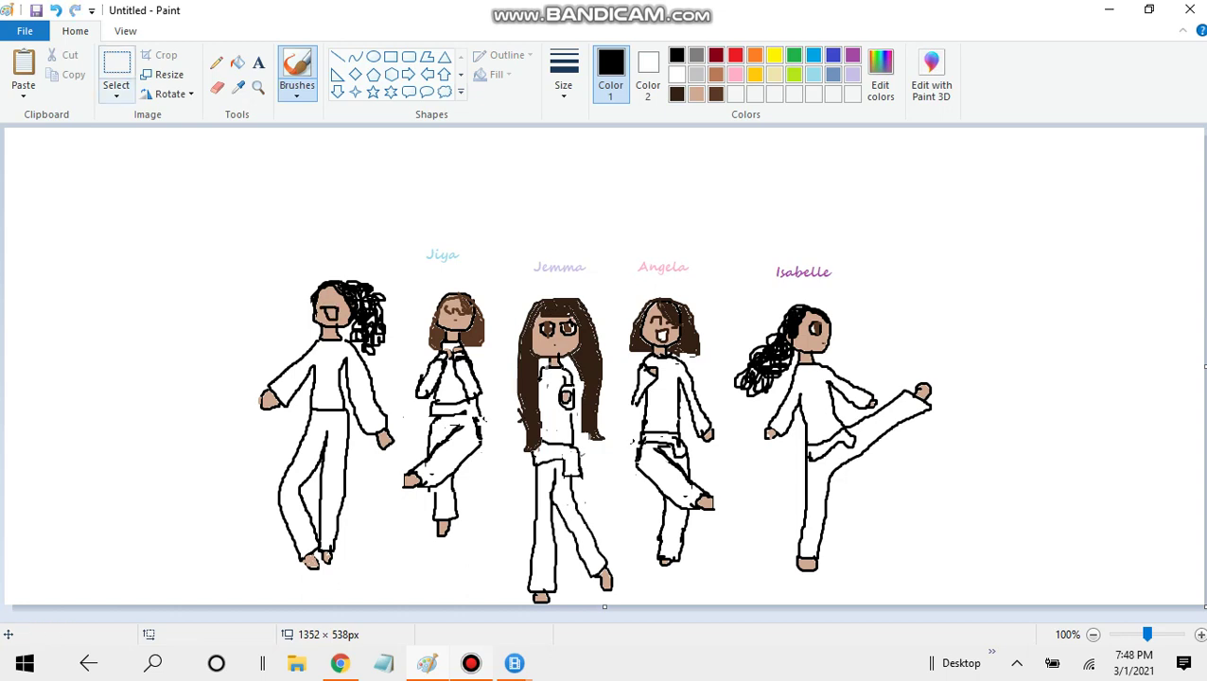
left_click(56, 10)
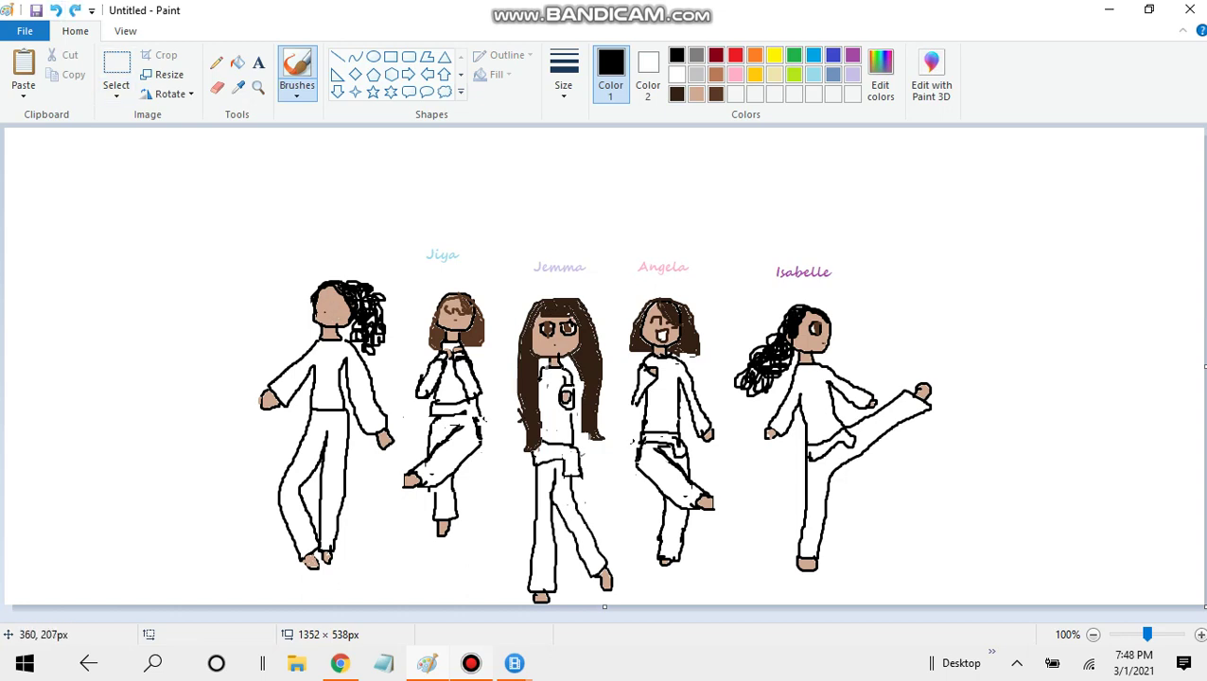
mouse_move(322, 313)
left_mouse_down()
mouse_move(334, 319)
mouse_move(337, 309)
mouse_move(324, 311)
left_mouse_up()
mouse_move(324, 296)
left_mouse_down()
mouse_move(336, 307)
mouse_move(327, 288)
left_mouse_up()
left_click(55, 10)
mouse_move(323, 305)
left_mouse_down()
mouse_move(325, 320)
mouse_move(339, 316)
mouse_move(323, 306)
left_mouse_up()
left_click_drag(320, 298, 326, 305)
left_click_drag(333, 304, 341, 305)
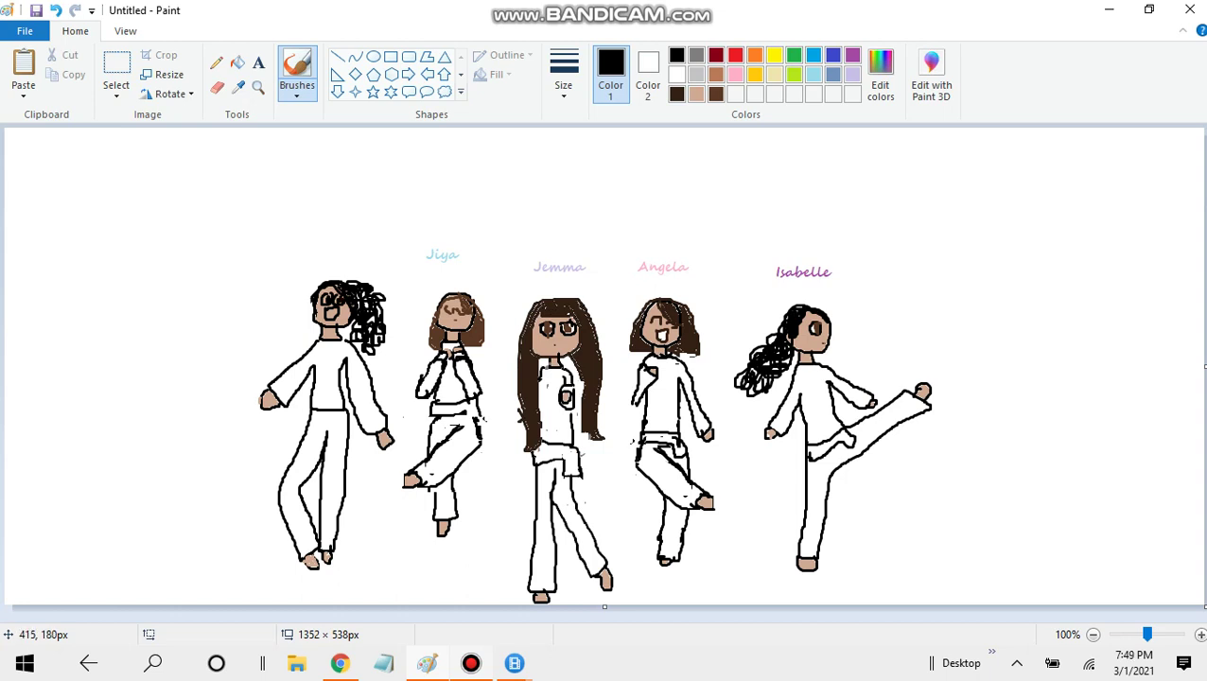
Step: Fill the fifth figure's open mouth with white
left_click(391, 283)
left_click(676, 75)
left_click(237, 62)
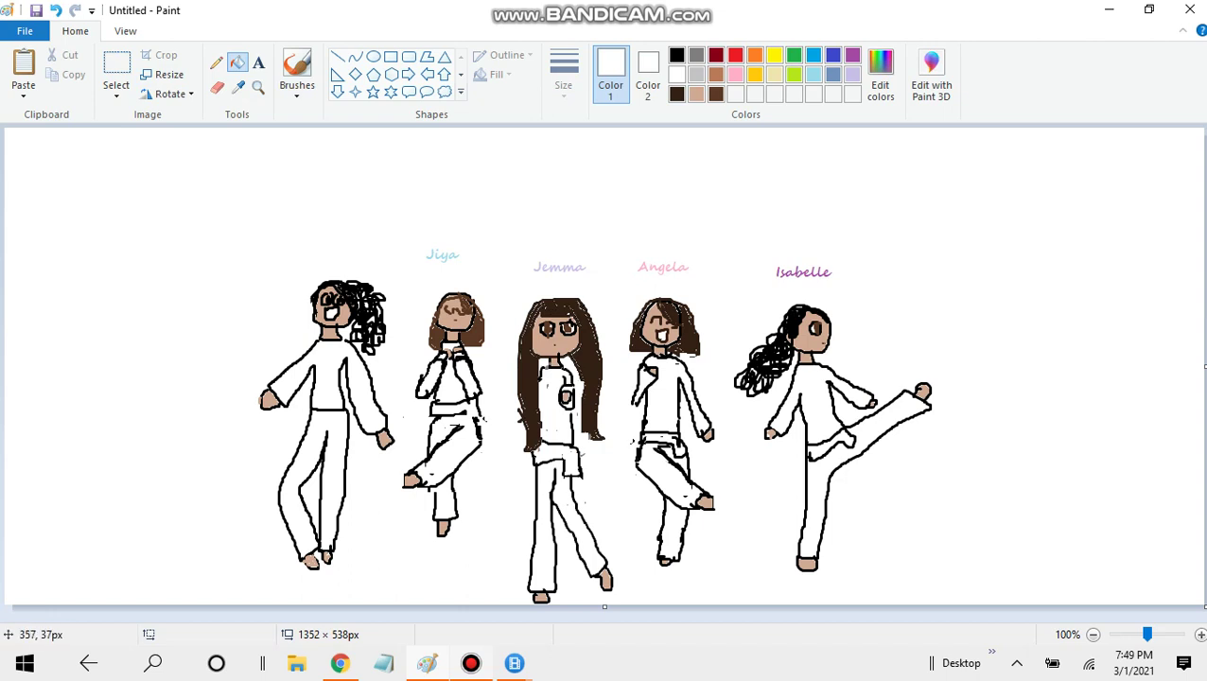
Step: Draw a belt with a hanging end in grey at the fifth figure's waist and recolour its outline black with the fill tool
left_click(296, 74)
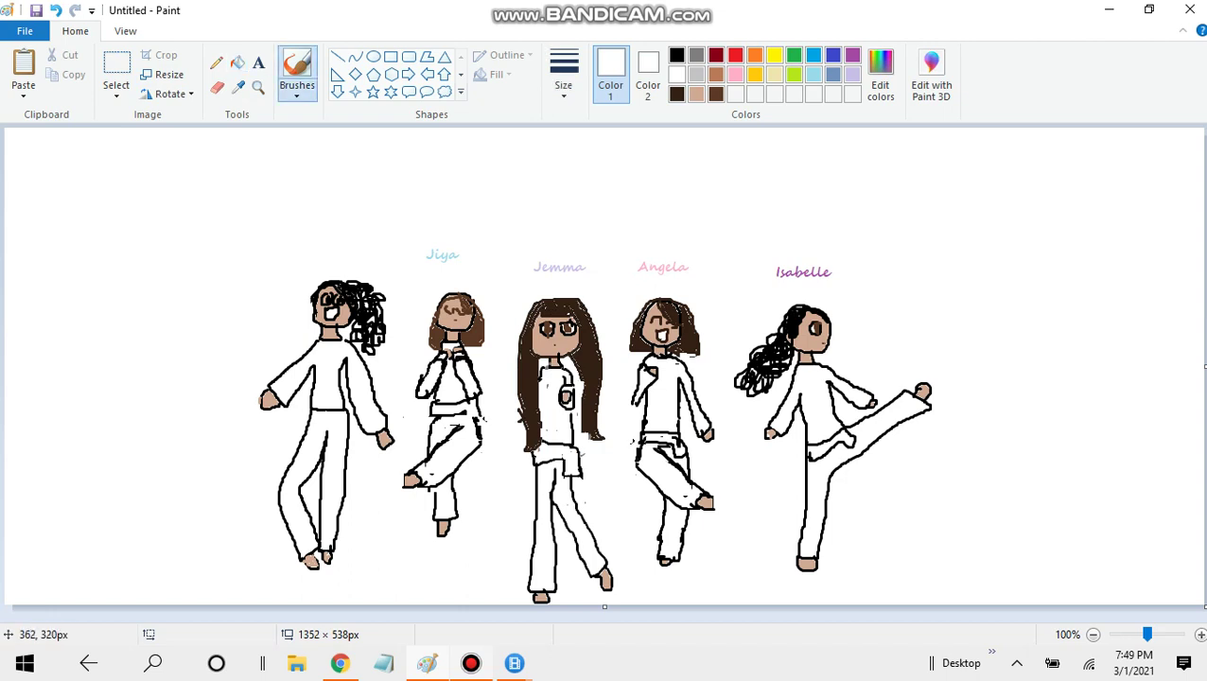
left_click(296, 92)
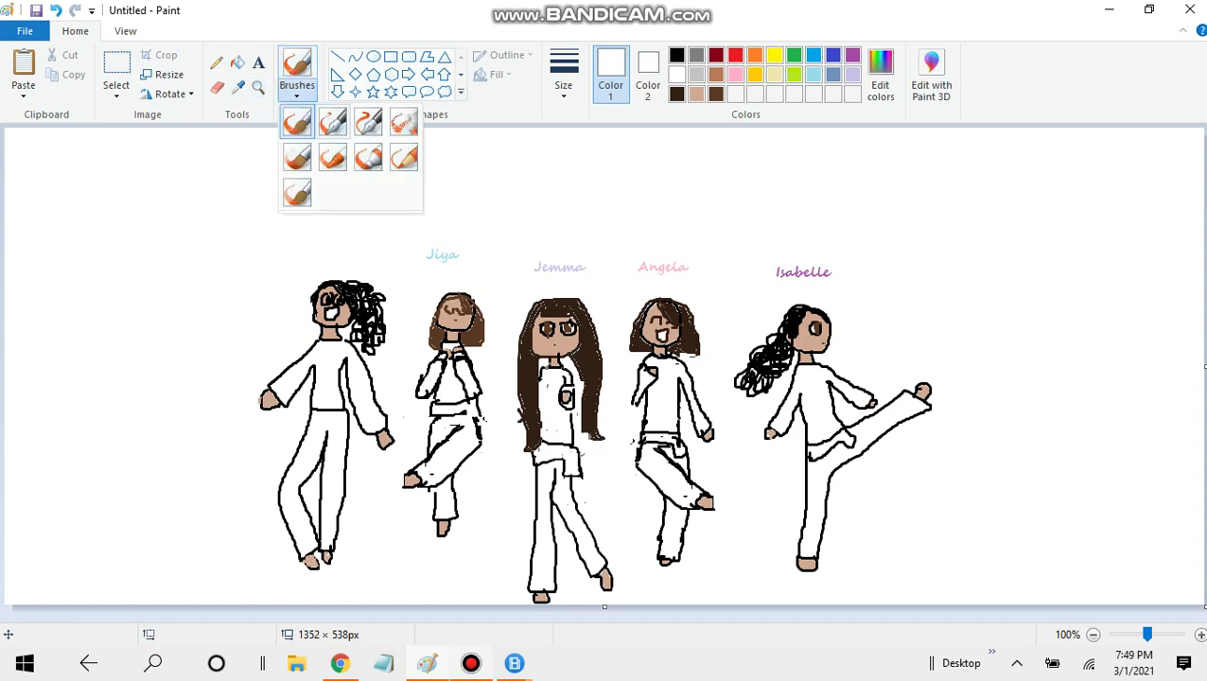
left_click(696, 56)
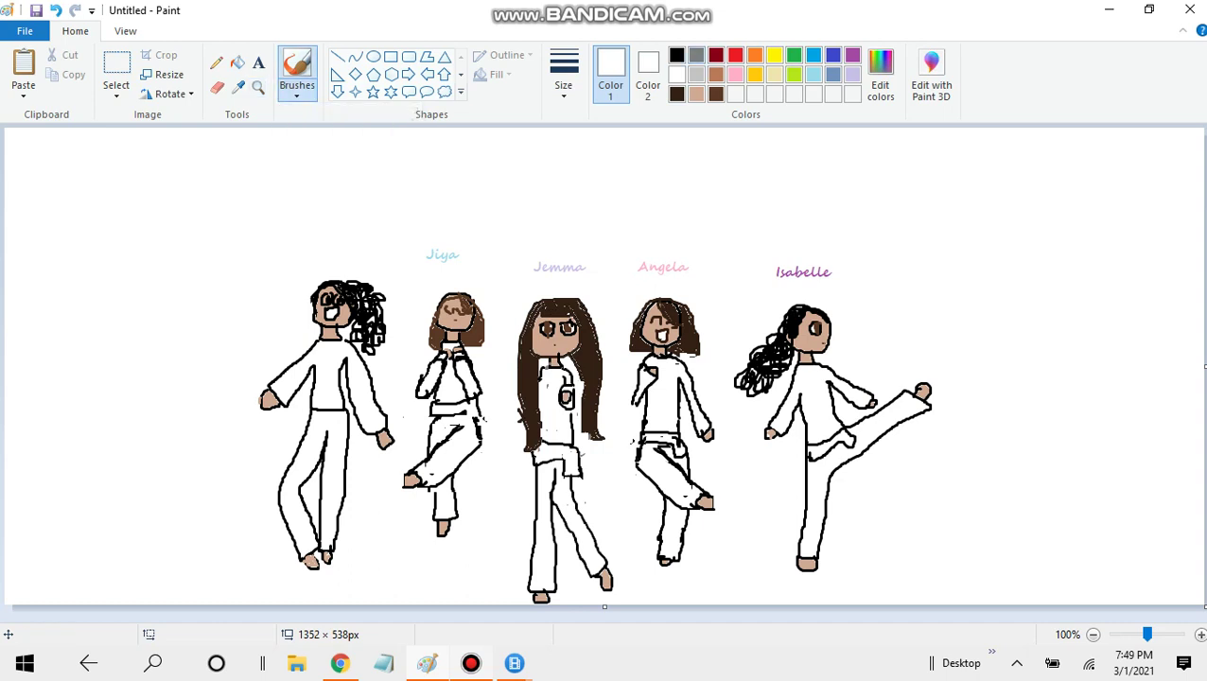
left_click(696, 56)
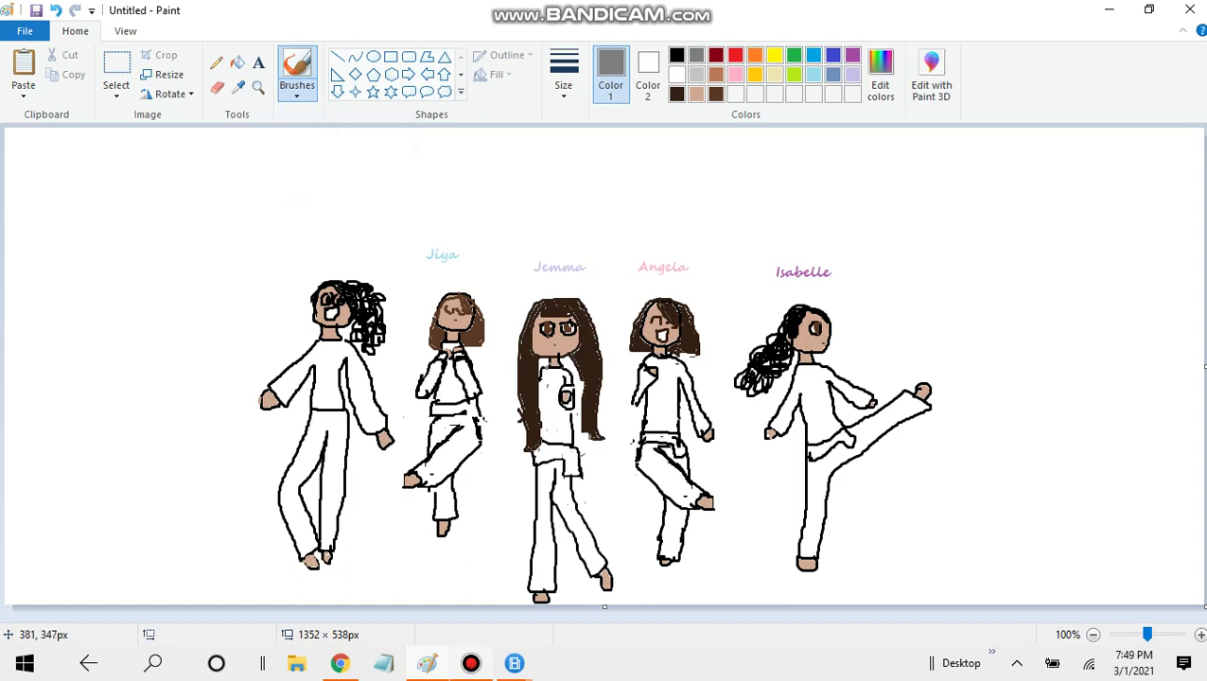
left_click_drag(311, 423, 344, 444)
left_click(677, 56)
left_click(238, 62)
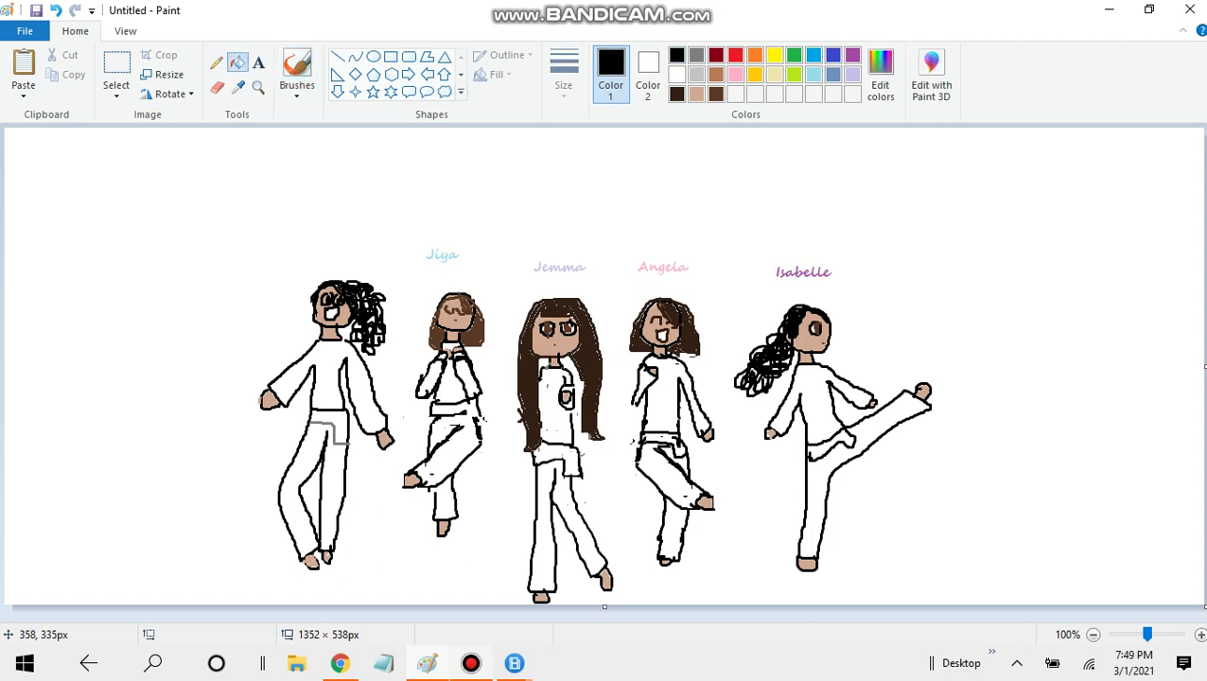
left_click(343, 443)
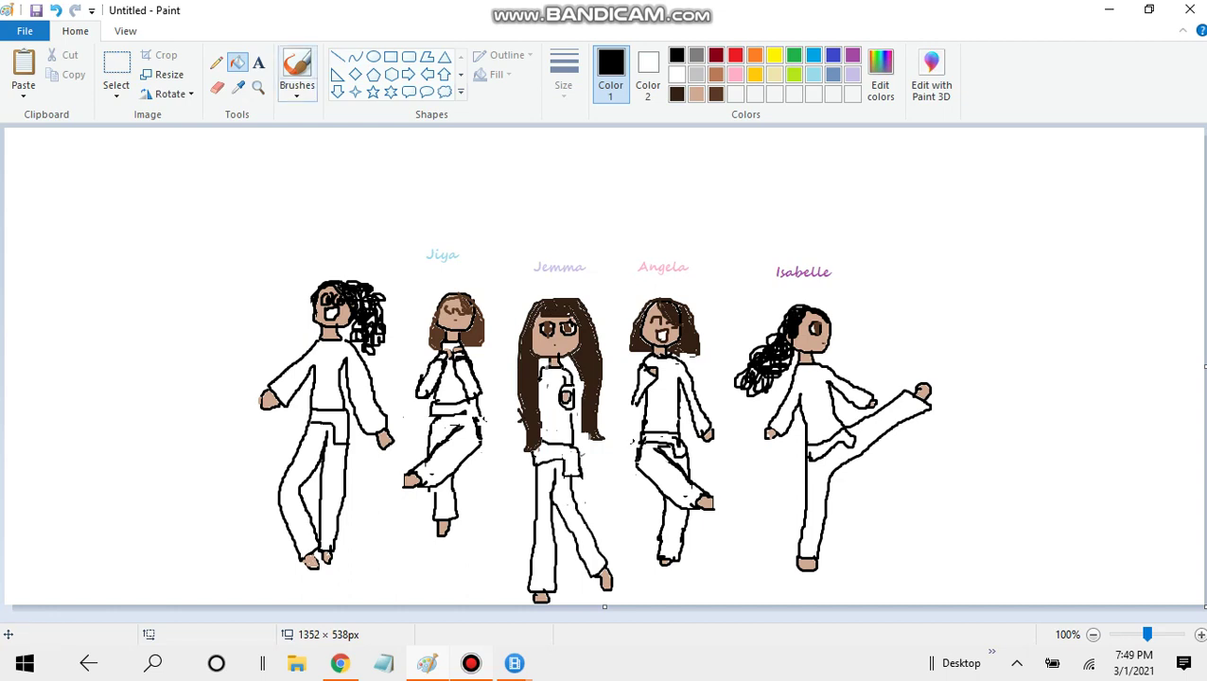
left_click(296, 75)
key("Escape")
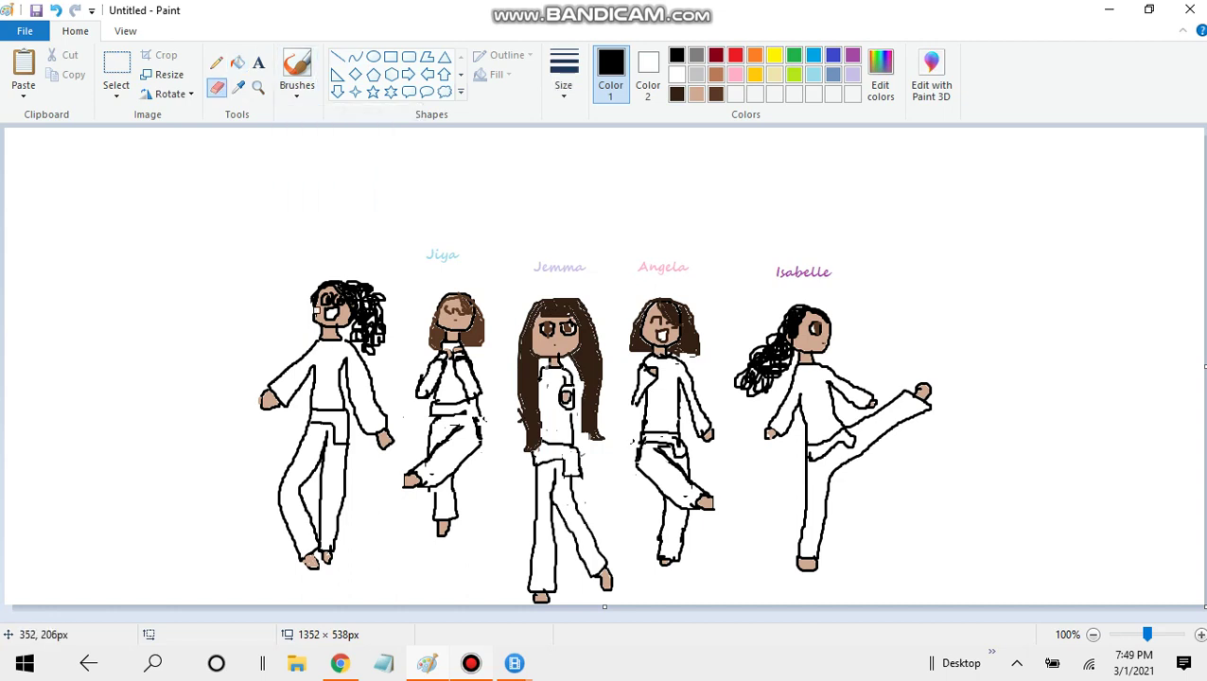
left_click(296, 76)
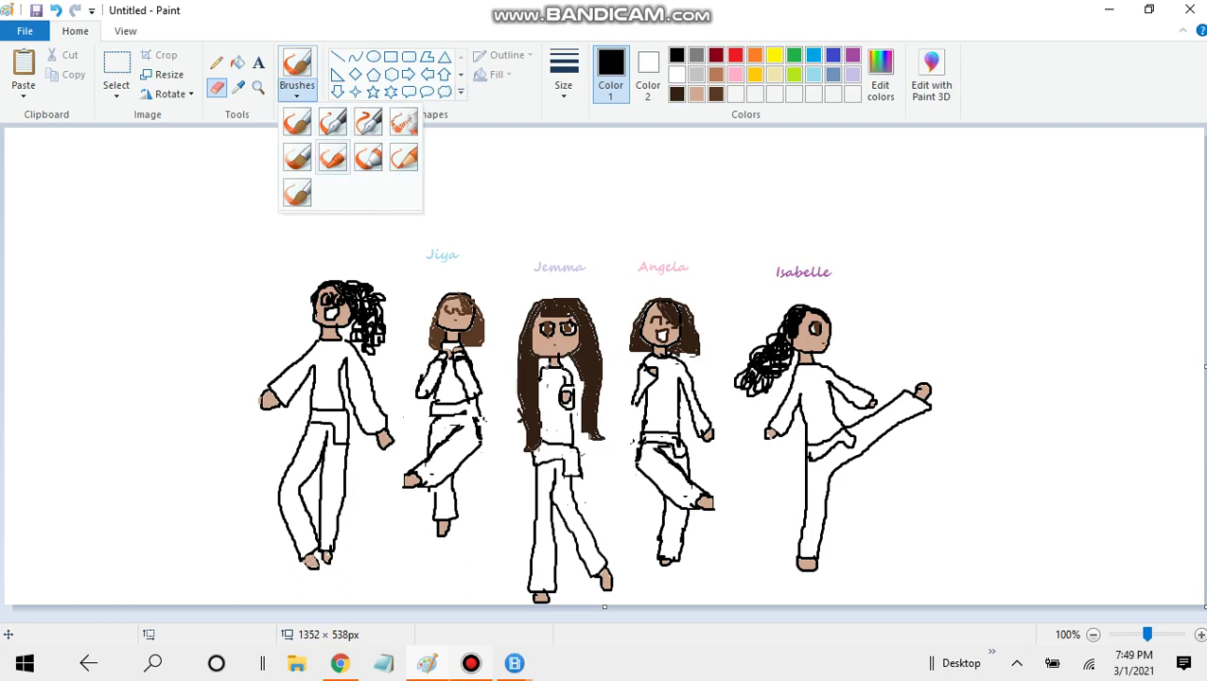
left_click(403, 157)
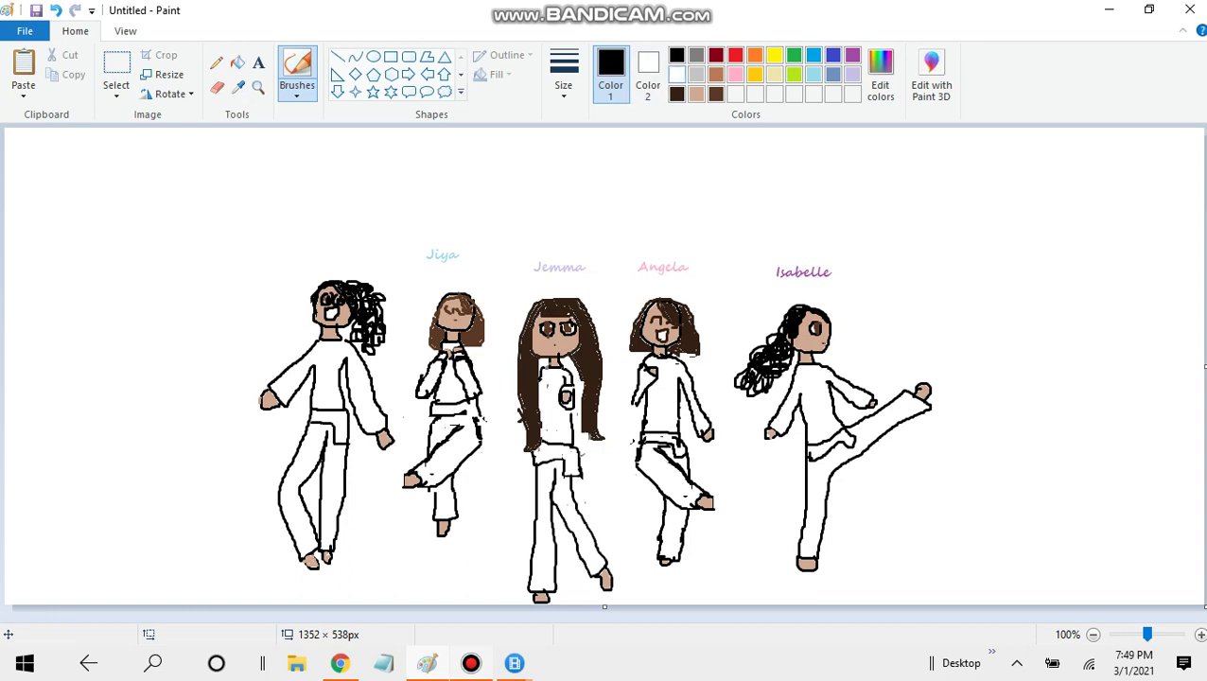
left_click(676, 75)
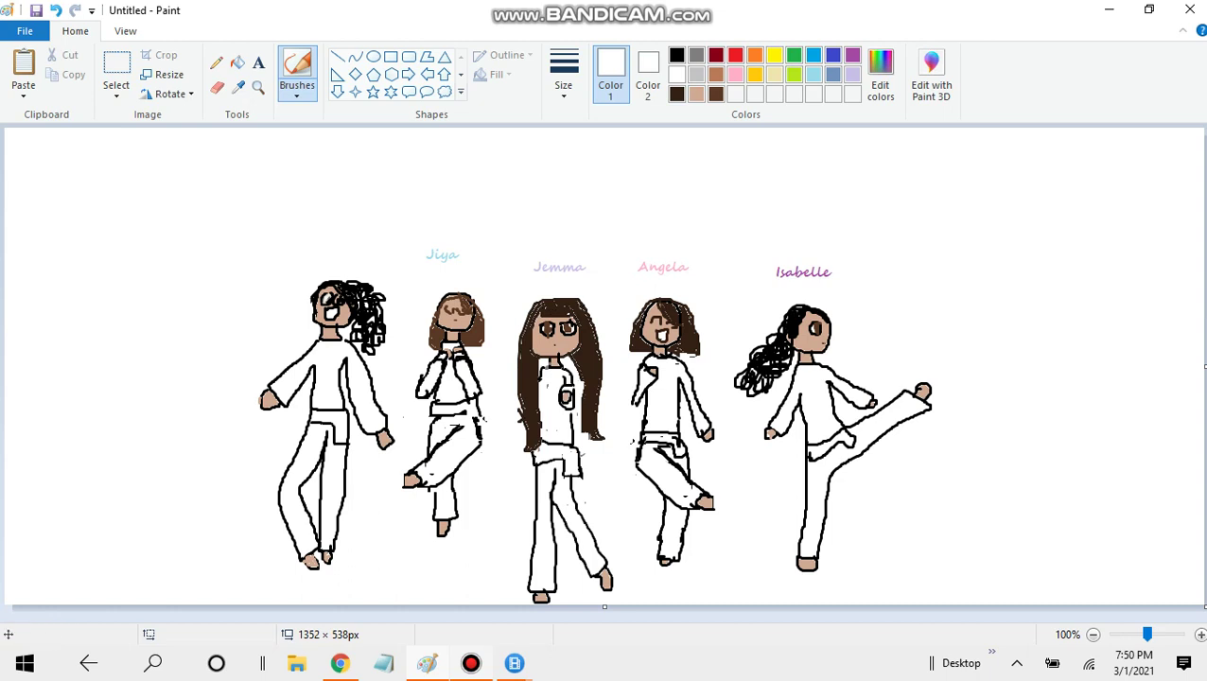
left_click(237, 63)
left_click(364, 310)
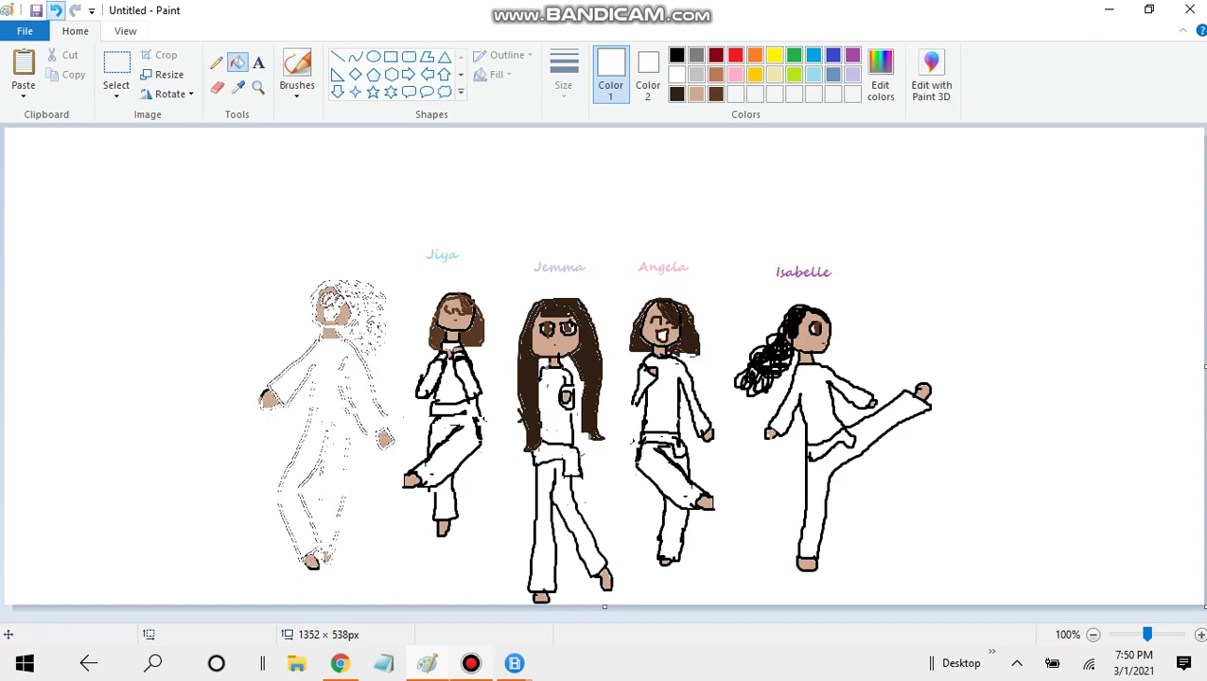
left_click(56, 10)
left_click(296, 71)
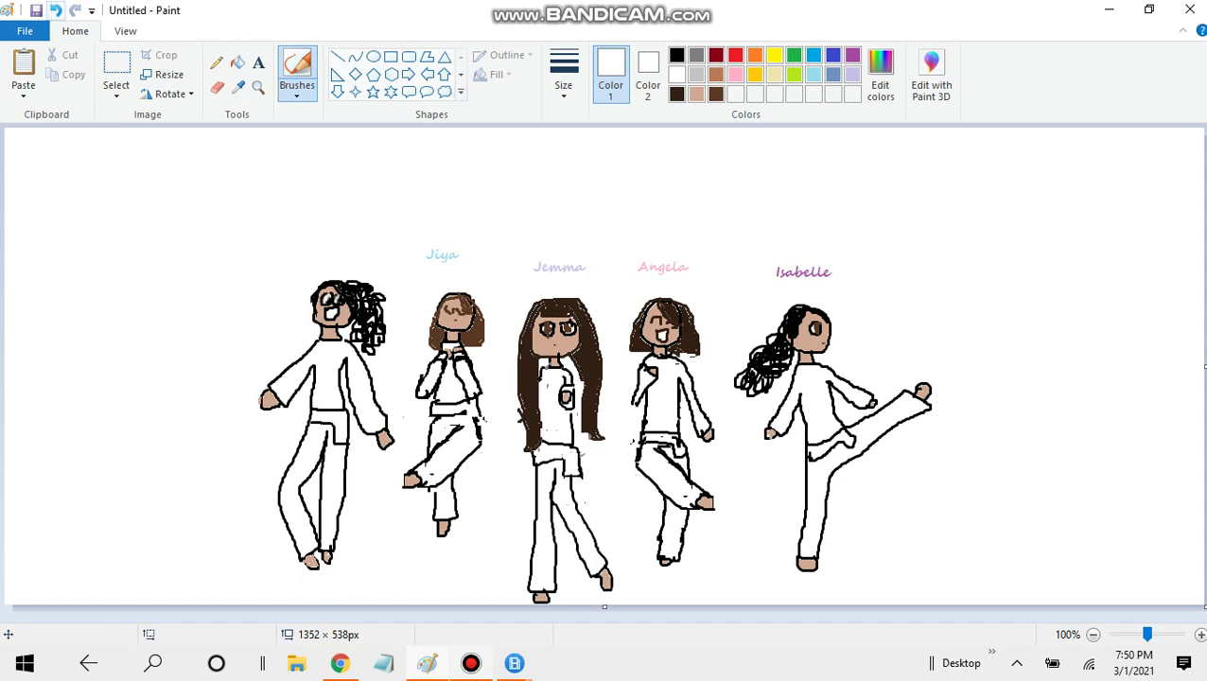
left_click(56, 10)
left_click(55, 11)
left_click(74, 11)
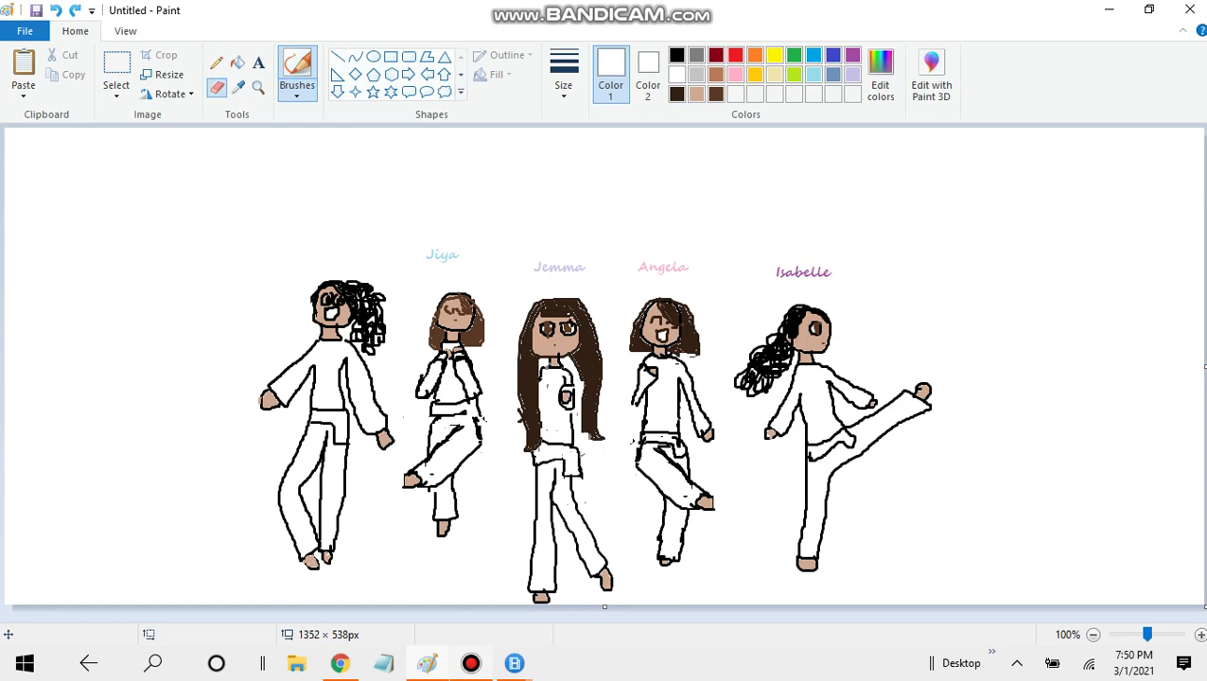
Step: Erase the eyes on the leftmost figure's face and fill the erased patch with the light brown skin colour
left_click(216, 86)
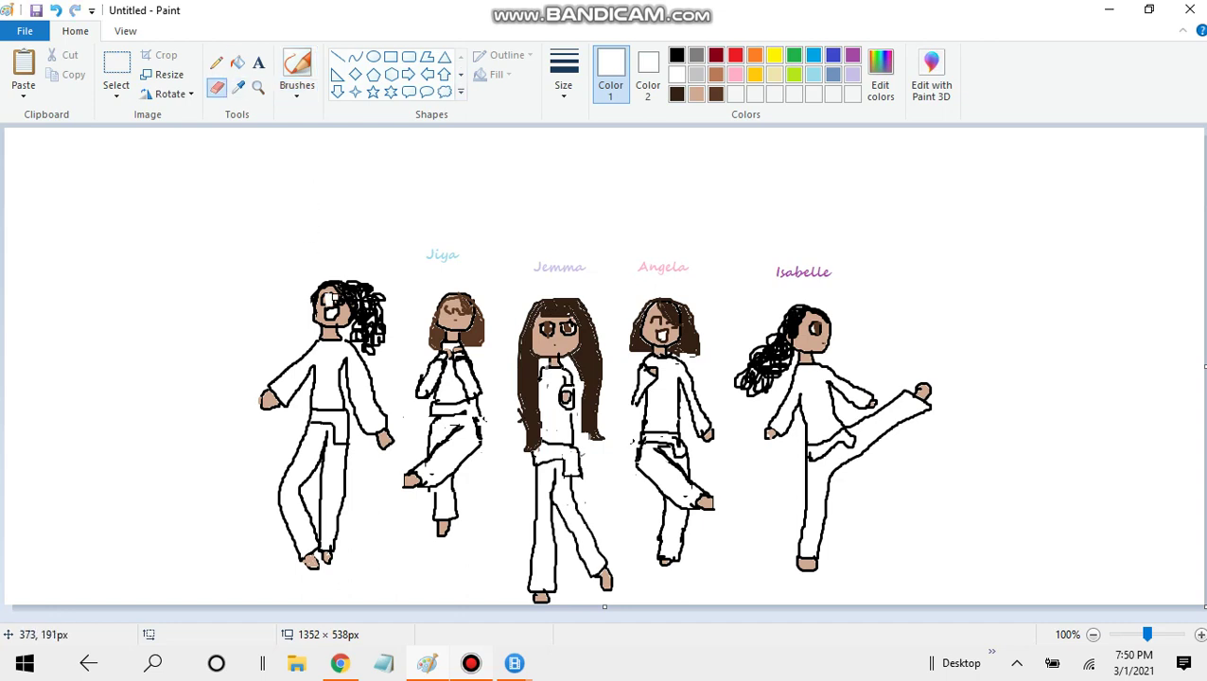
mouse_move(326, 300)
left_mouse_down()
mouse_move(342, 306)
mouse_move(327, 301)
left_mouse_up()
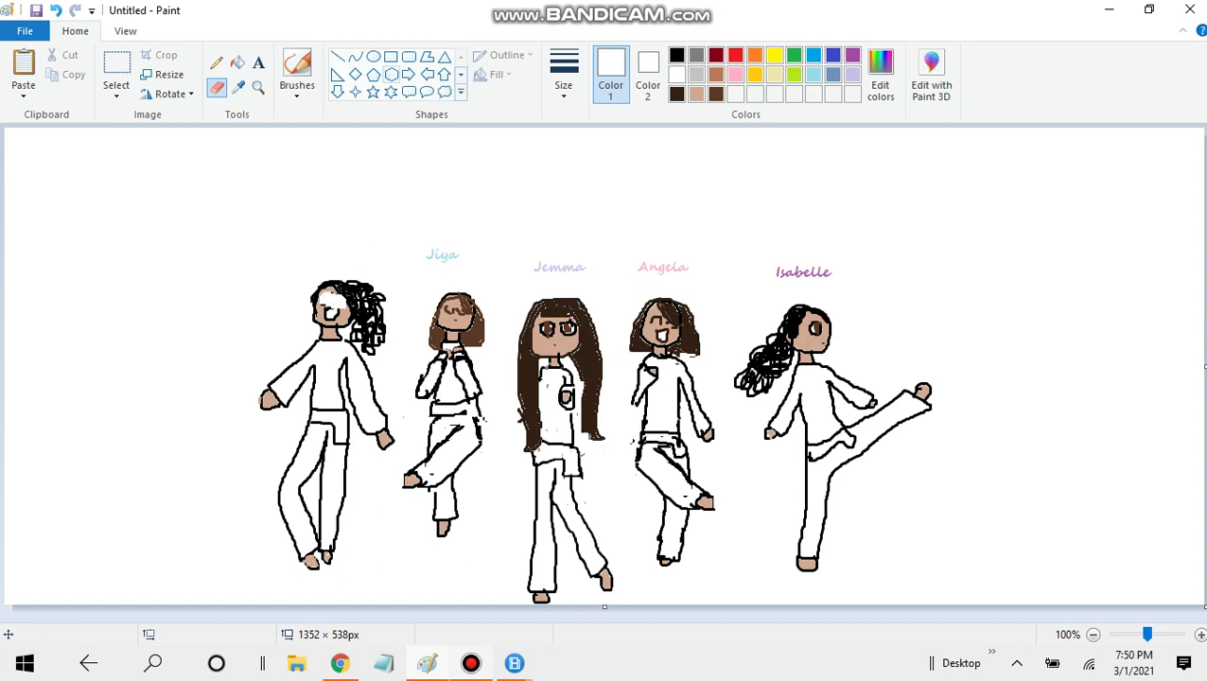
left_click(237, 63)
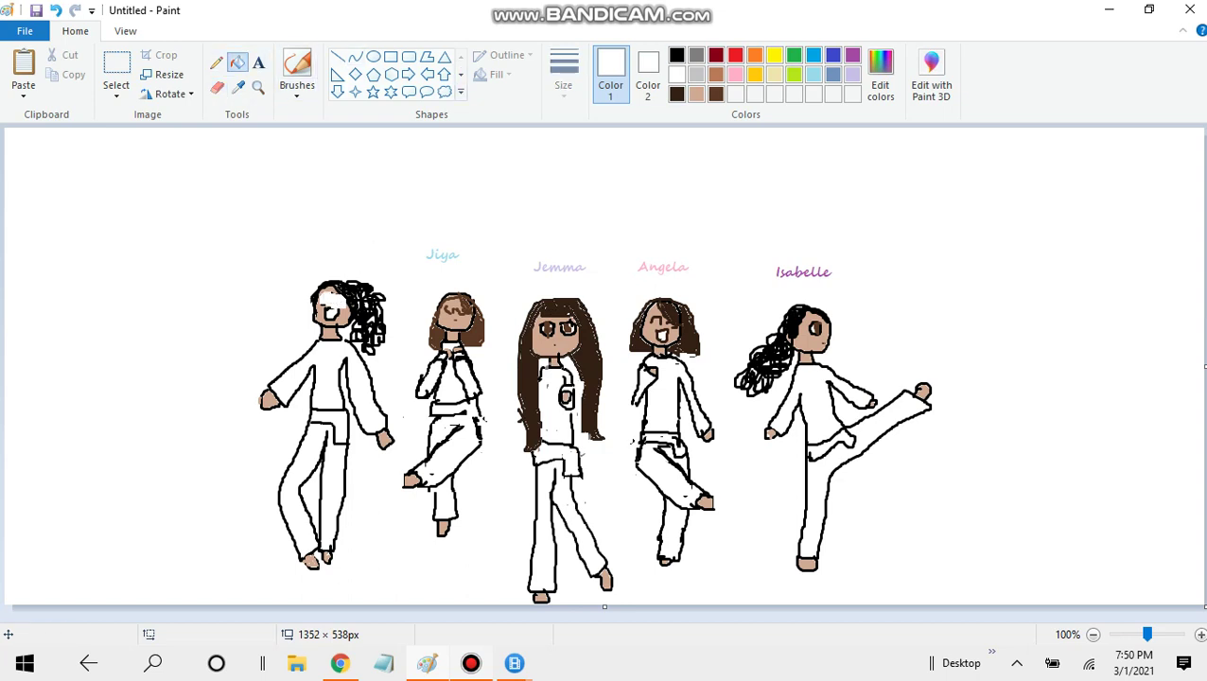
left_click(696, 94)
left_click(331, 301)
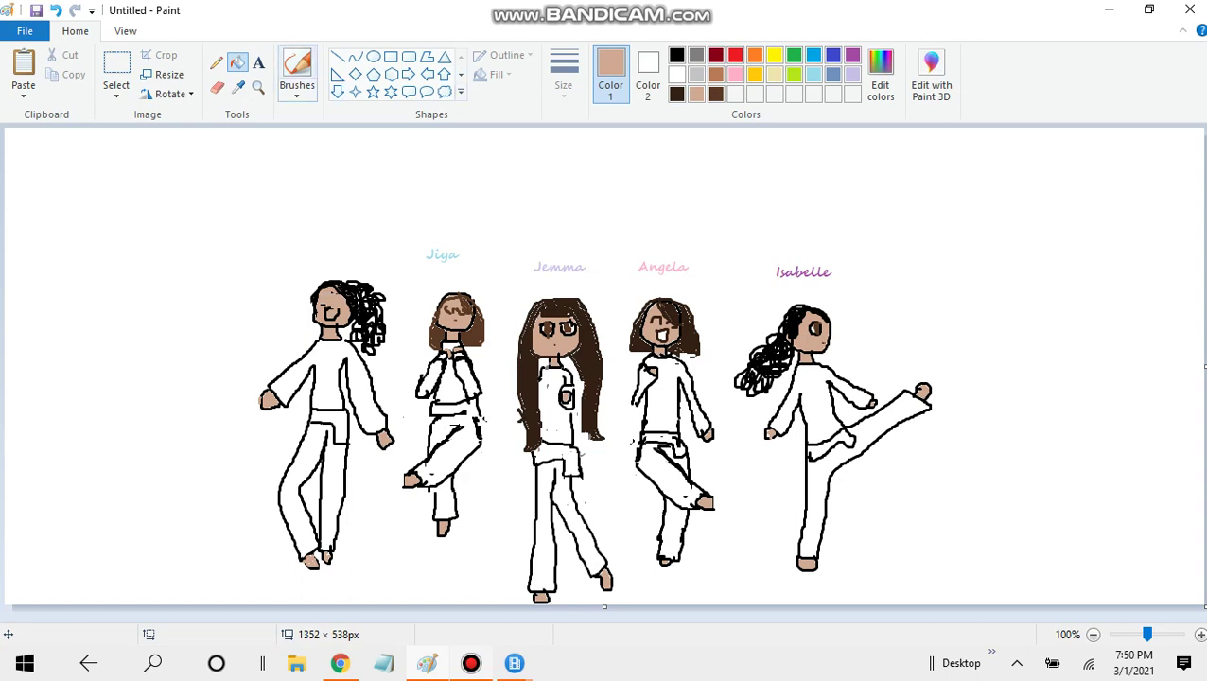
Step: Try to draw two new eyes in black with the brush on the leftmost figure's face
left_click(296, 66)
left_click(296, 95)
left_click(296, 156)
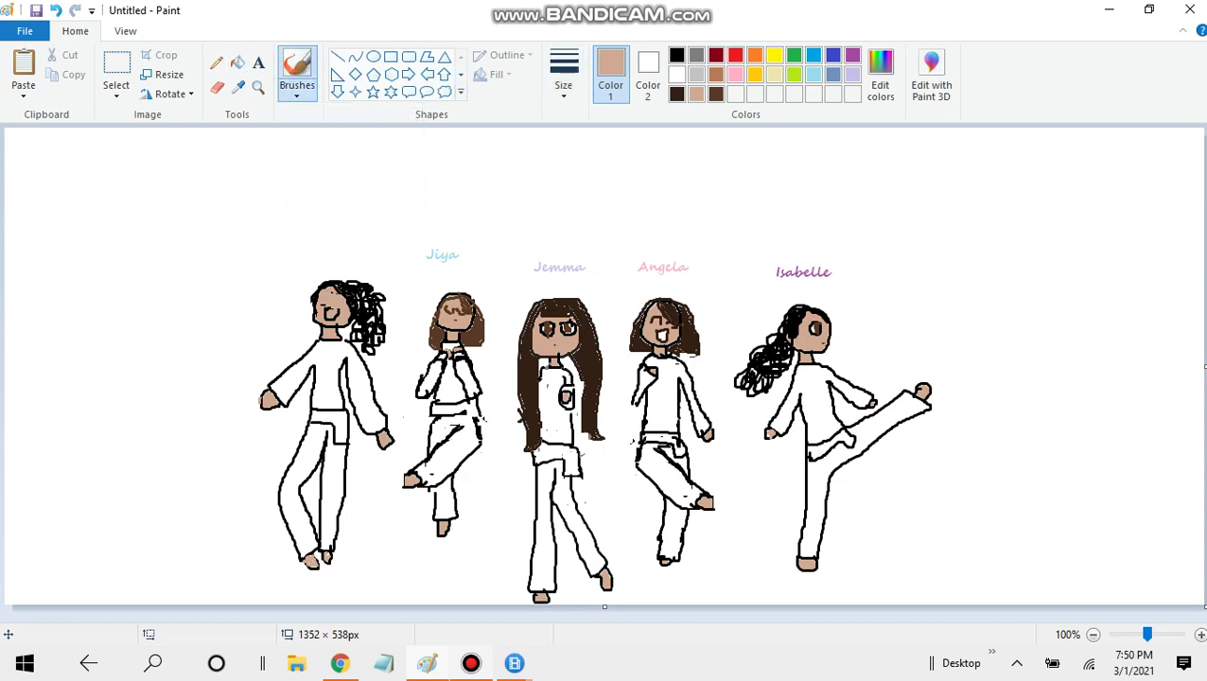
left_click(677, 56)
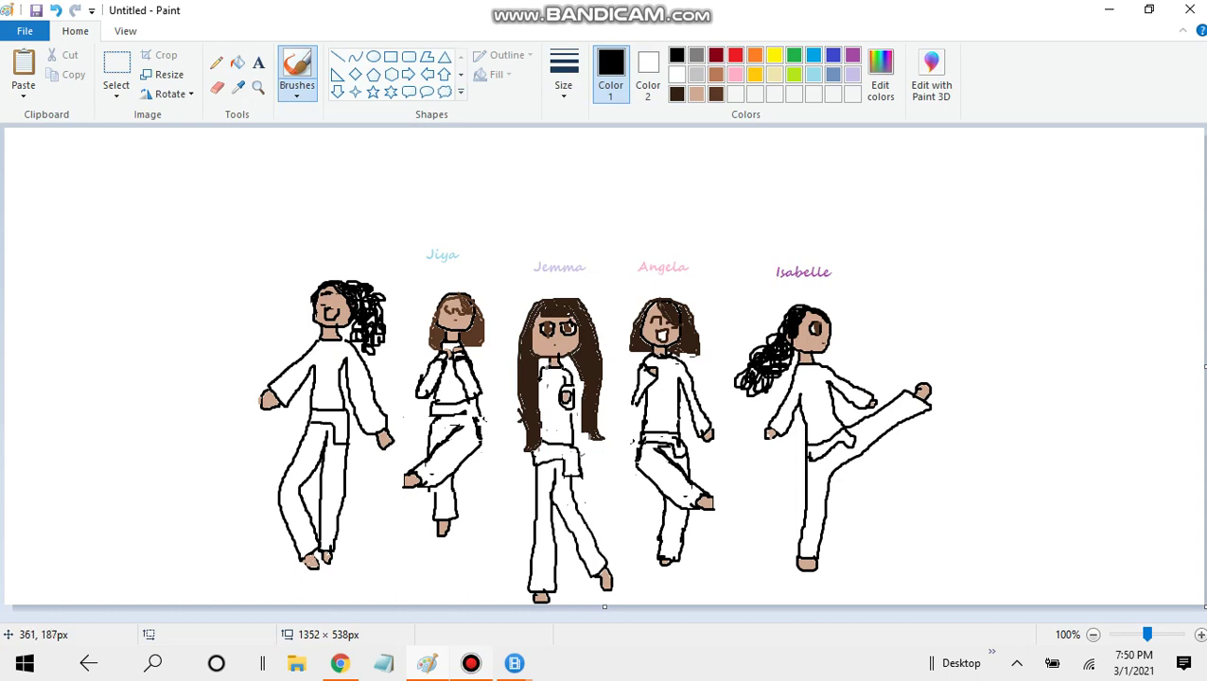
left_click_drag(330, 307, 331, 292)
mouse_move(335, 303)
left_mouse_down()
mouse_move(343, 310)
mouse_move(344, 294)
left_mouse_up()
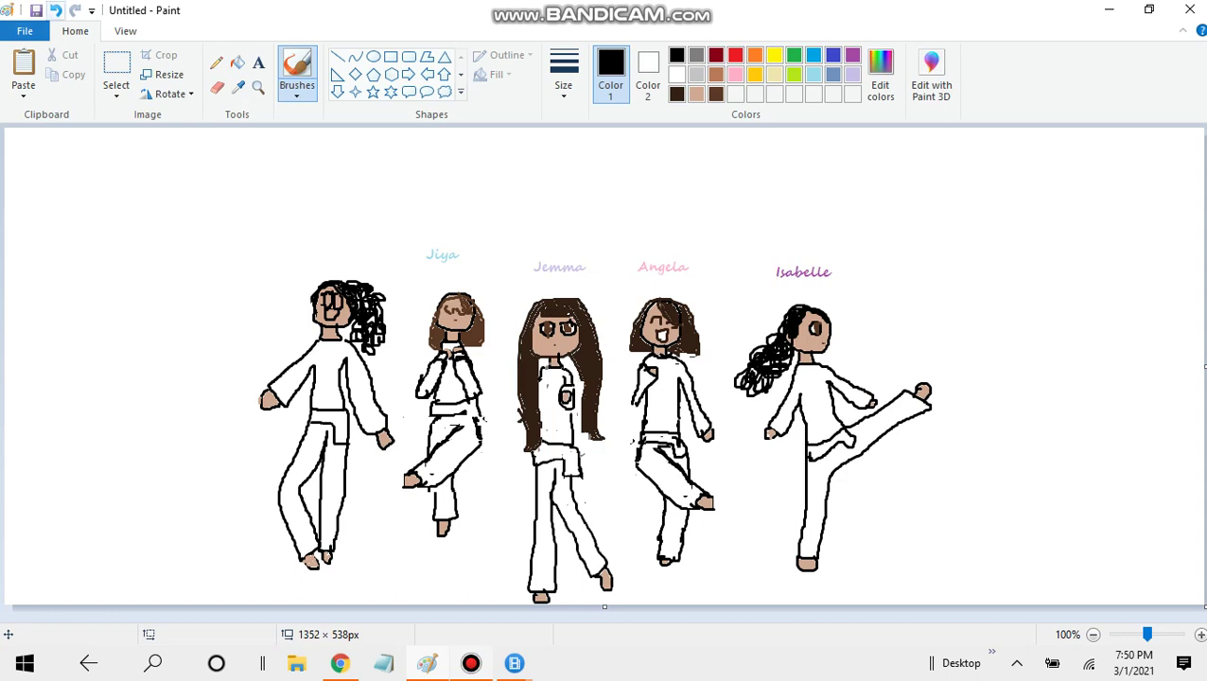
Step: Undo the leftmost figure's eye and face edits back to the unfilled mouth outline, and fill the mouth with white
left_click(56, 10)
left_click(55, 11)
left_click(56, 11)
left_click(56, 10)
left_click(56, 11)
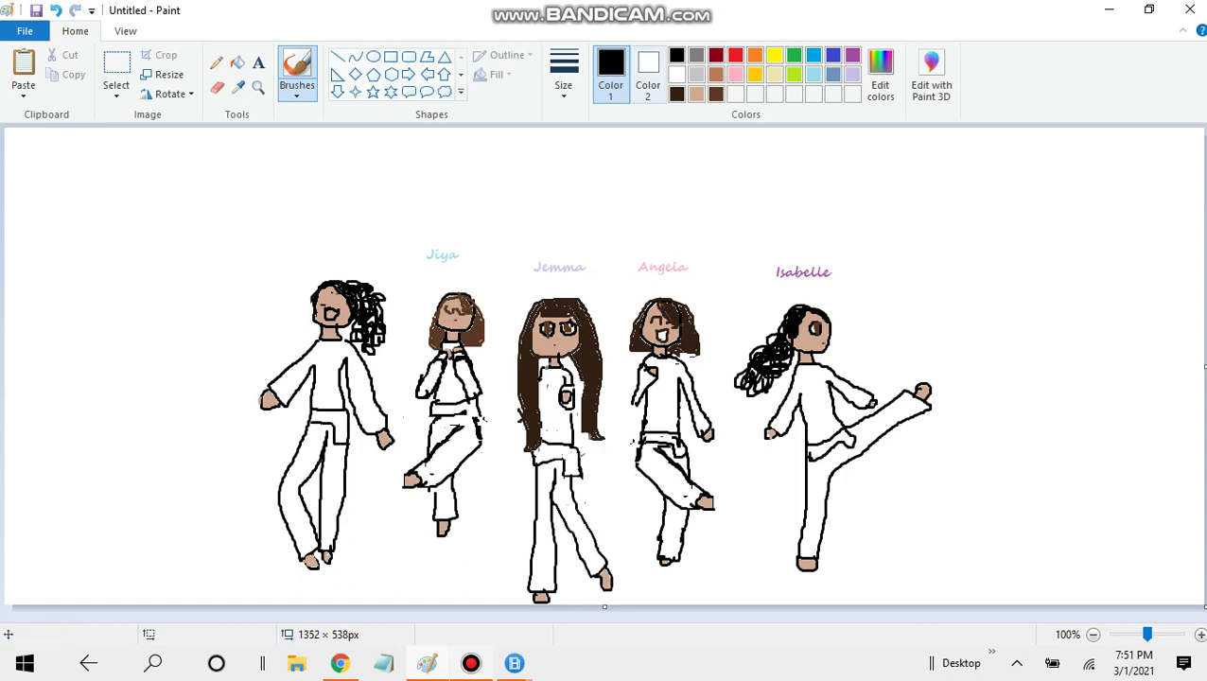
left_click(676, 75)
left_click(237, 63)
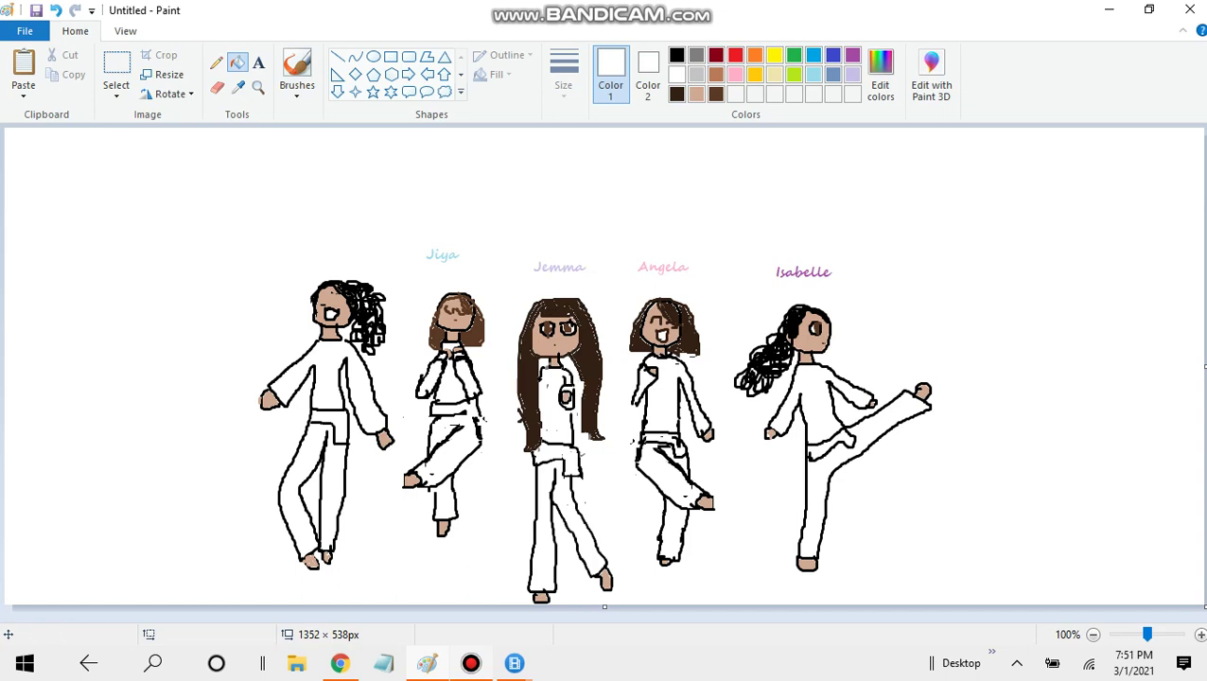
Step: Try to draw black eye outlines for white filling on the leftmost figure's face, and undo the strokes
left_click(217, 87)
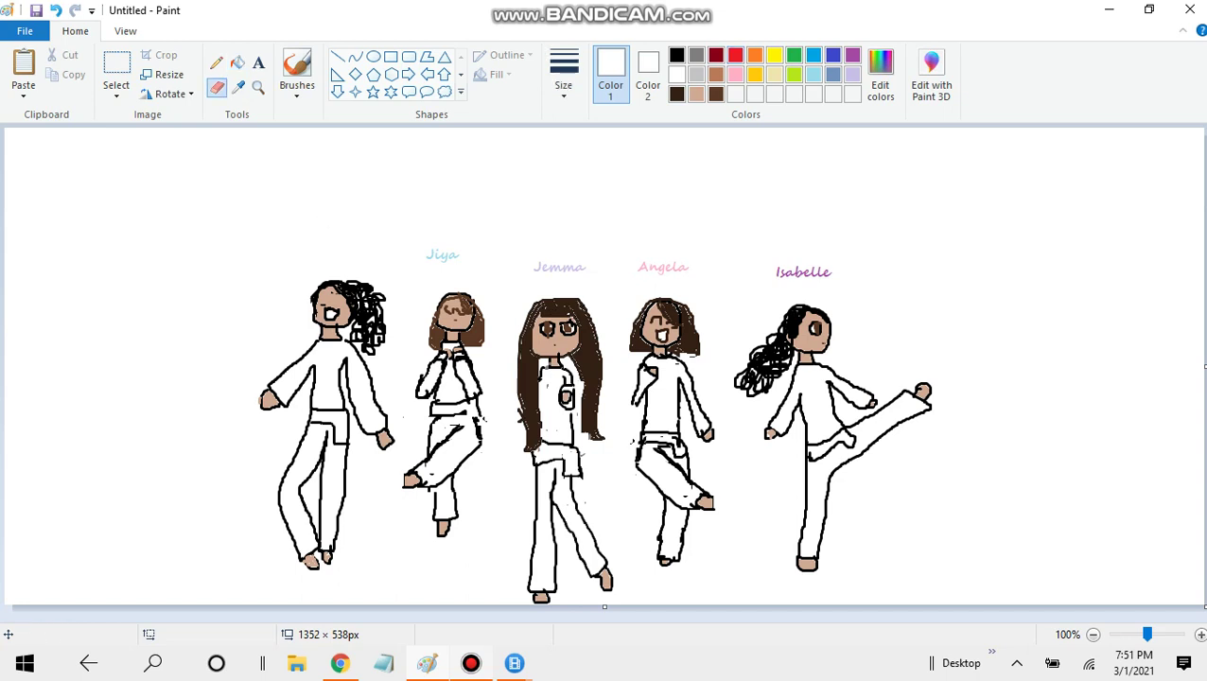
left_click(696, 93)
left_click(237, 62)
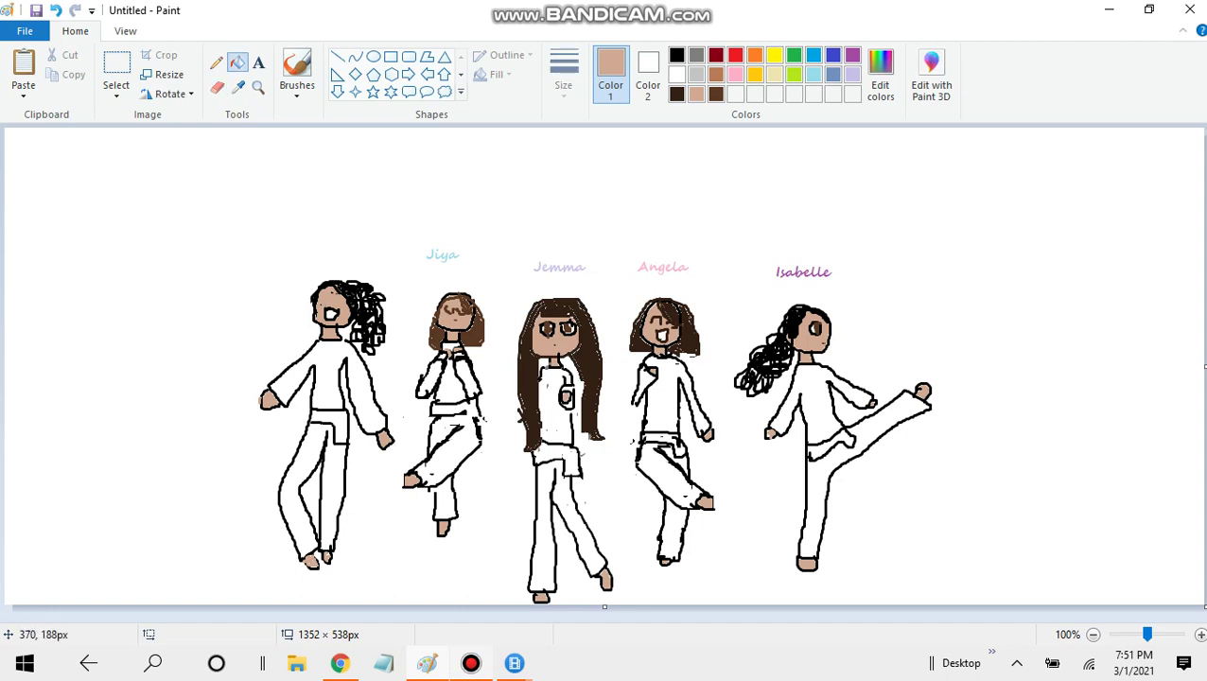
left_click(296, 71)
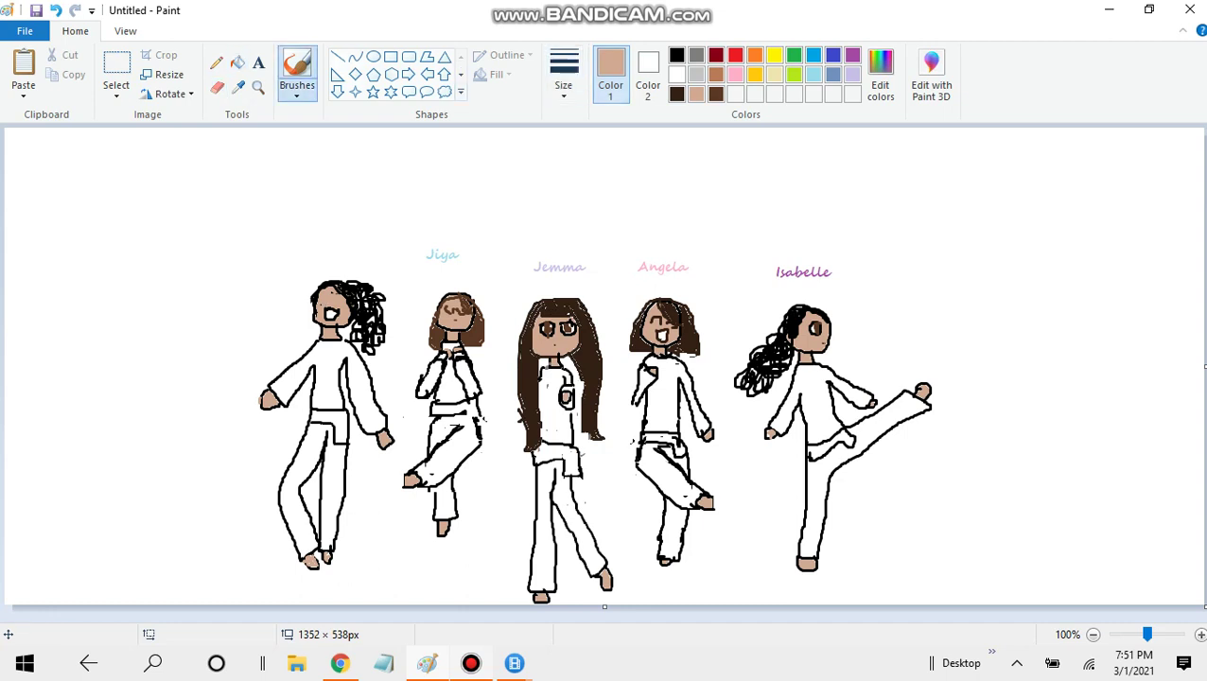
left_click(676, 55)
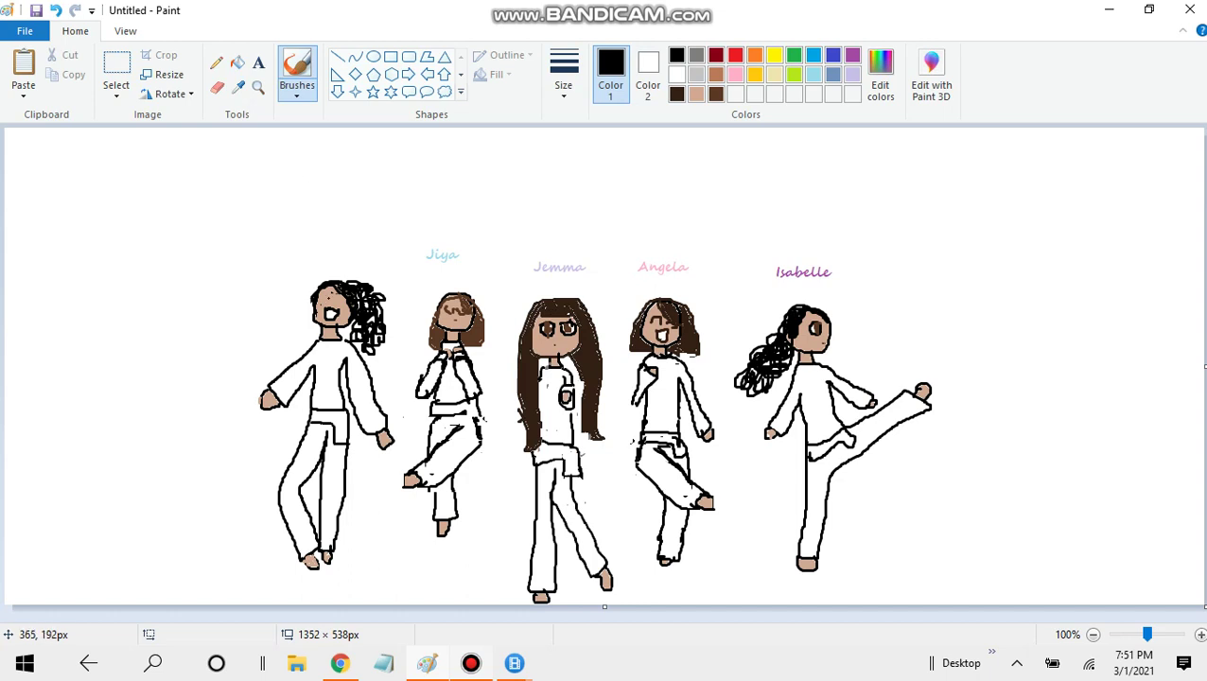
mouse_move(321, 304)
left_mouse_down()
mouse_move(312, 319)
mouse_move(334, 308)
left_mouse_up()
left_click(696, 75)
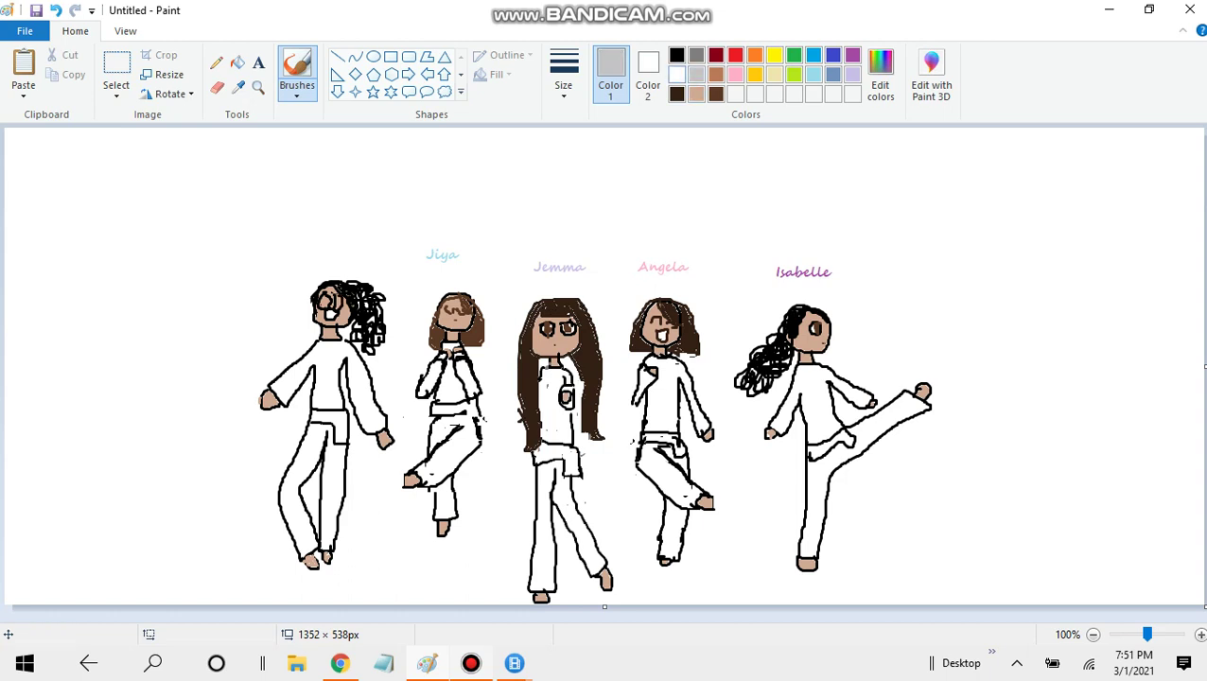
left_click(676, 75)
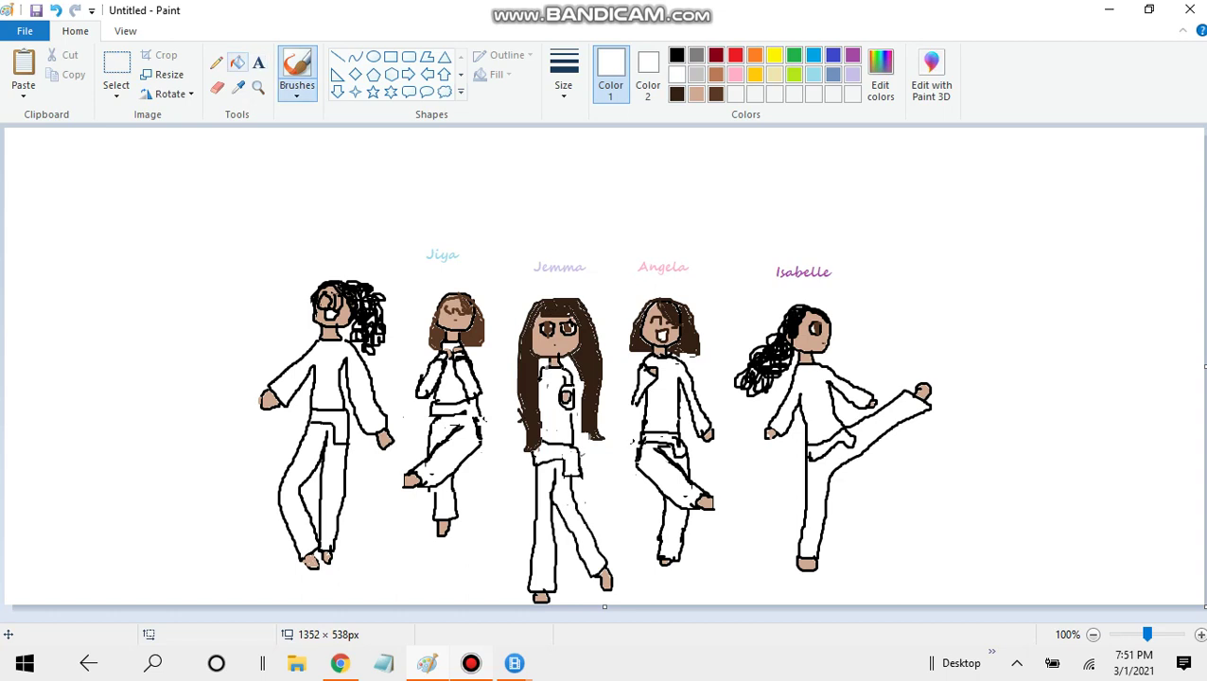
left_click(237, 62)
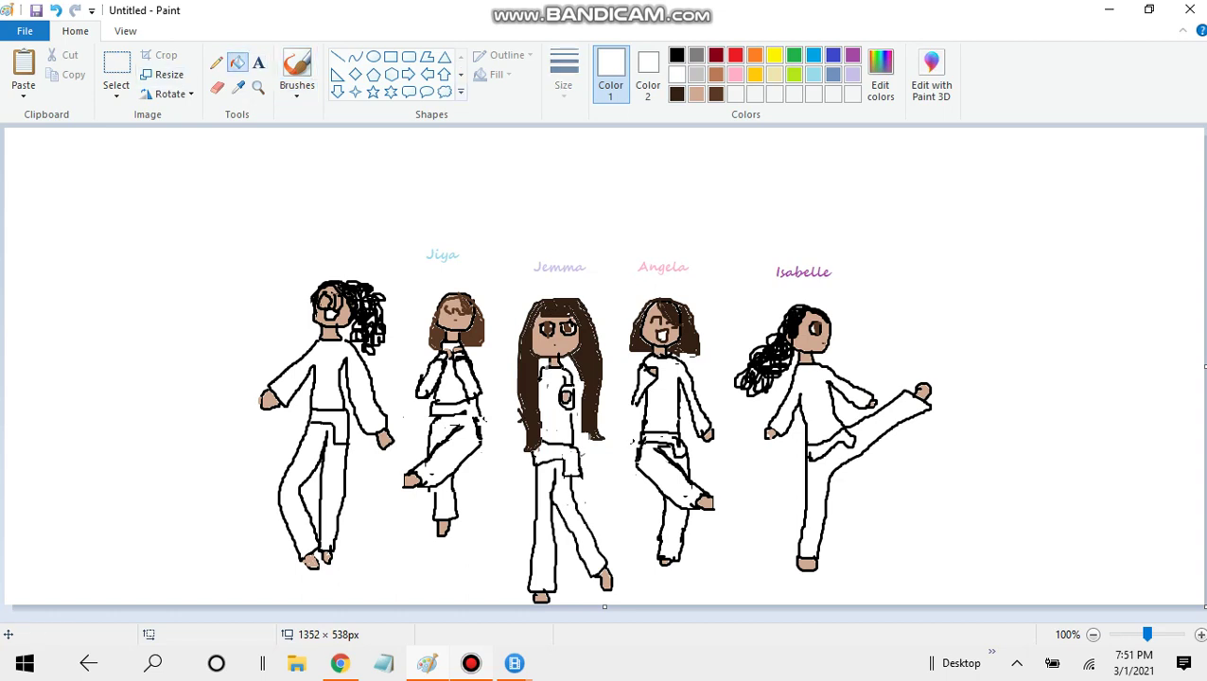
key("ctrl+z")
key("ctrl+z")
key("ctrl+z")
Step: Draw two black-outlined eyes on the leftmost figure's face, with white fill and black pupils
left_click(296, 75)
left_click(676, 55)
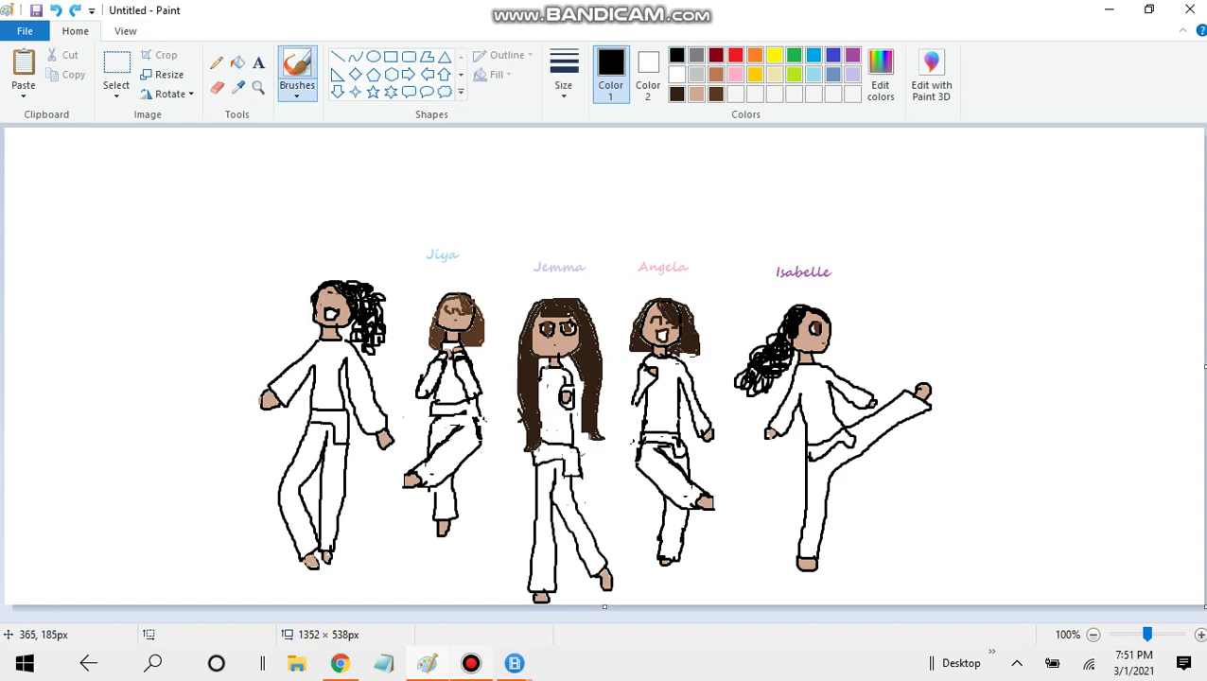
mouse_move(327, 293)
left_mouse_down()
mouse_move(320, 300)
mouse_move(340, 304)
left_mouse_up()
left_click(676, 74)
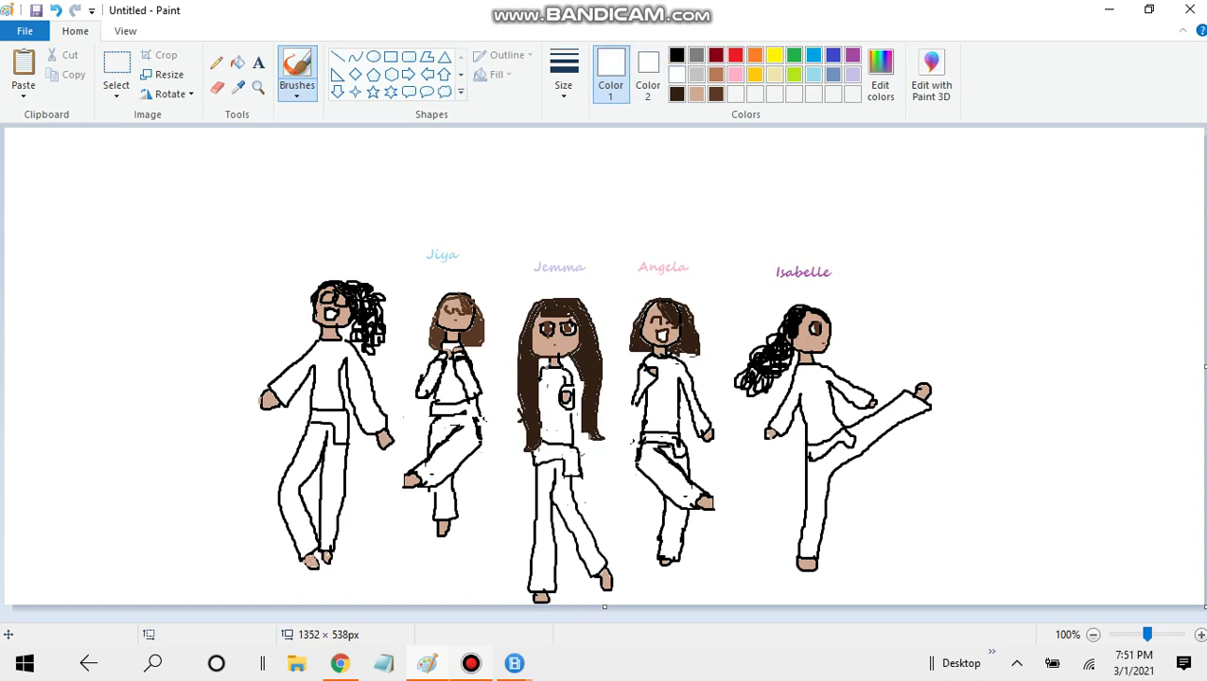
left_click(237, 63)
left_click(325, 299)
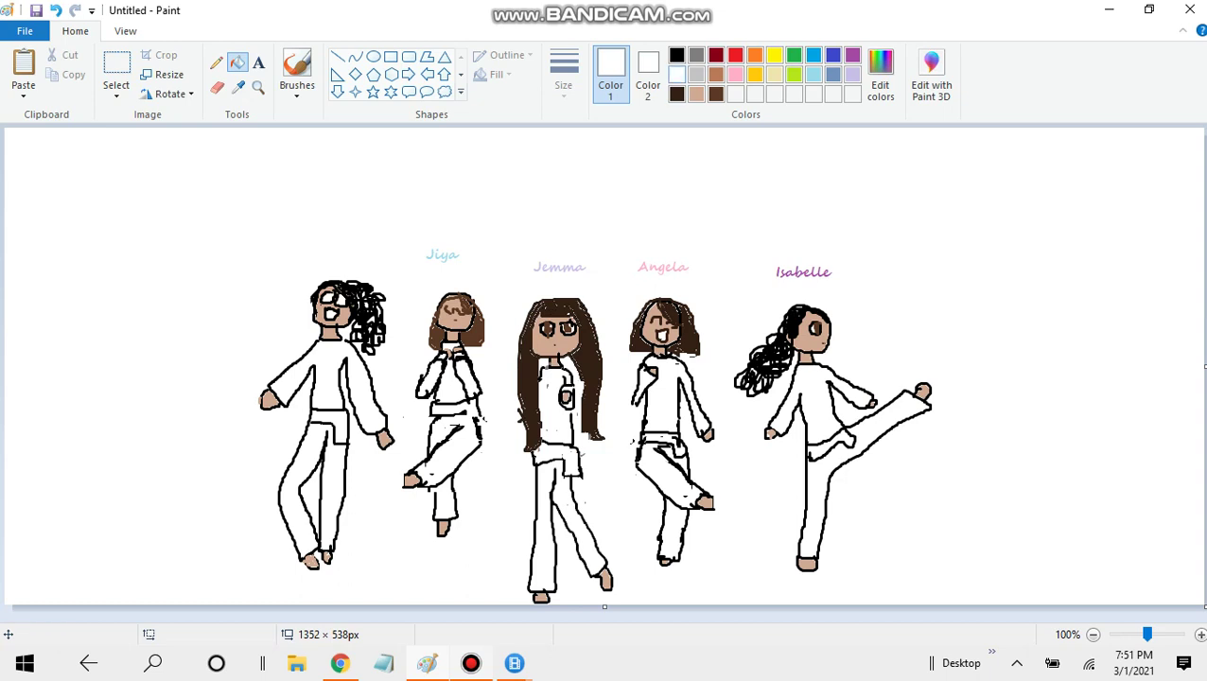
left_click(676, 55)
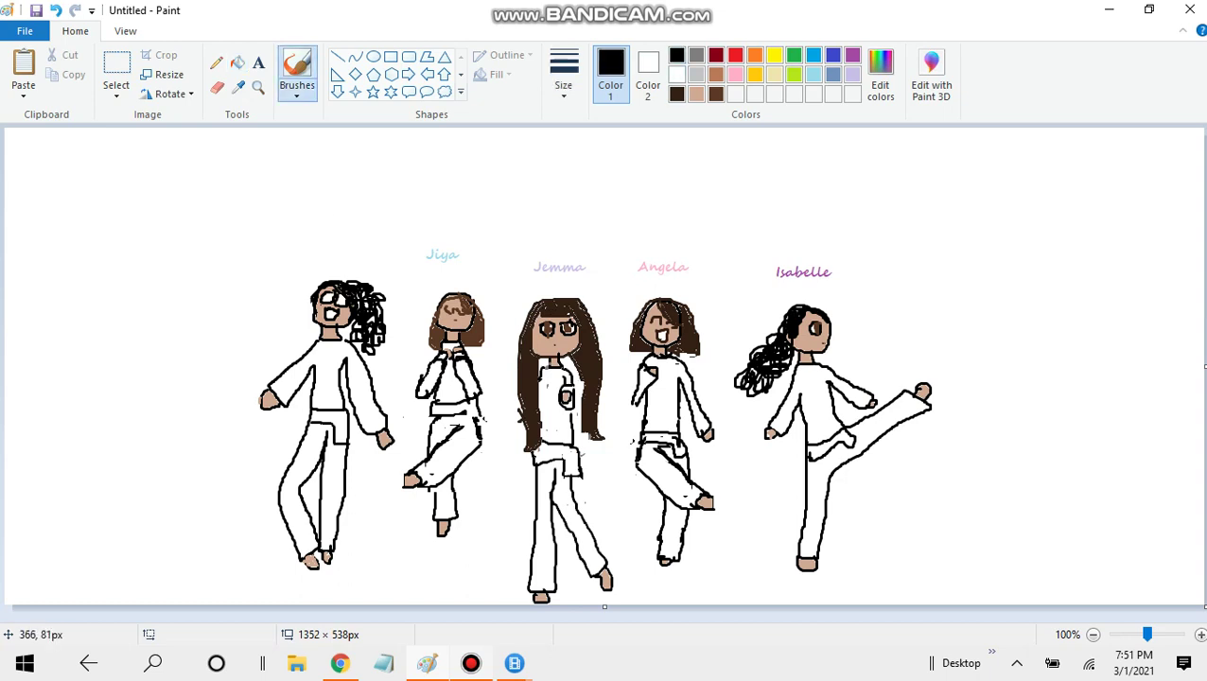
left_click(296, 73)
Step: Add a text label with the girl's name just above the leftmost figure's head in bold 11-point Segoe Script
left_click(258, 62)
left_click(293, 219)
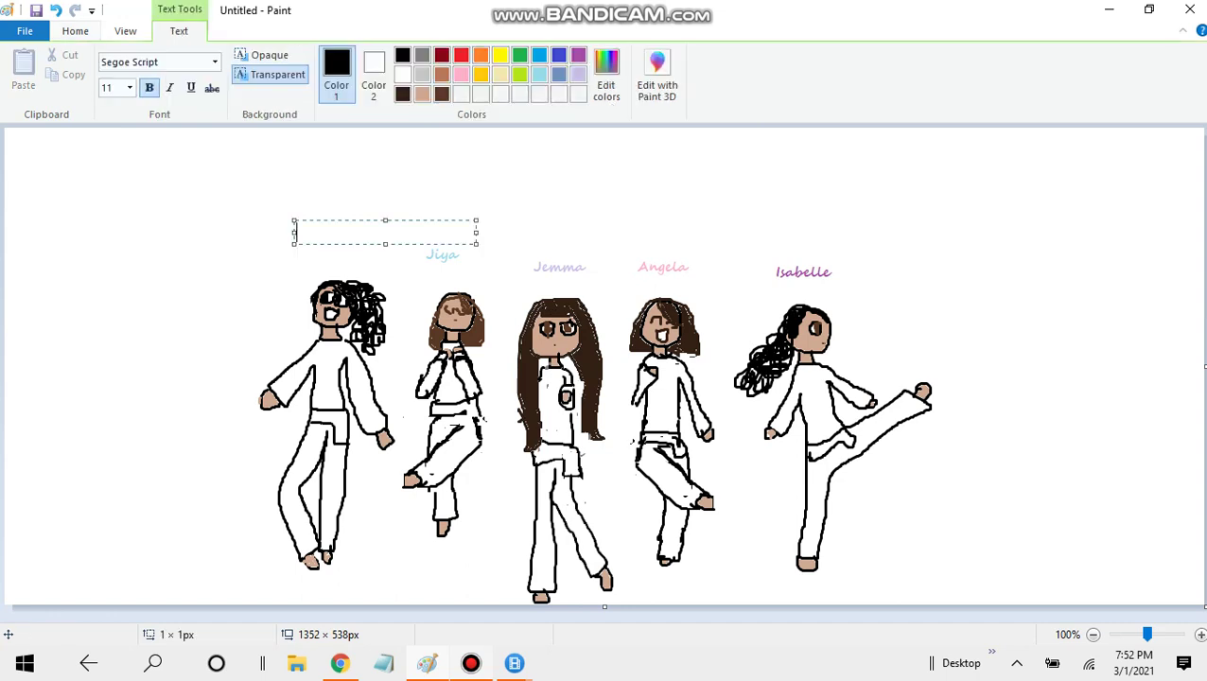
left_click_drag(313, 243, 313, 267)
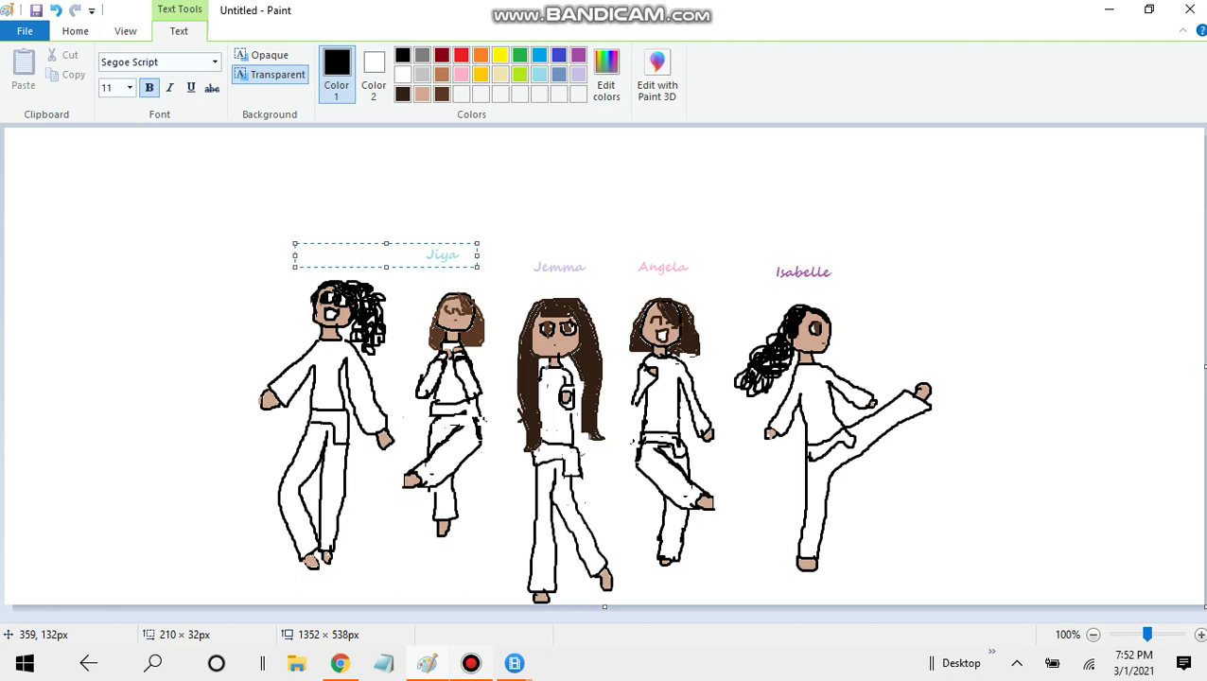
type("Sophie")
Step: Recolour the leftmost figure's name label hot pink (red 255, green 0, blue 128) and place the text on the canvas
left_click_drag(459, 256, 440, 257)
left_click_drag(359, 256, 308, 257)
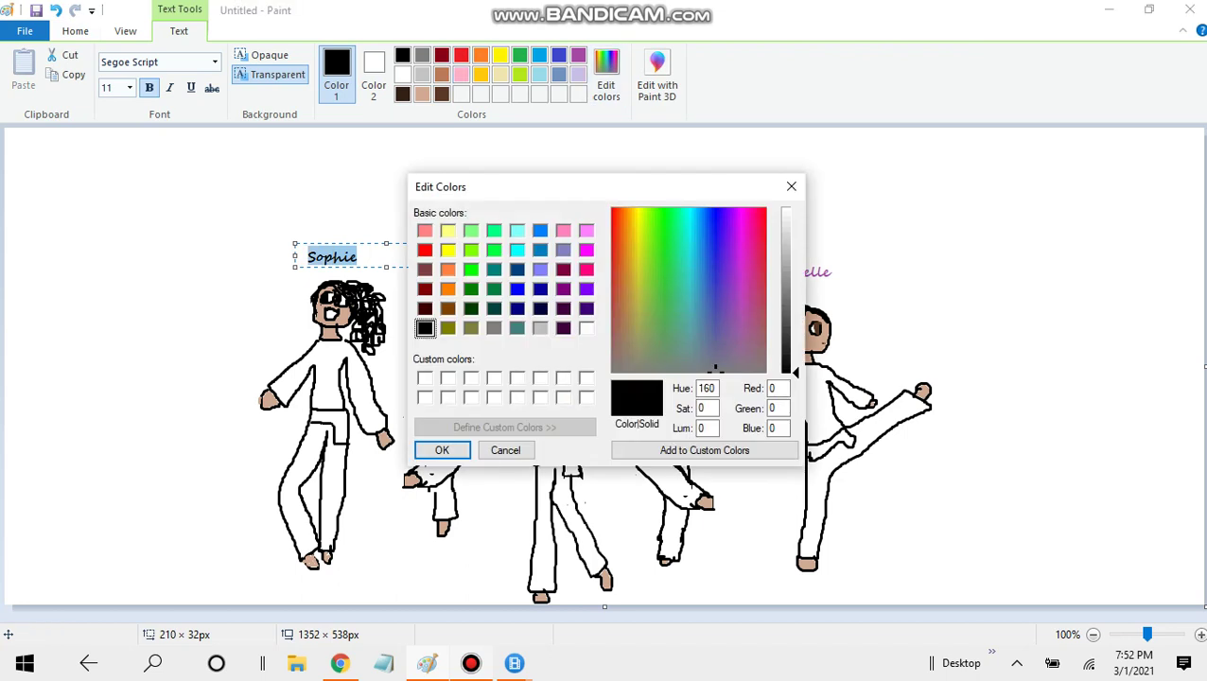
left_click(586, 269)
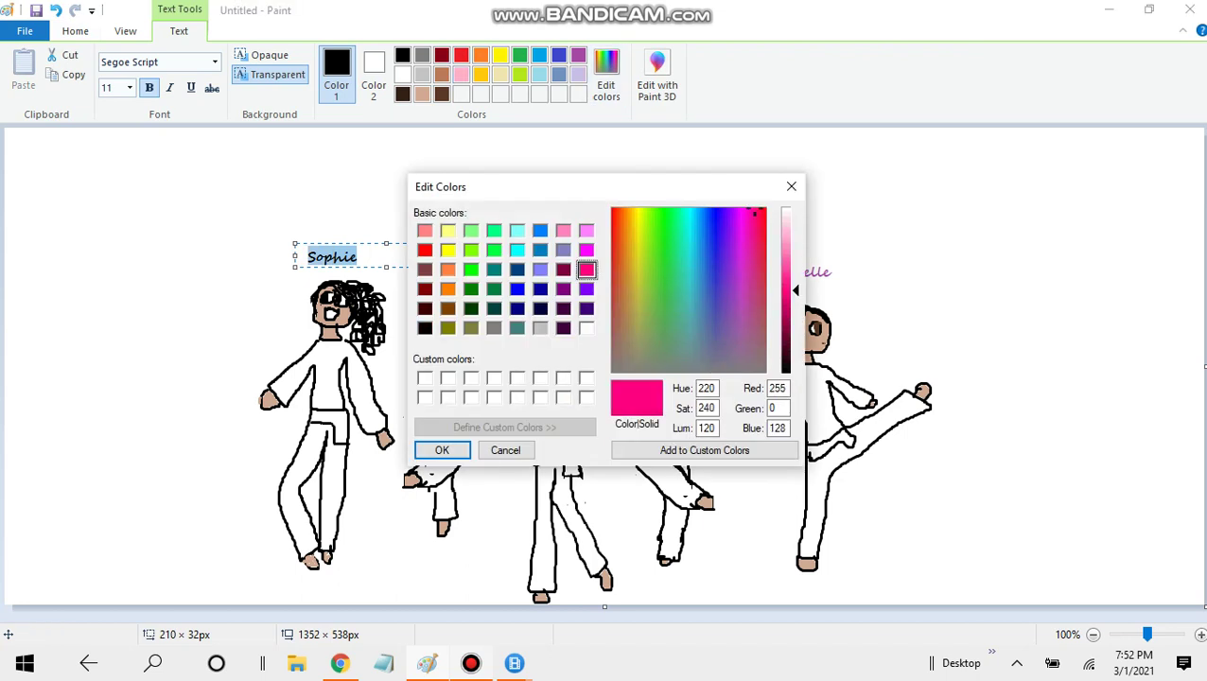
left_click(442, 451)
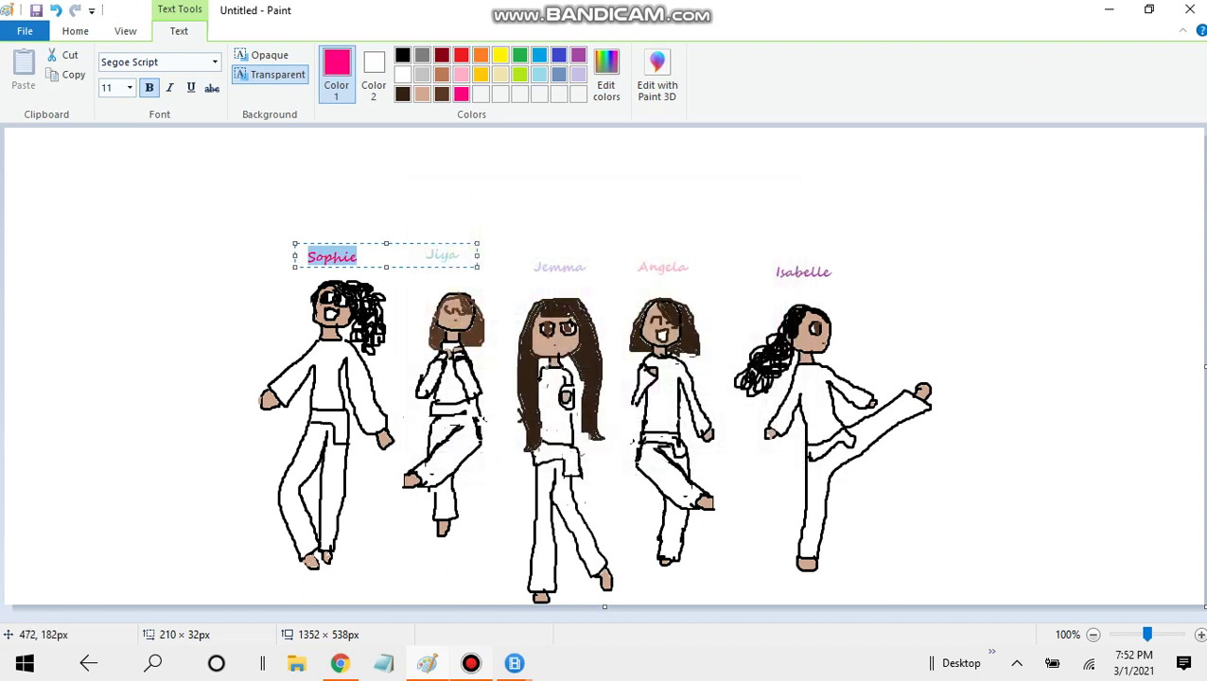
left_click(451, 208)
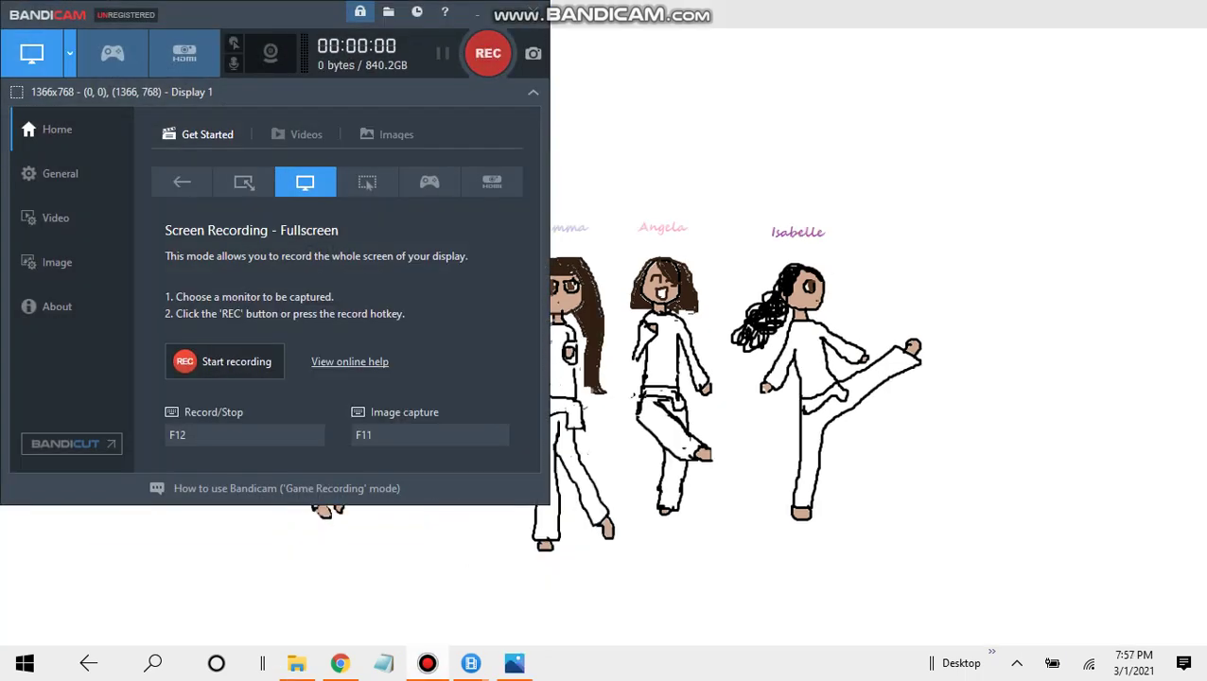
key("F12")
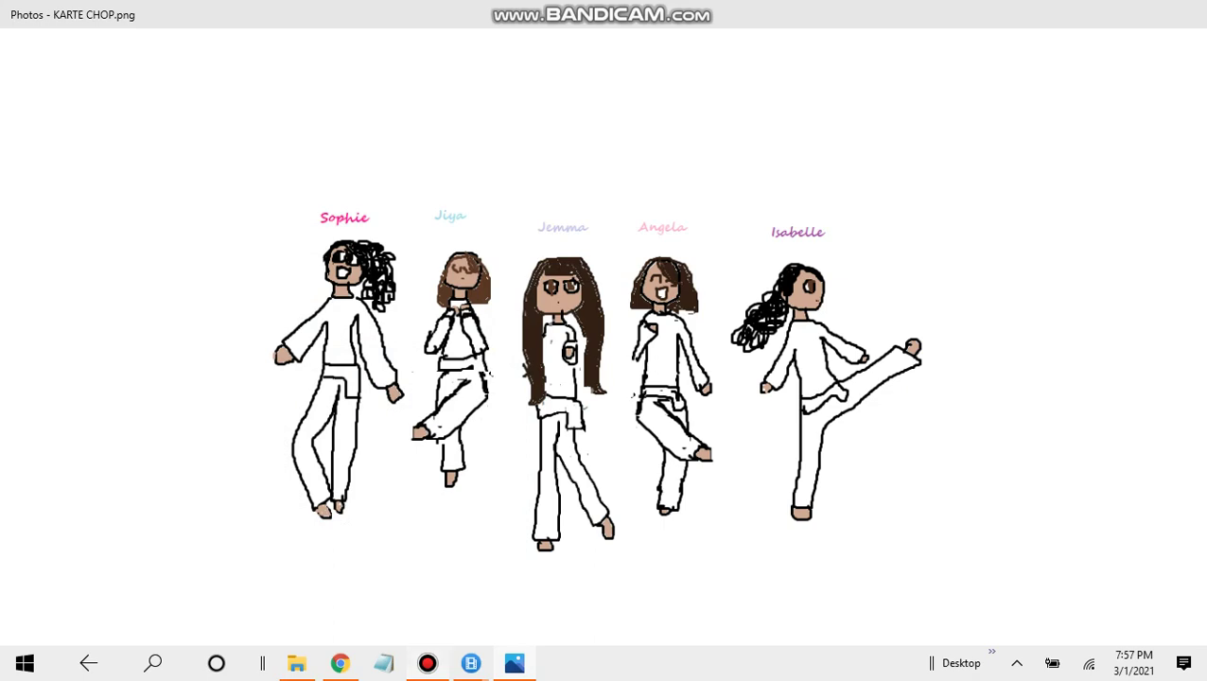
key("alt+Tab")
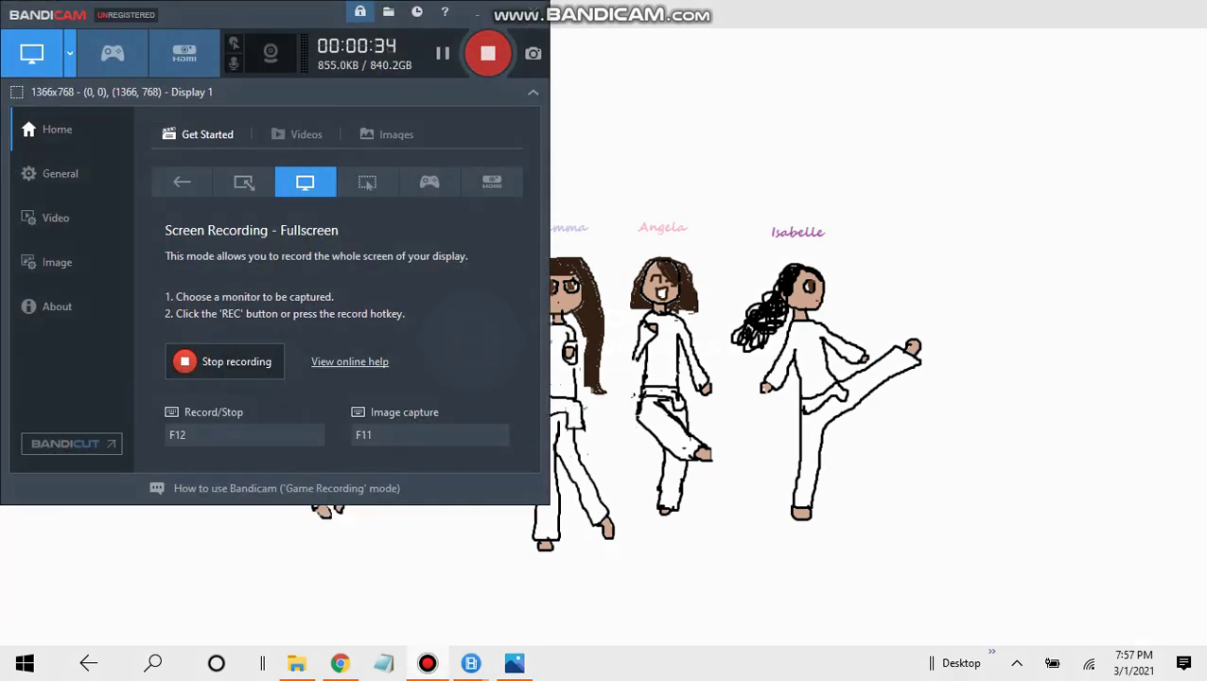